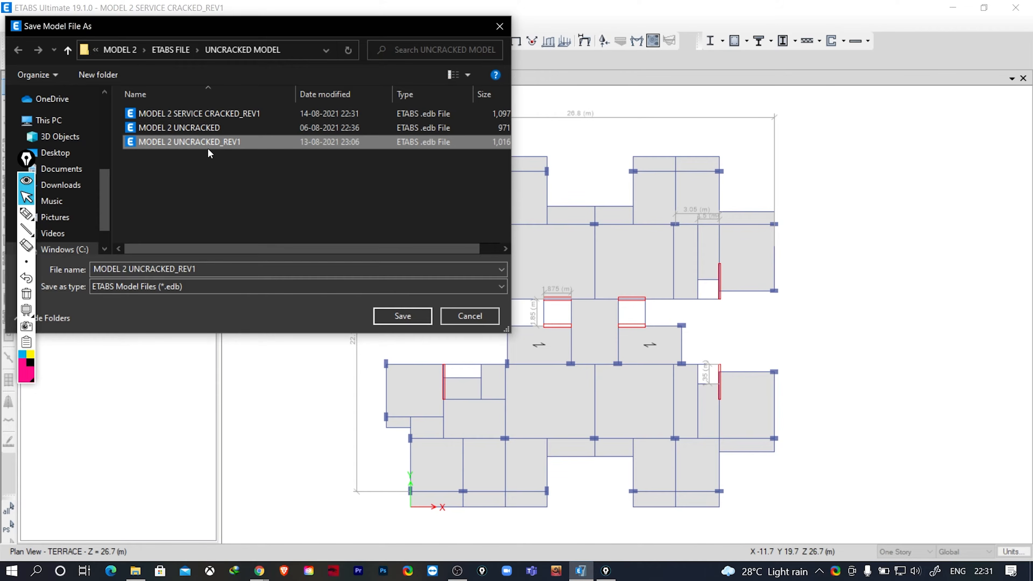
- Save the model in the UNCRACKED MODEL folder under the new file name MODEL 2 UNCRACKED_REV1.1
left_click(202, 269)
left_click(203, 269)
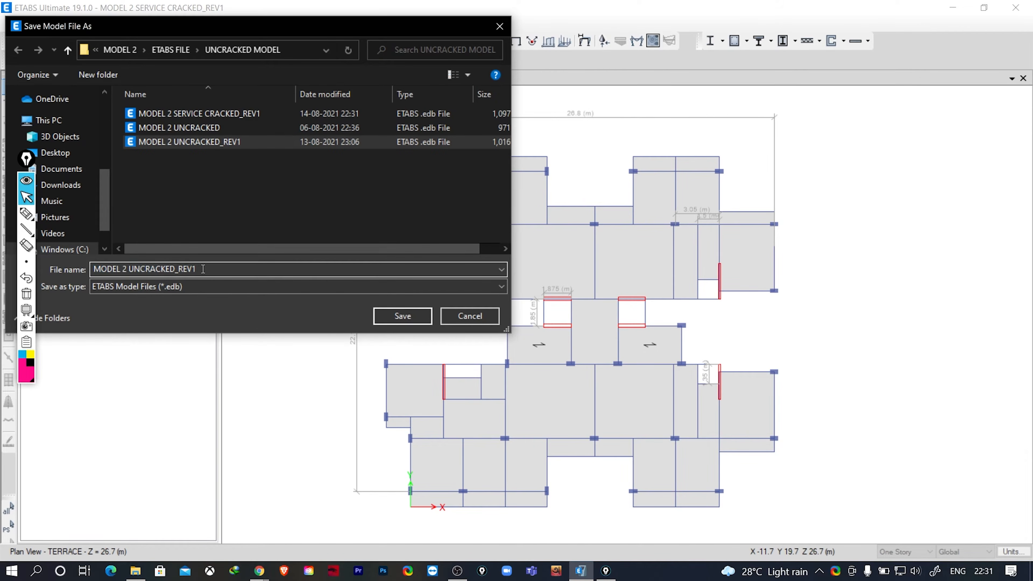
type(".1")
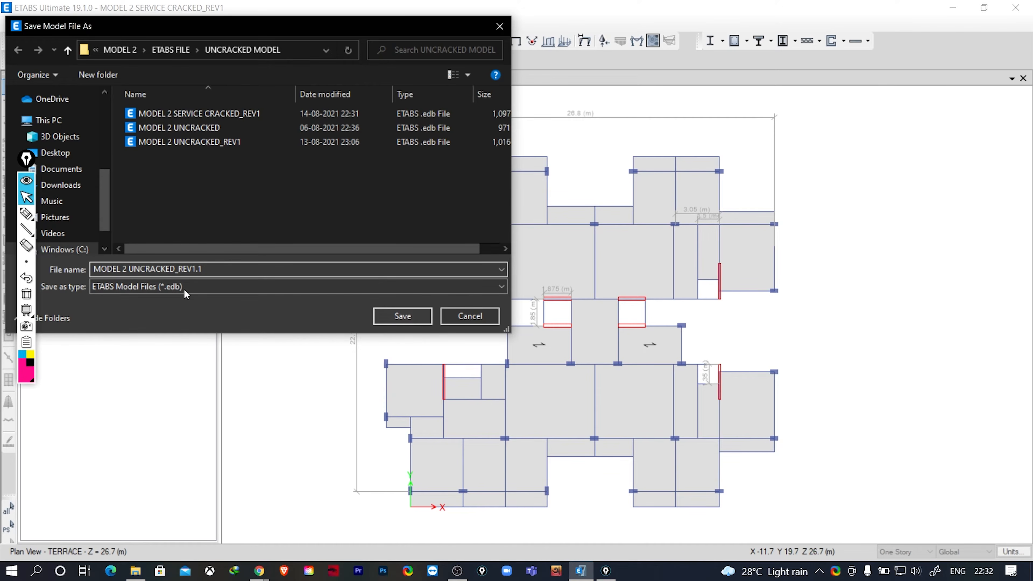
left_click(392, 319)
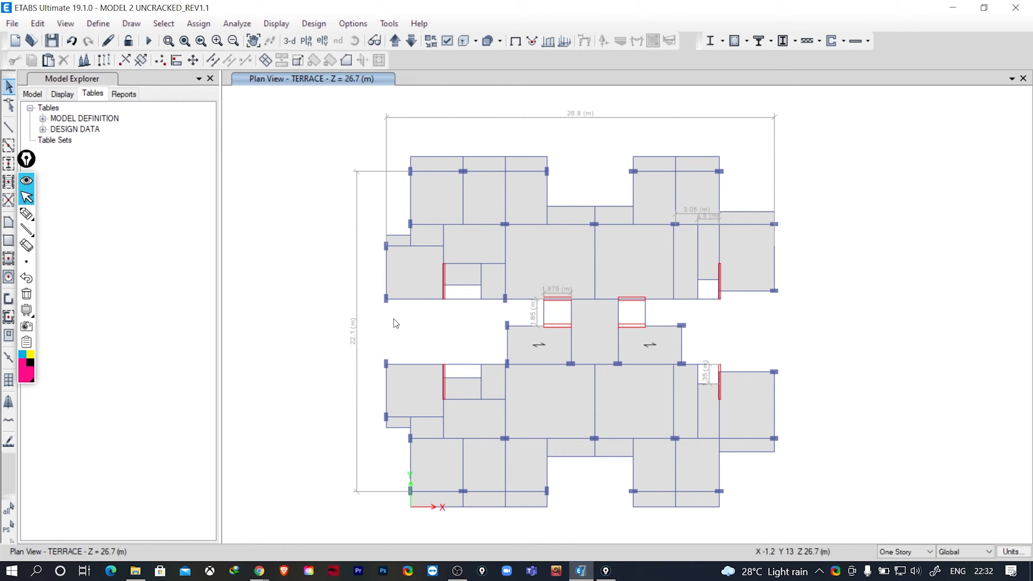
- Select all beams by object type and assign them frame property modifiers of 1 for every property
left_click(164, 24)
mouse_move(220, 42)
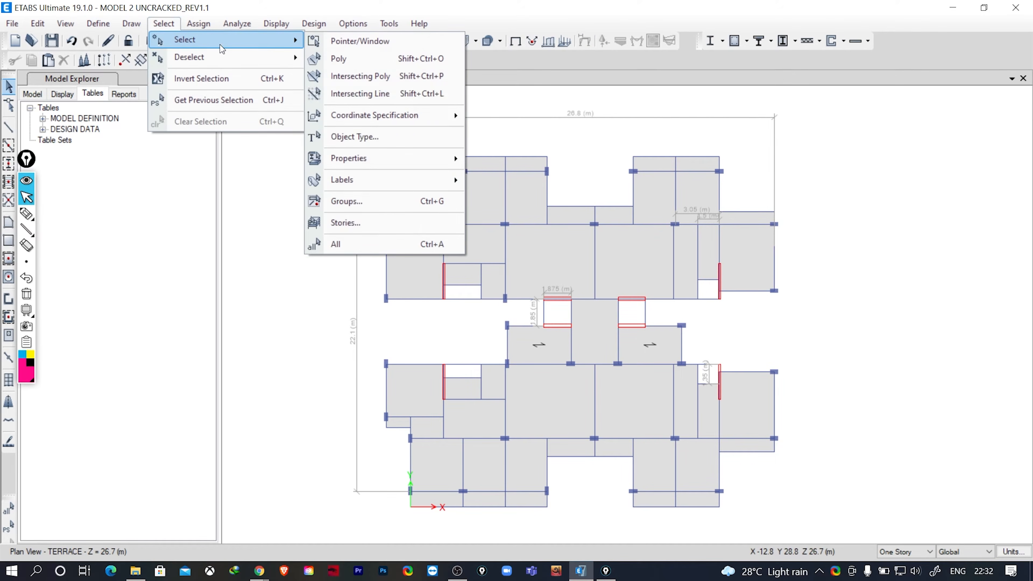
left_click(357, 137)
left_click(453, 198)
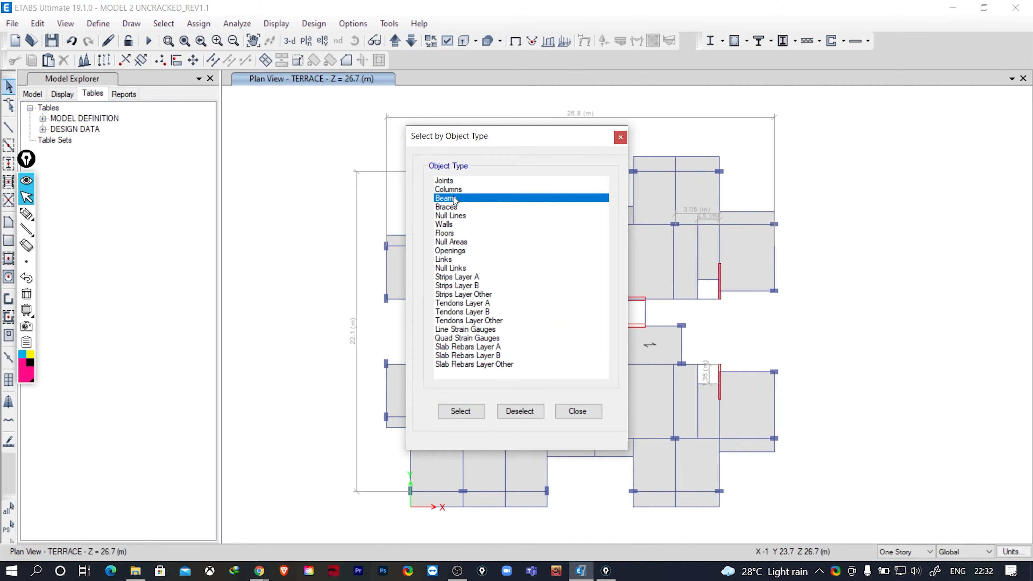
left_click(460, 418)
left_click_drag(464, 140, 87, 161)
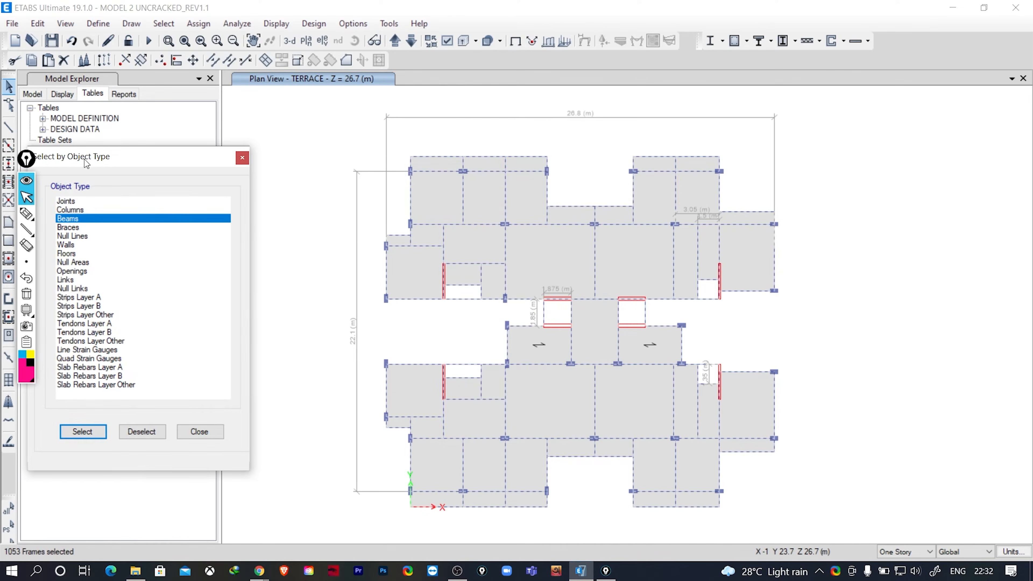
left_click(199, 23)
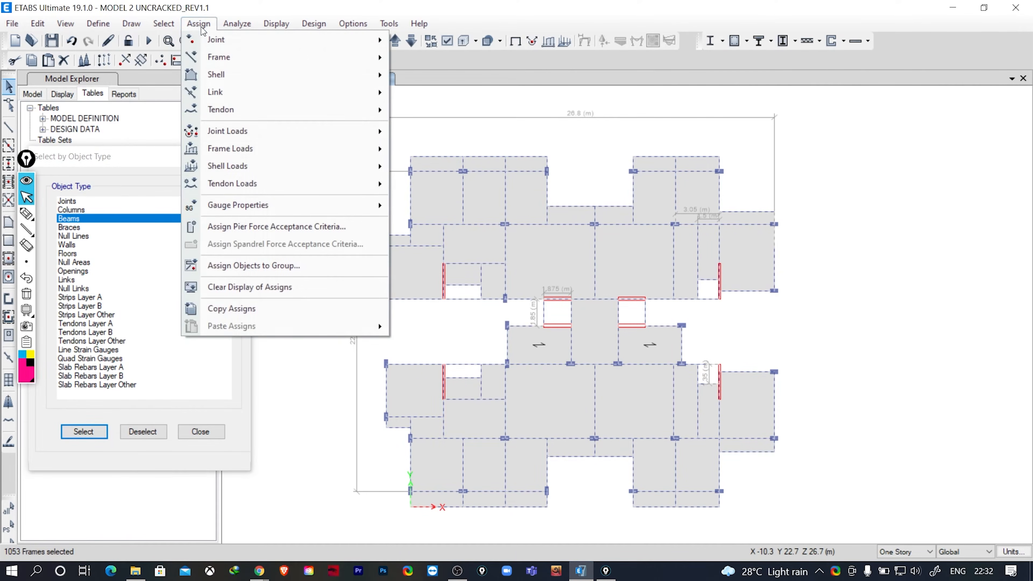
mouse_move(218, 64)
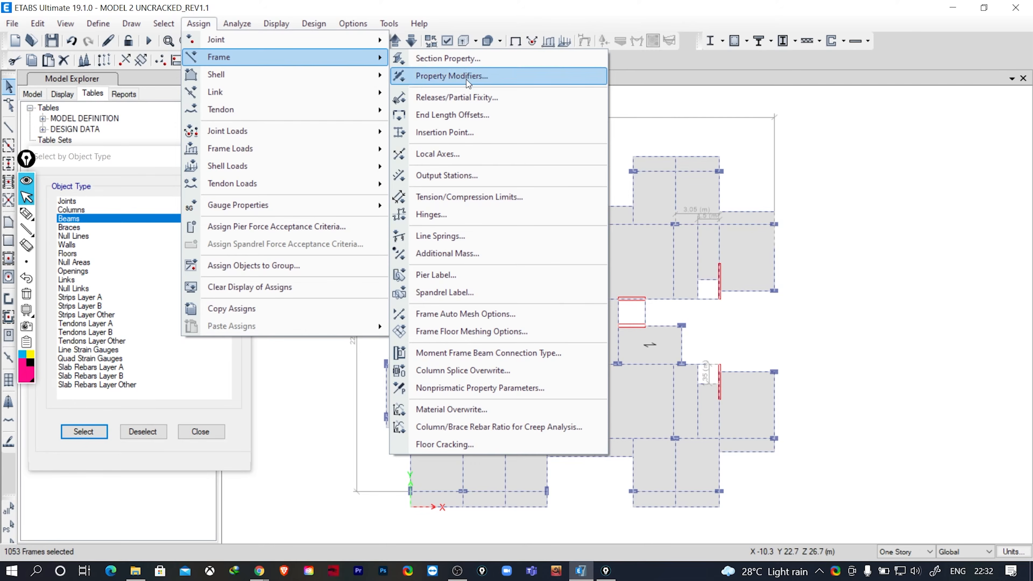
left_click(467, 77)
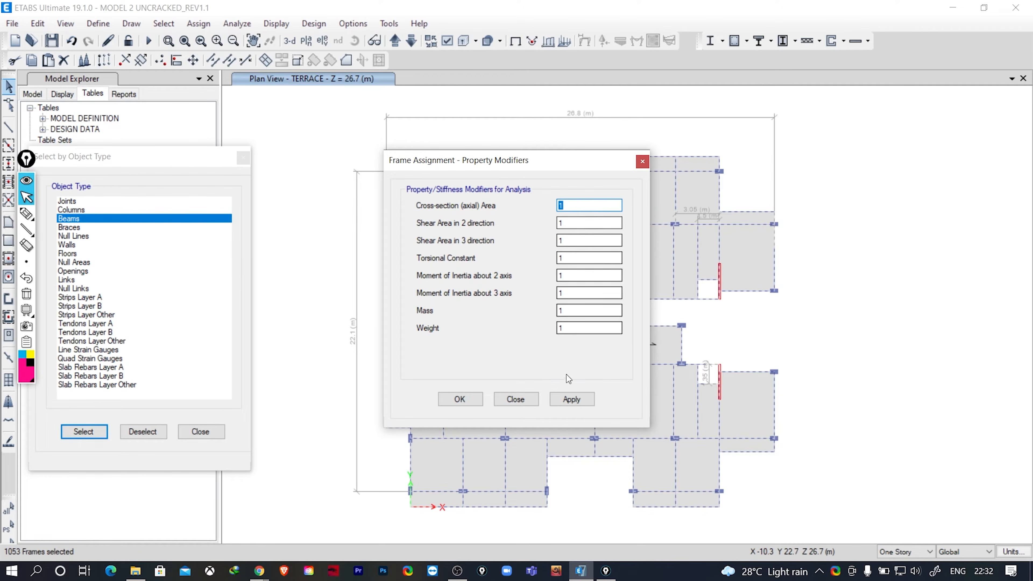
left_click(573, 400)
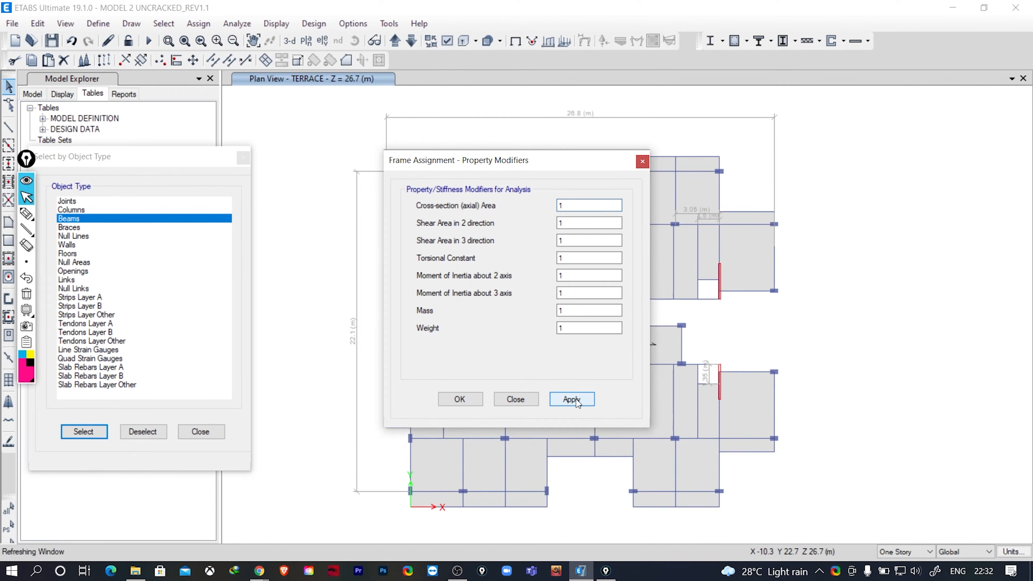
left_click(516, 399)
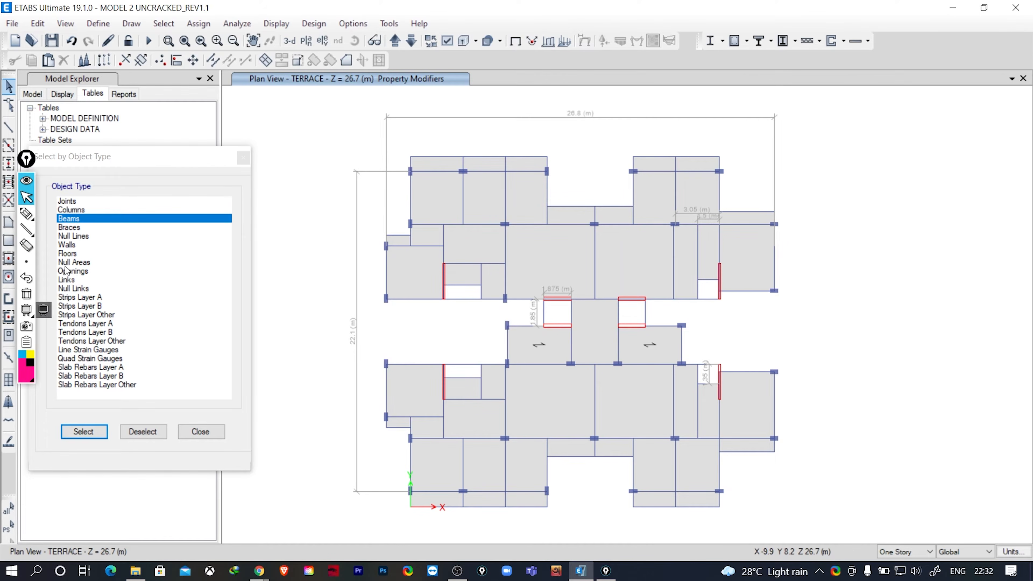
- Select all floors by object type and assign them shell stiffness modifiers of 1 in every direction
left_click(69, 254)
left_click(96, 433)
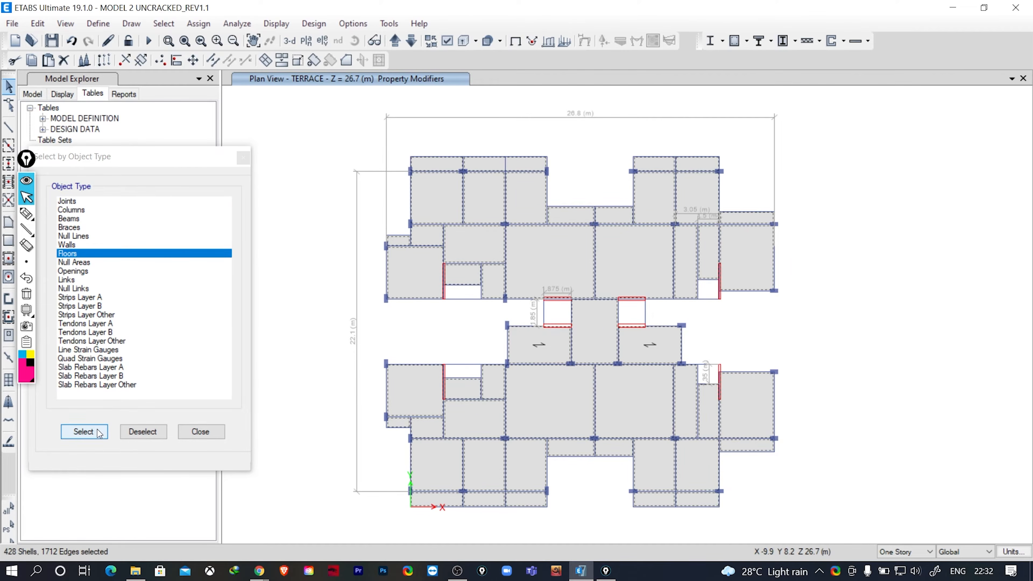
left_click(198, 23)
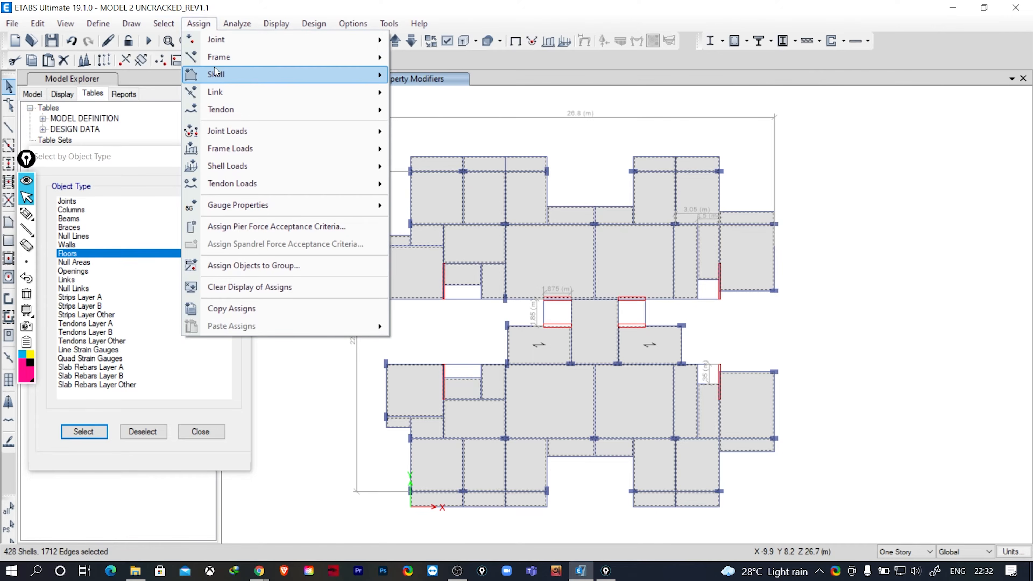
mouse_move(332, 74)
left_click(449, 156)
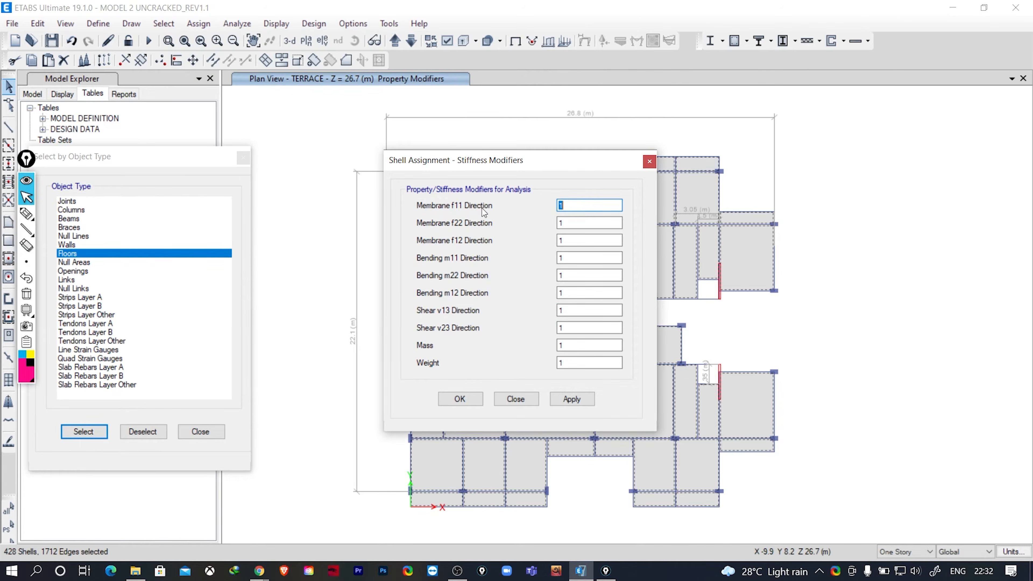
left_click(572, 399)
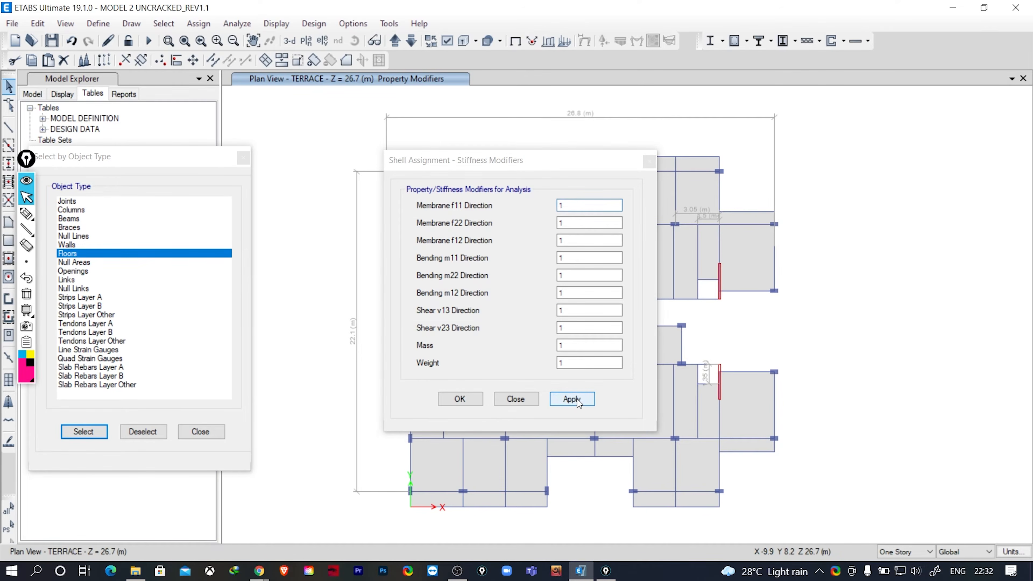
left_click(523, 399)
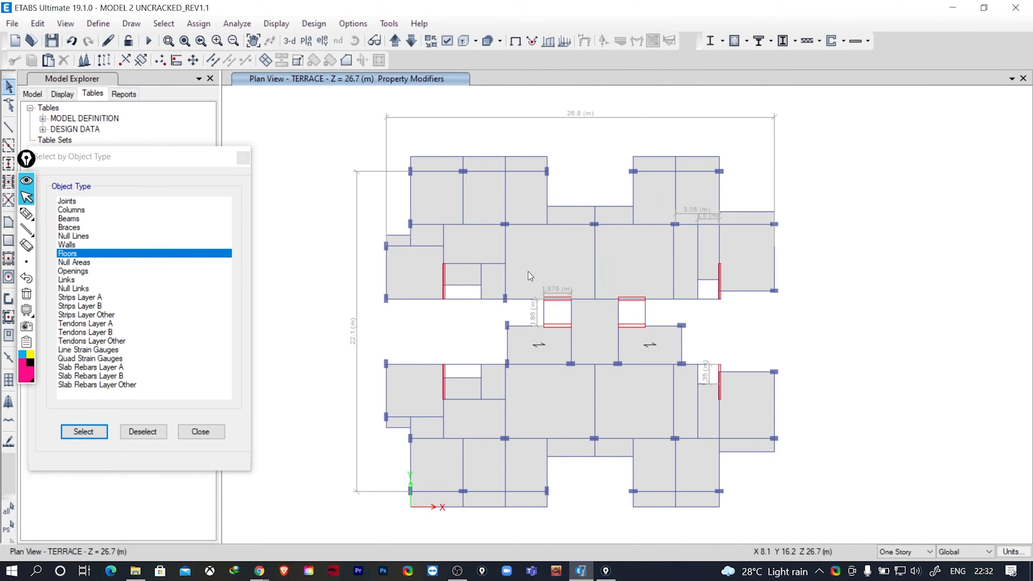
left_click(201, 431)
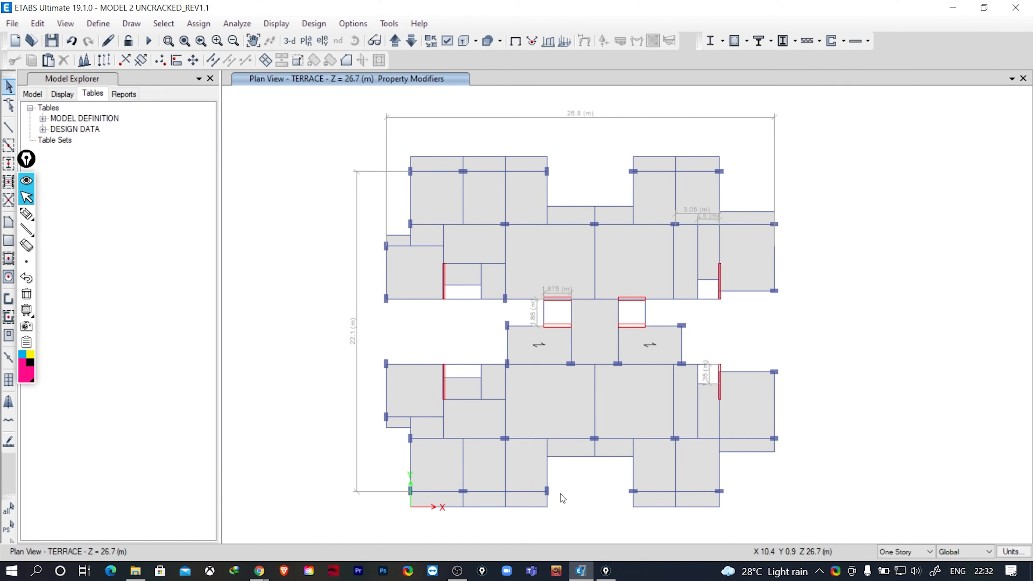
- Inspect the assignments of the large terrace slab above the left central opening, including its property modifiers
left_click(552, 242)
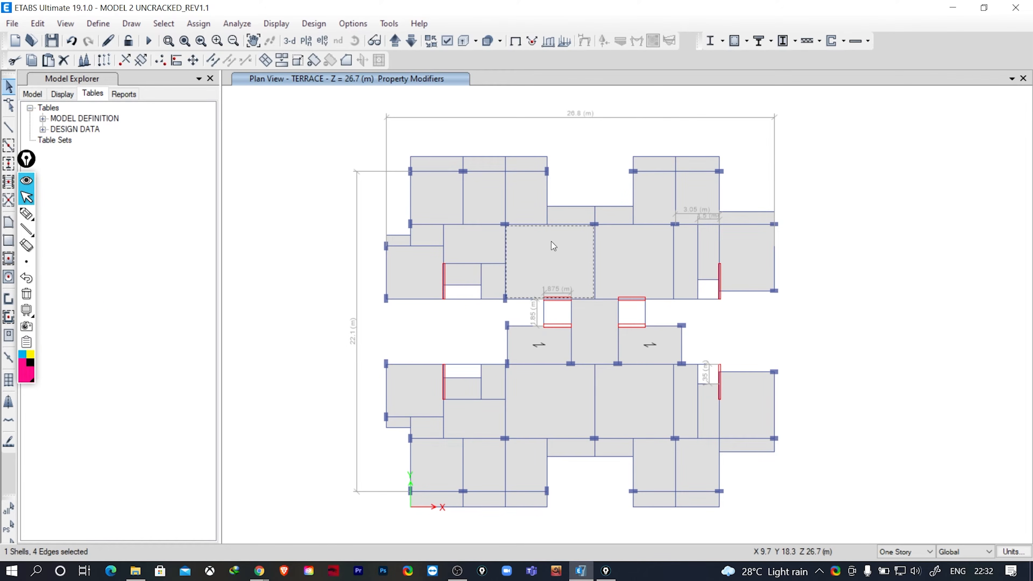
right_click(552, 243)
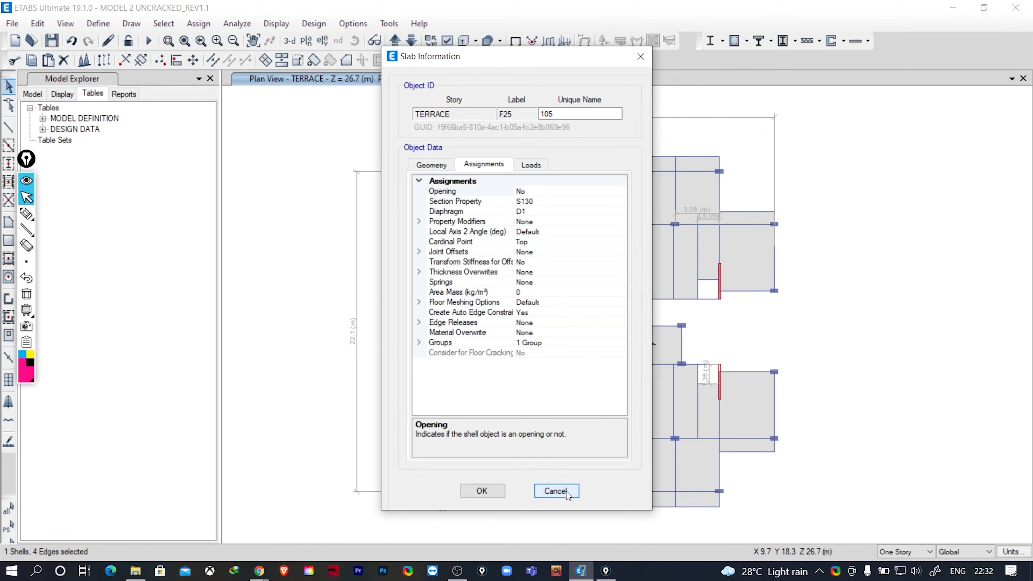
left_click(556, 491)
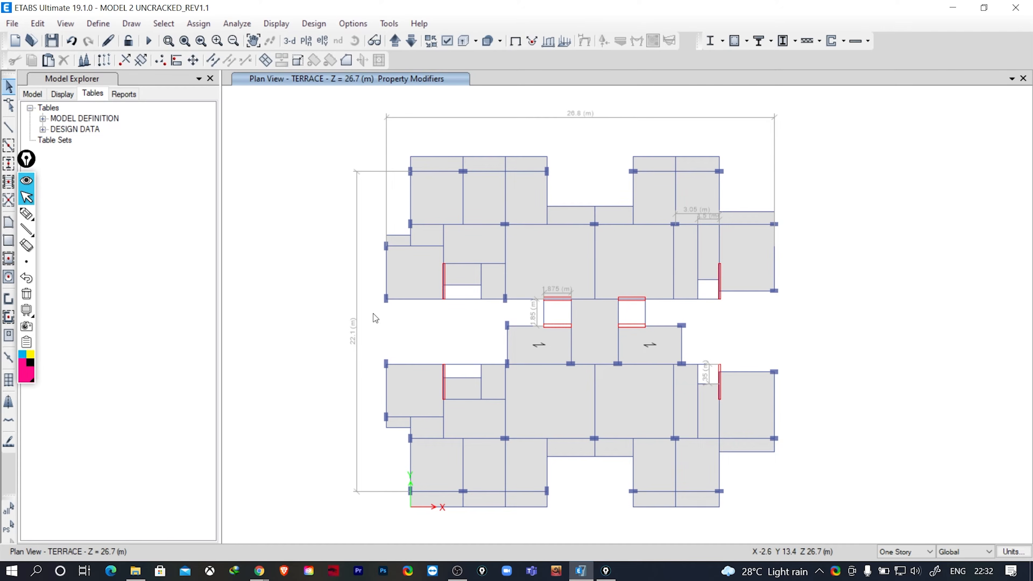
- Show the model in 3D and activate the auto construction sequence load case with load pattern SW at a scale factor of 1.5
left_click(289, 40)
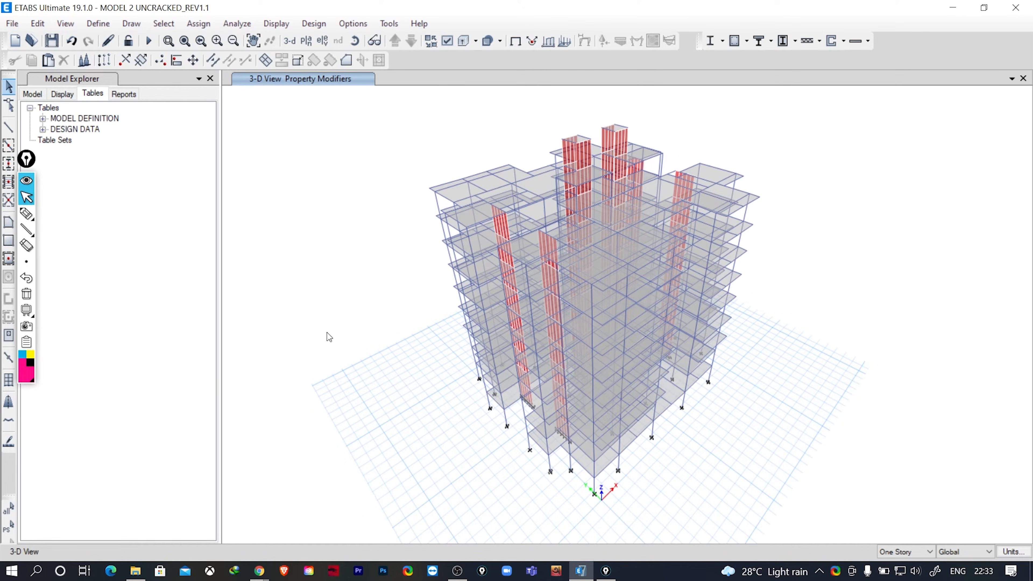
left_click(96, 25)
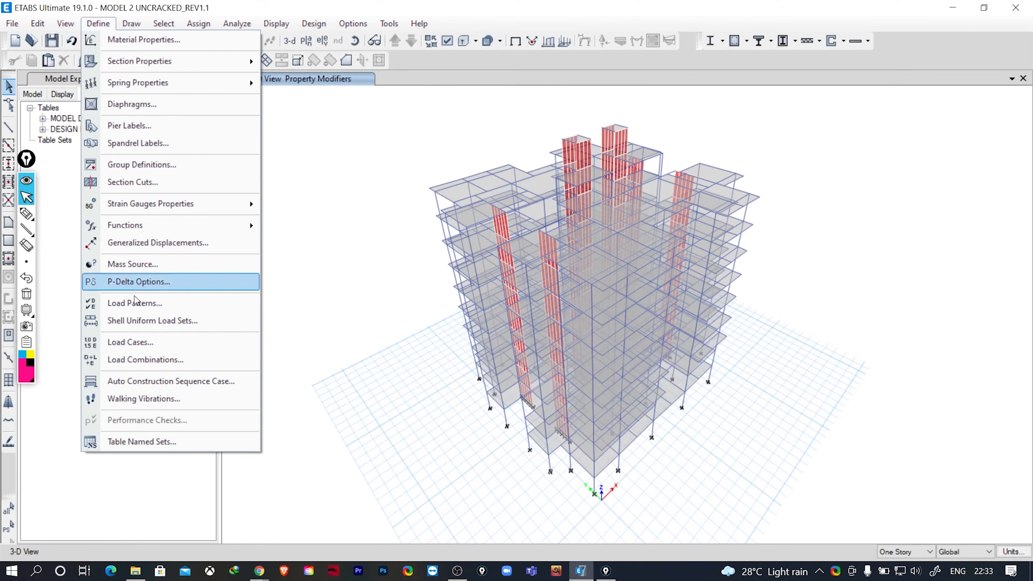
left_click(209, 386)
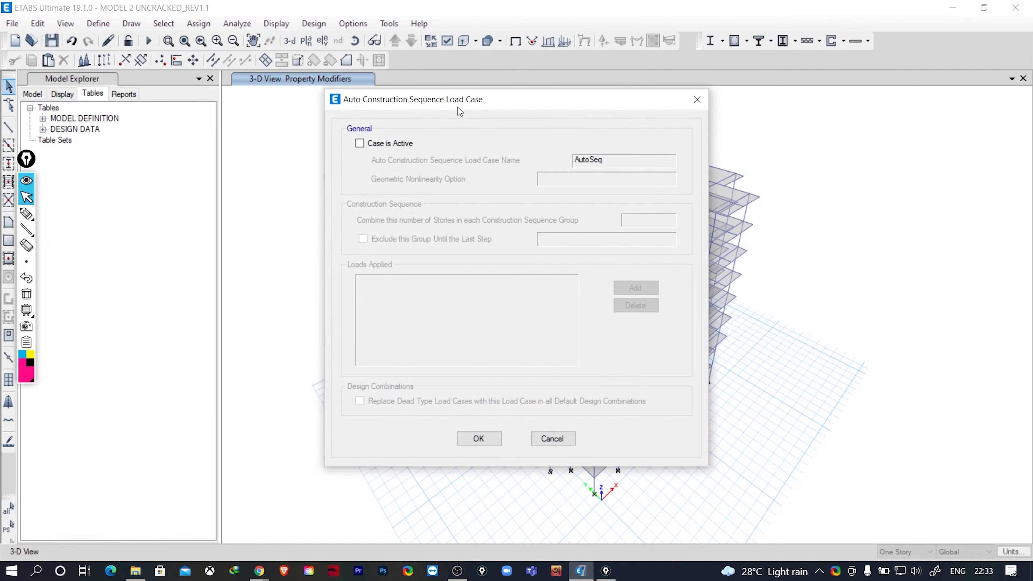
left_click_drag(458, 107, 261, 128)
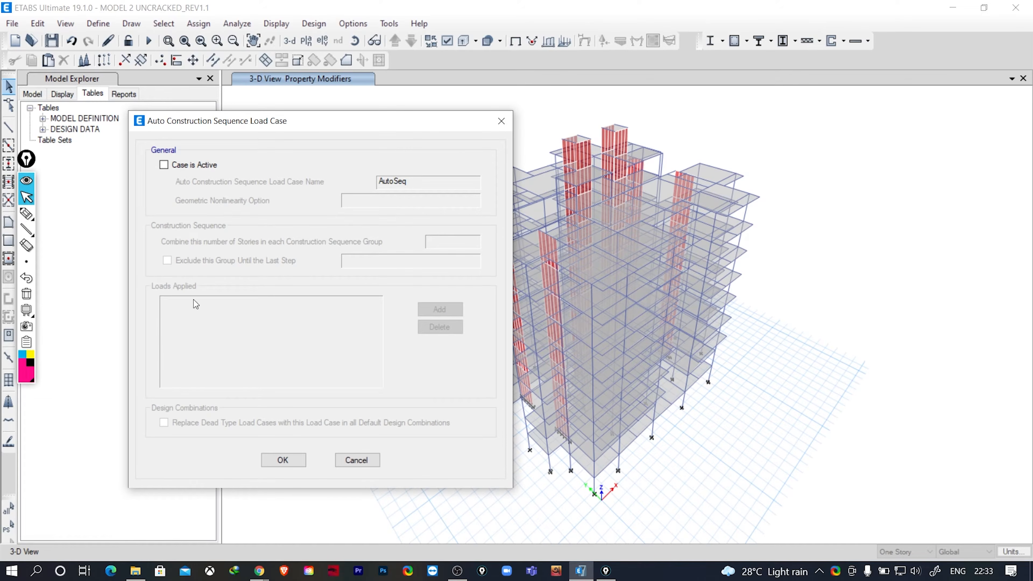
left_click(164, 165)
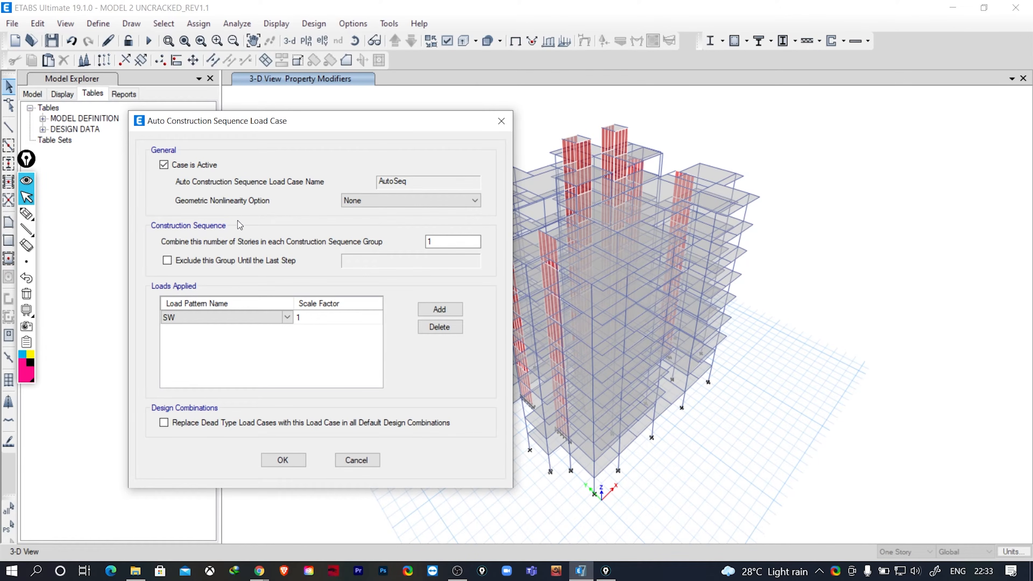
left_click(300, 319)
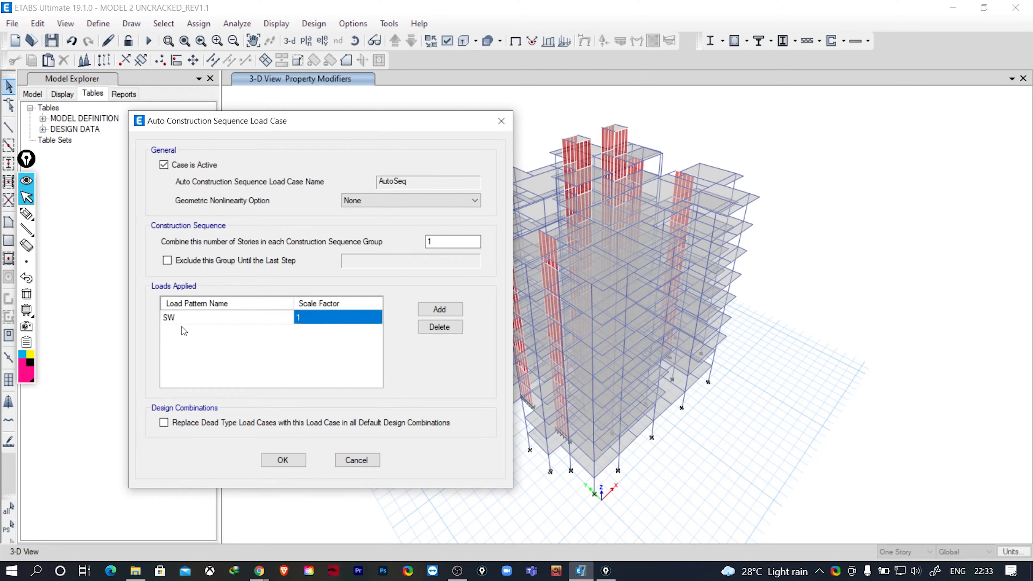
left_click(305, 318)
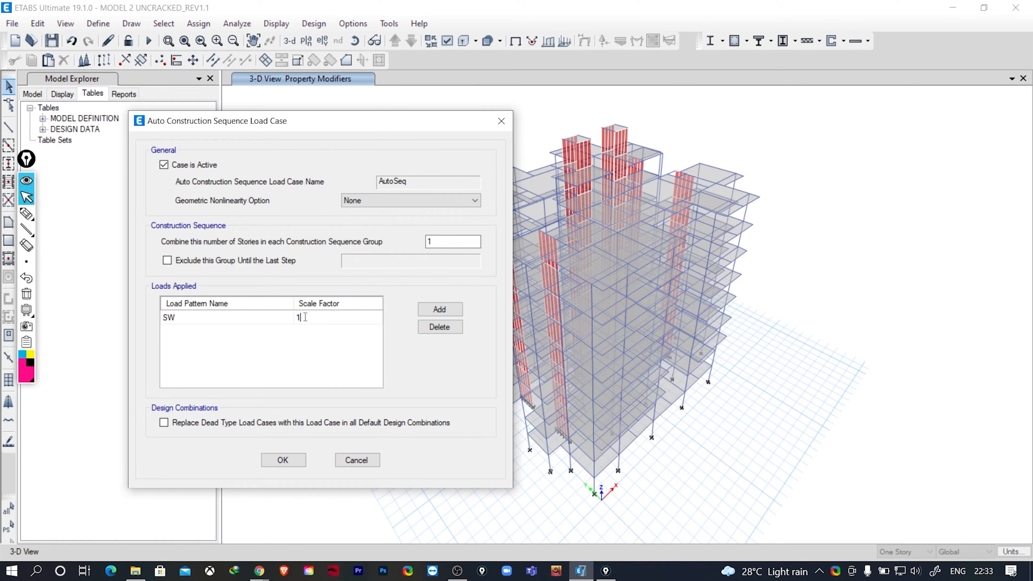
type(".5")
left_click(283, 460)
- Add a copy of the AutoSeq load case and name it CREEP 50 YEARS
left_click(97, 24)
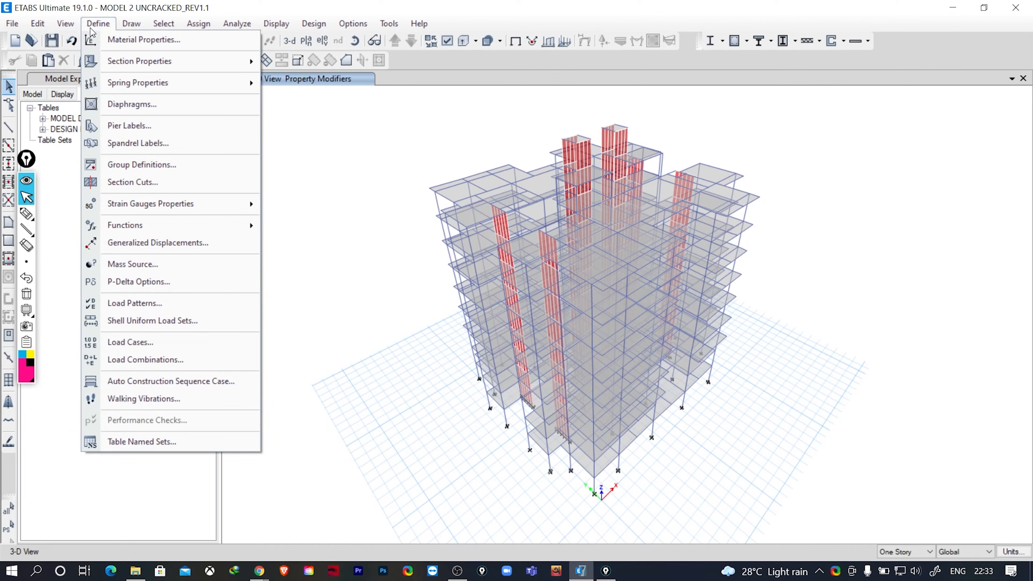
left_click(189, 342)
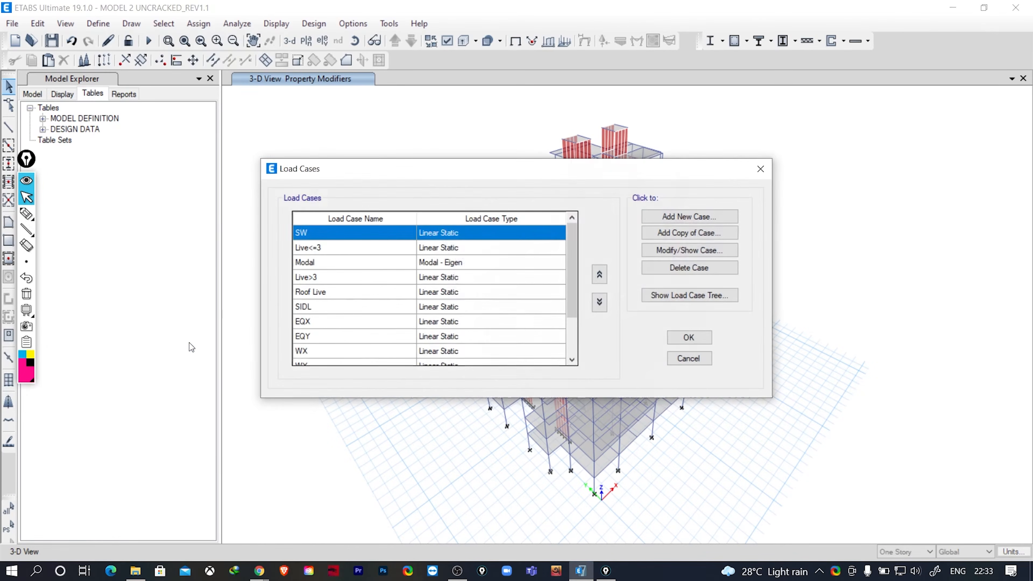
scroll(426, 281, "down", 2)
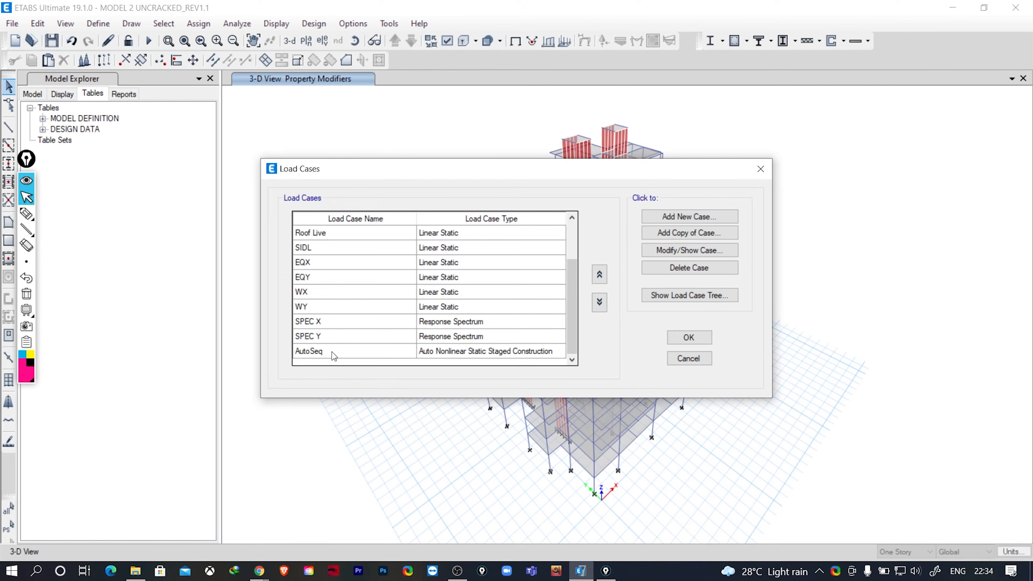
left_click(348, 354)
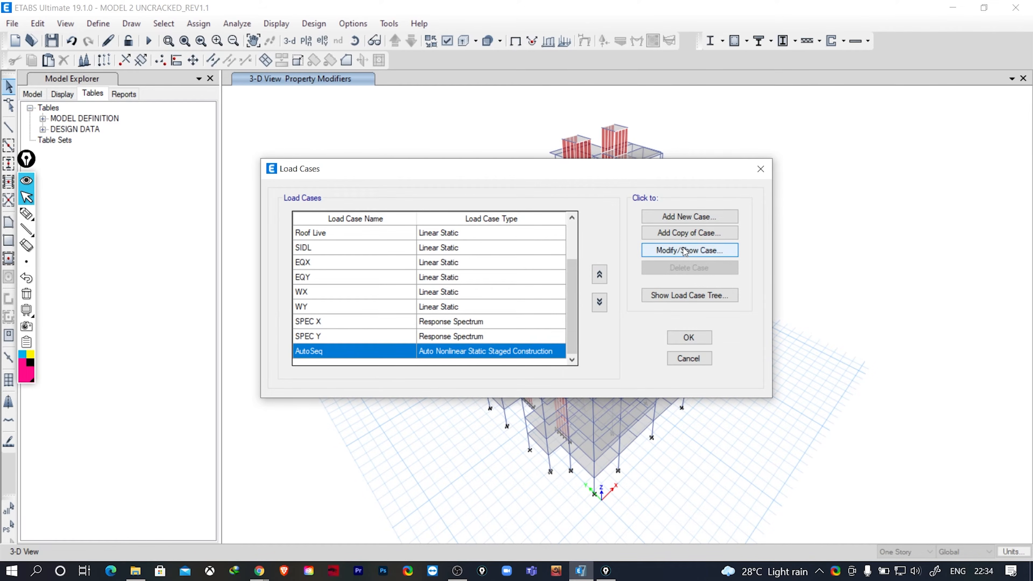
left_click(684, 233)
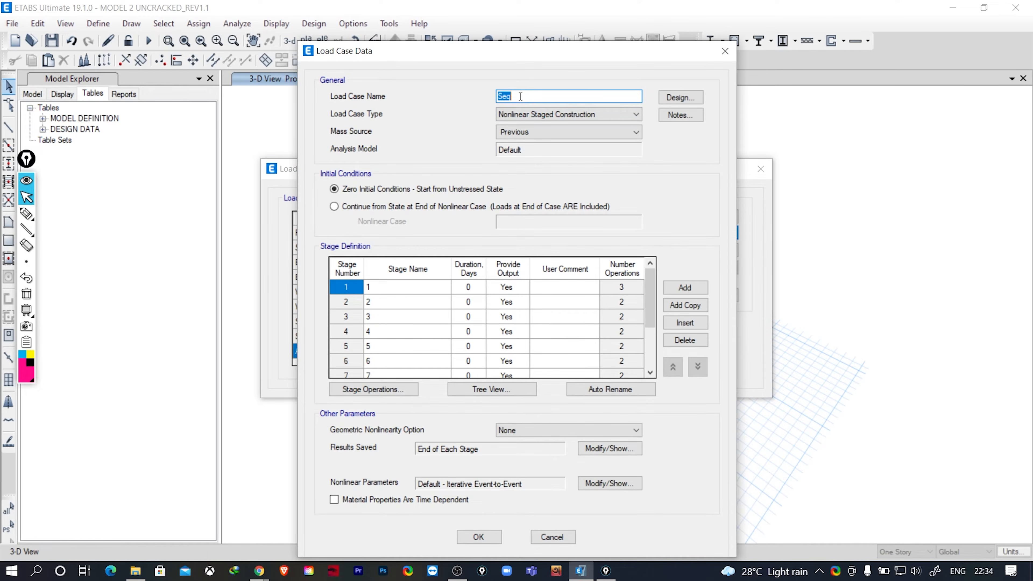
type("CREEP 50 YEARS")
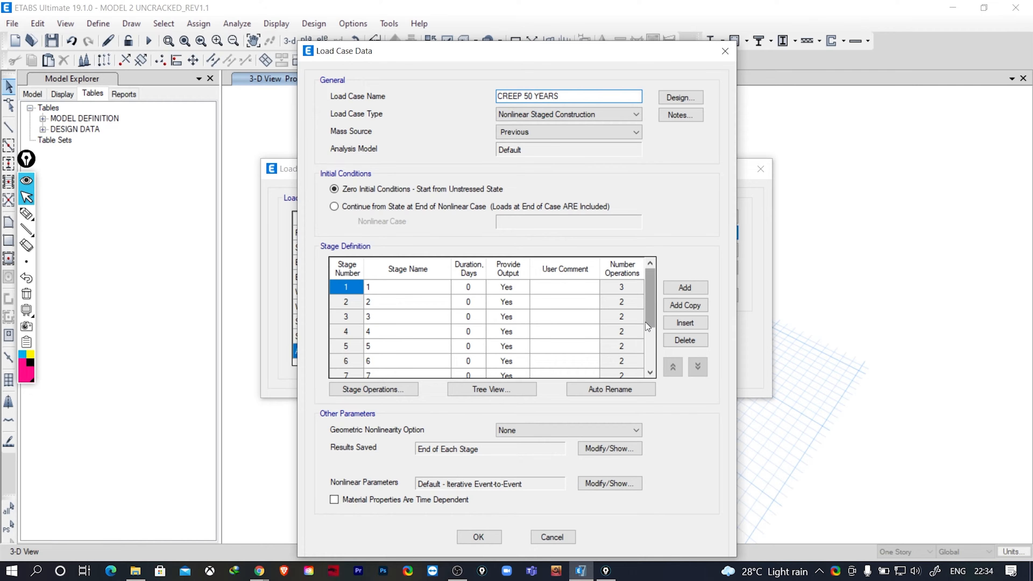
left_click_drag(442, 57, 625, 63)
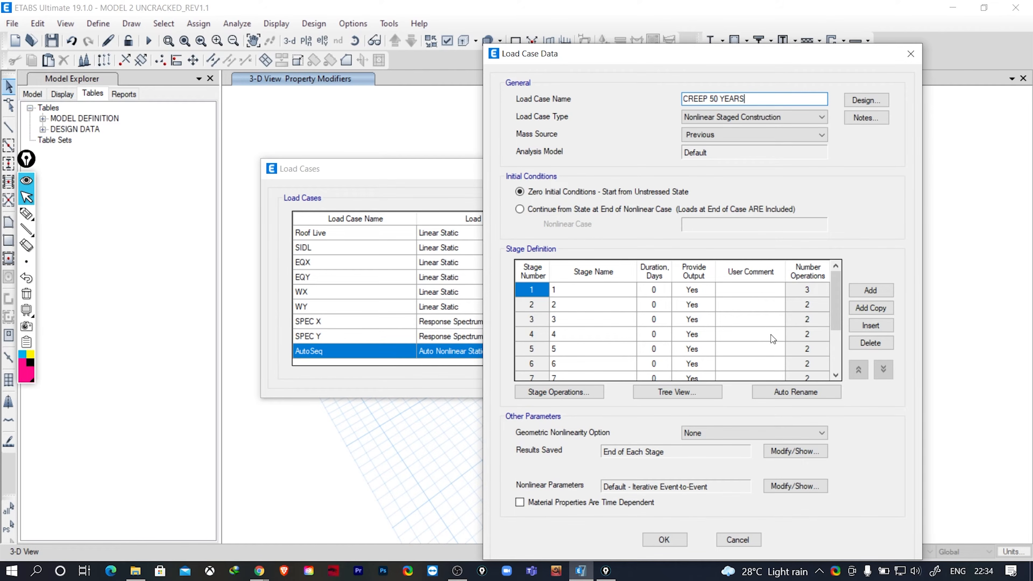
- Review the stage 1 operations of CREEP 50 YEARS without changes and save the new load case
left_click(588, 394)
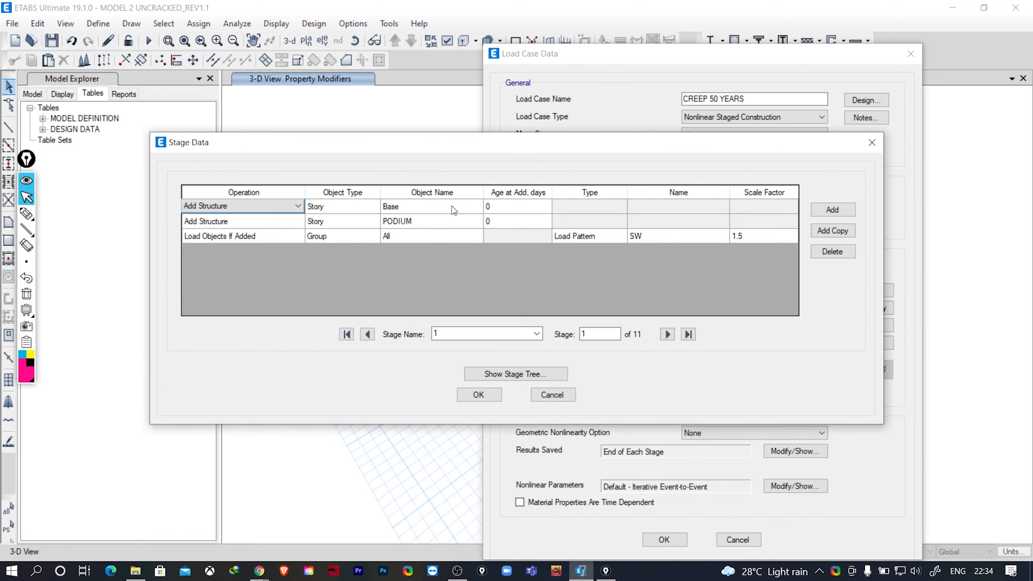
left_click(552, 394)
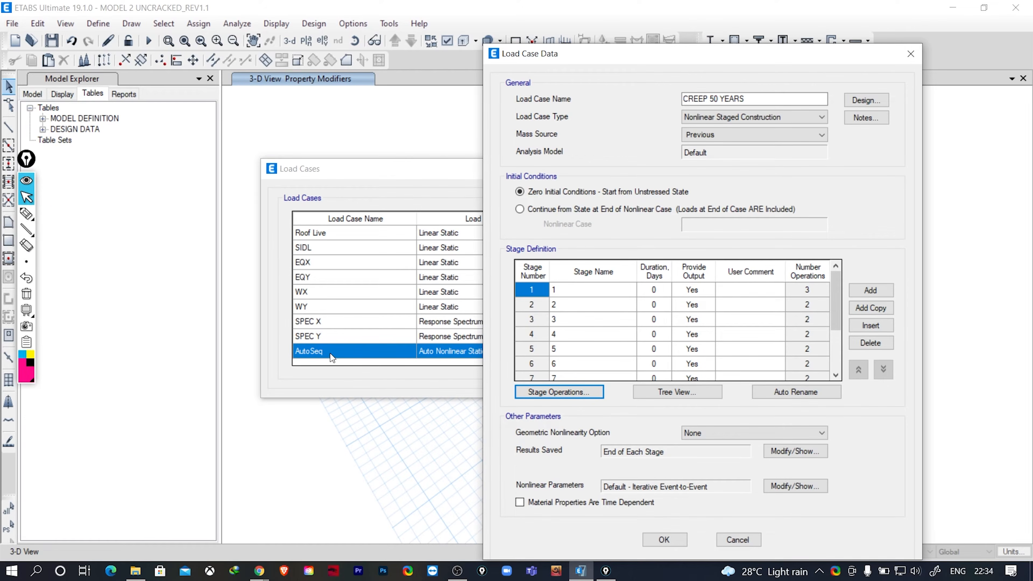
left_click(668, 541)
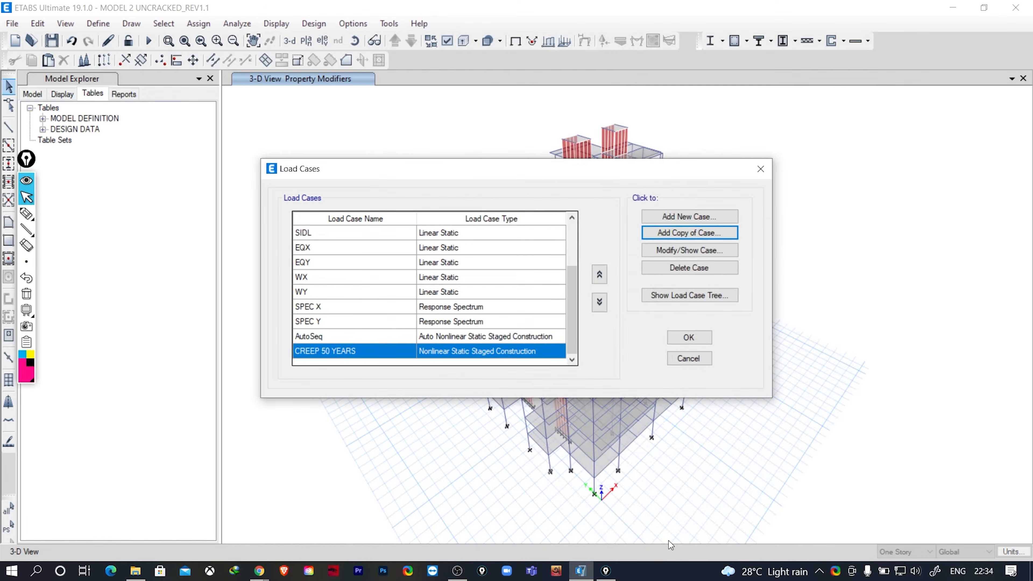
left_click(331, 337)
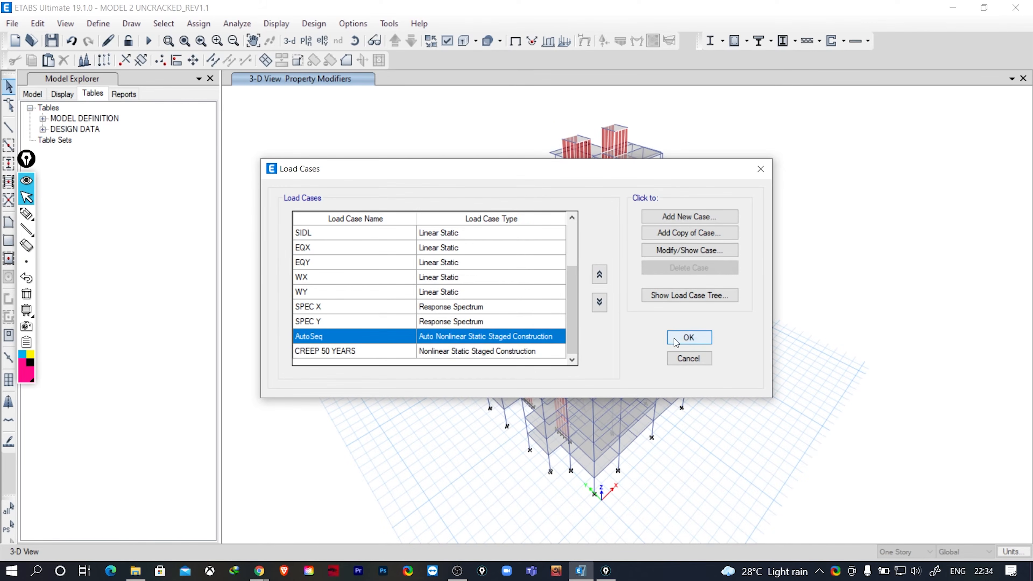
left_click(688, 337)
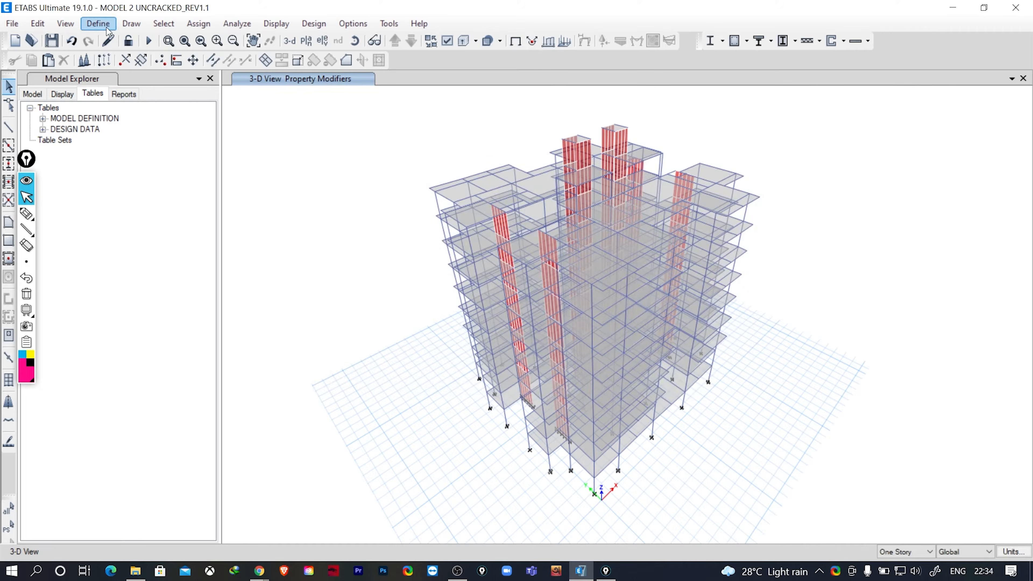
- Deactivate the AutoSeq auto construction sequence load case
left_click(98, 24)
left_click(136, 382)
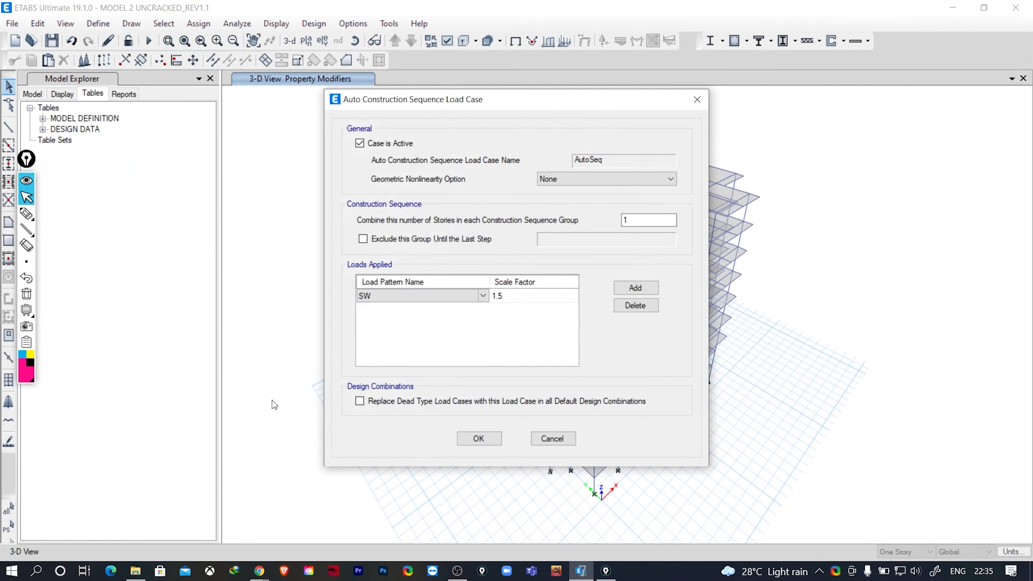
left_click(360, 143)
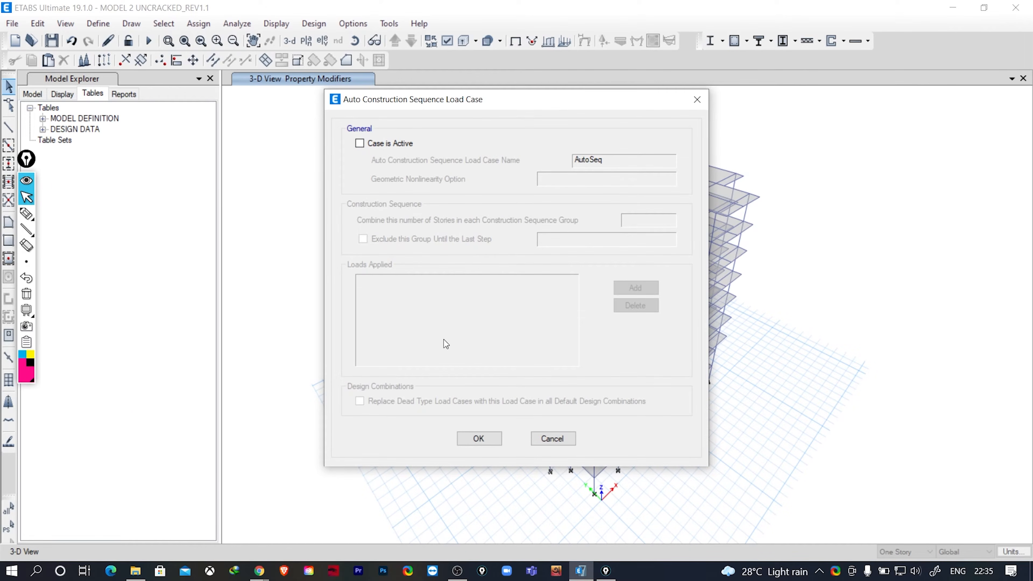
left_click(472, 441)
- Open the CREEP 50 YEARS load case for editing from the list of load cases
left_click(98, 23)
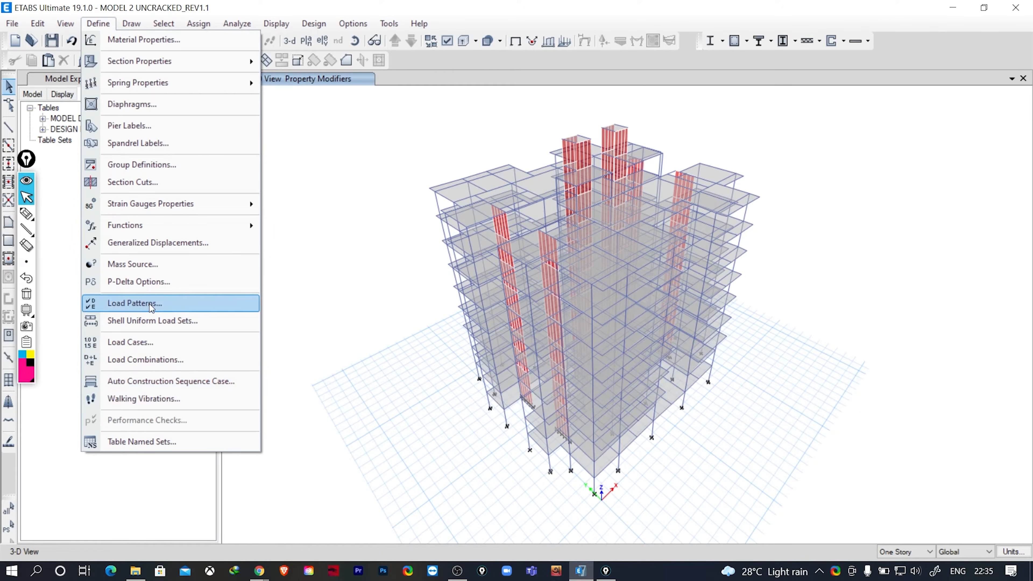
left_click(150, 341)
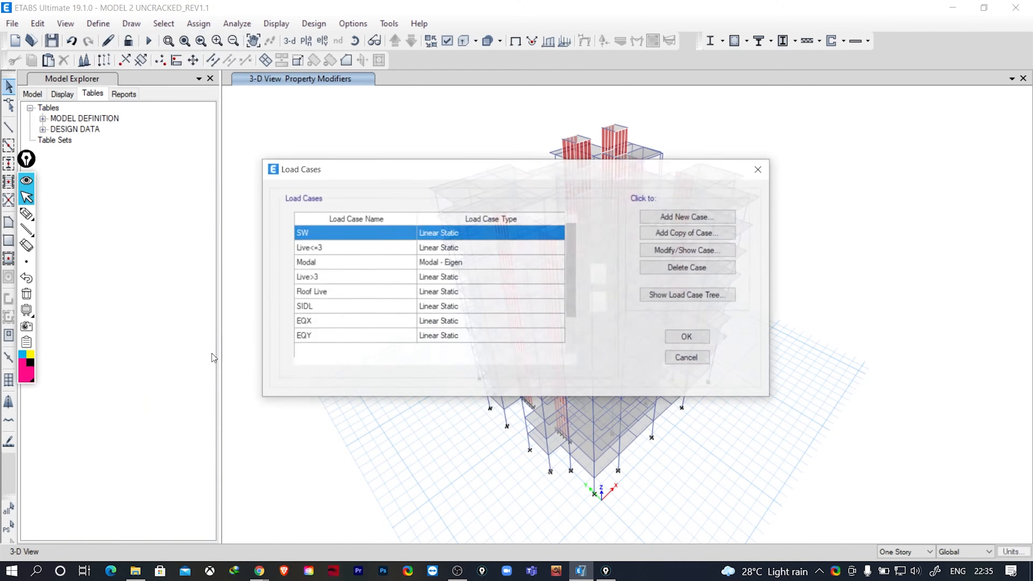
scroll(468, 334, "down", 2)
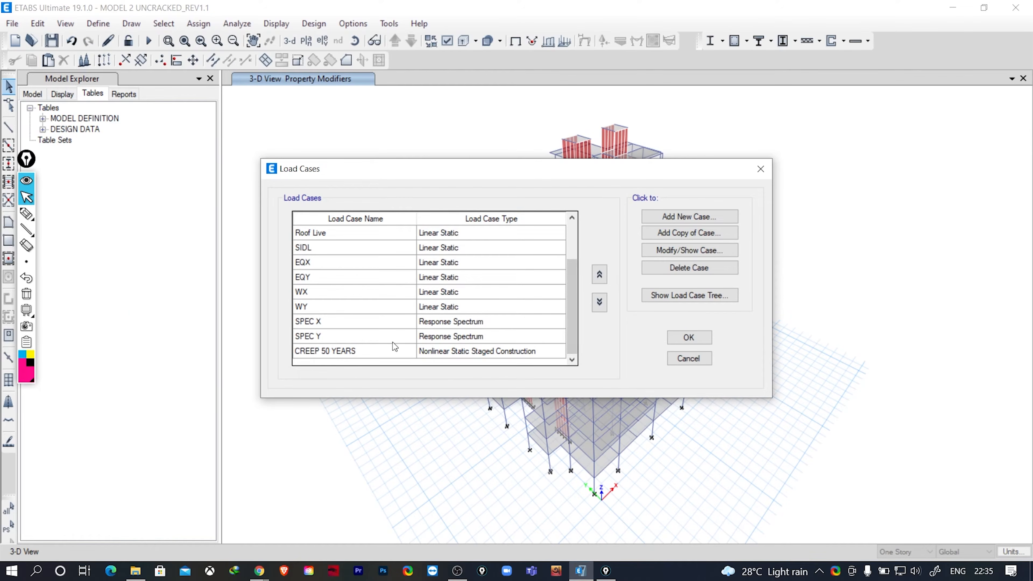
left_click(322, 351)
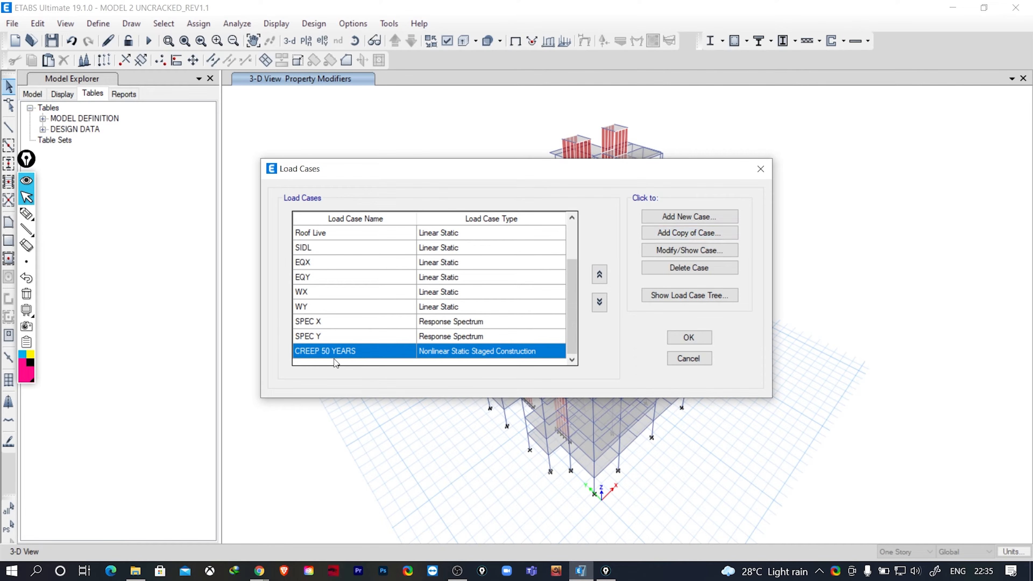
left_click(690, 251)
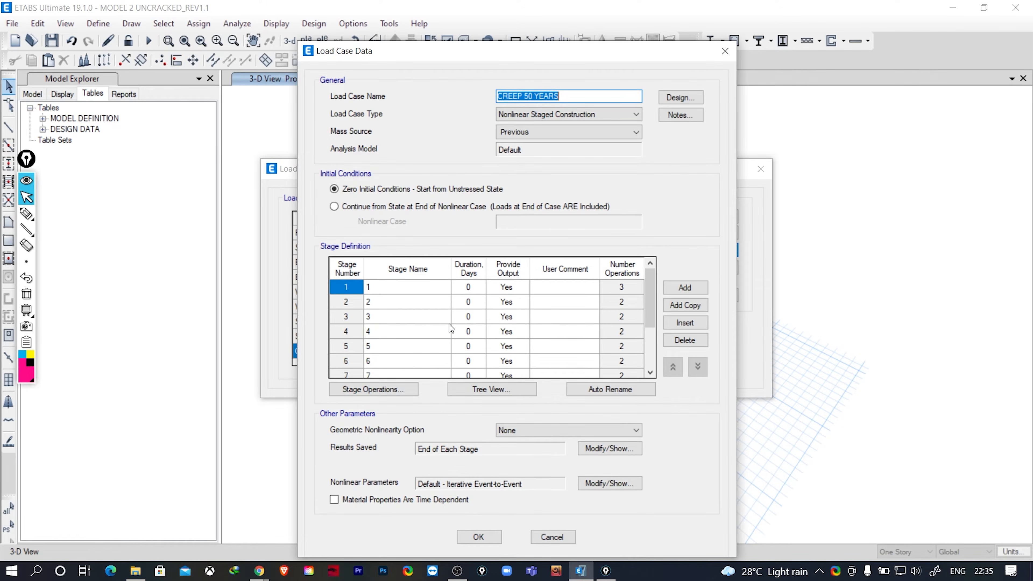
- Examine the stage definition of CREEP 50 YEARS, including the upper stage names and the duration of each stage
scroll(450, 327, "down", 2)
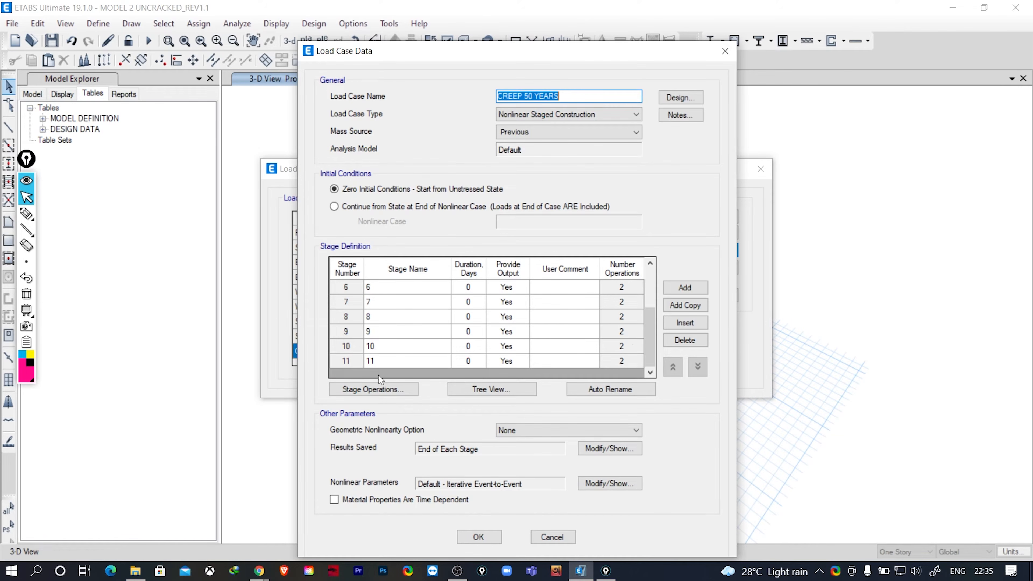
left_click(382, 346)
left_click(378, 357)
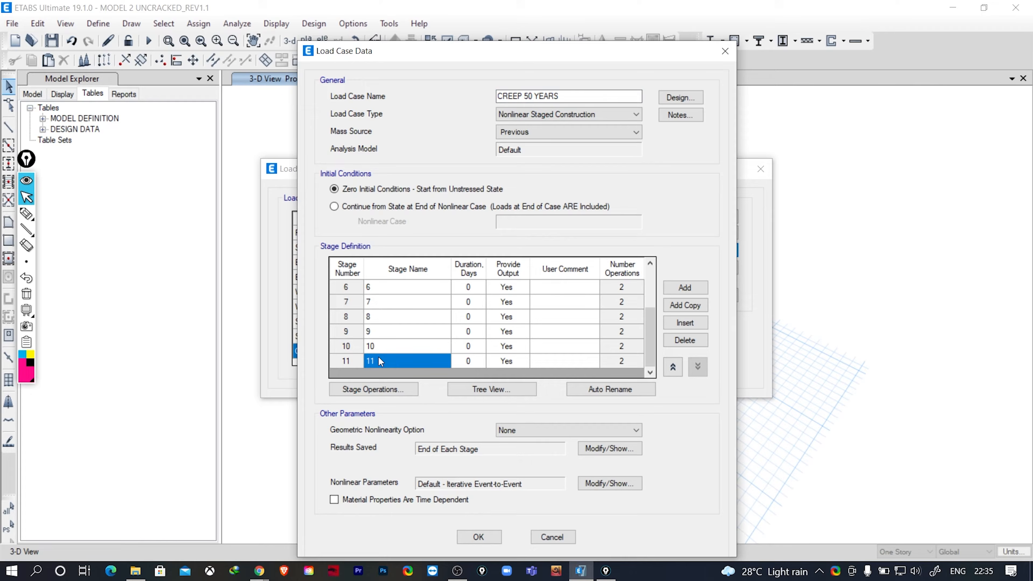
left_click(395, 346)
left_click(393, 357)
left_click(393, 349)
left_click(392, 356)
scroll(495, 339, "up", 2)
left_click_drag(472, 289, 472, 341)
scroll(473, 344, "down", 2)
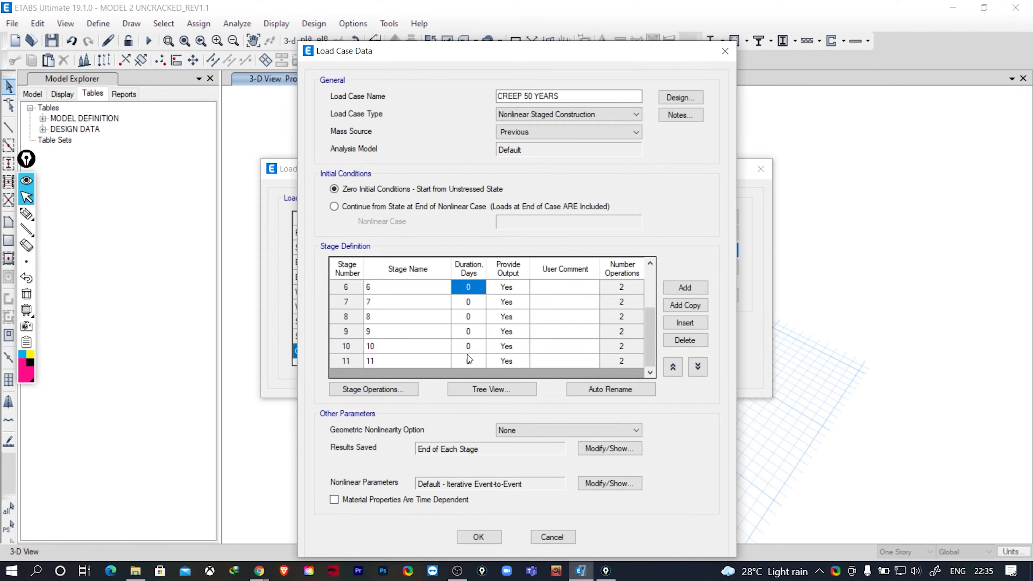
scroll(471, 330, "up", 2)
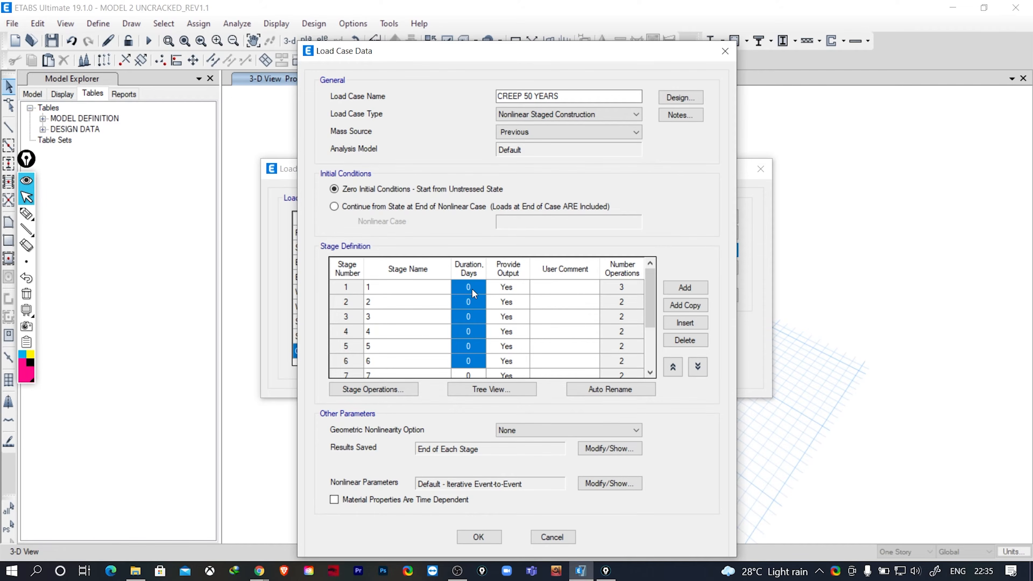
left_click_drag(472, 288, 473, 354)
scroll(468, 336, "down", 2)
scroll(468, 344, "up", 2)
scroll(550, 326, "down", 2)
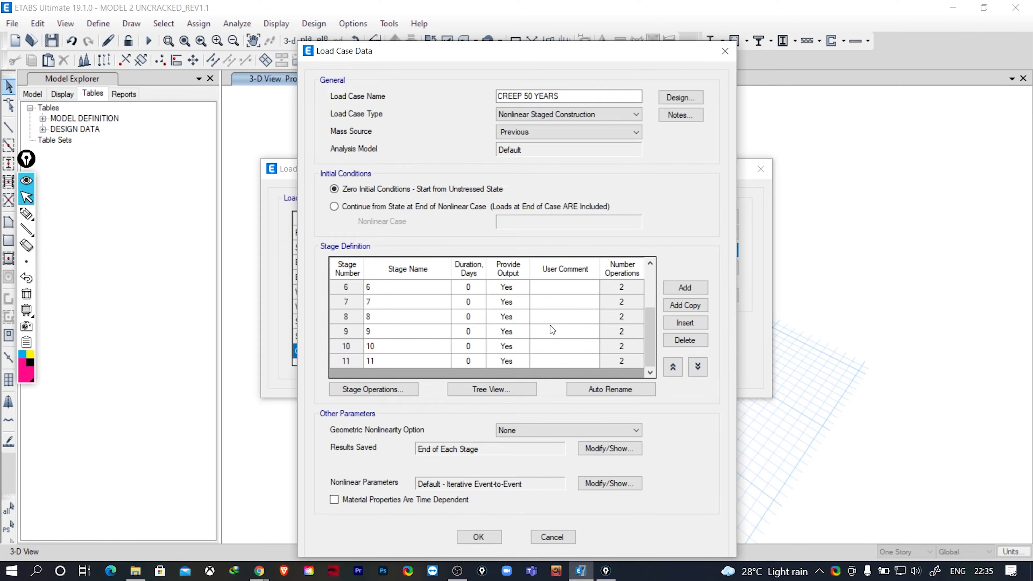
- Add a stage after stage 11 and name it 1YEAR
left_click(390, 360)
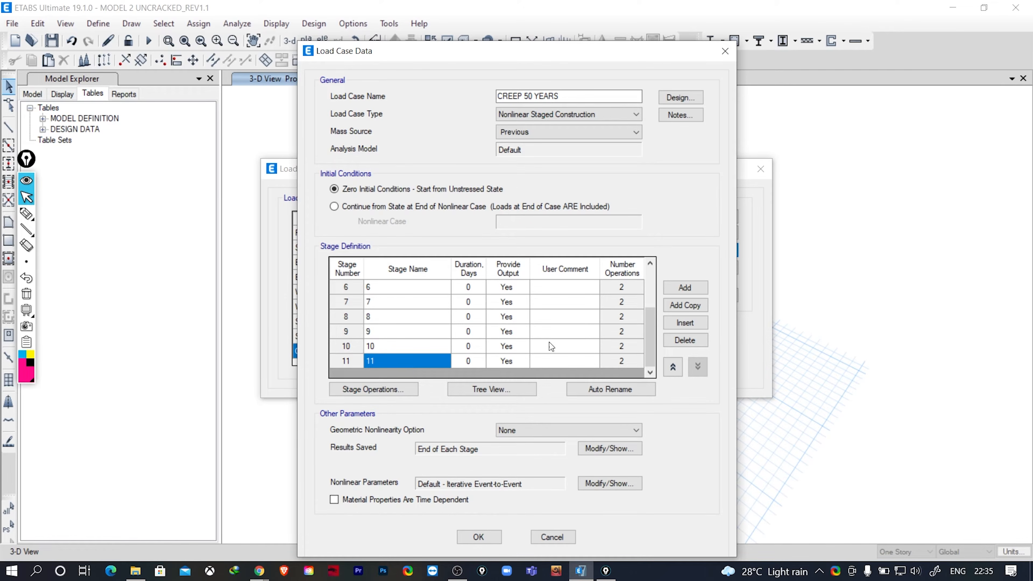
left_click(684, 289)
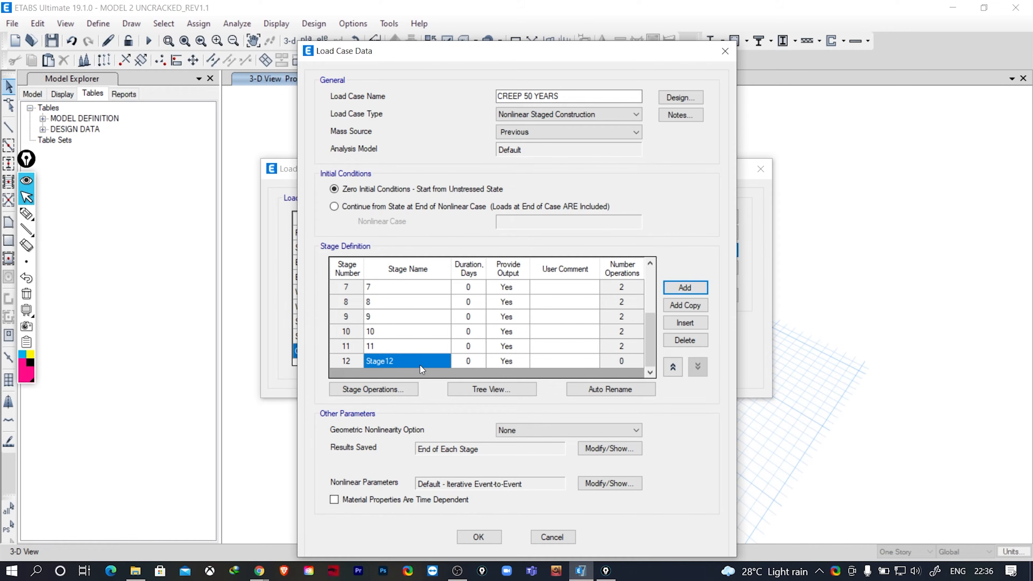
double_click(397, 362)
left_click_drag(397, 362, 372, 370)
type("1")
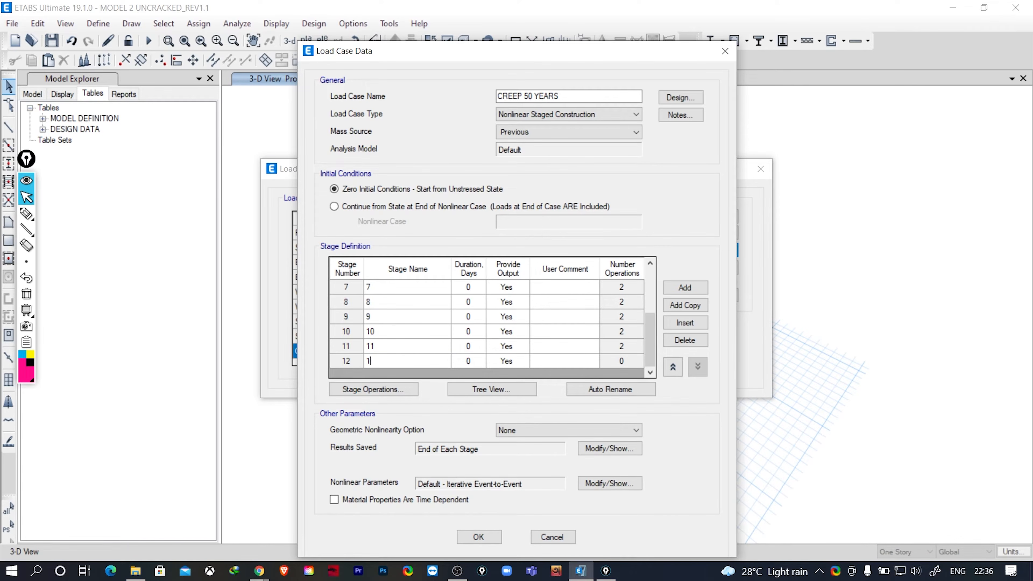
type("YEAR")
- Add a stage 13 after the 1YEAR stage and name it 10 YEARS
left_click(691, 287)
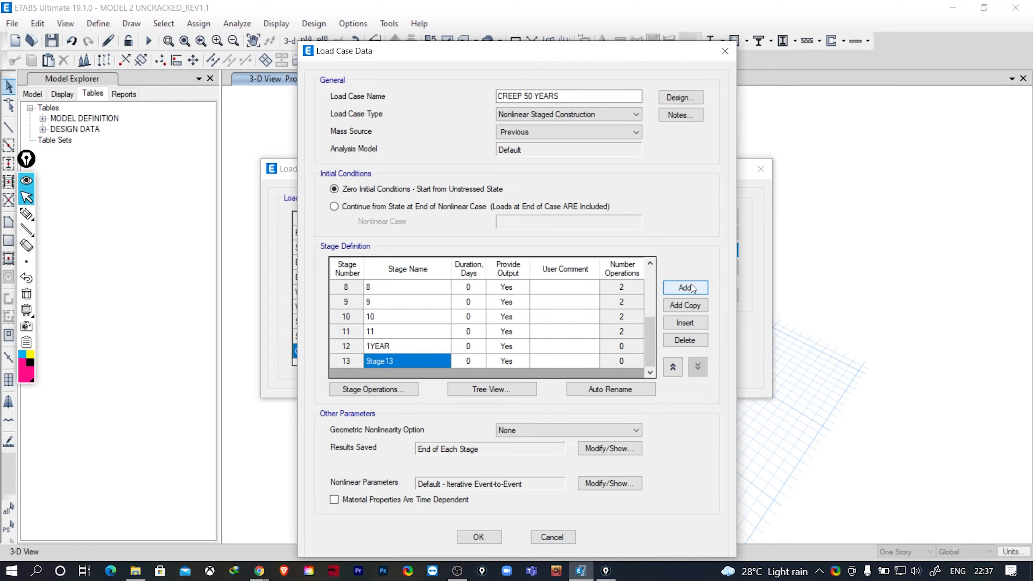
double_click(396, 363)
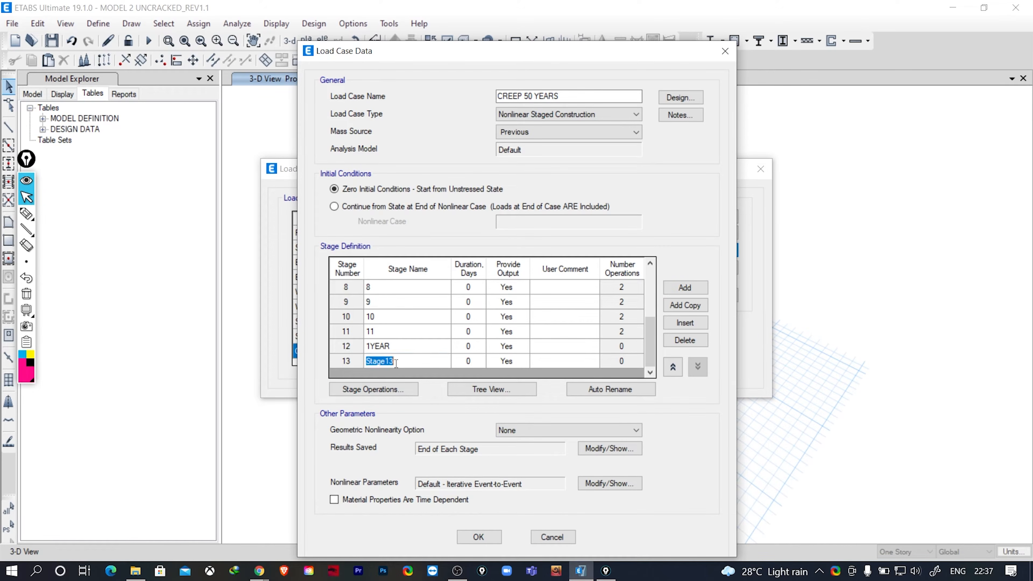
type("10 YEARS")
- Add stages 14, 15 and 16 after the 10 YEARS stage and name stage 14 20 YEARS
left_click(691, 287)
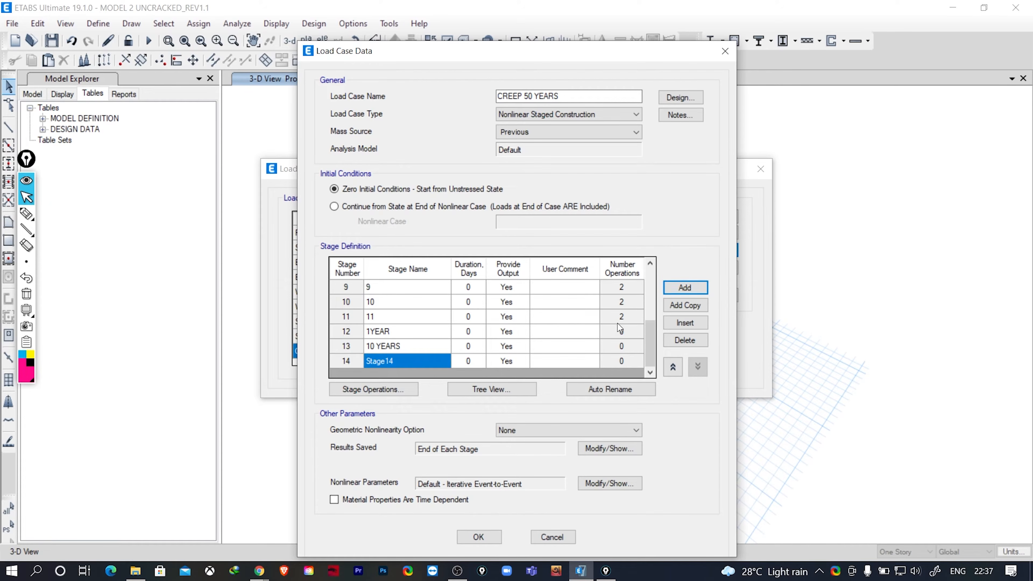
left_click(692, 288)
left_click(691, 287)
left_click(398, 331)
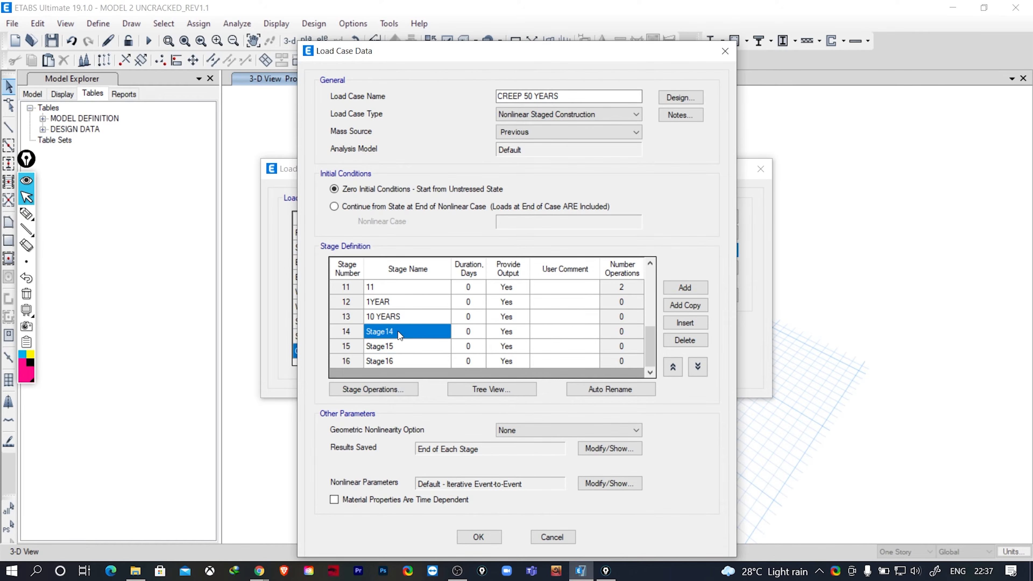
left_click(398, 332)
type("20")
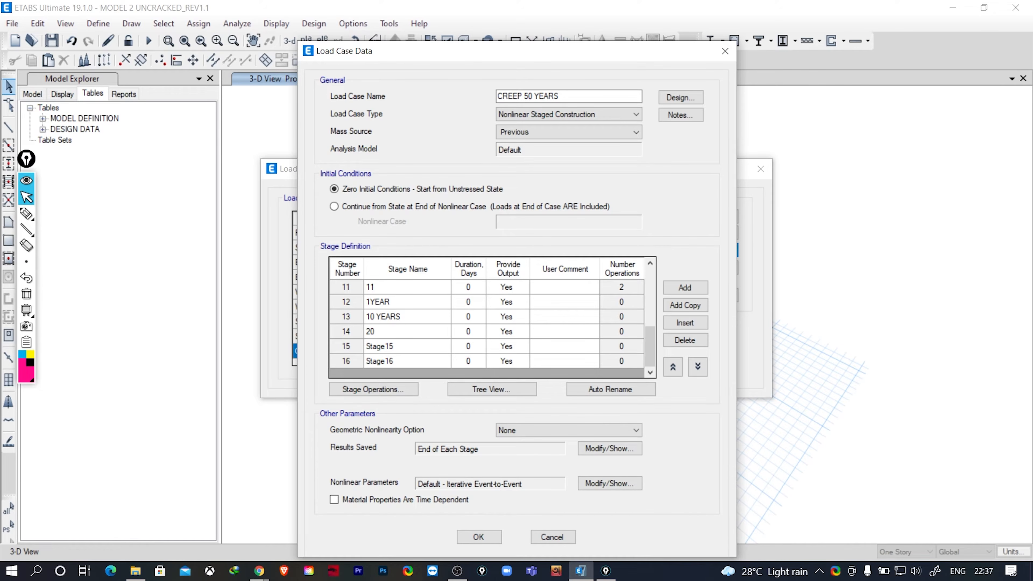
type(" YT")
key("BackSpace")
type("YEARS")
- Name stage 15 30 YEARS and stage 16 40 TEARS
left_click(391, 347)
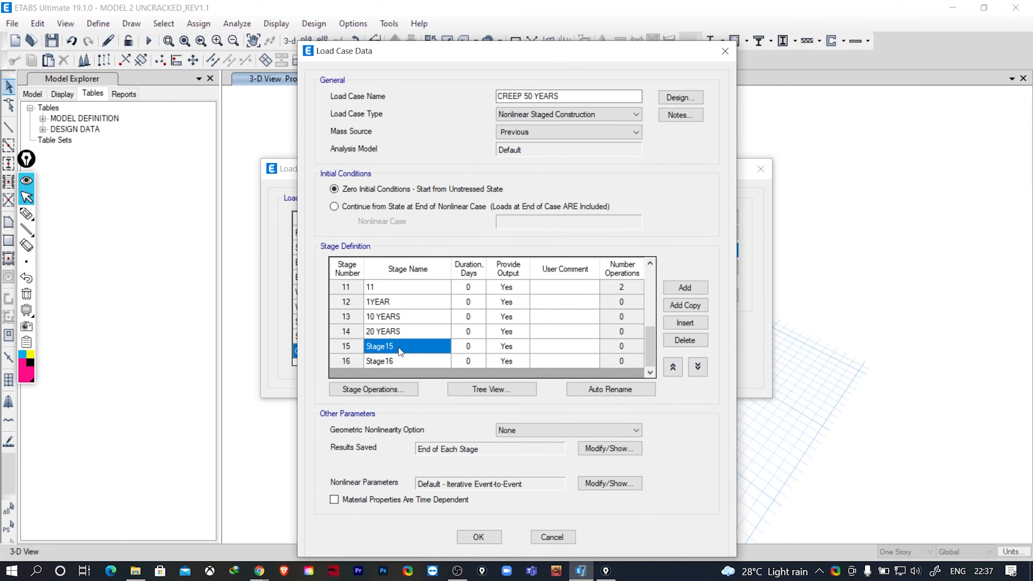
left_click(399, 347)
type("30")
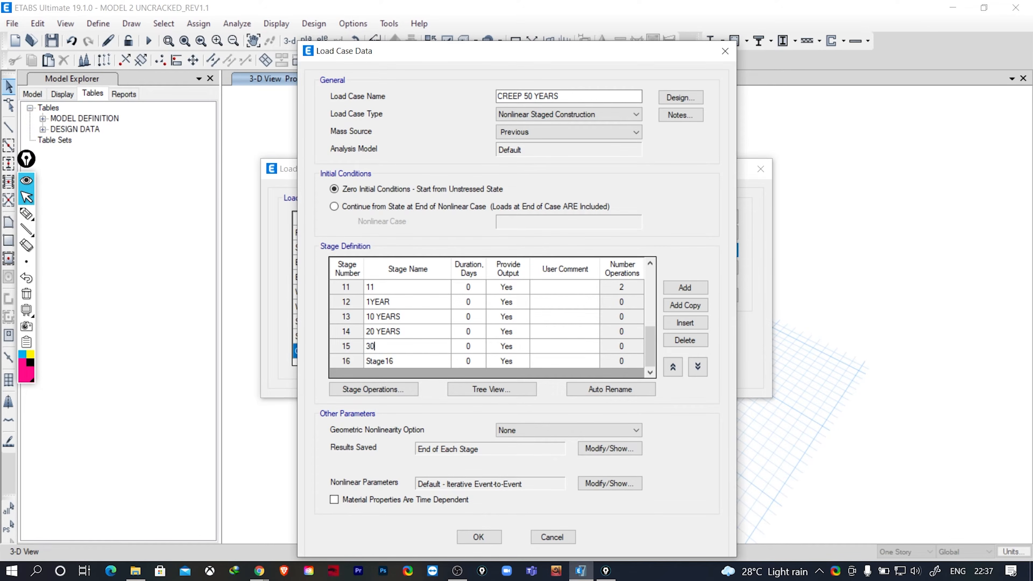
type(" YEARS")
left_click(390, 362)
left_click(389, 362)
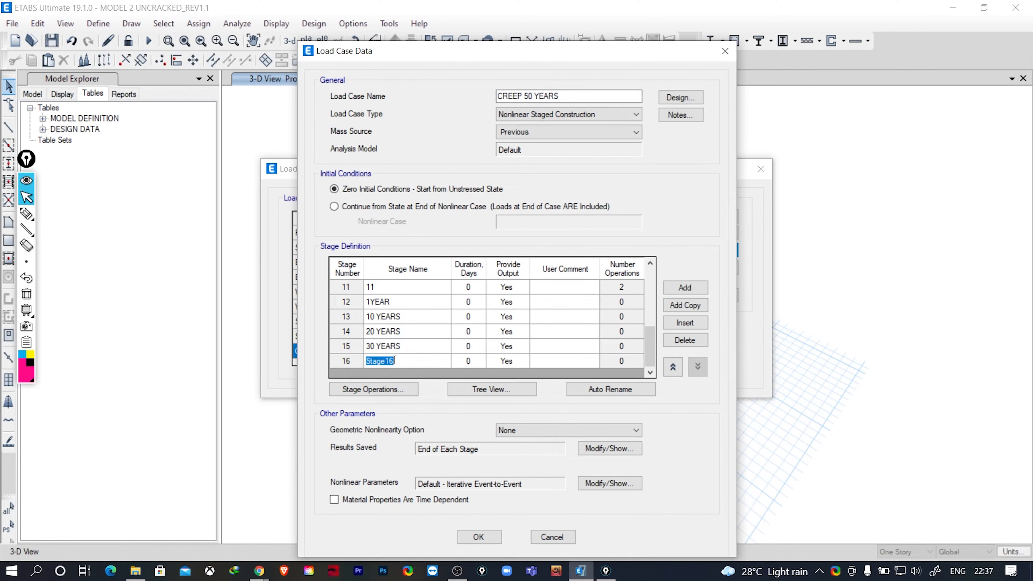
type("40 TEARS")
- Add a stage 17 at the end of the stage definition and name it 50 YEARS
left_click(702, 290)
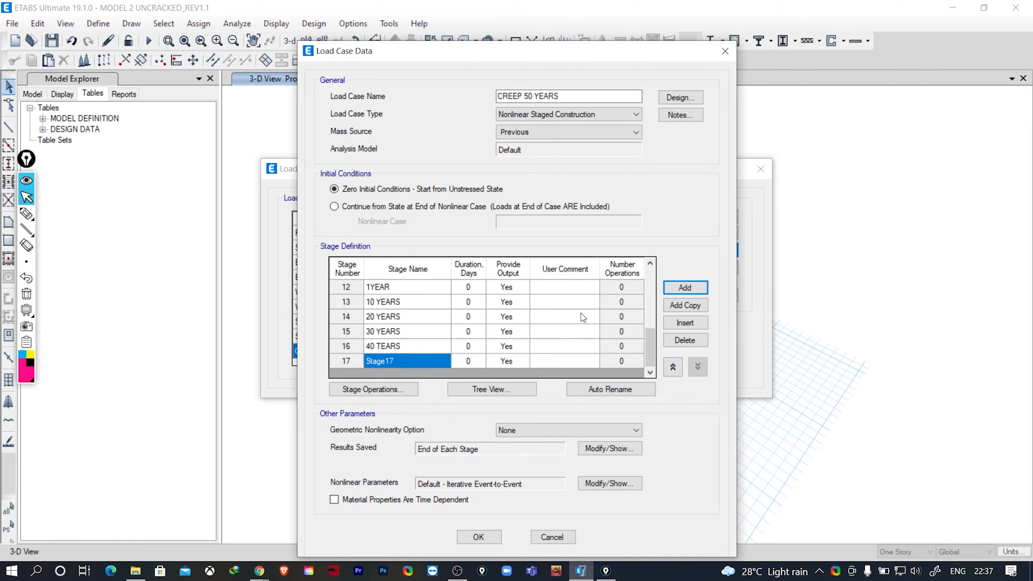
left_click(401, 363)
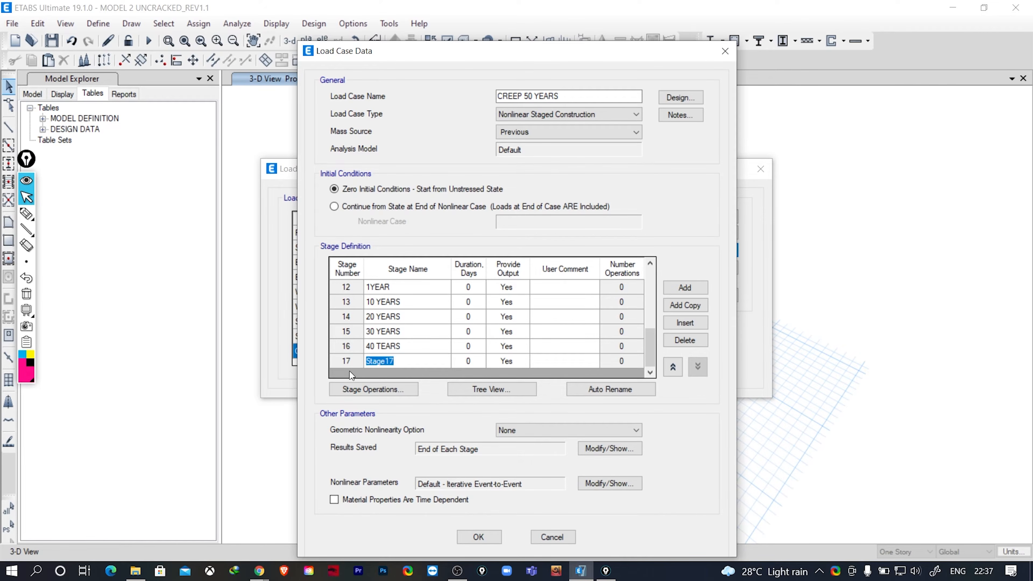
type("50 YEARS")
- Correct the name of stage 16 to 40 YEARS
left_click(381, 345)
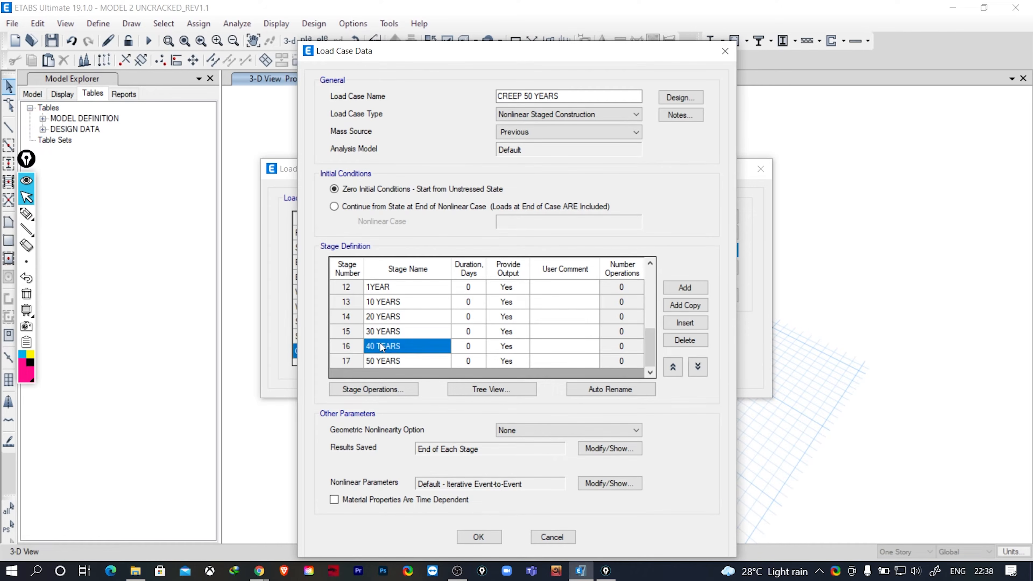
left_click(381, 345)
left_click(381, 345)
key("BackSpace")
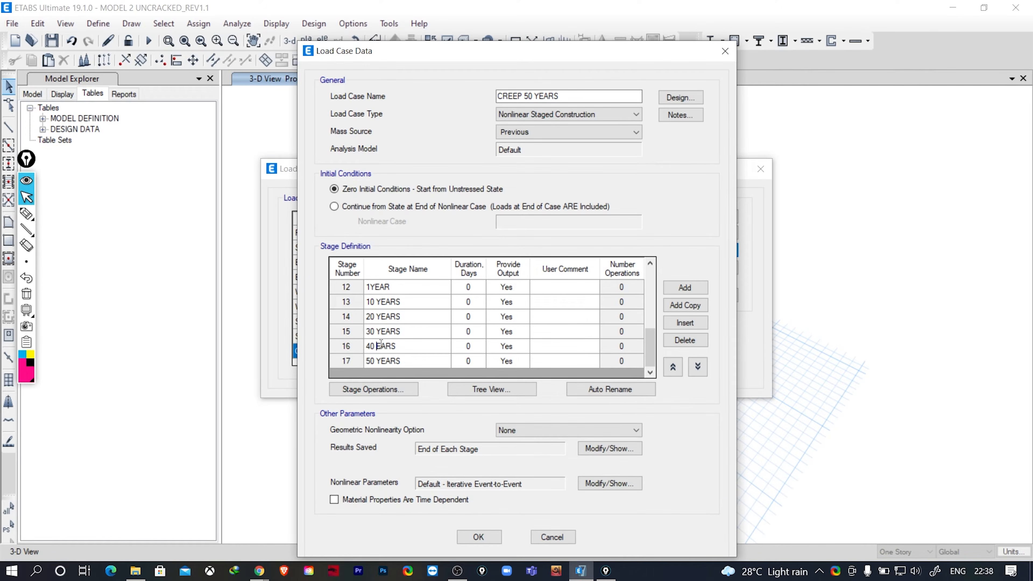
type("Y")
- Review the duration values of all stages in the stage definition, from stage 1 through the 50 YEARS stage
scroll(403, 333, "up", 2)
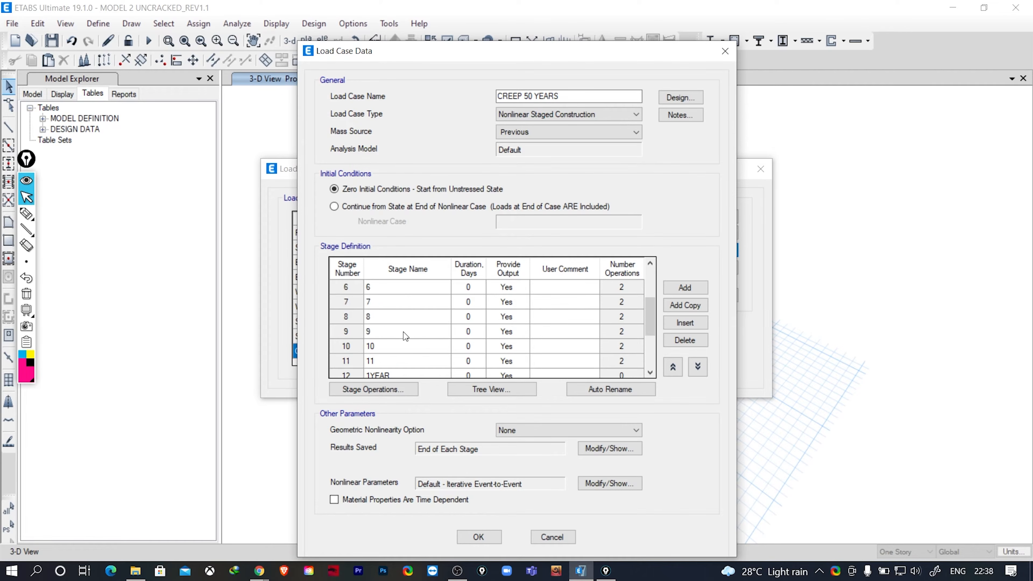
scroll(405, 335, "down", 2)
scroll(404, 337, "up", 4)
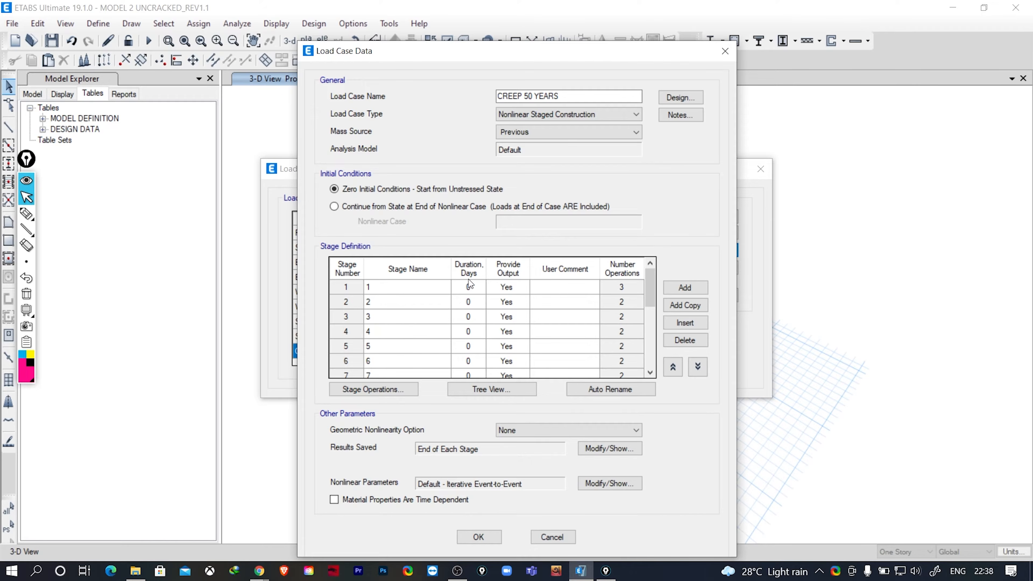
left_click(469, 288)
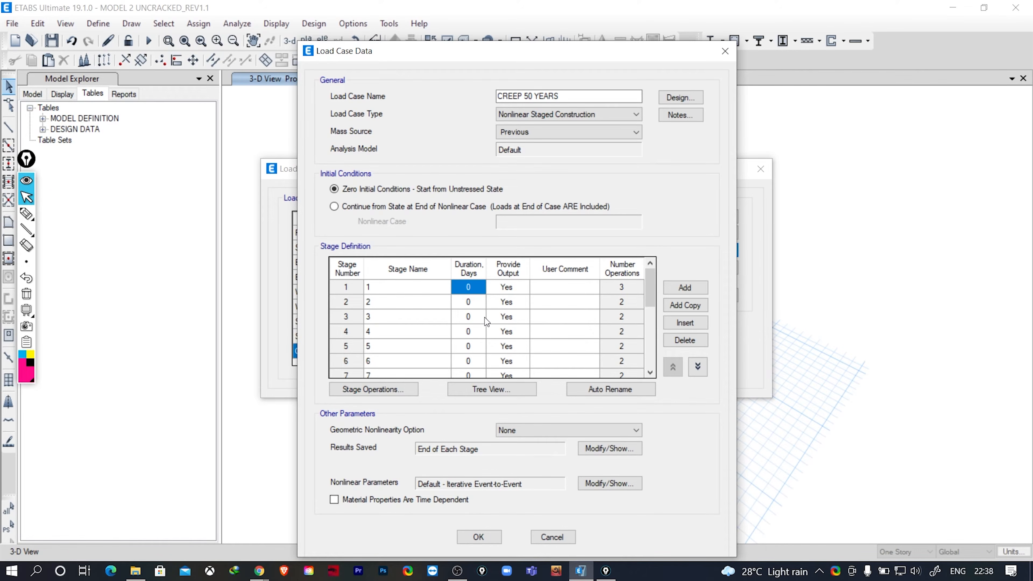
left_click_drag(468, 292, 467, 355)
scroll(471, 349, "down", 4)
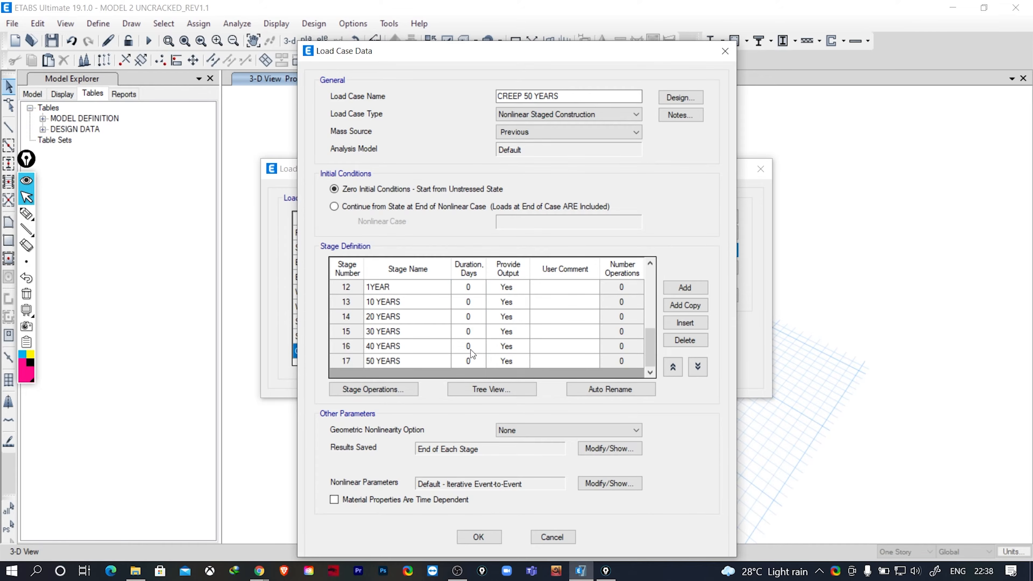
left_click(470, 358, "shift")
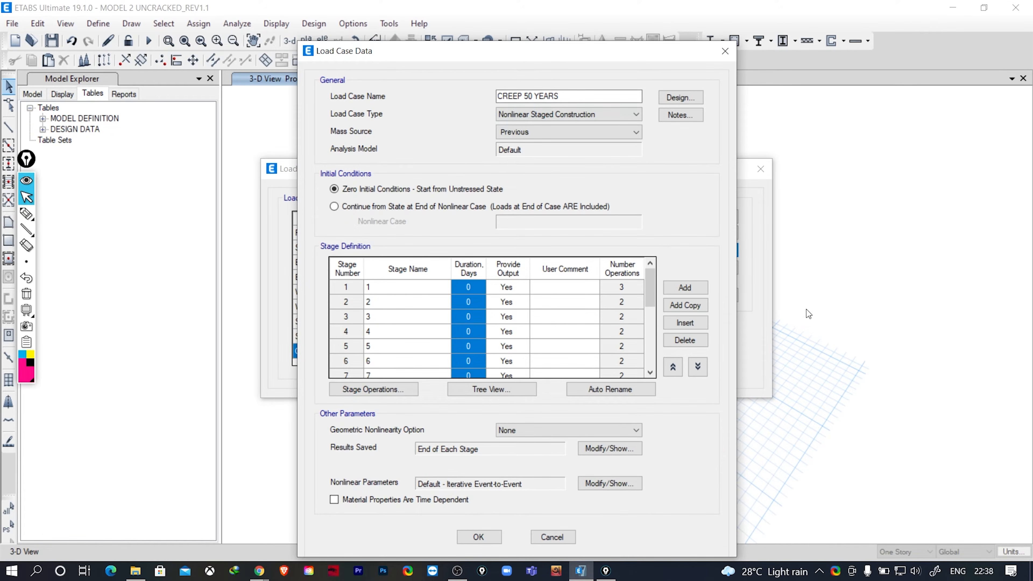
scroll(489, 344, "down", 4)
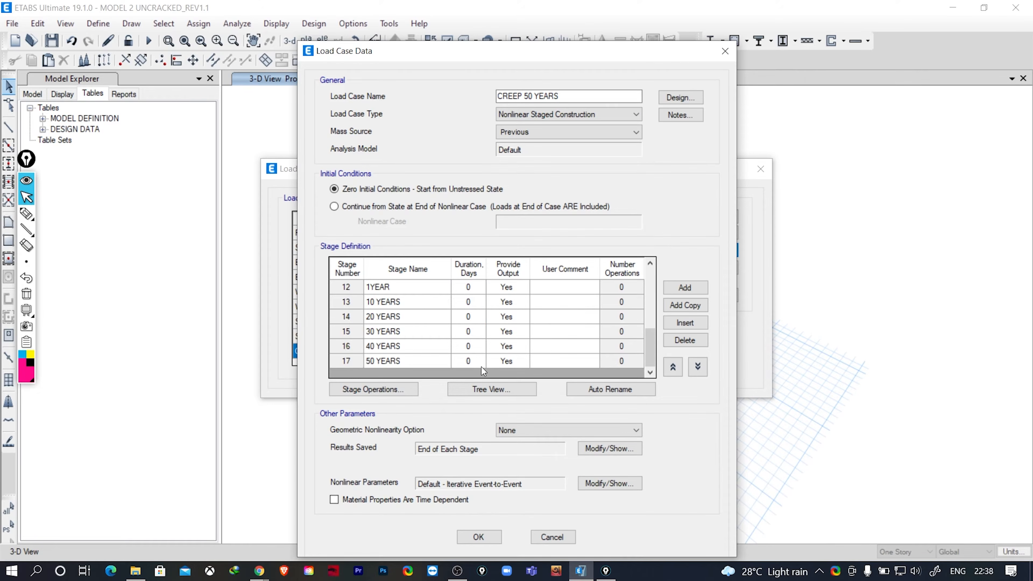
scroll(478, 367, "up", 3)
scroll(474, 366, "up", 1)
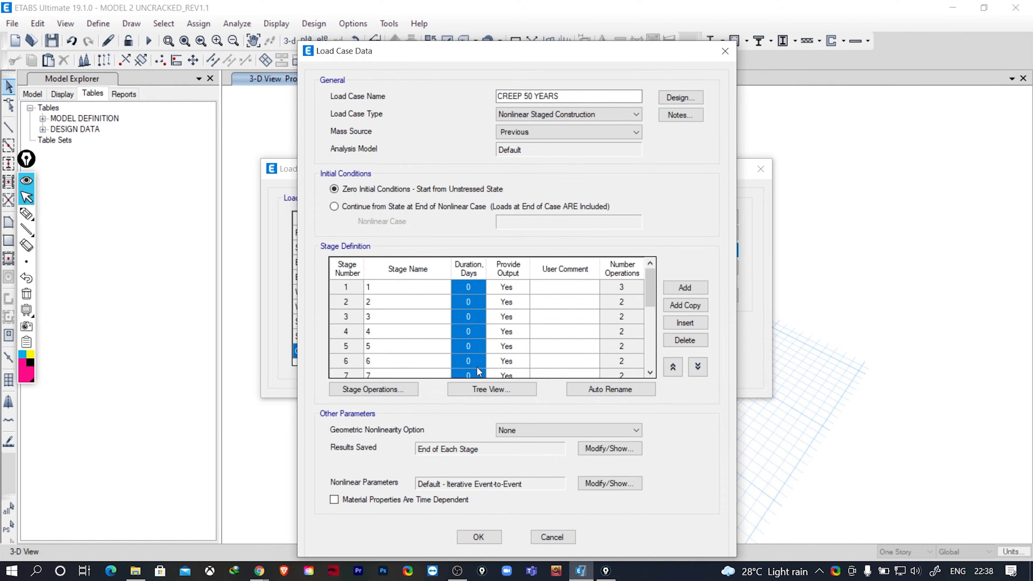
left_click(474, 286)
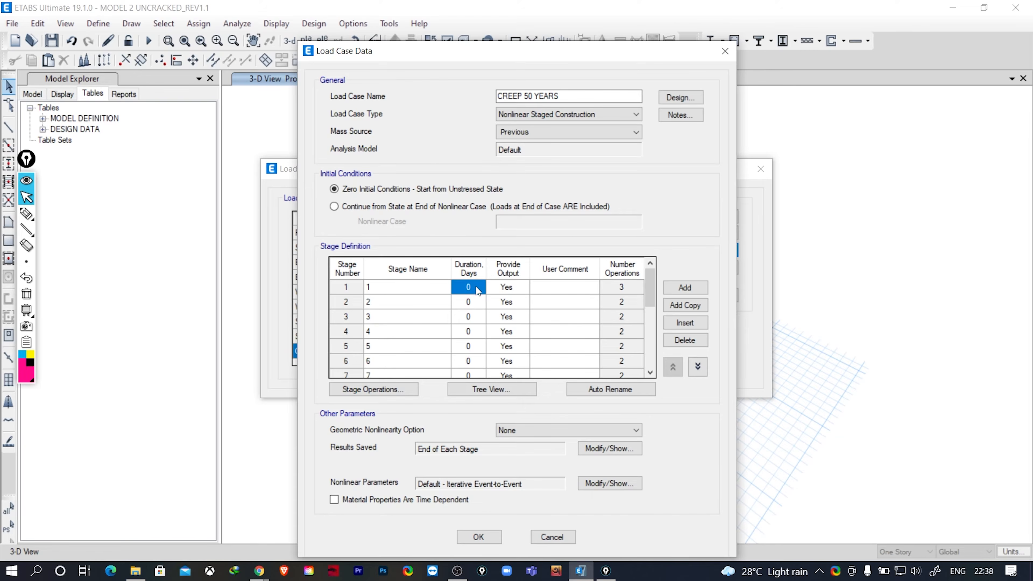
left_click_drag(473, 297, 471, 373)
scroll(466, 354, "down", 3)
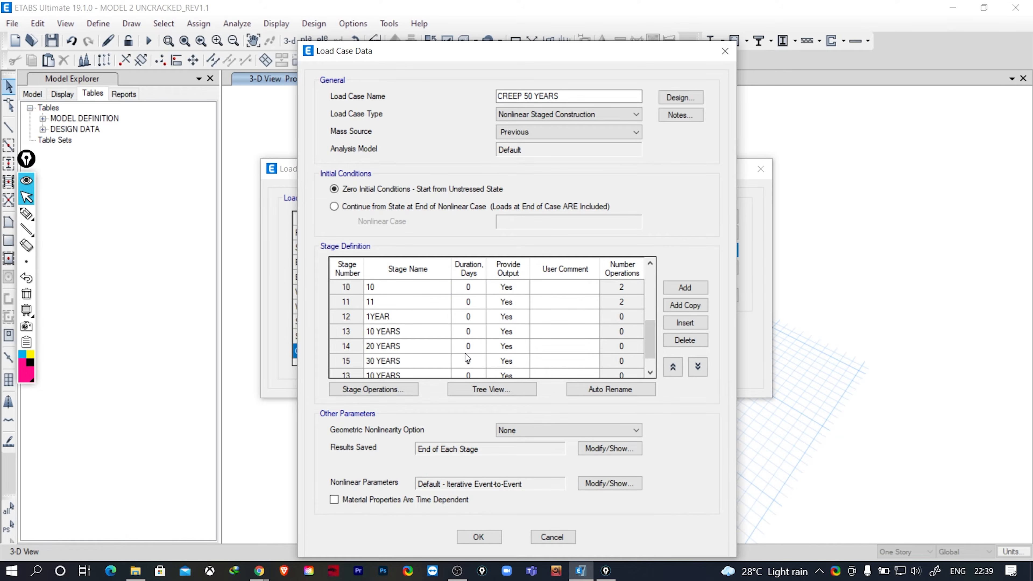
scroll(463, 337, "up", 3)
left_click(471, 290)
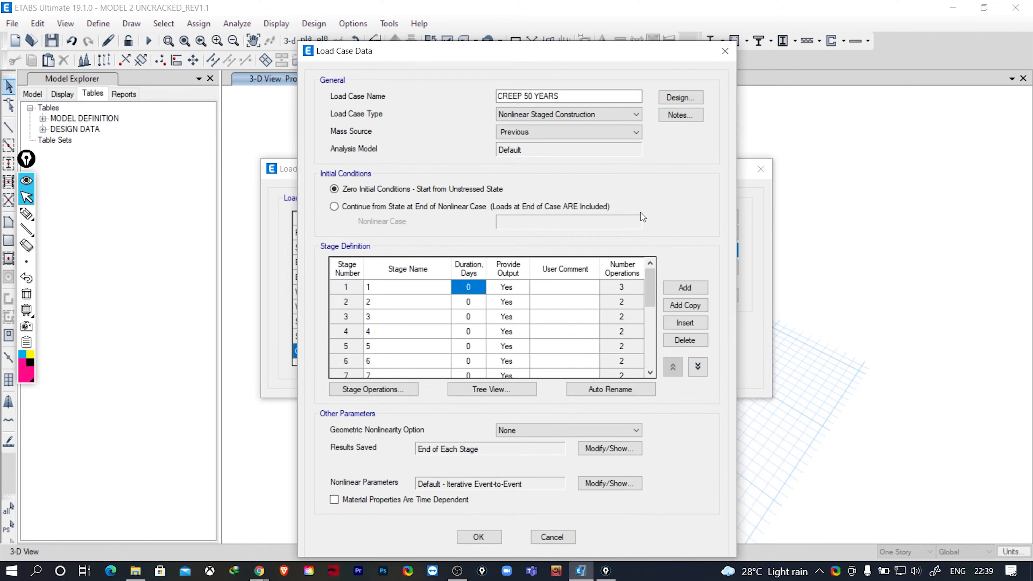
- Set the duration of construction stages 1, 2 and 3 to 28 days each
left_click_drag(557, 55, 826, 65)
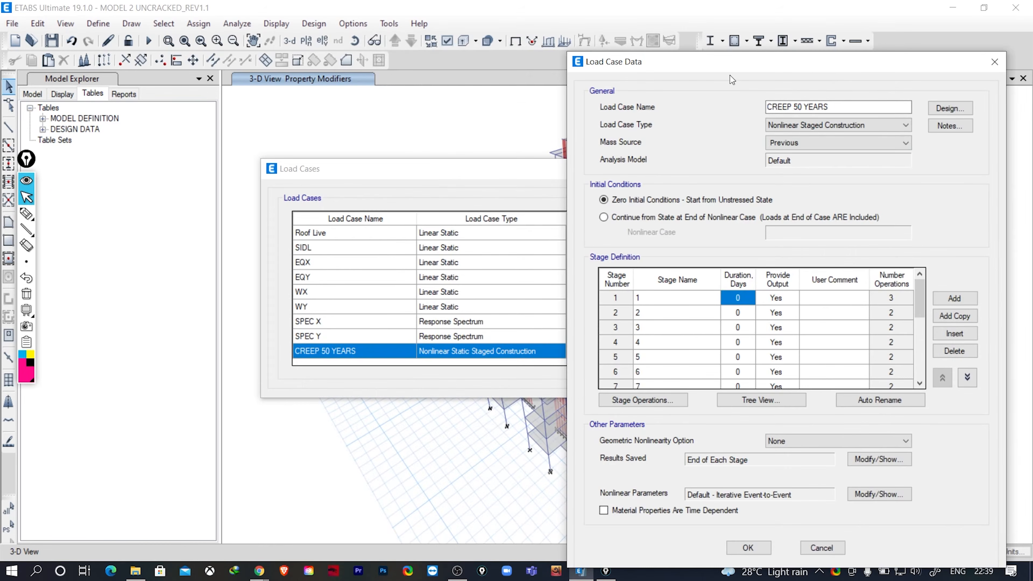
left_click_drag(731, 67, 274, 68)
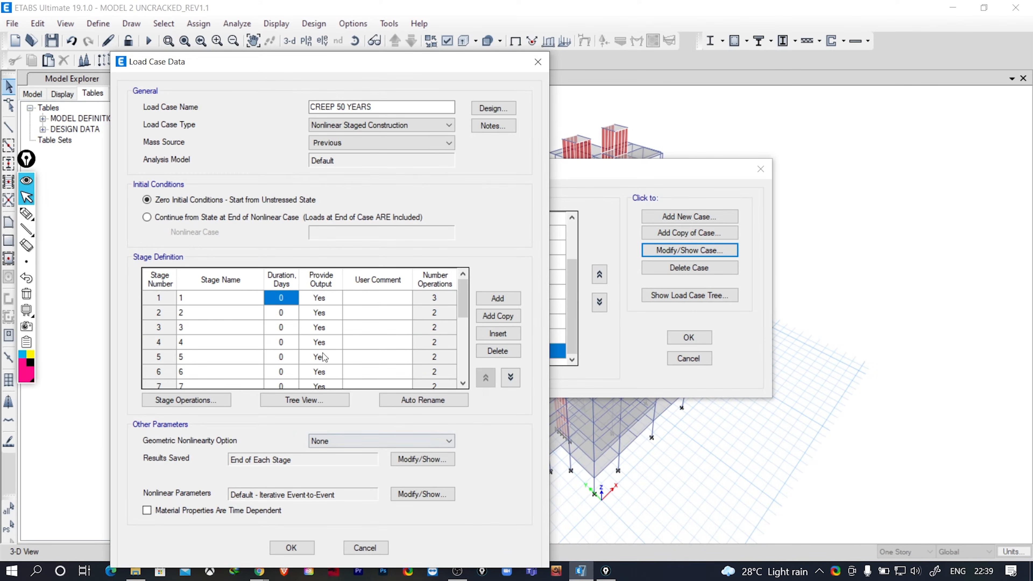
left_click(286, 298)
type("28")
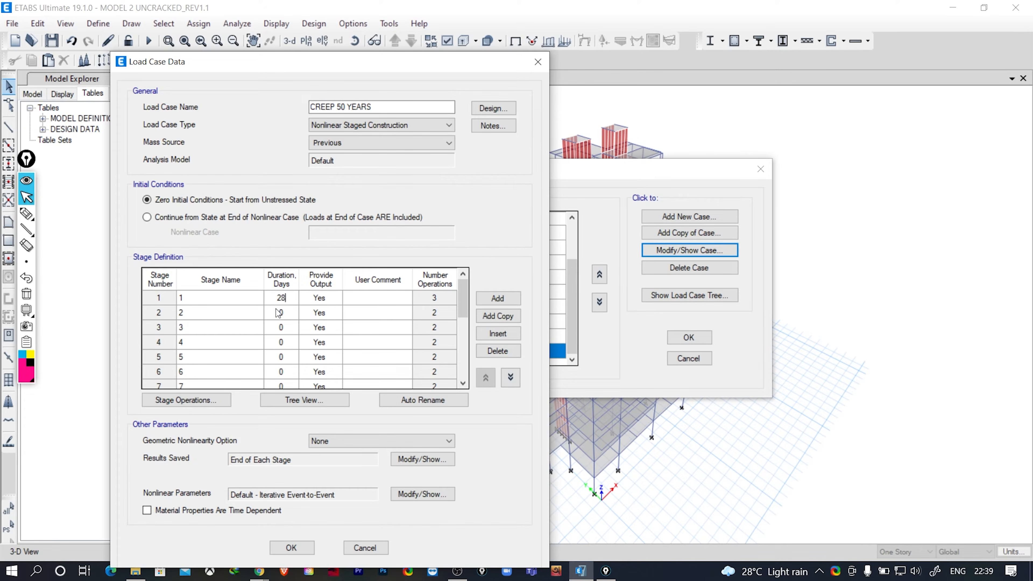
left_click(285, 313)
- Set the duration of construction stages 4, 5, 6 and 7 to 28 days each
type("28")
left_click(287, 330)
type("28")
left_click(287, 345)
type("28")
left_click(289, 356)
type("28")
scroll(307, 374, "down", 3)
left_click(279, 330)
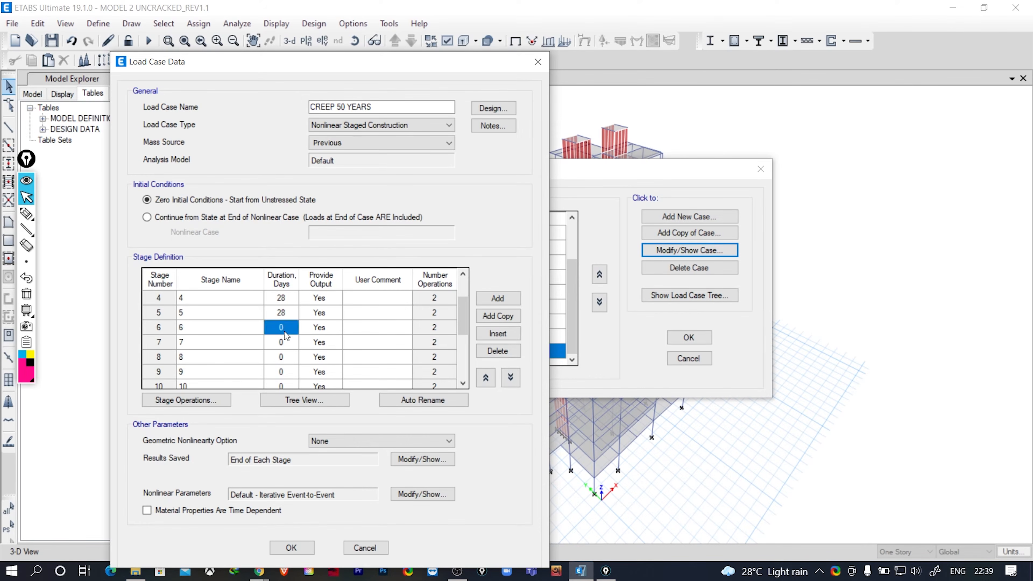
type("28")
left_click(281, 342)
type("28")
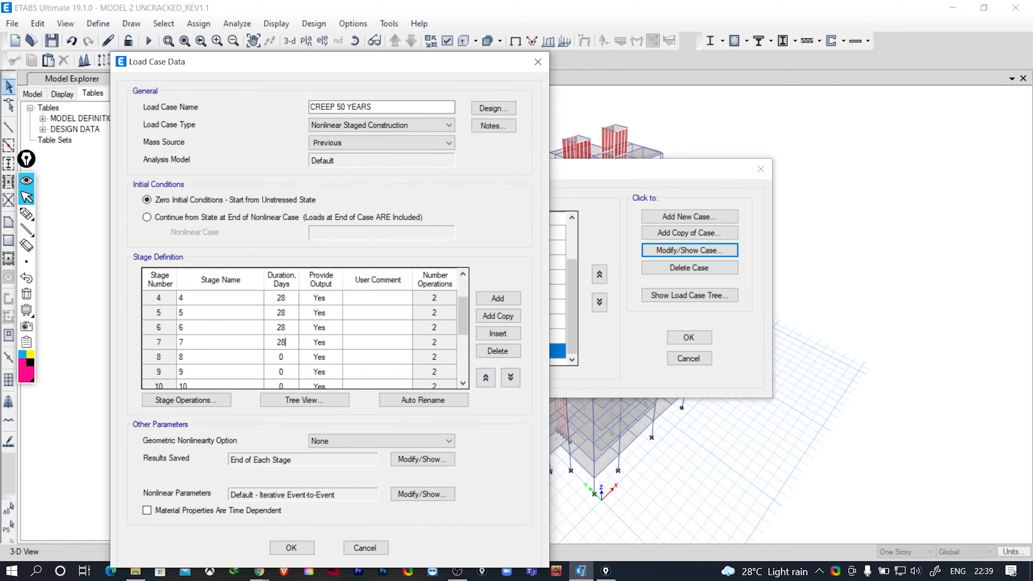
- Set the duration of construction stages 8, 9, 10 and 11 to 28 days each
scroll(280, 342, "down", 1)
left_click(284, 312)
type("2")
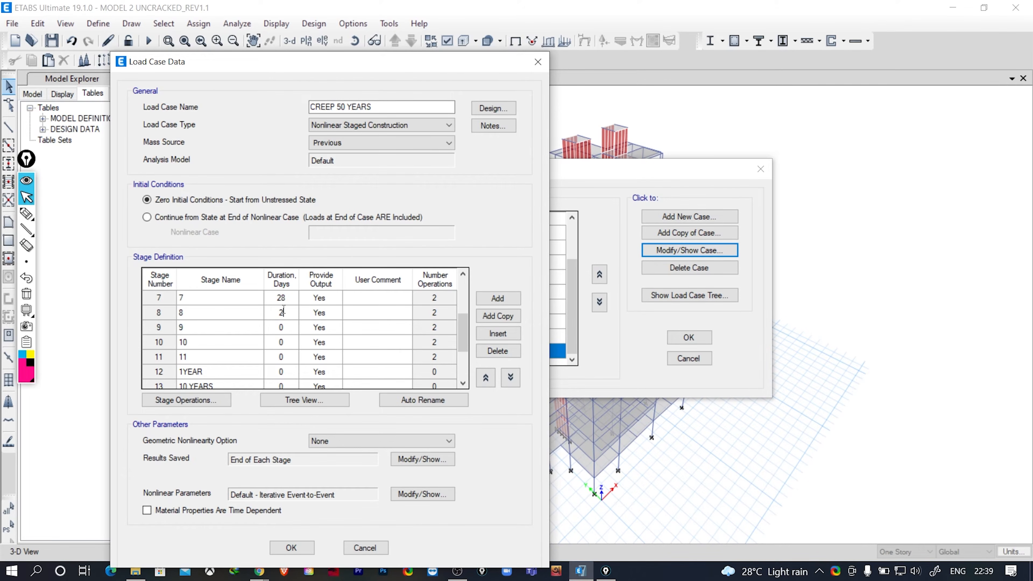
type("8")
left_click(288, 328)
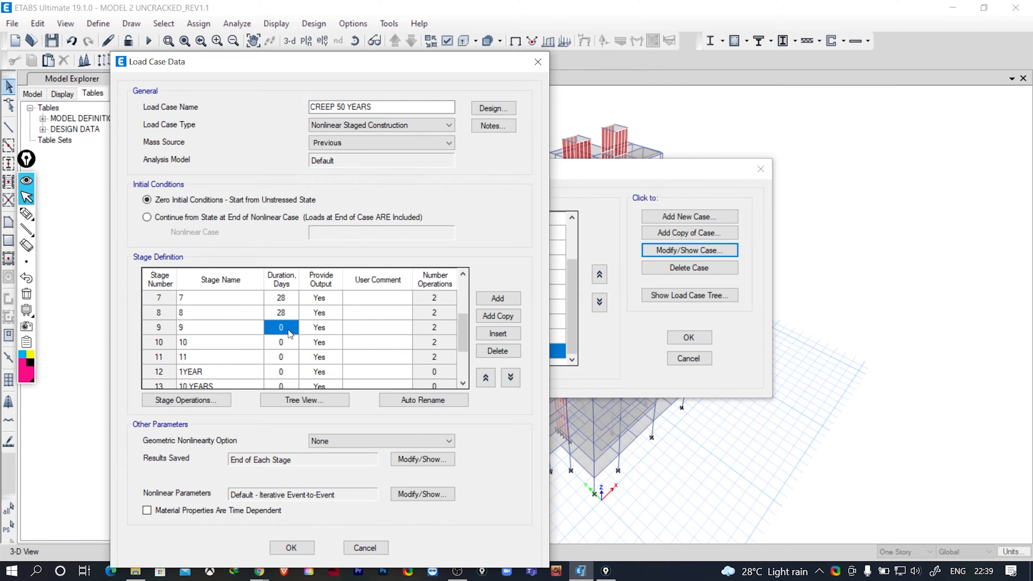
type("28")
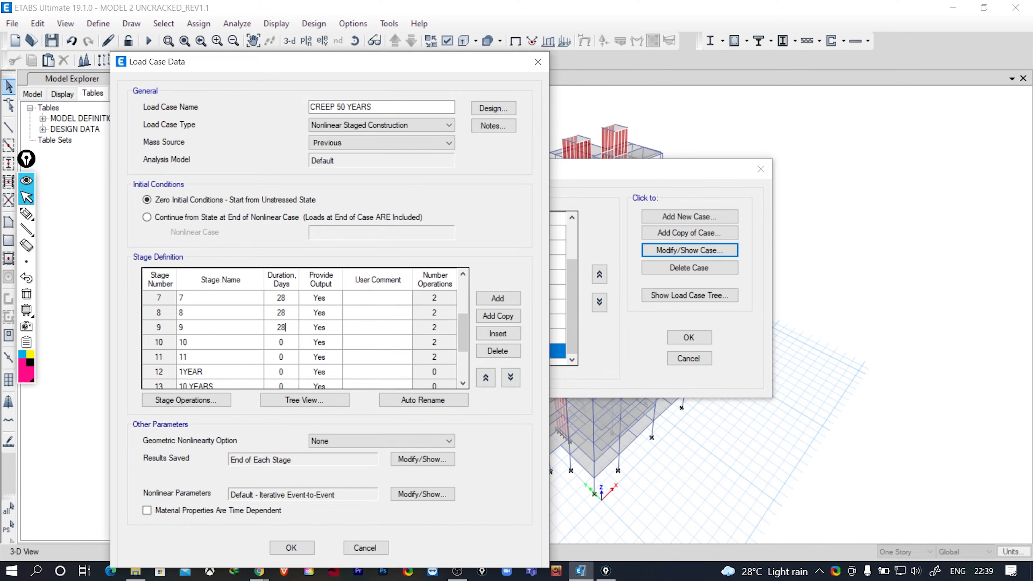
left_click(291, 343)
type("28")
left_click(287, 360)
type("28")
scroll(287, 366, "down", 1)
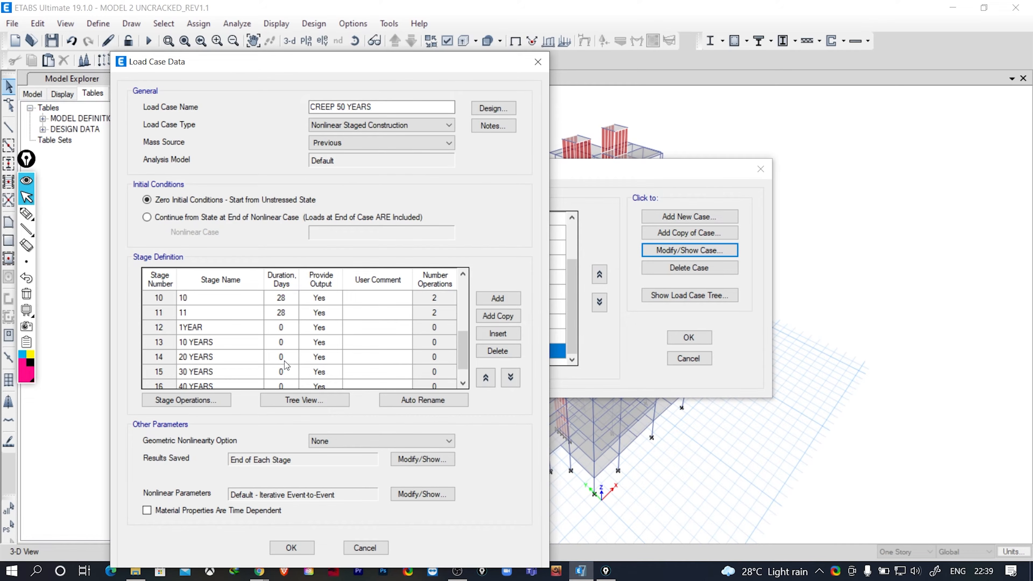
left_click(285, 328)
type("28")
left_click(279, 342)
type("2")
left_click(283, 327)
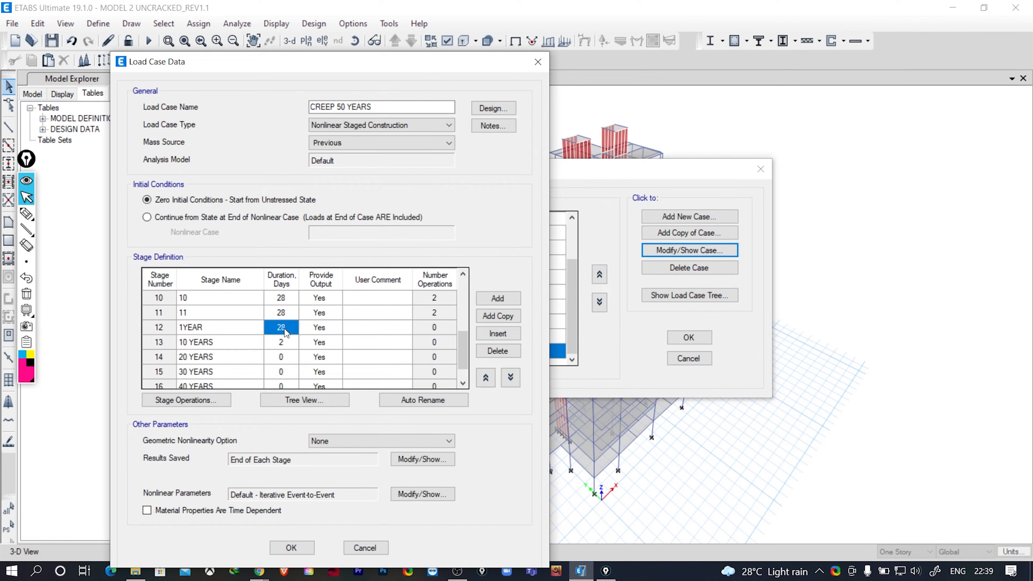
type("0")
- Examine the names and durations of stages 10 and 11 and compare them with the other stages
left_click(285, 312)
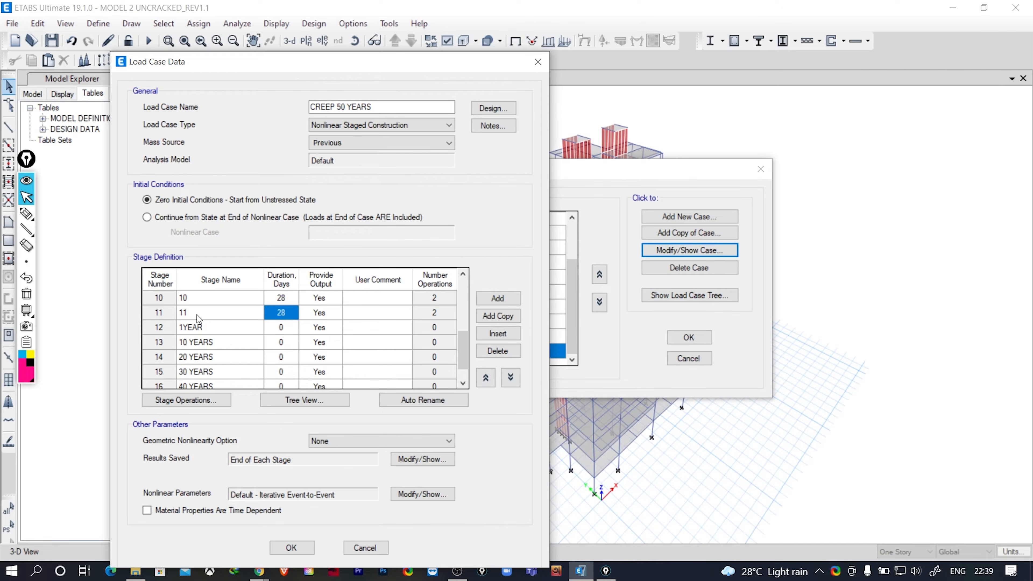
scroll(197, 315, "up", 1)
left_click_drag(194, 344, 193, 352)
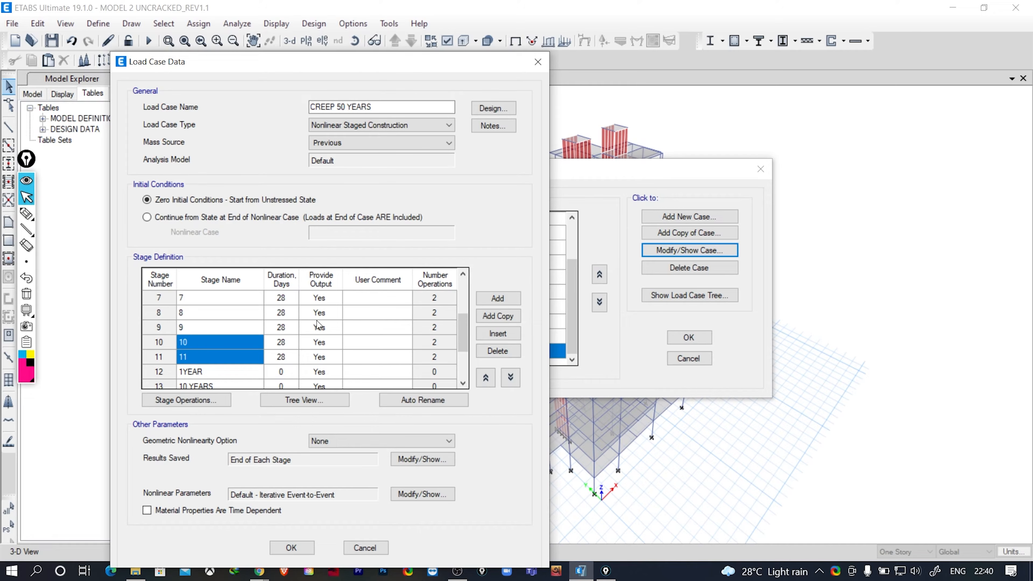
left_click(281, 343)
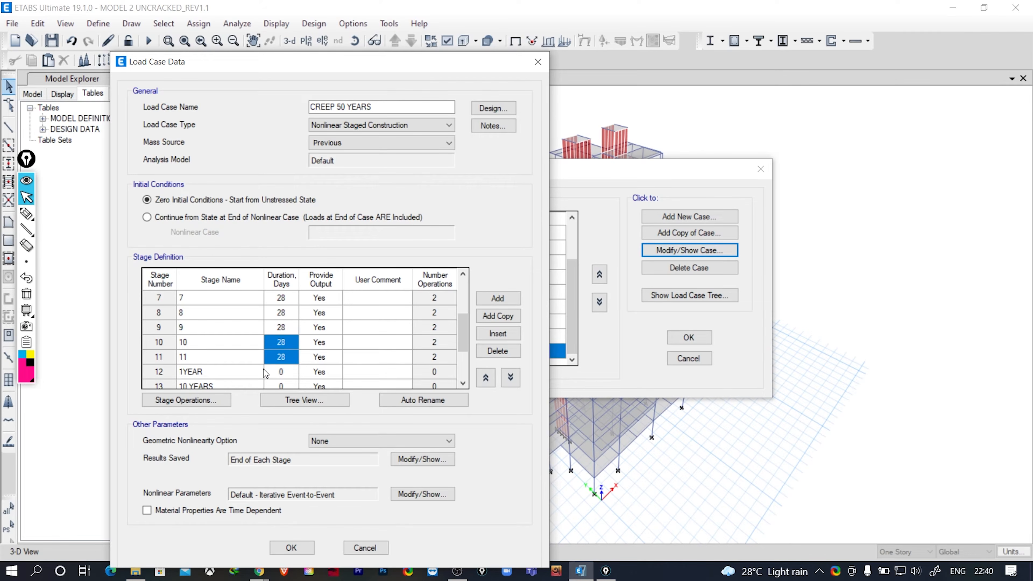
scroll(263, 348, "down", 1)
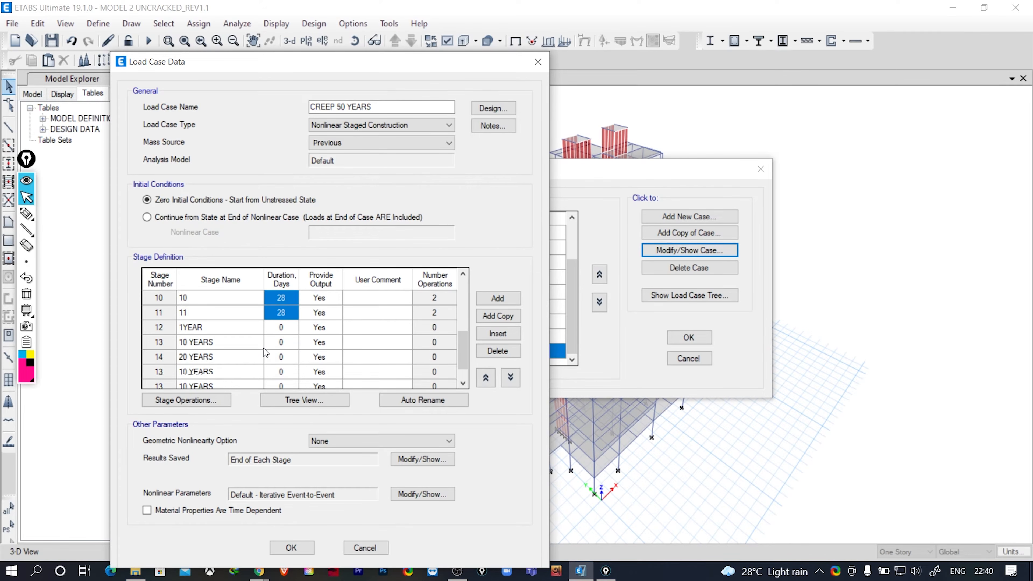
scroll(263, 348, "down", 1)
scroll(263, 348, "up", 1)
scroll(263, 348, "down", 1)
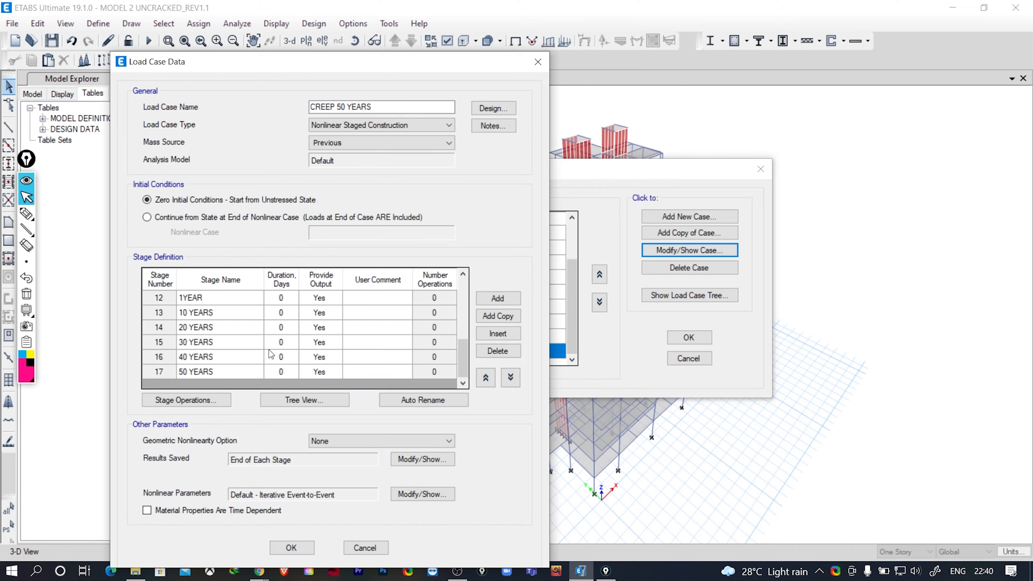
scroll(271, 353, "up", 1)
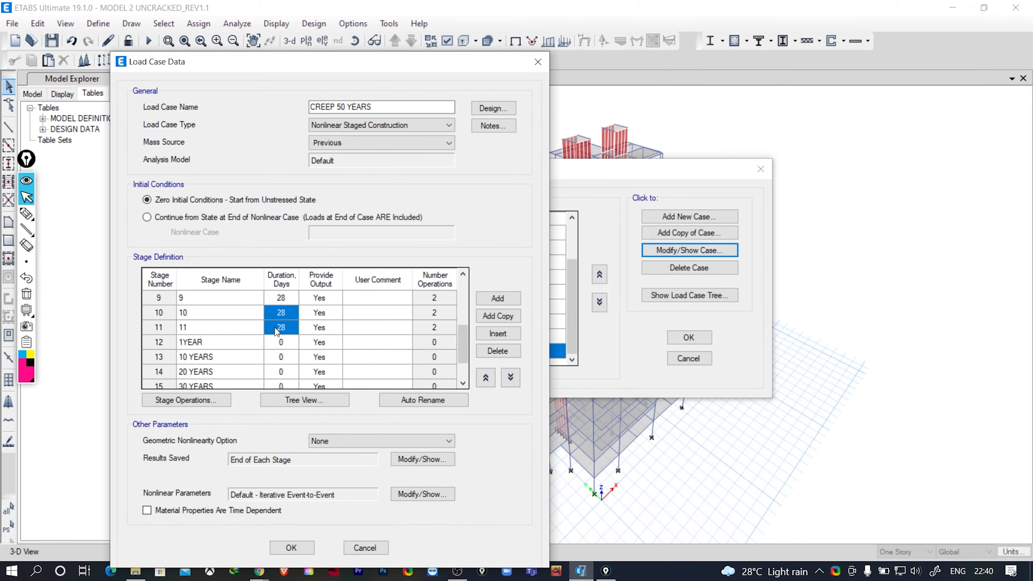
scroll(281, 340, "up", 3)
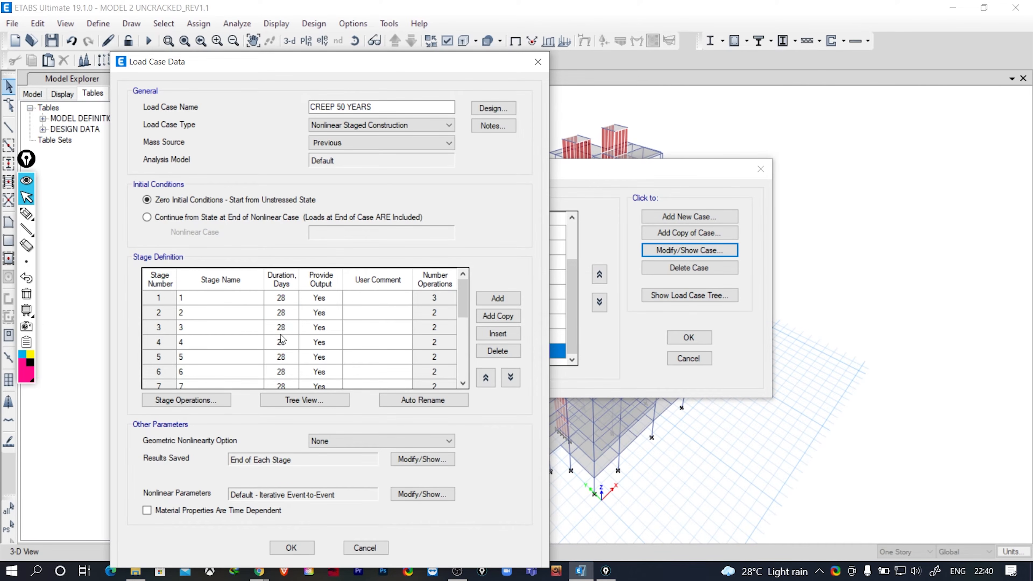
- Set the duration of stage 1 to 56 days and of the 1YEAR stage to 365 days
left_click(283, 304)
type("56")
scroll(304, 371, "down", 3)
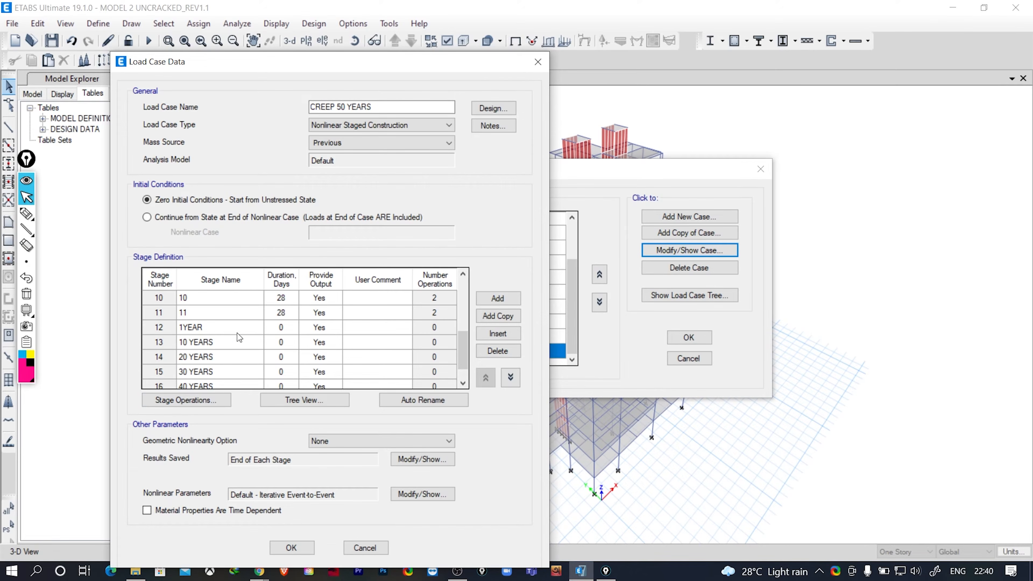
left_click(282, 330)
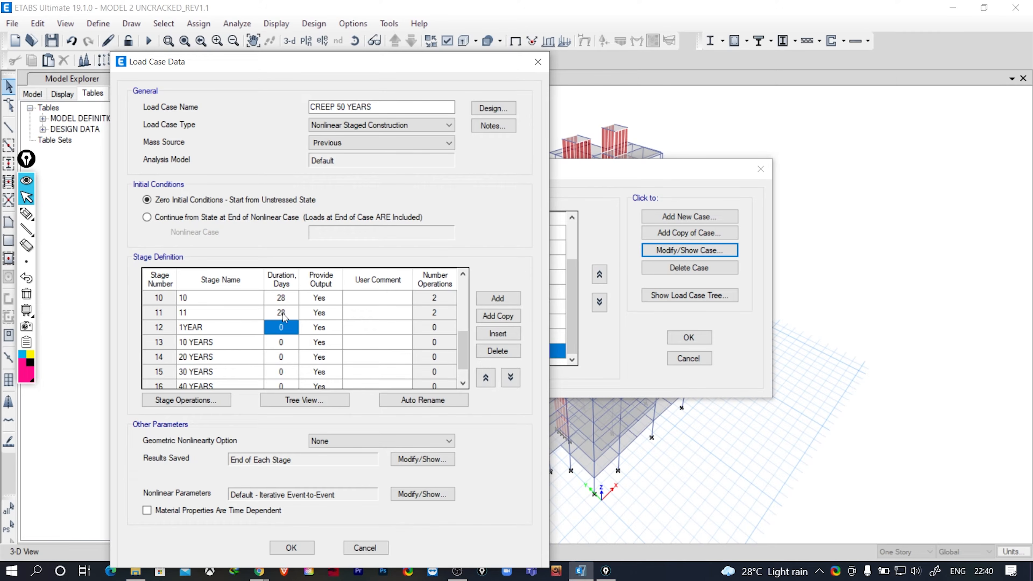
type("365")
- Set the duration of the 10 YEARS, 20 YEARS and 30 YEARS stages to 3650 days each
left_click(284, 342)
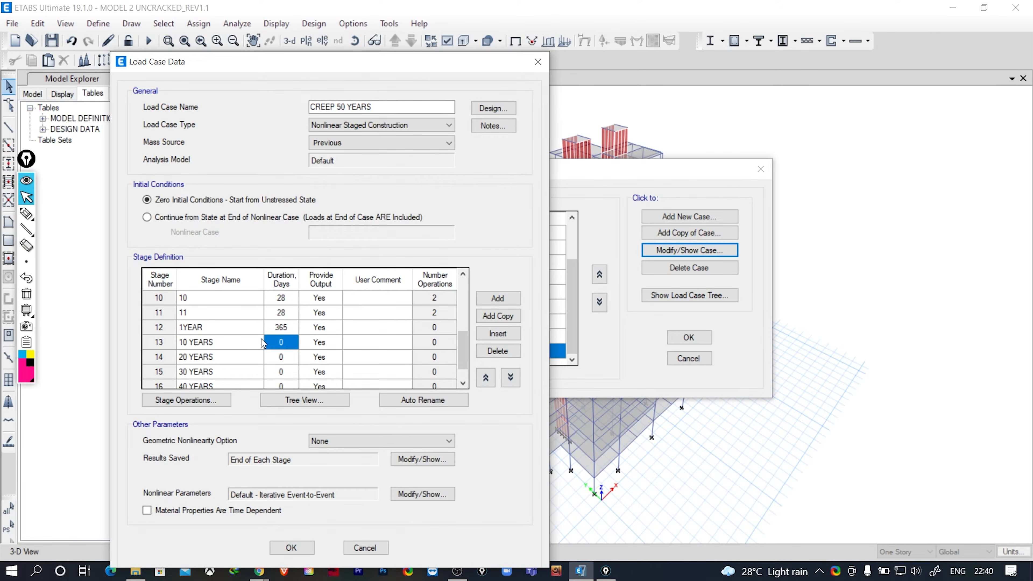
type("3650")
left_click(273, 358)
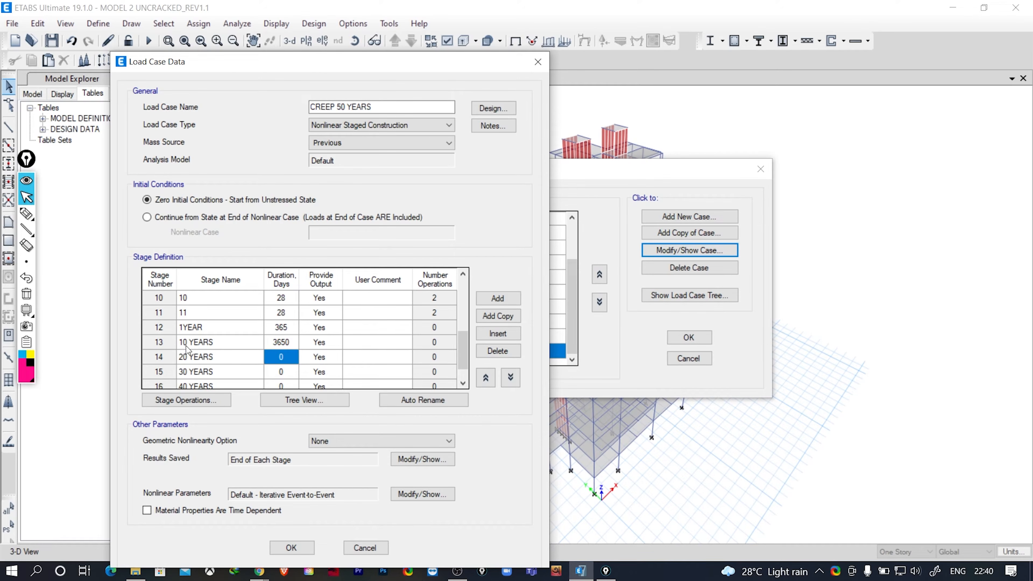
type("3")
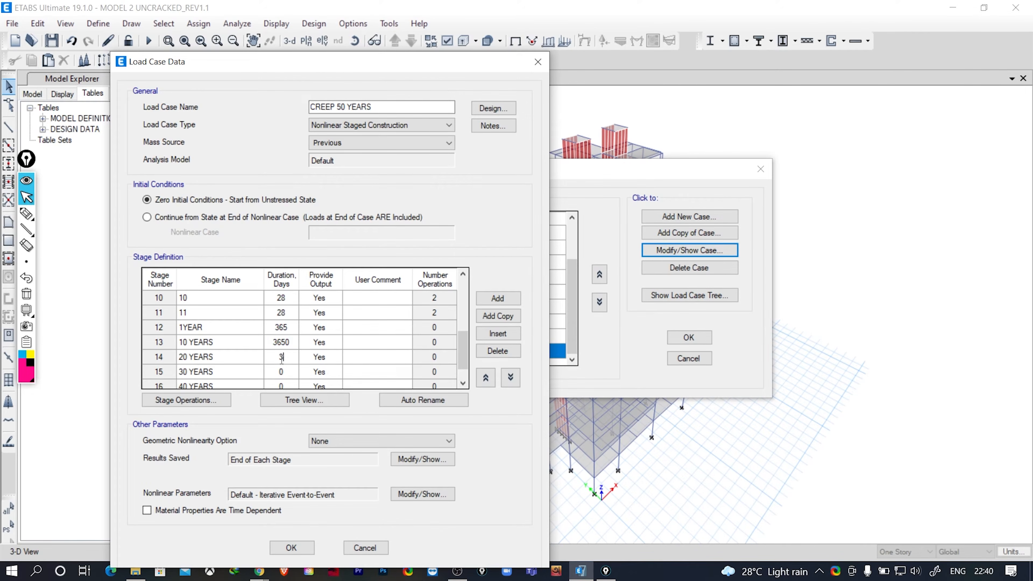
type("650")
left_click(282, 370)
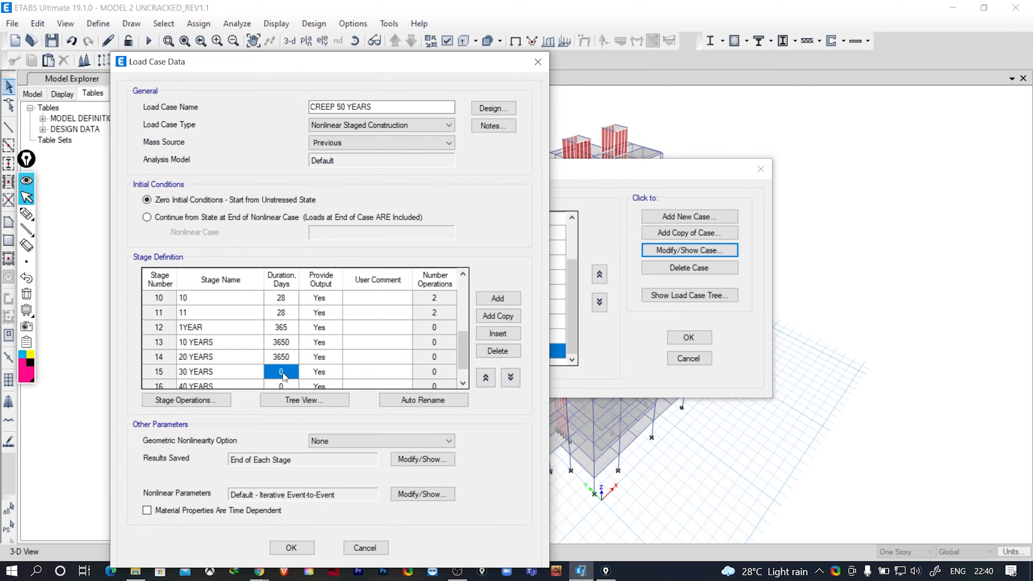
type("3650")
- Set the duration of the 40 YEARS and 50 YEARS stages to 3650 days each
scroll(281, 381, "down", 1)
left_click(281, 359)
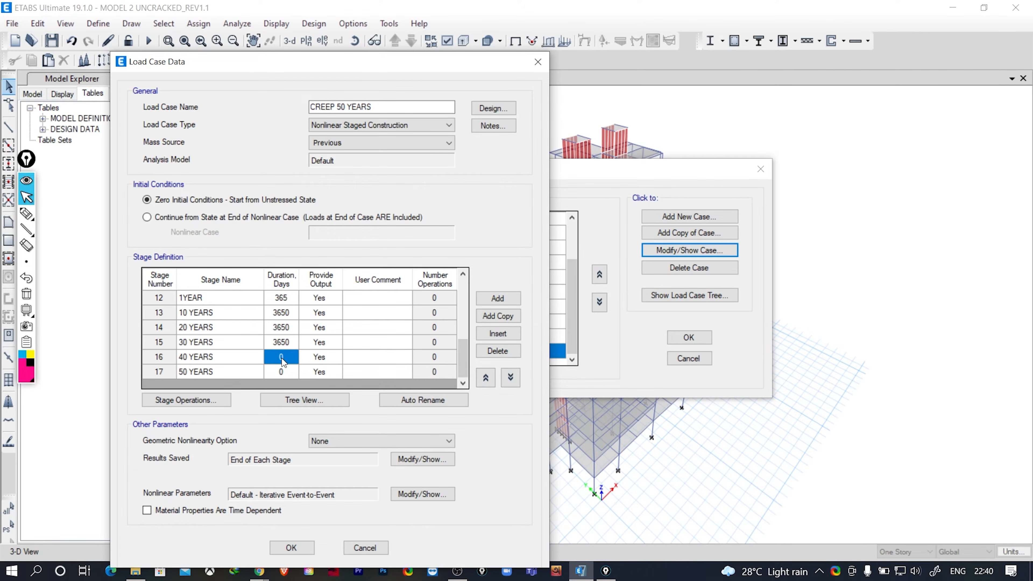
type("36")
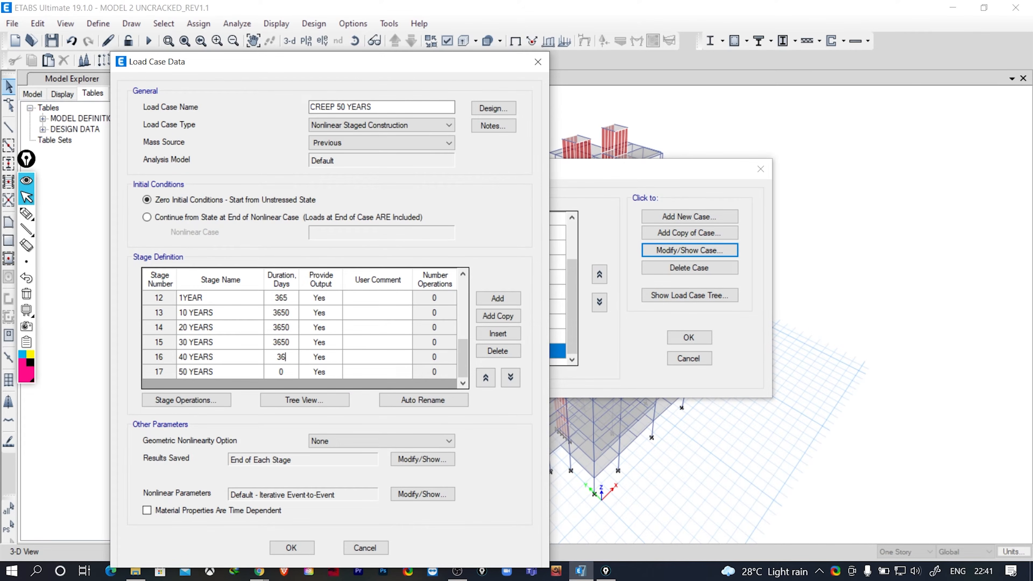
type("50")
left_click(285, 371)
type("3650")
- Review the full list of stage durations and open the stage operations at stage 1
scroll(273, 328, "up", 4)
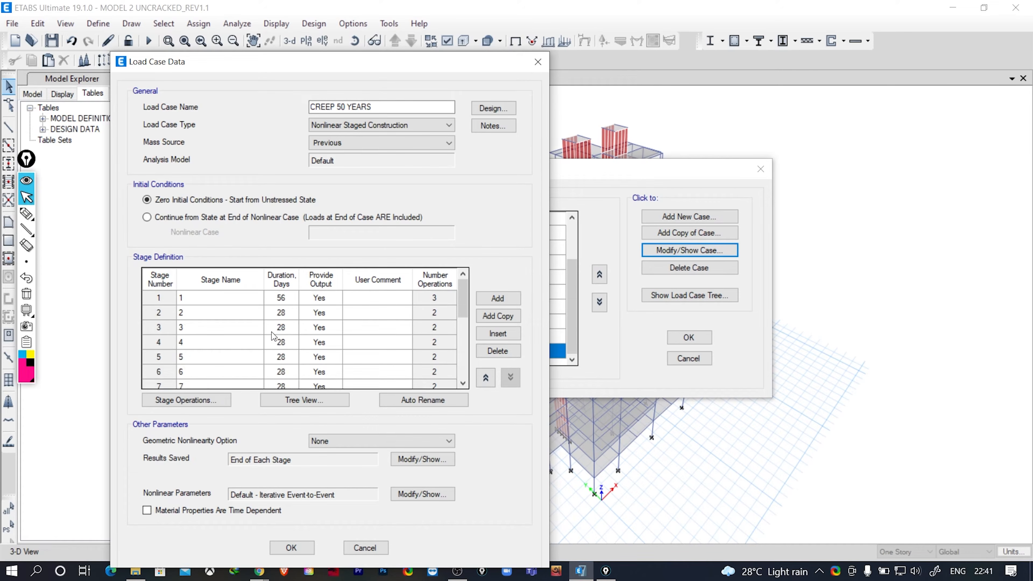
scroll(273, 328, "down", 2)
scroll(274, 328, "down", 2)
scroll(285, 330, "up", 4)
left_click(197, 402)
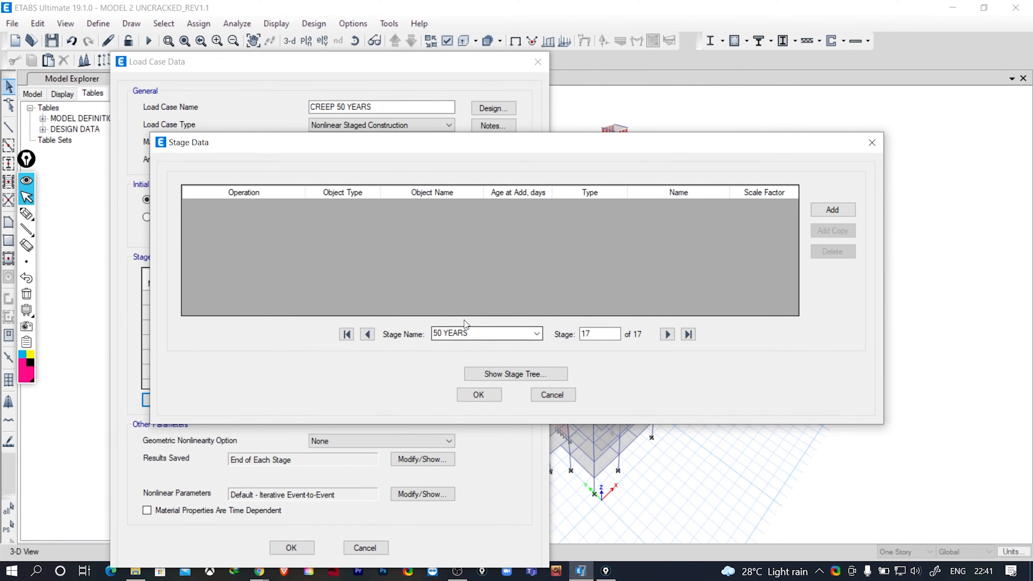
left_click(347, 335)
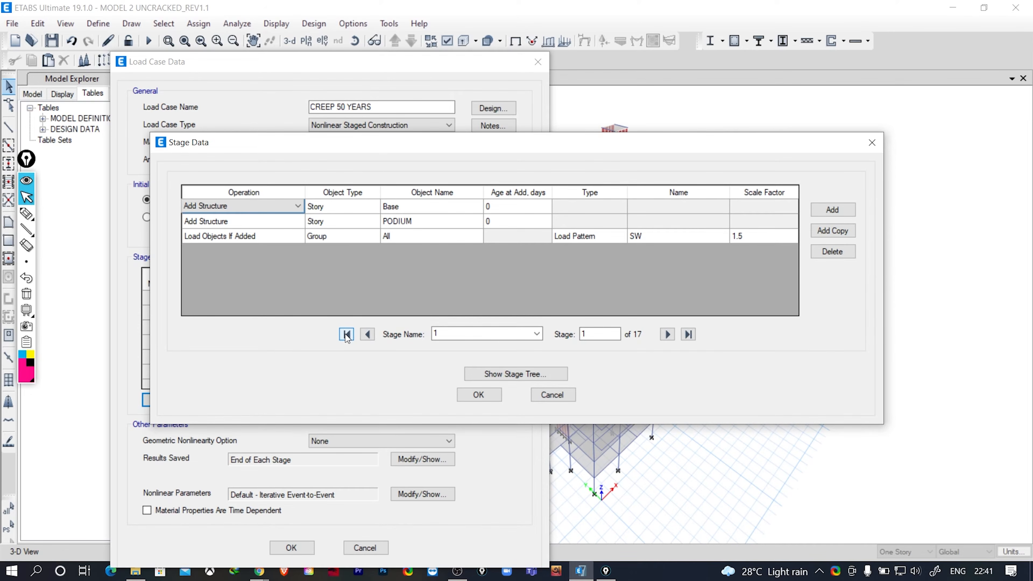
- Set the age at add to 28 days for the Base and PODIUM stories in stage 1
left_click(404, 205)
left_click(410, 220)
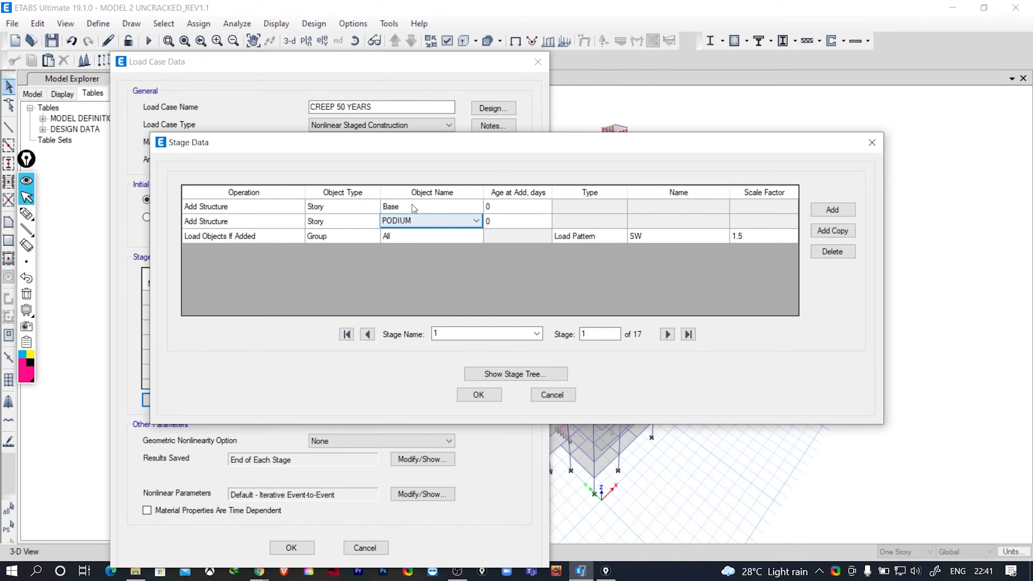
left_click(411, 205)
left_click(415, 227)
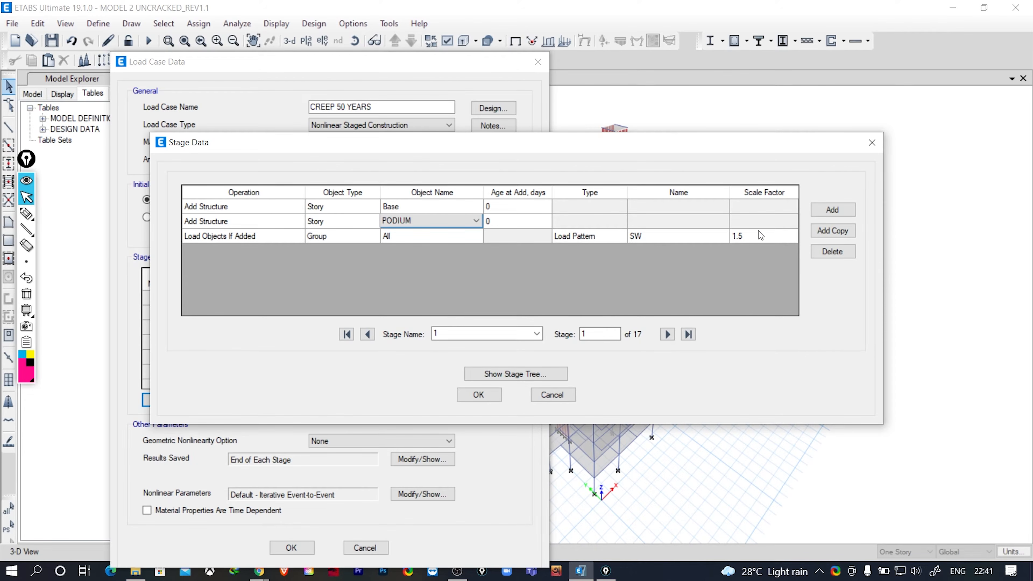
left_click(509, 208)
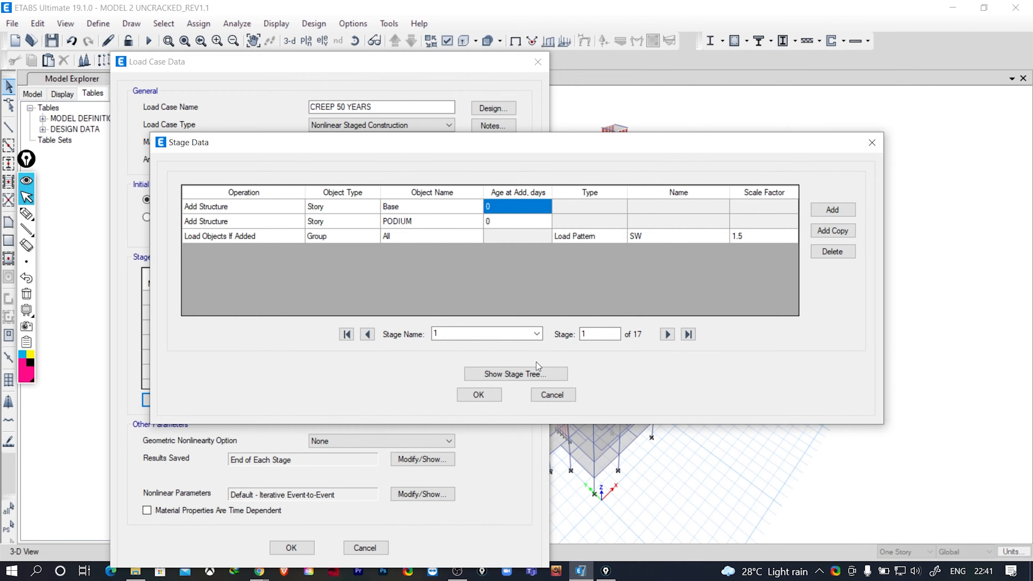
type("28")
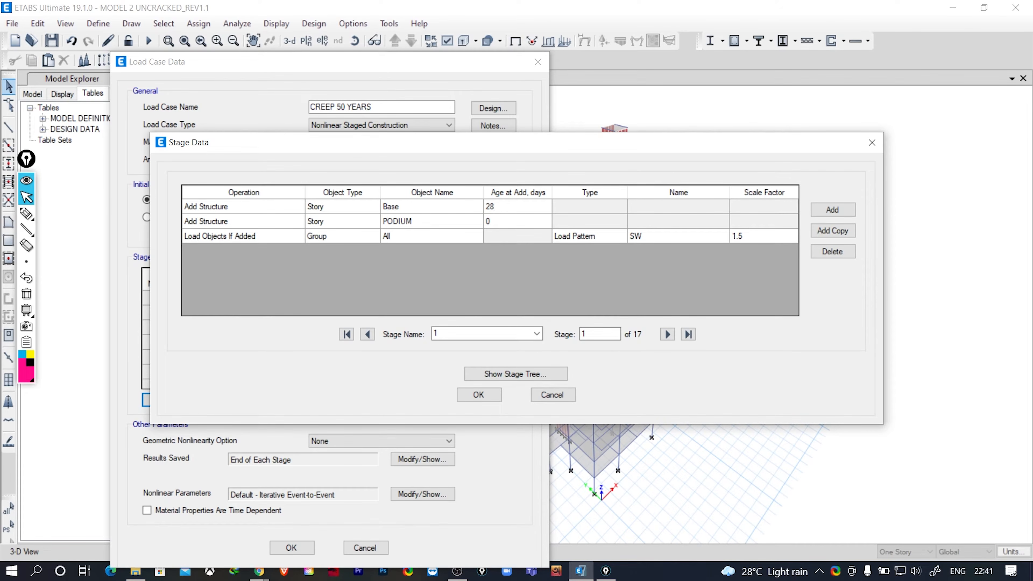
left_click(490, 226)
type("2")
- Set the age at add to 28 days for story GF in stage 2 and story 1ST in stage 3
left_click(667, 334)
left_click(500, 212)
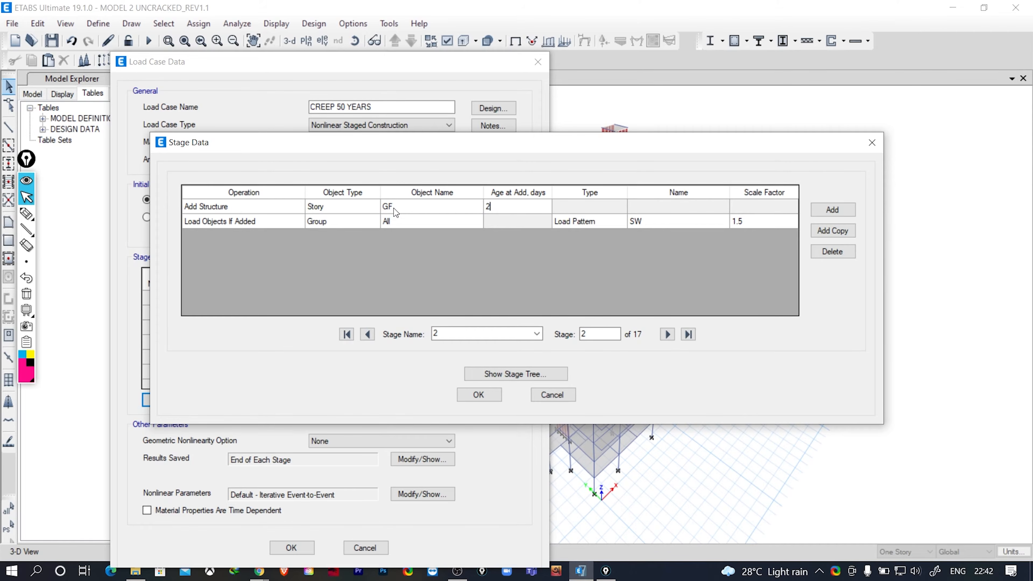
type("28")
left_click(667, 334)
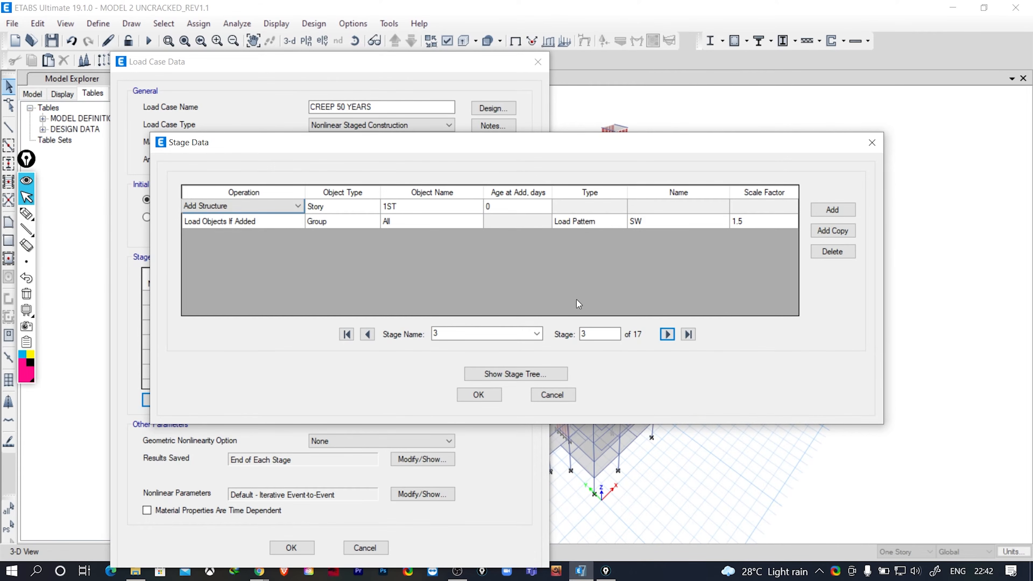
left_click(498, 209)
type("2")
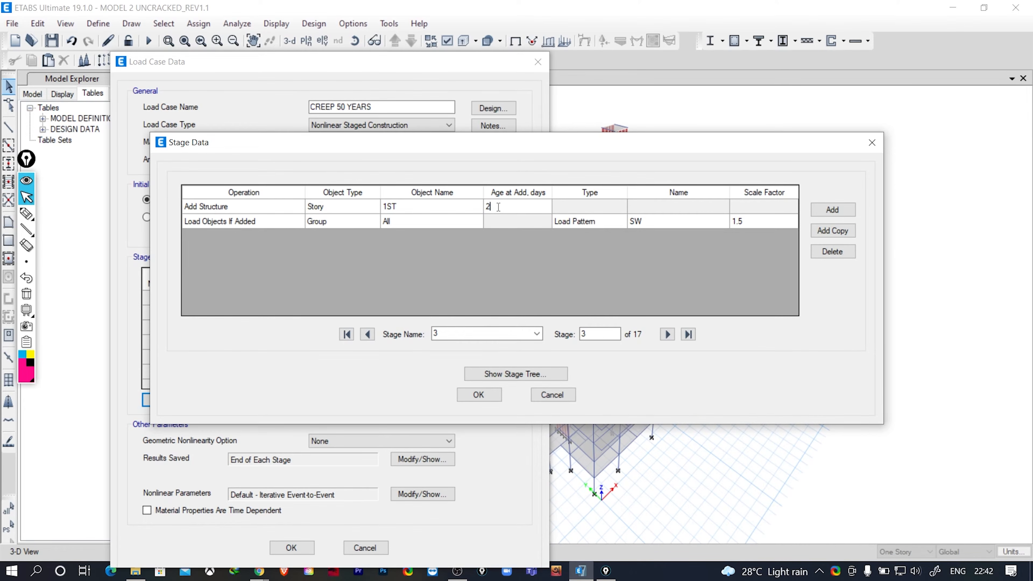
type("8")
- Set the age at add to 28 days for story 2ND in stage 4 and story 3RD in stage 5
left_click(667, 335)
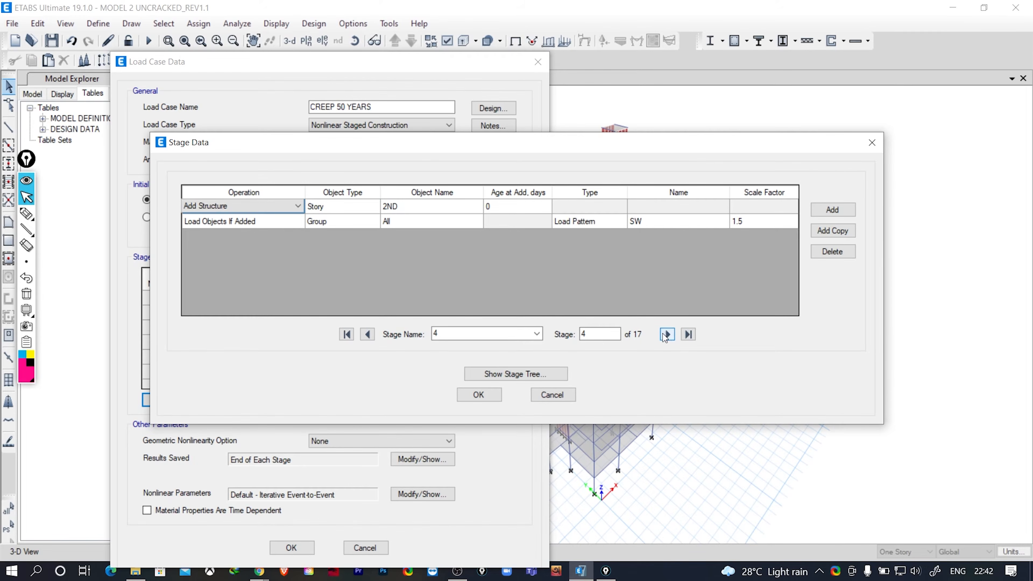
left_click(498, 207)
type("2")
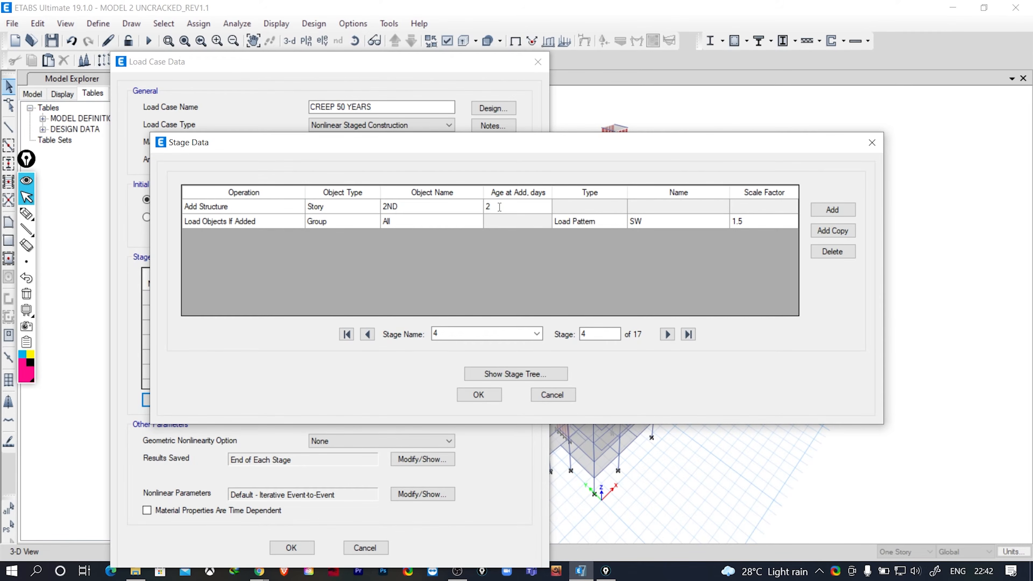
type("8")
left_click(667, 334)
left_click(501, 209)
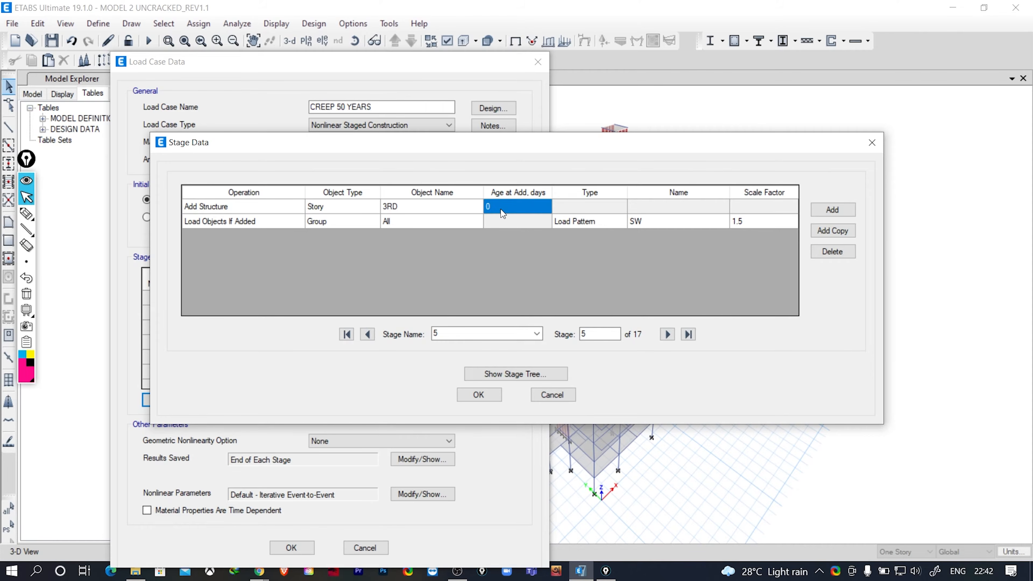
type("28")
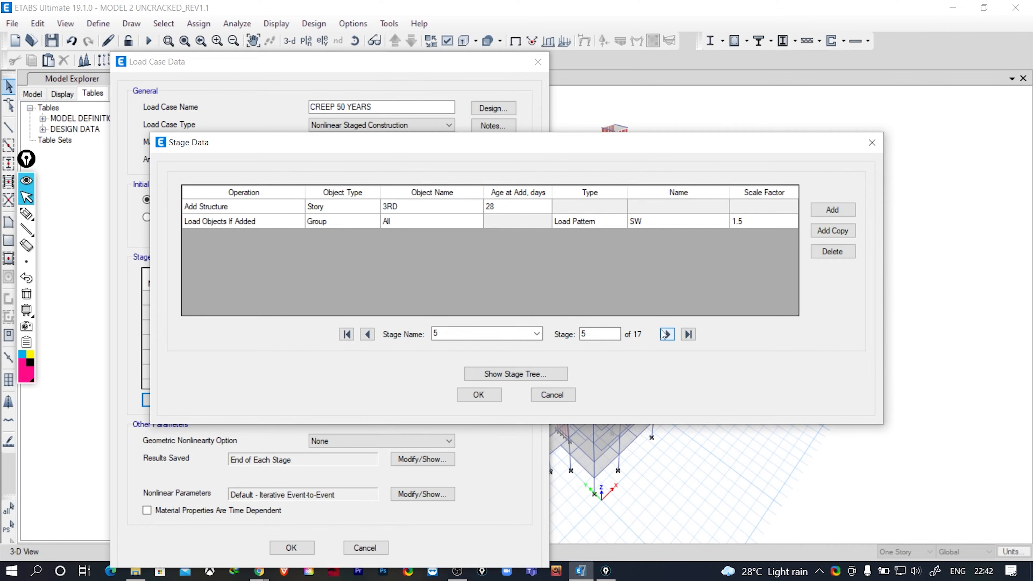
- Set the age at add to 28 days for story 4TH in stage 6 and story 5TH in stage 7
left_click(667, 334)
left_click(501, 210)
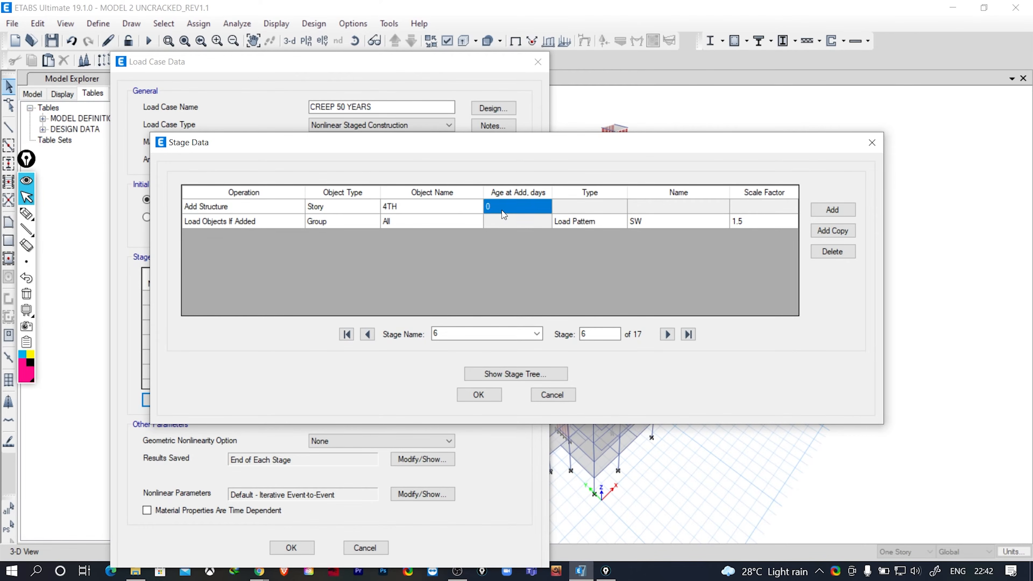
type("28")
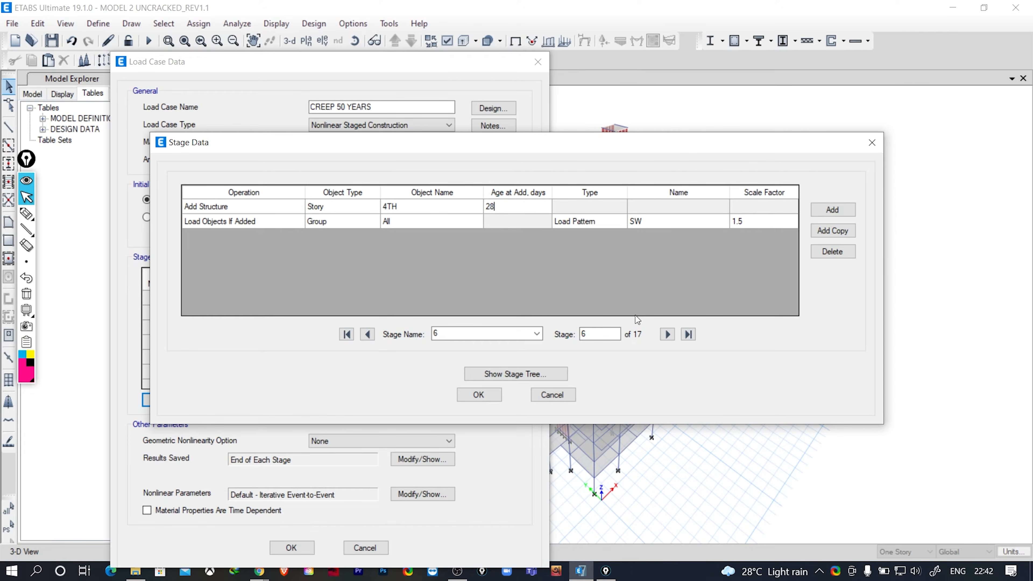
left_click(667, 334)
left_click(489, 206)
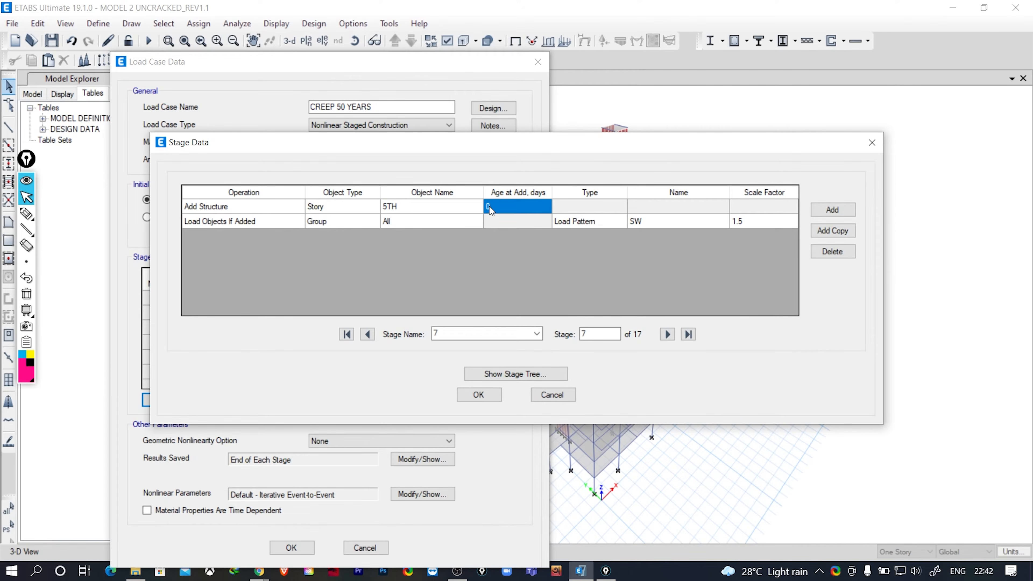
type("28")
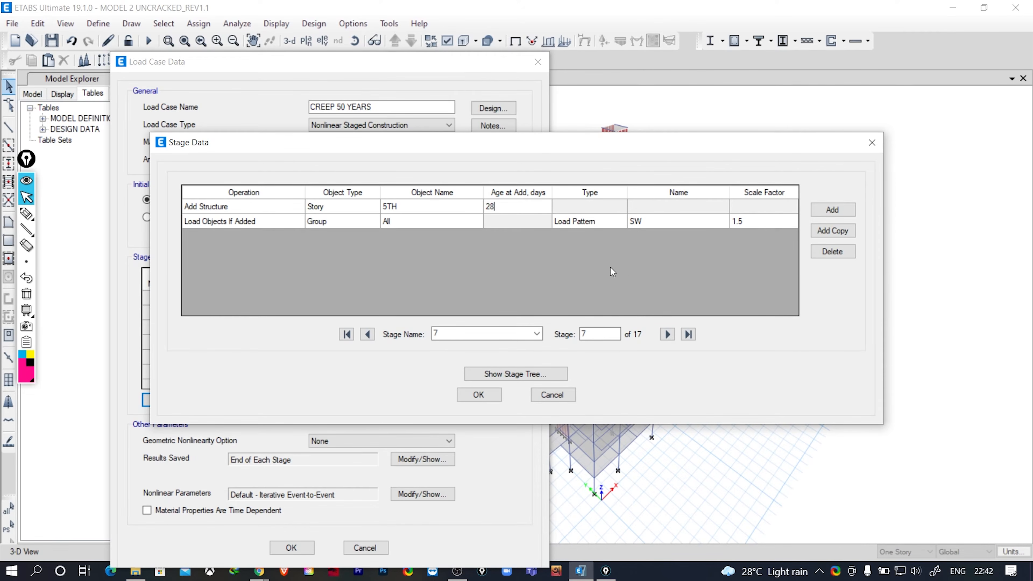
- Set the age at add to 28 days for story 6TH in stage 8 and story TERRACE in stage 9
left_click(667, 334)
left_click(503, 209)
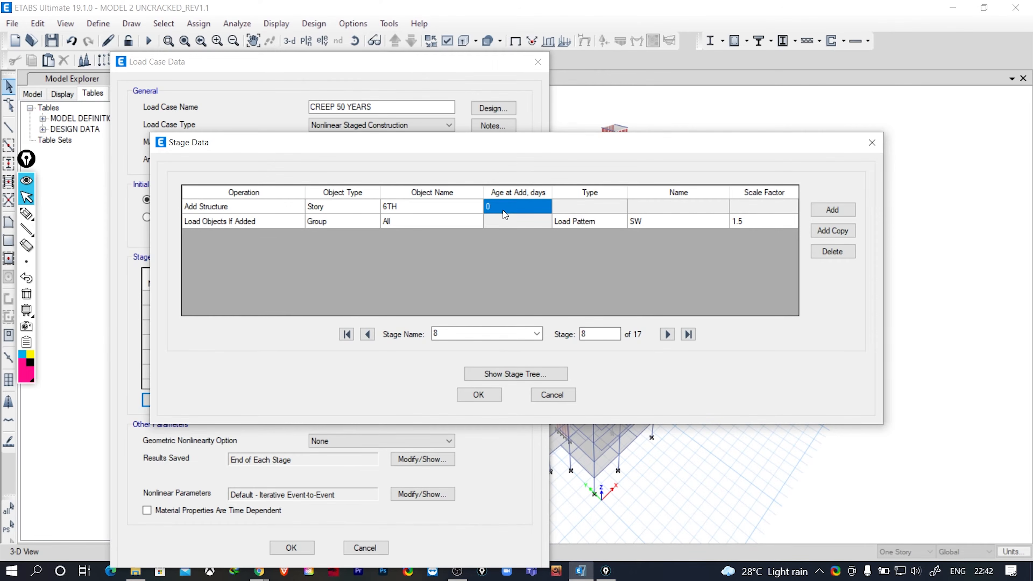
type("28")
left_click(668, 334)
left_click(499, 208)
type("2")
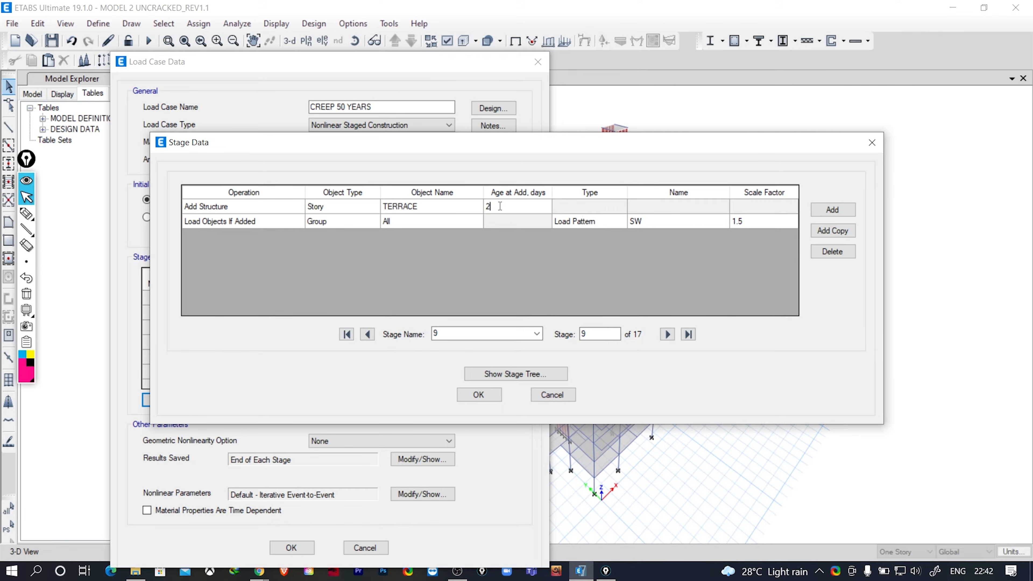
- Set the age at add to 28 days for story LMR in stage 10 and story LMR TOP in stage 11
left_click(667, 334)
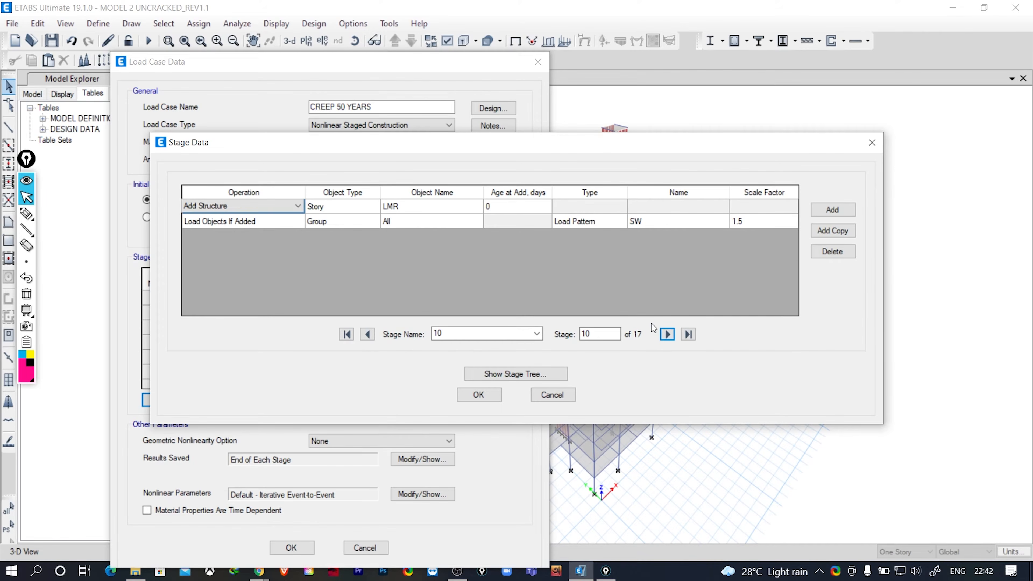
left_click(496, 204)
type("28")
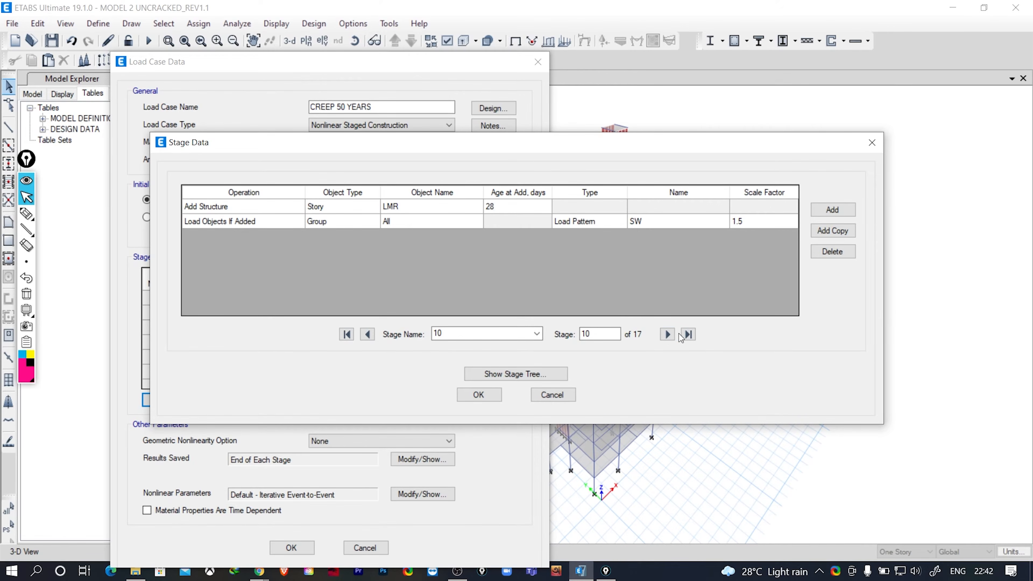
left_click(668, 334)
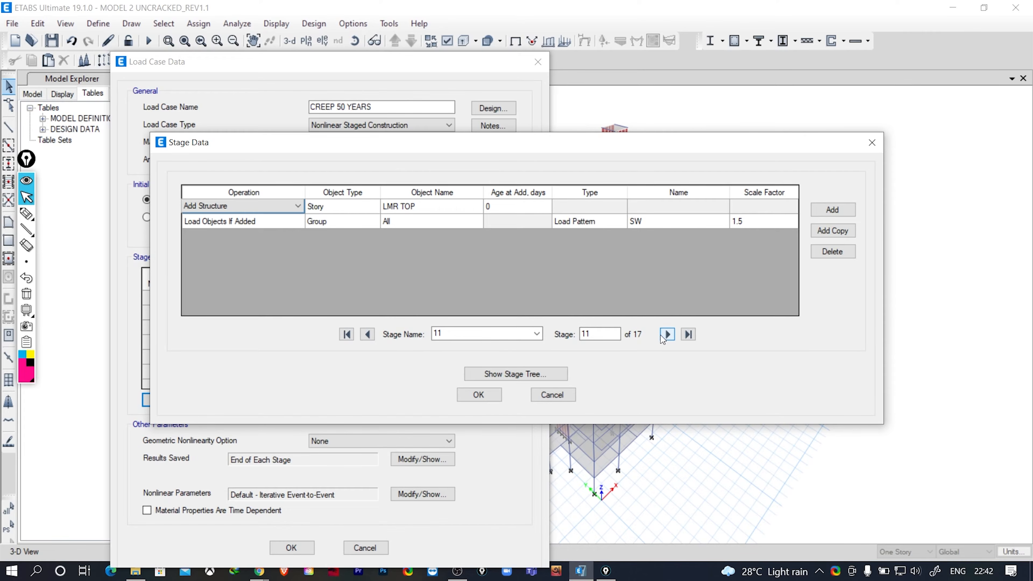
left_click(494, 207)
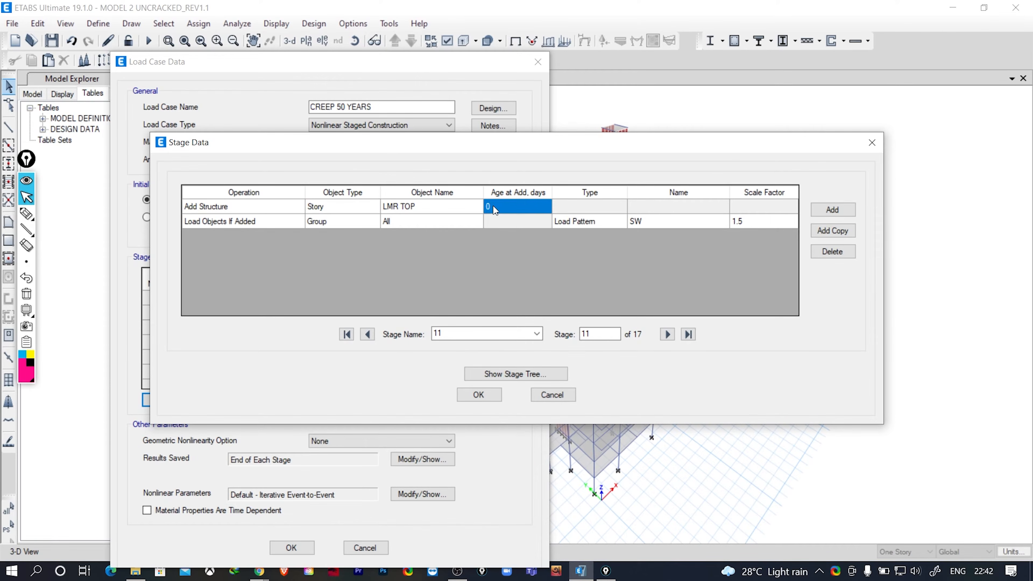
type("28")
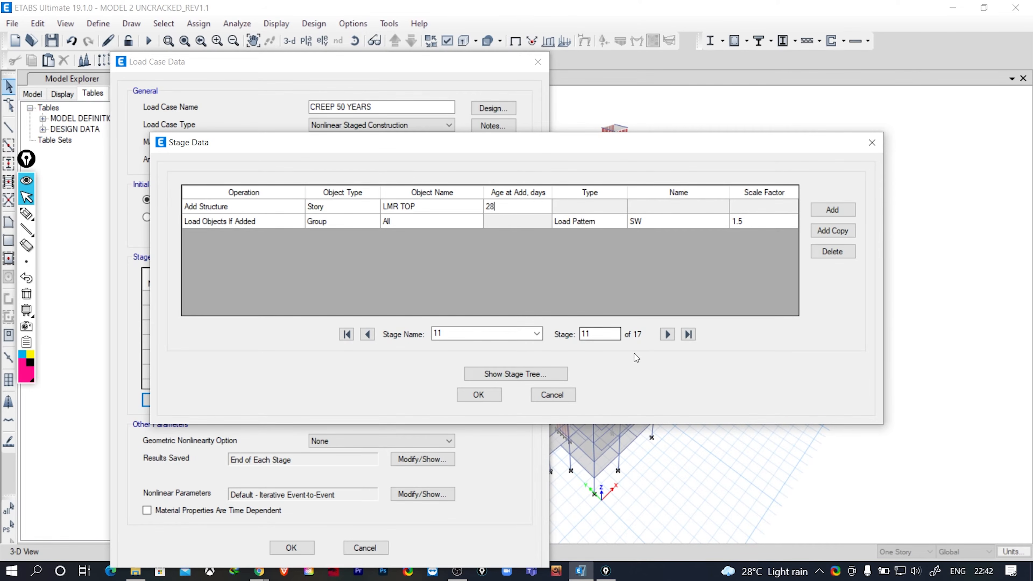
- Add a Load Objects If Added operation to the 1YEAR stage for group All with the Live<=3 load pattern
left_click(667, 334)
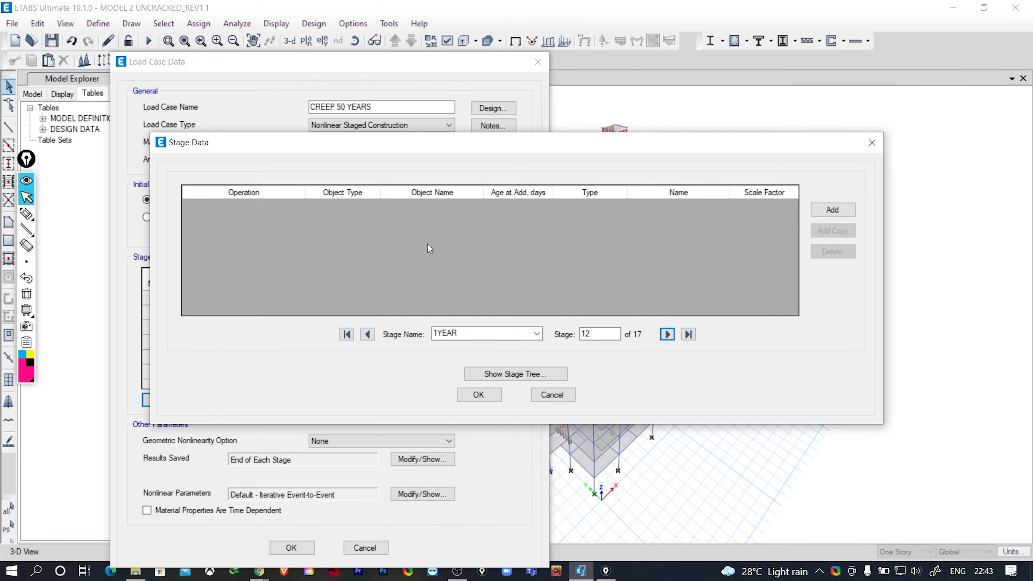
left_click(838, 211)
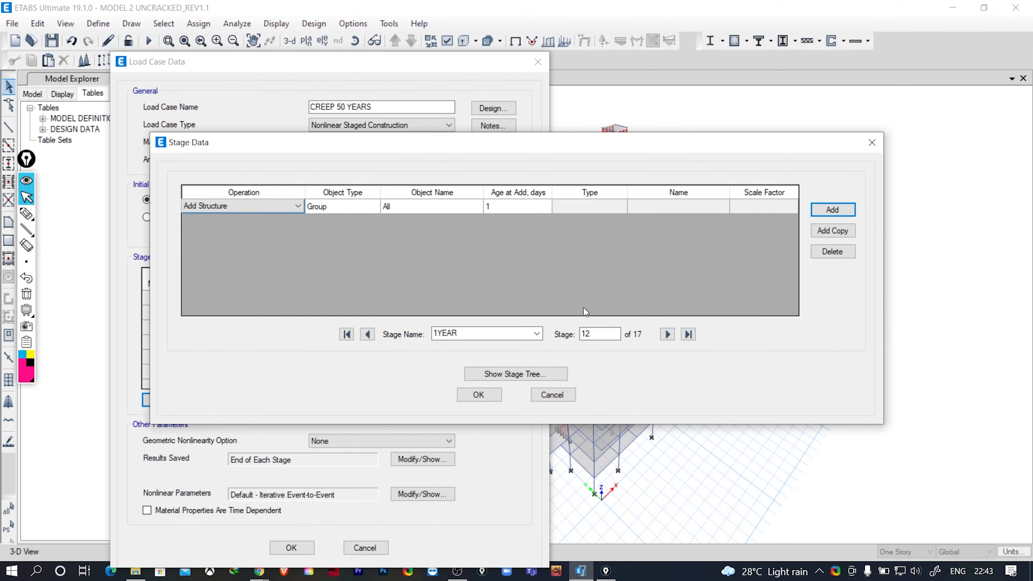
left_click(271, 207)
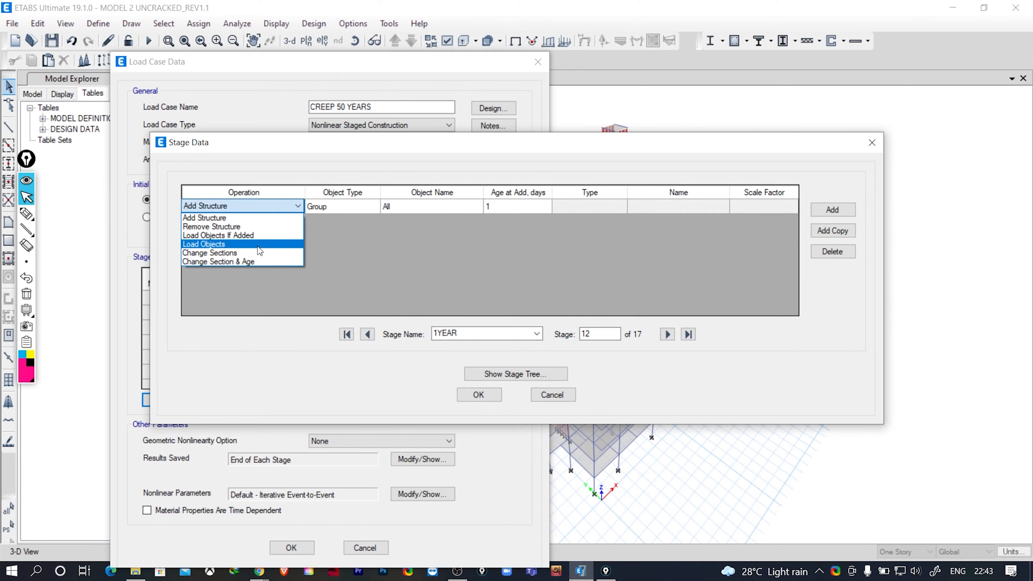
left_click(249, 236)
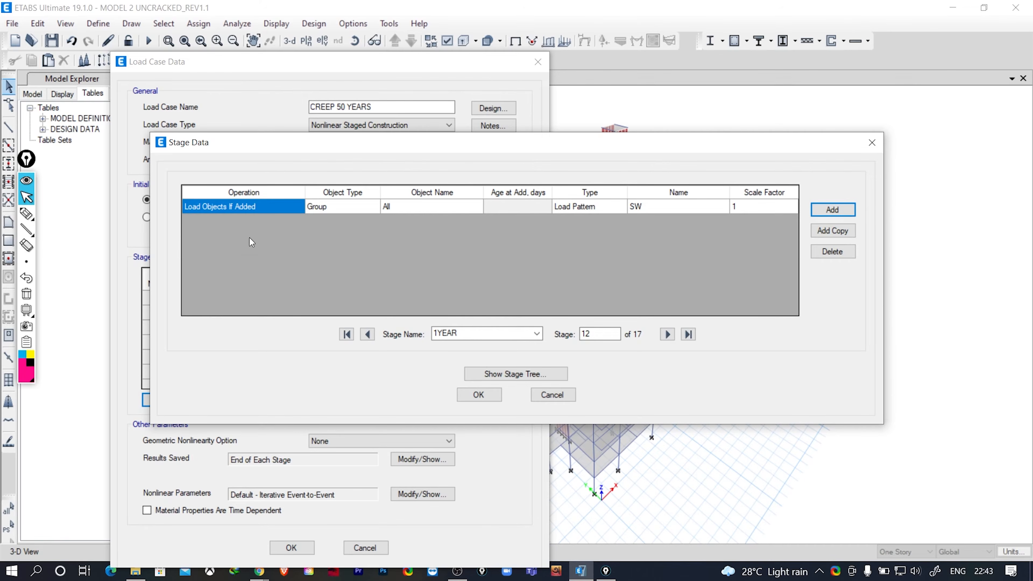
left_click(669, 209)
left_click(671, 210)
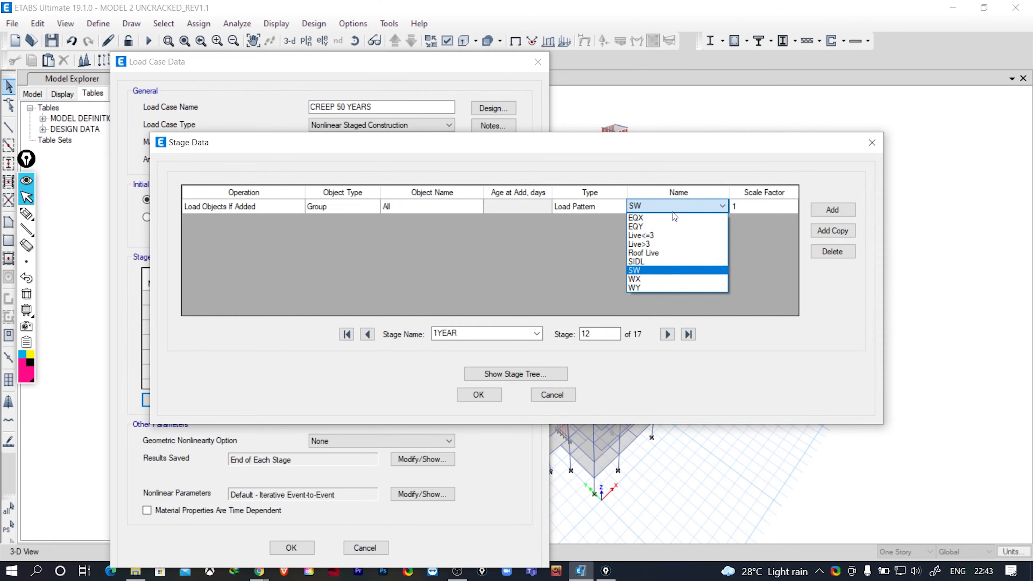
left_click(666, 235)
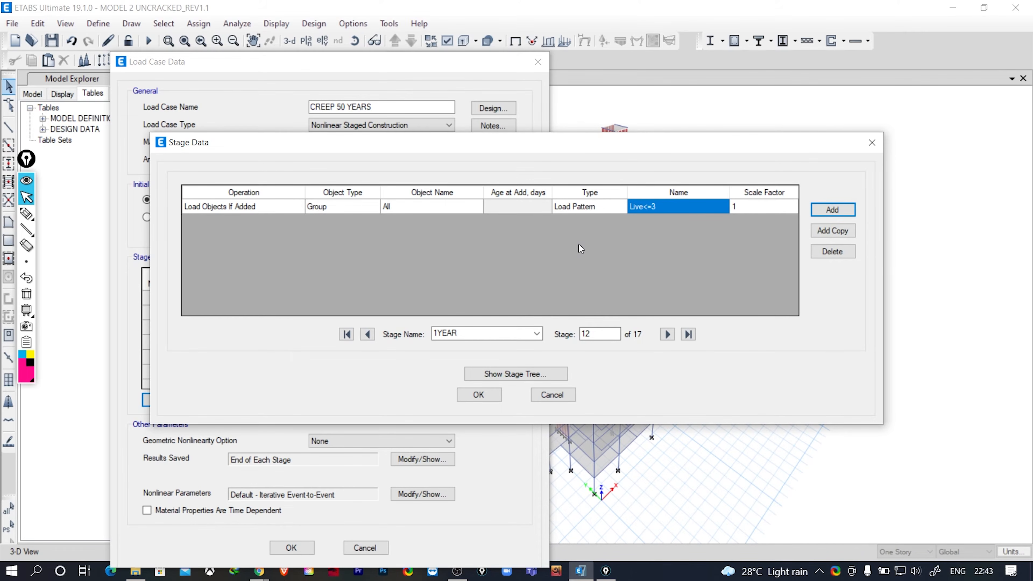
left_click(832, 209)
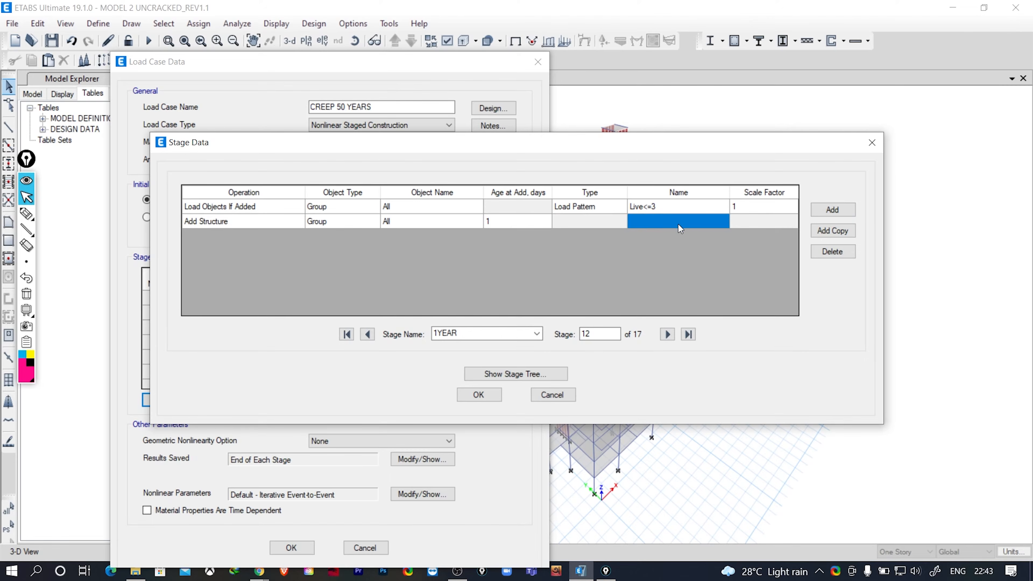
left_click(236, 220)
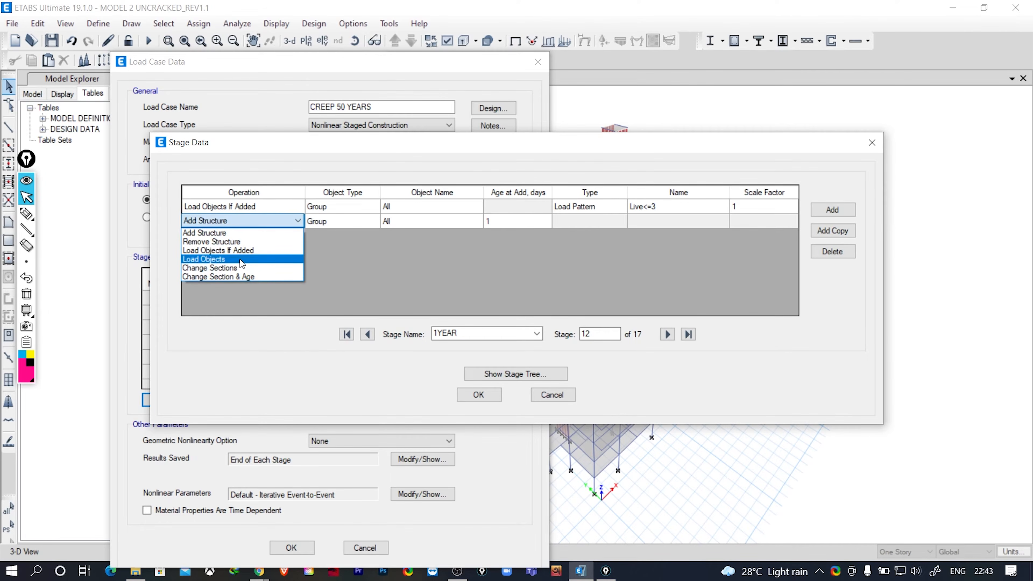
left_click(239, 250)
left_click(659, 224)
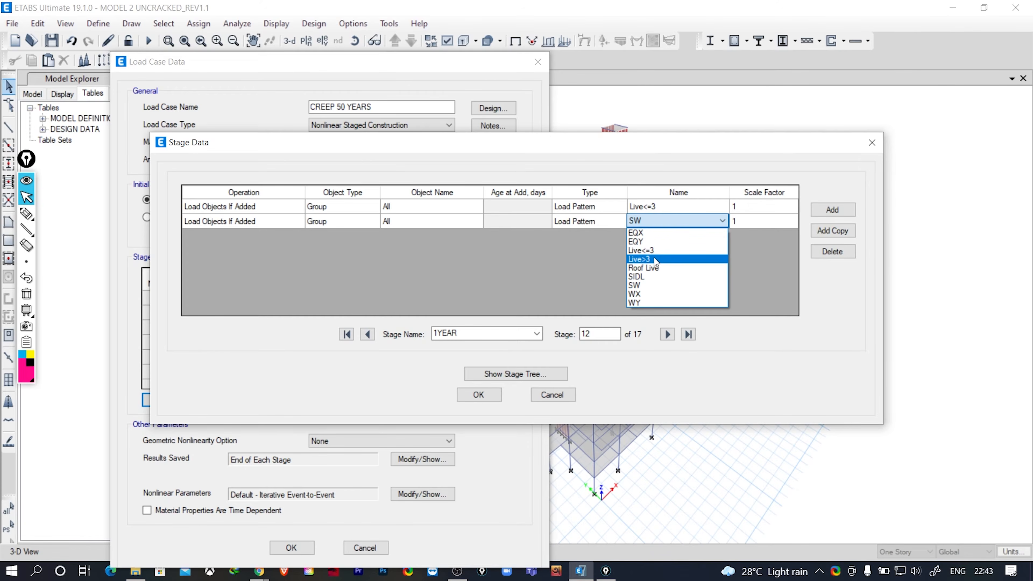
left_click(659, 225)
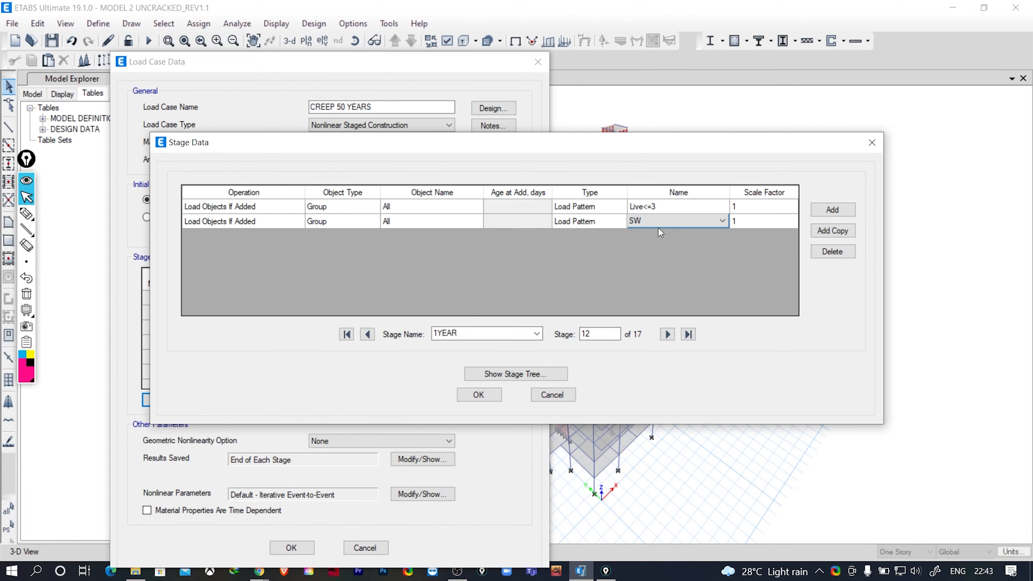
left_click(832, 255)
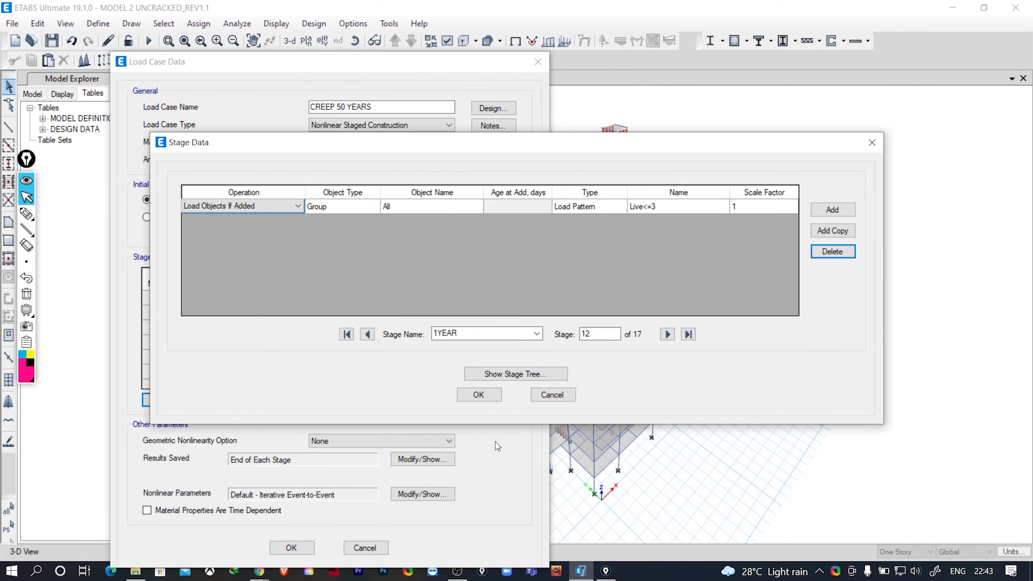
- Review the scale factor of the 1YEAR stage's live load operation and check the operations in stages 13 to 17
left_click(738, 201)
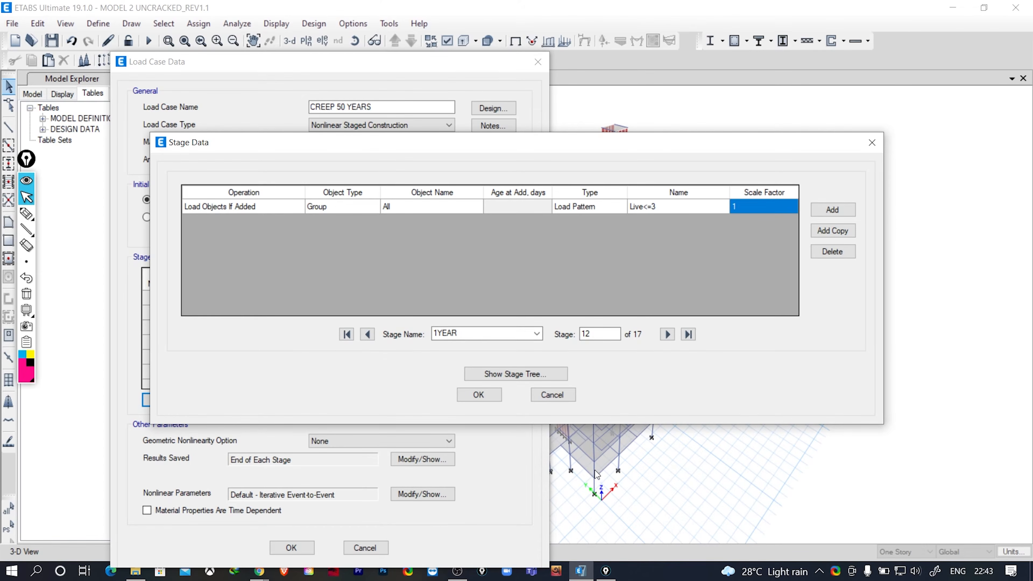
left_click(746, 206)
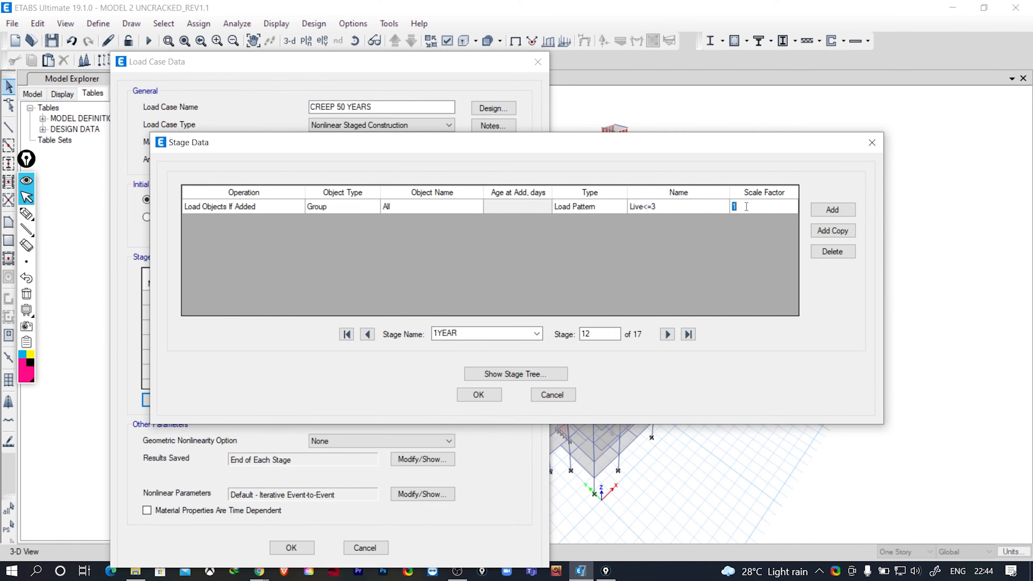
left_click(745, 205)
left_click(667, 335)
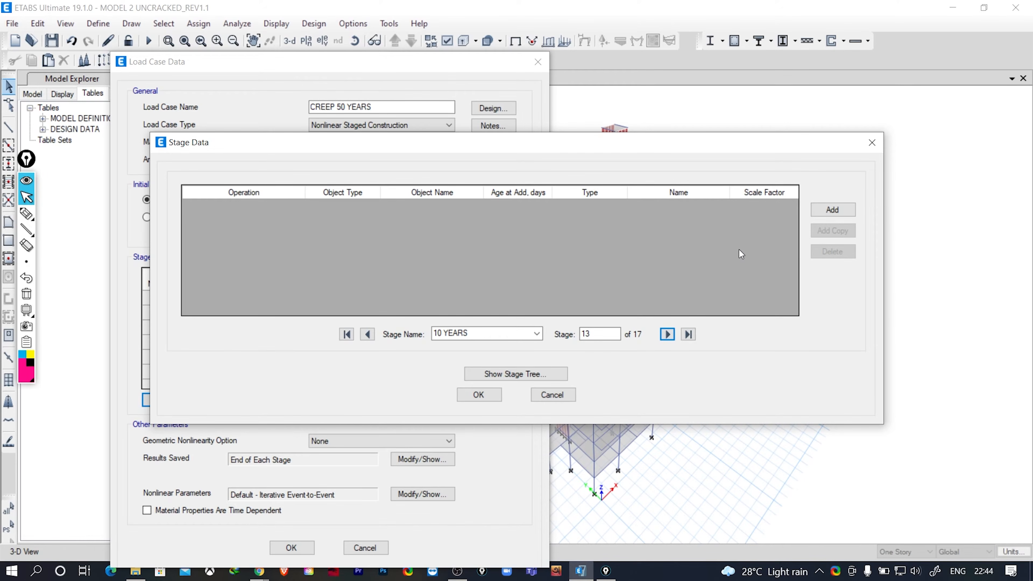
left_click(369, 335)
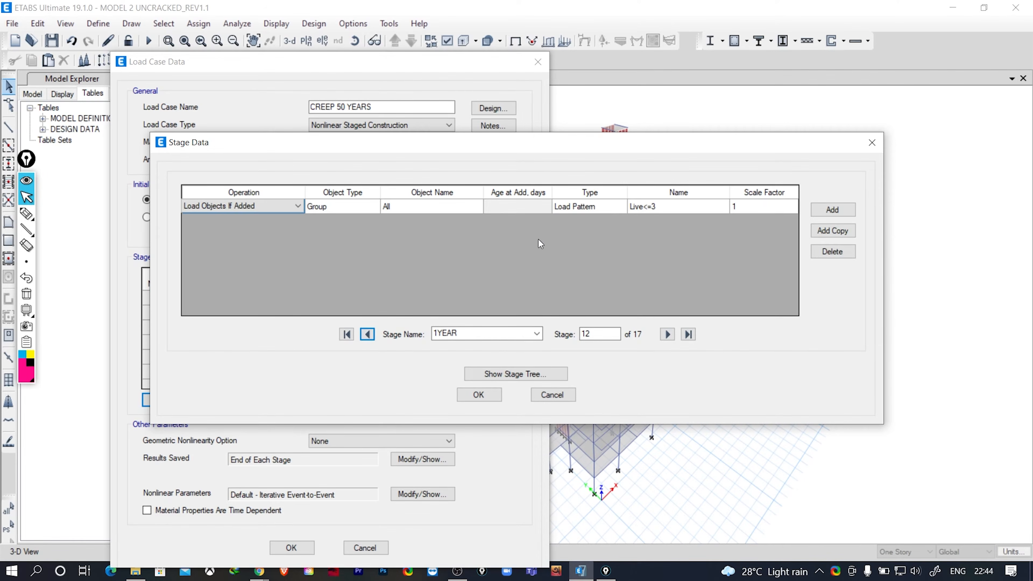
left_click(669, 335)
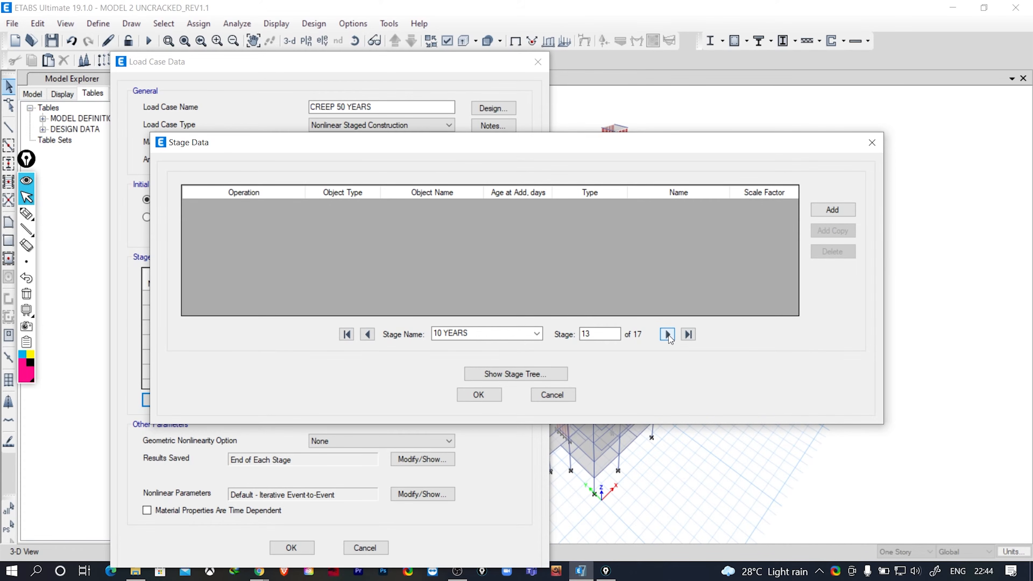
left_click(668, 335)
left_click(668, 335)
left_click(668, 335)
left_click(668, 334)
- Accept the stage operations, enable time-dependent material properties for the CREEP 50 YEARS load case, and save the model
left_click(478, 397)
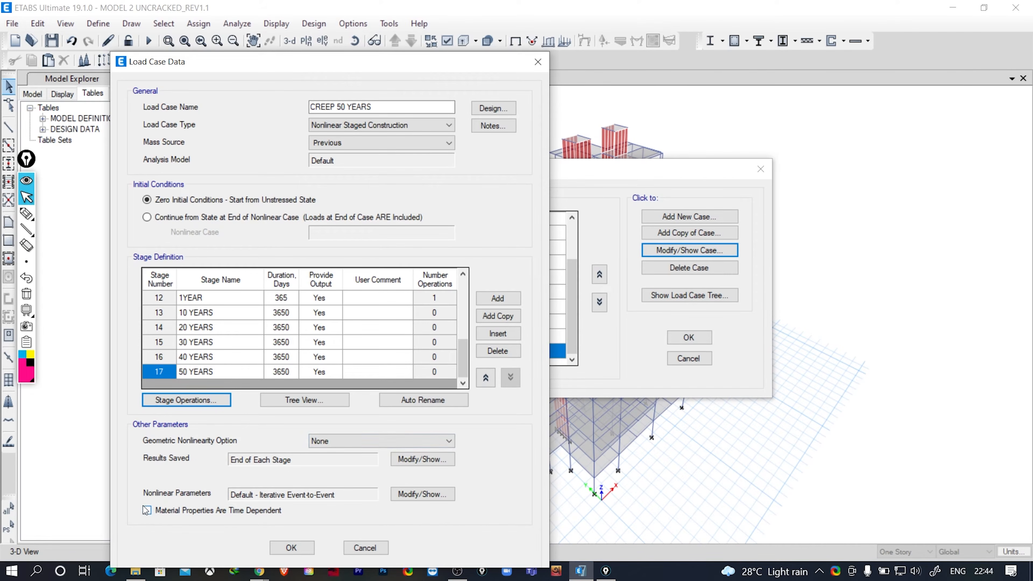
left_click(147, 511)
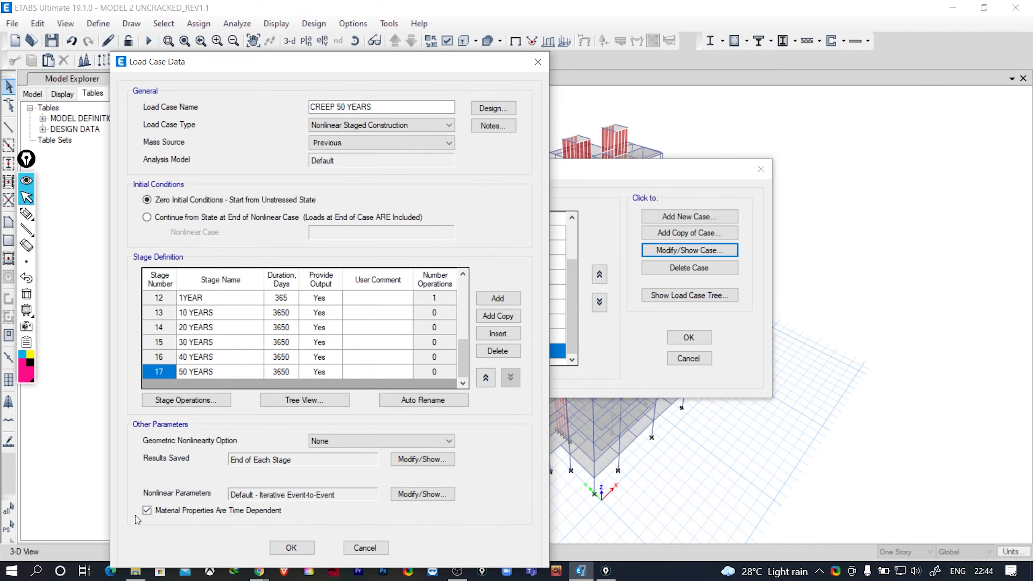
left_click(291, 548)
left_click(703, 342)
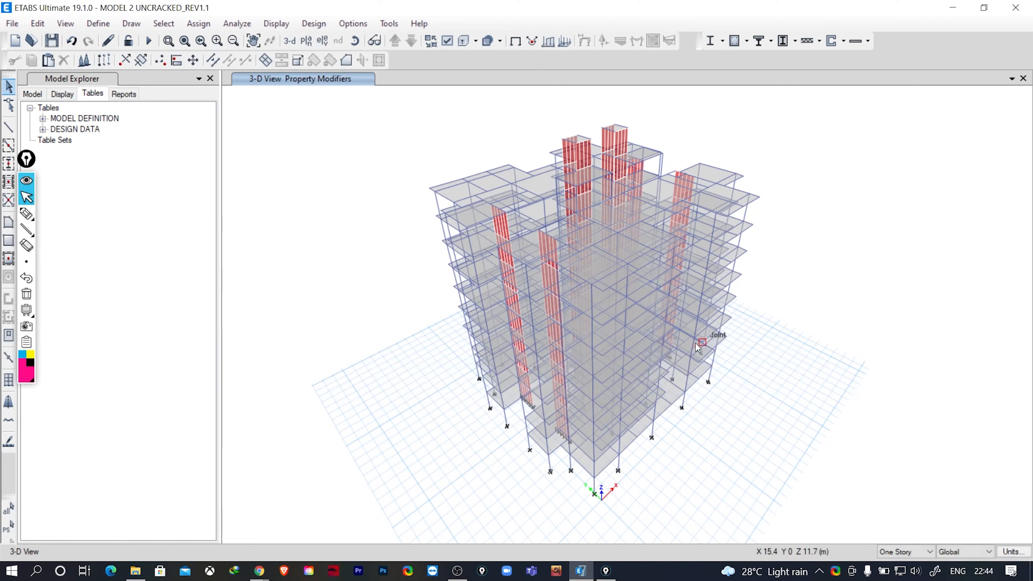
left_click(55, 42)
- Enable creep and shrinkage in the time-dependent properties of the M25 concrete material
left_click(87, 26)
mouse_move(113, 65)
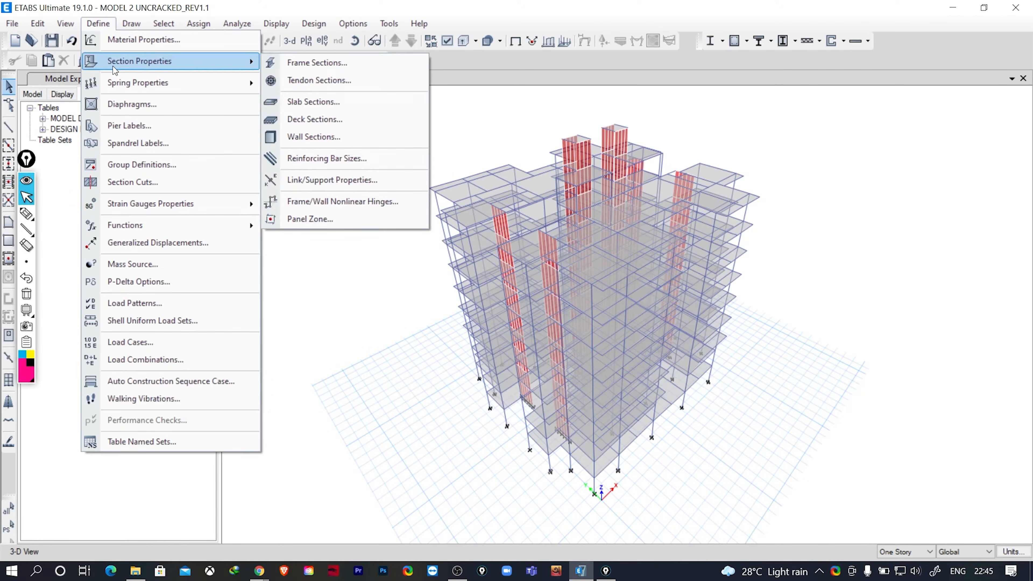
left_click(121, 40)
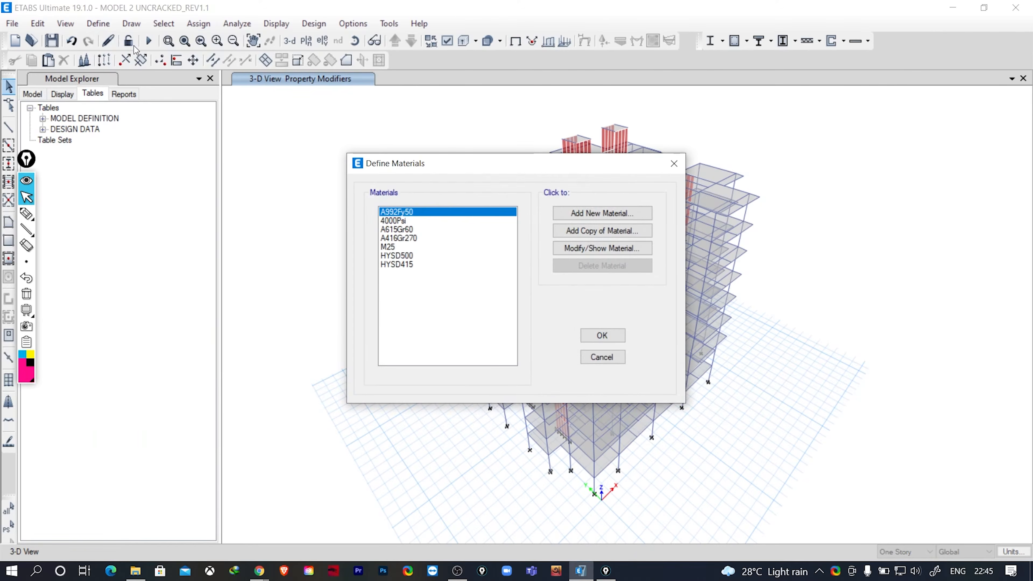
left_click(388, 247)
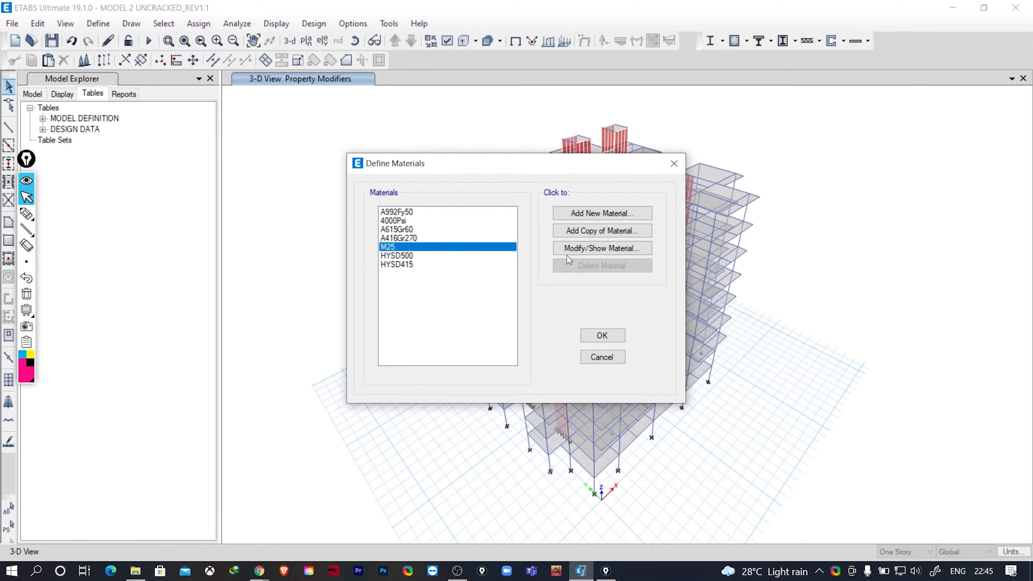
left_click(571, 249)
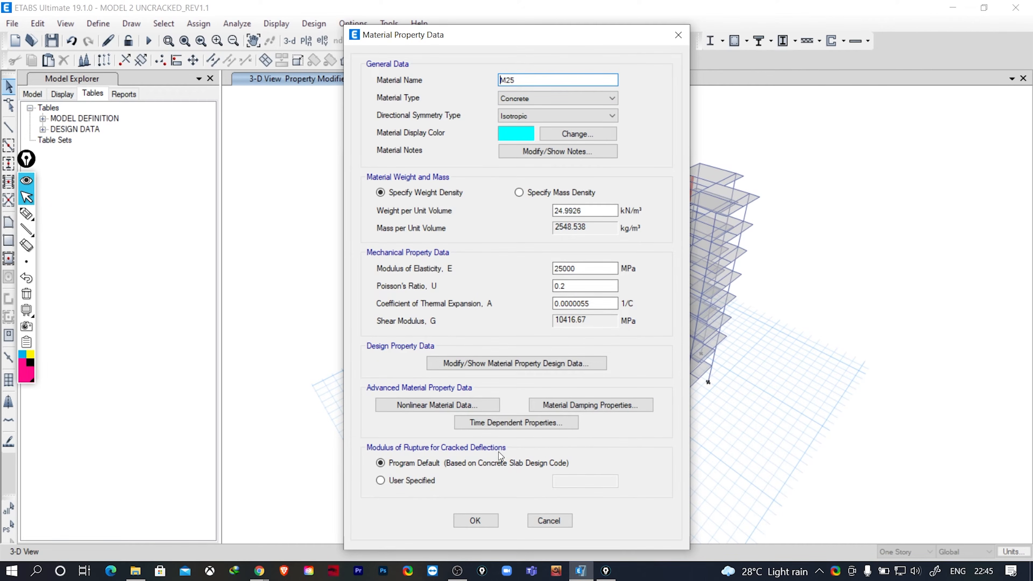
left_click(500, 424)
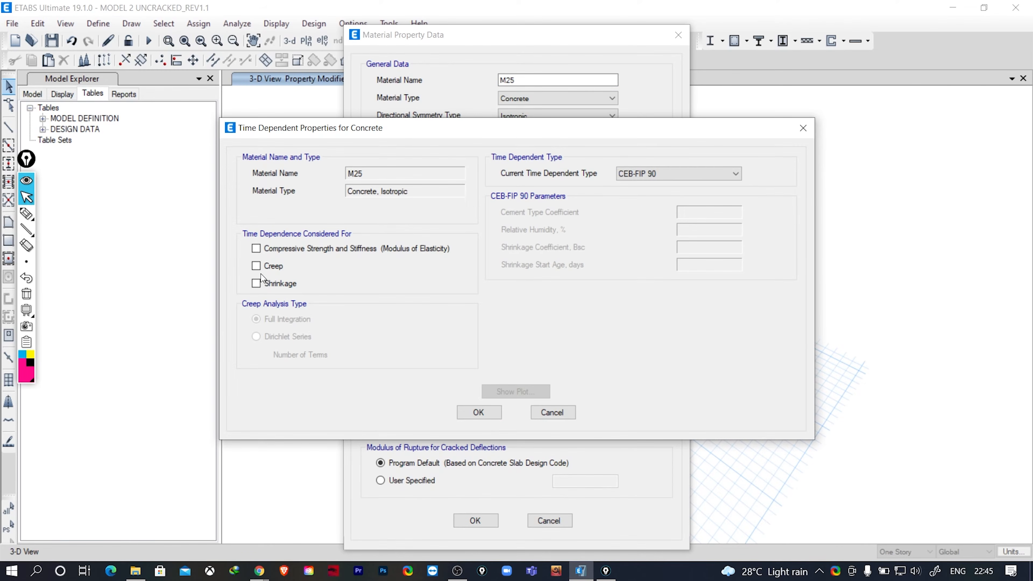
left_click(256, 266)
left_click(256, 283)
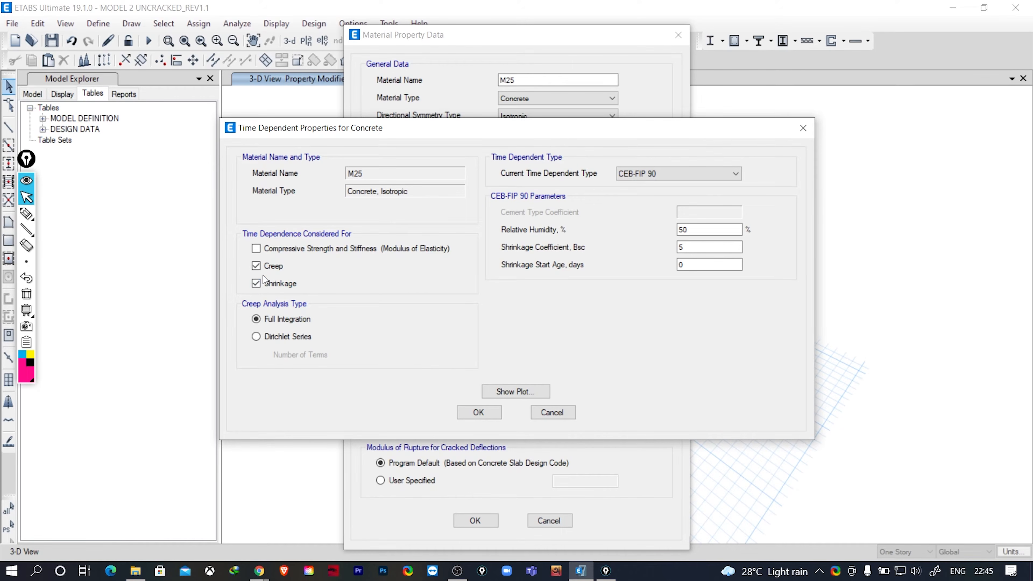
- Try CEB-FIP 2010 as the time-dependent type for M25 and switch back to CEB-FIP 90
left_click(642, 172)
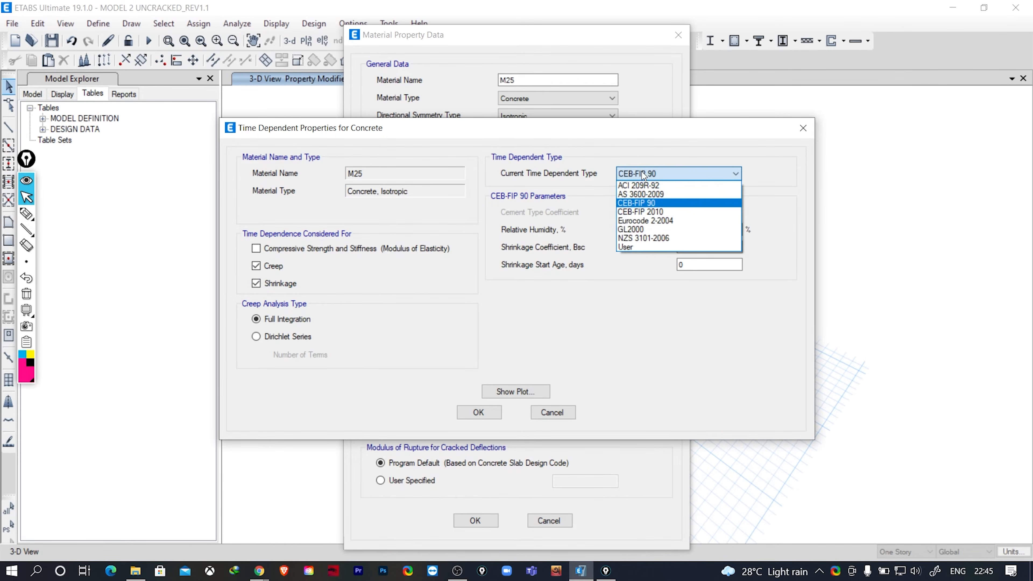
left_click(644, 203)
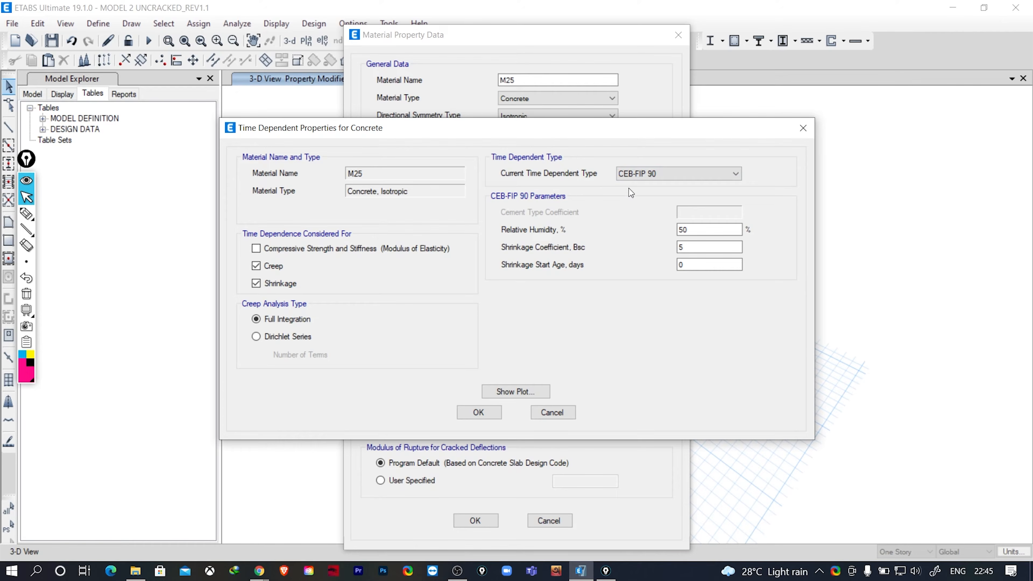
left_click(646, 174)
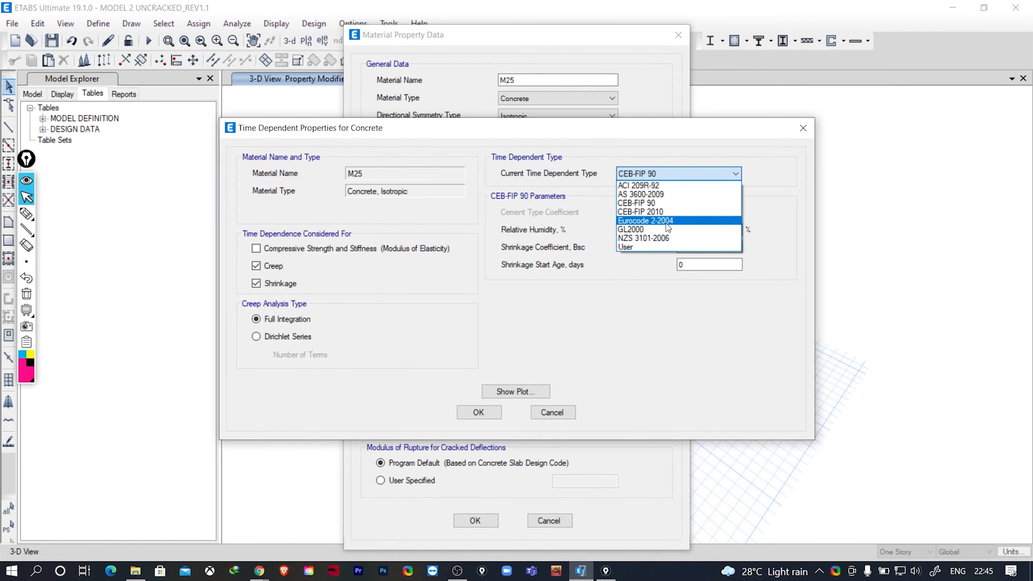
left_click(662, 212)
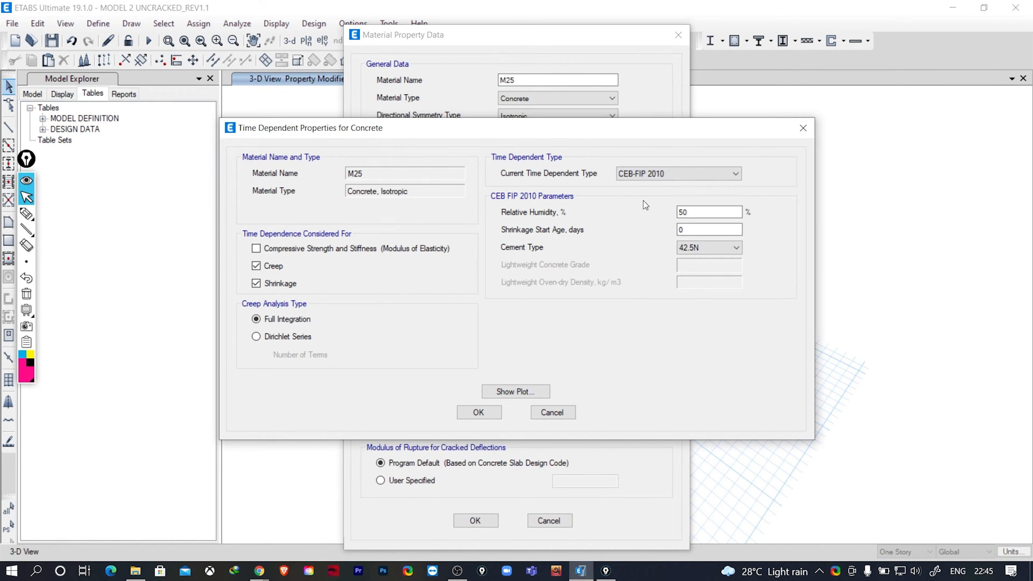
left_click(653, 174)
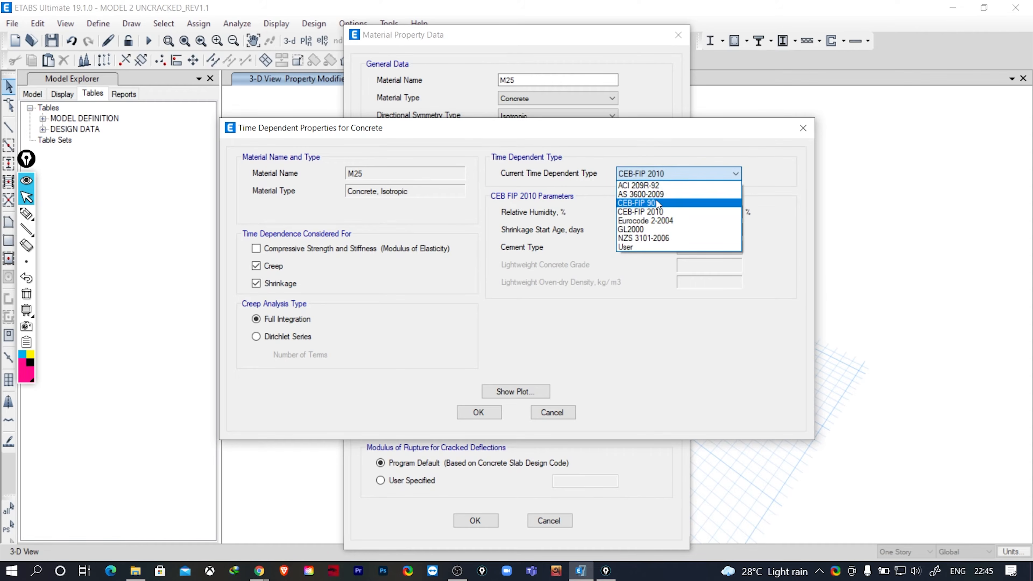
left_click(656, 203)
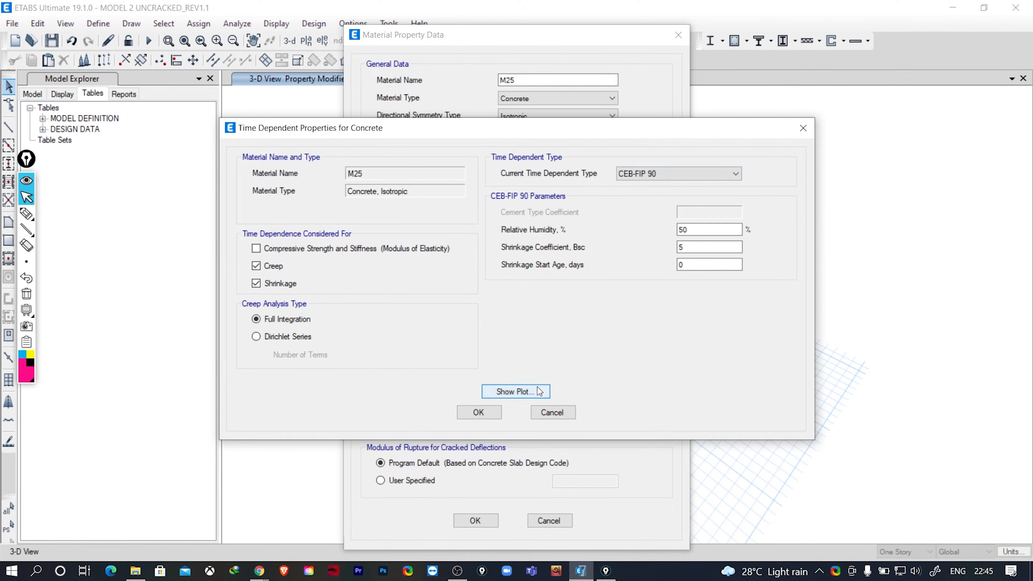
- View the creep coefficient plot for M25 and accept the material's time-dependent properties
left_click(531, 392)
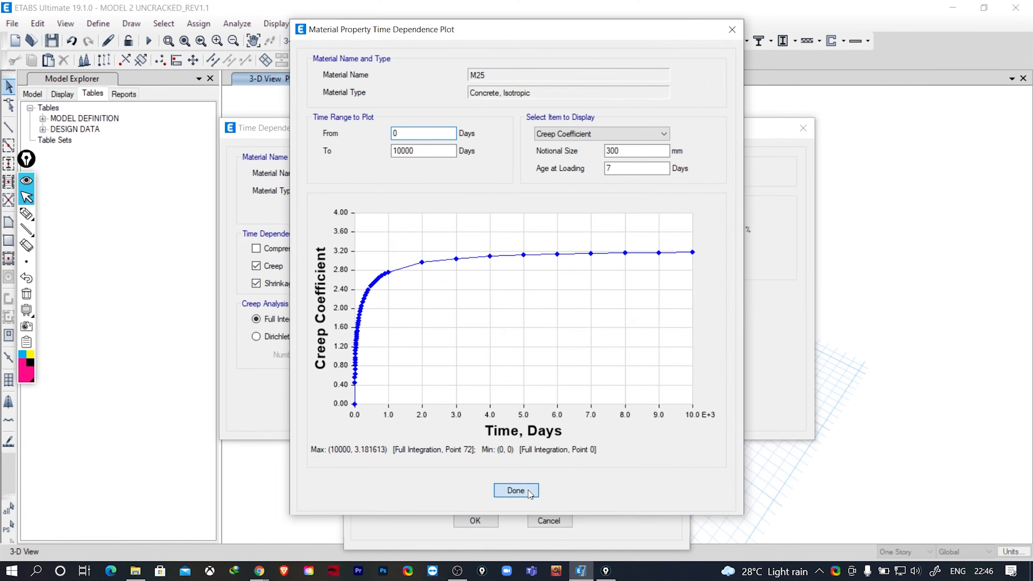
left_click(516, 490)
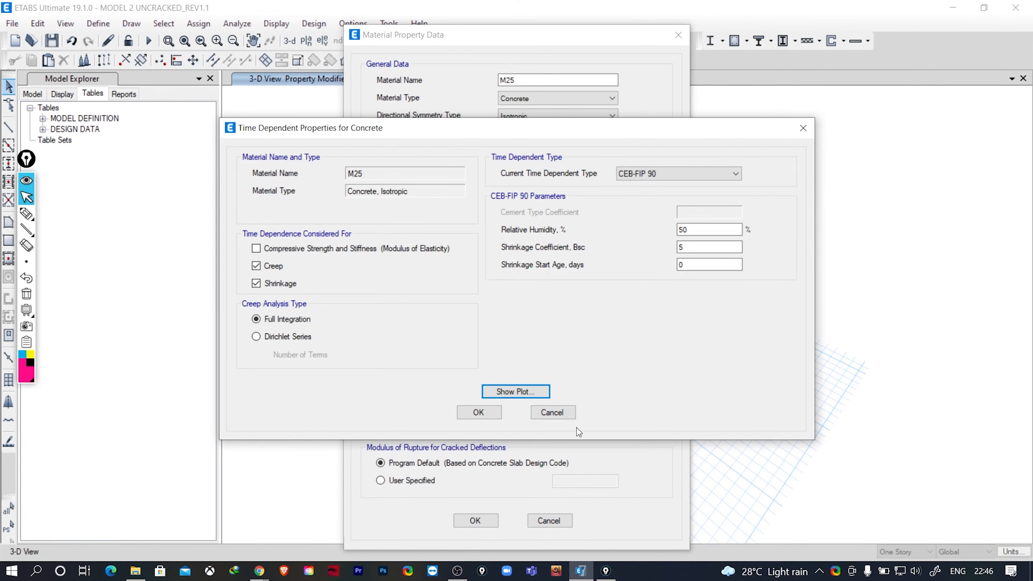
left_click(478, 414)
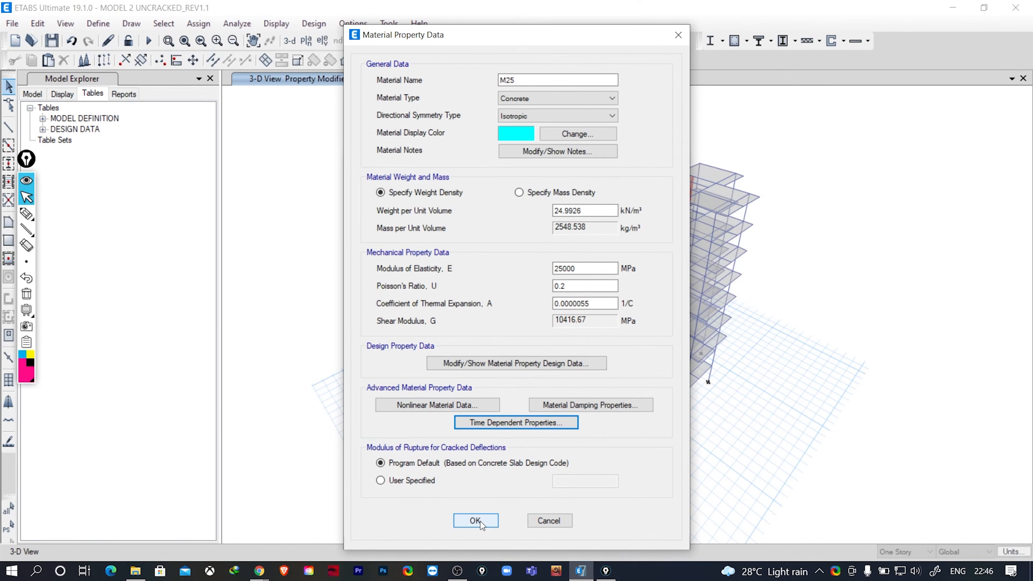
left_click(476, 521)
left_click(602, 336)
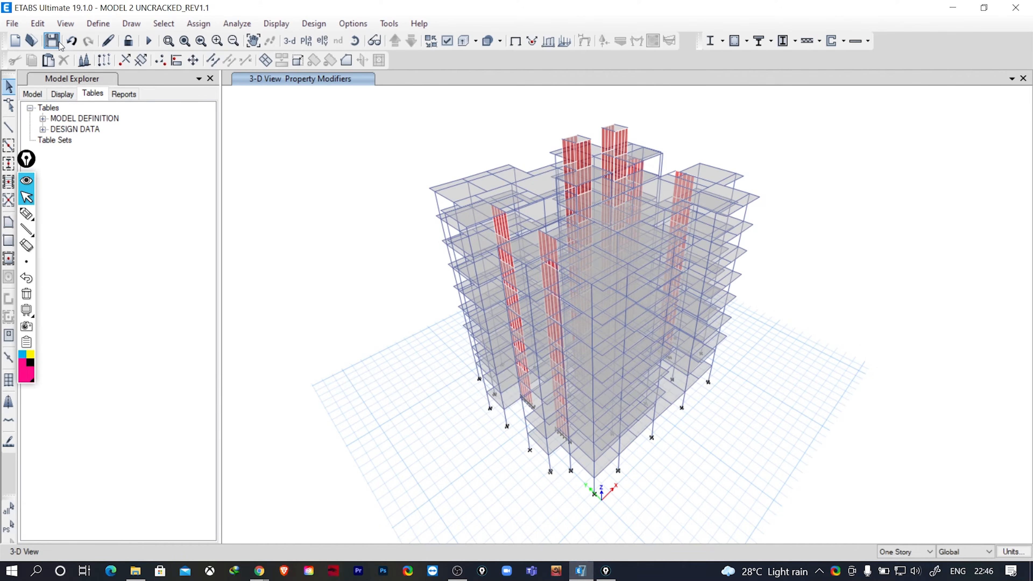
- Save the model and run the analysis
left_click(58, 42)
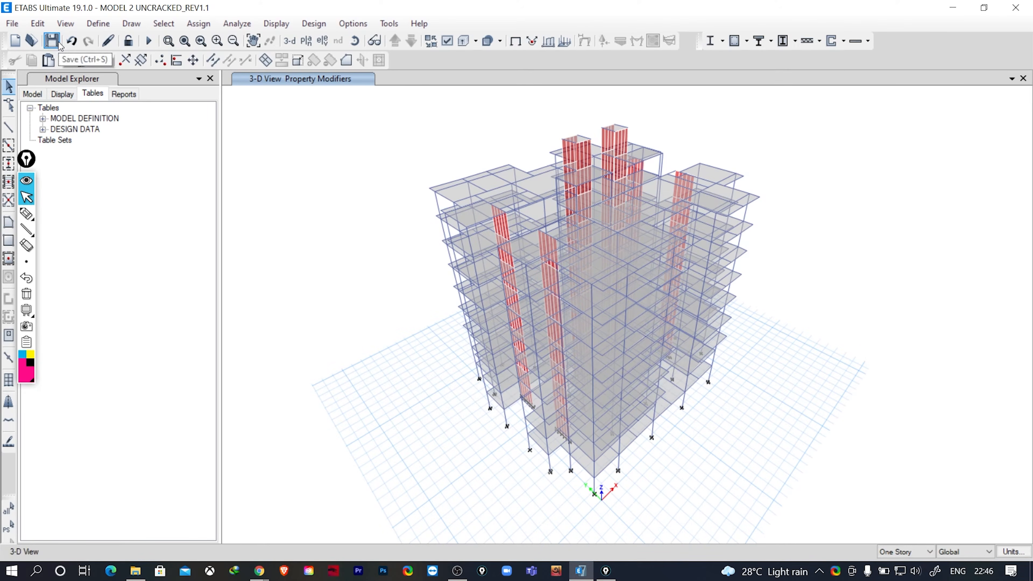
left_click(148, 41)
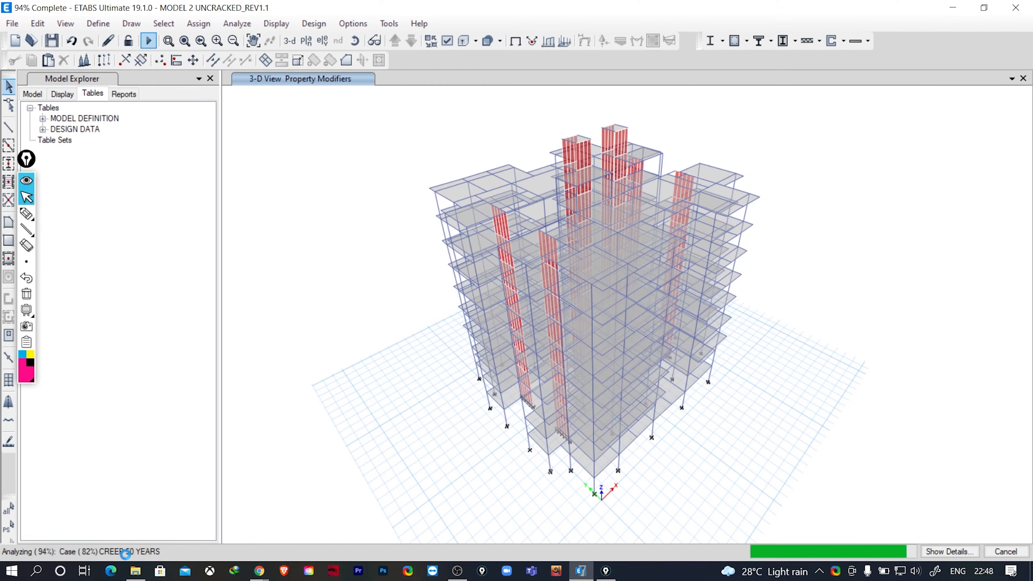
left_click(27, 214)
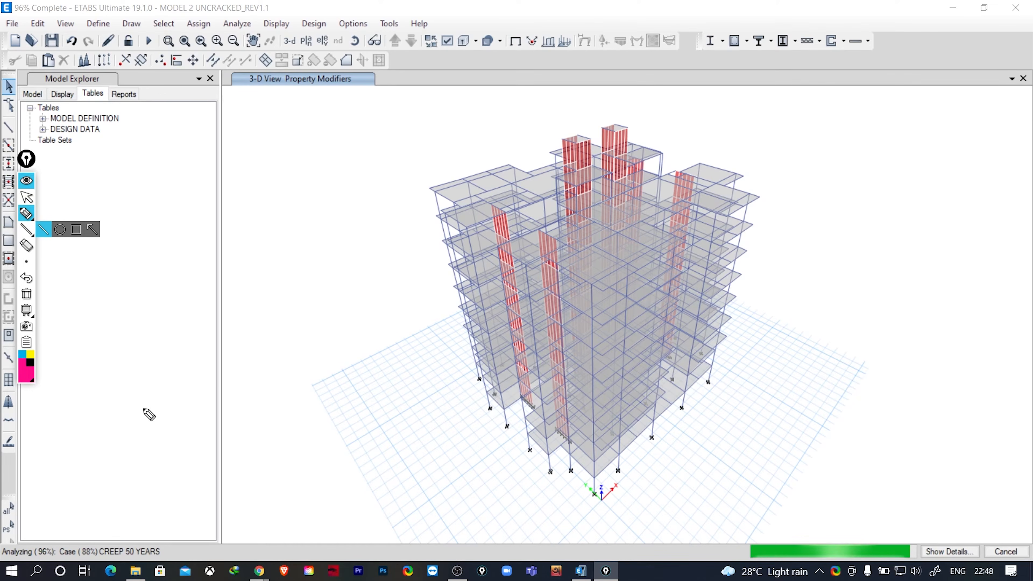
left_click_drag(106, 409, 106, 479)
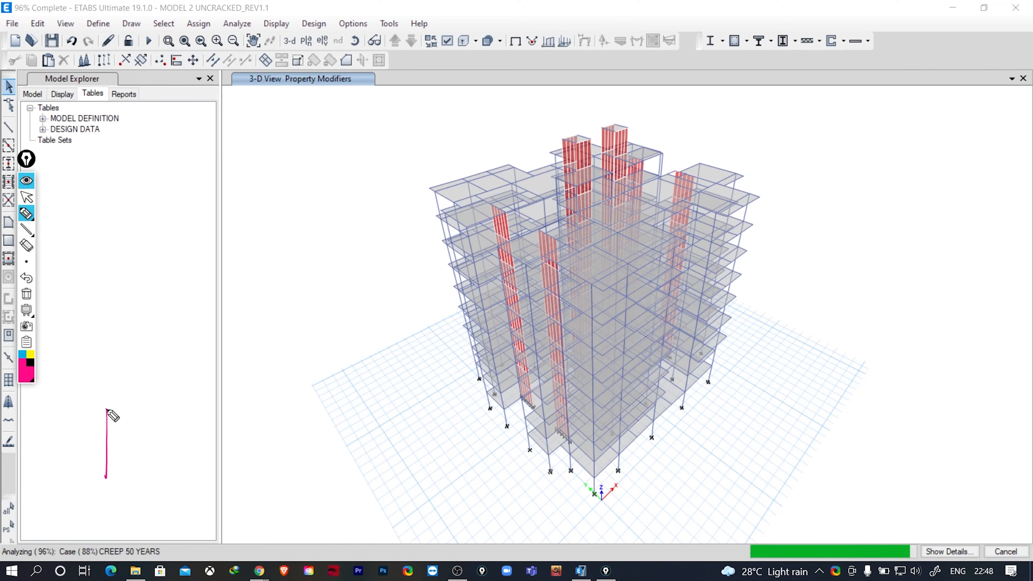
mouse_move(106, 410)
left_mouse_down()
mouse_move(277, 405)
mouse_move(275, 461)
left_mouse_up()
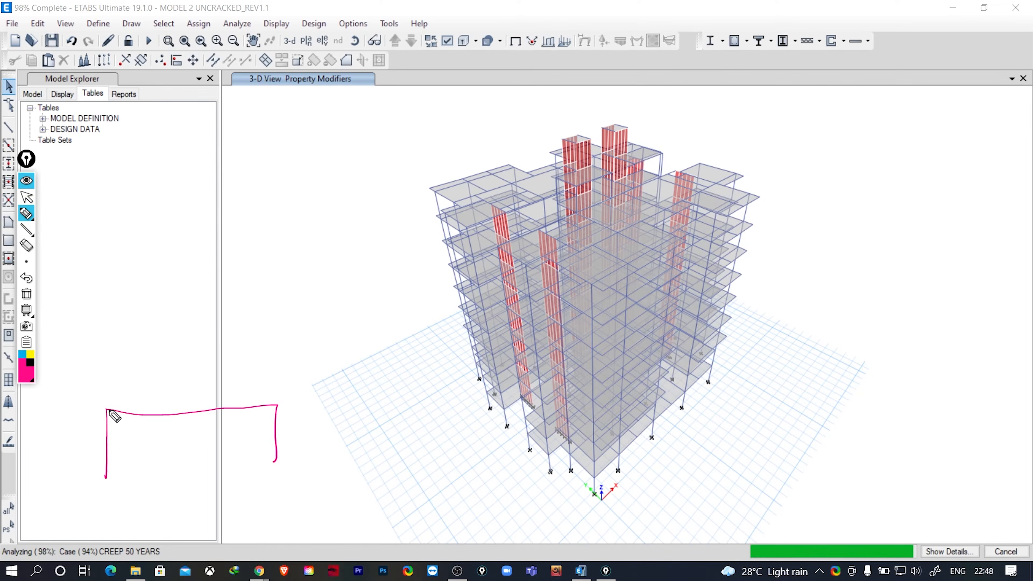
mouse_move(108, 410)
left_mouse_down()
mouse_move(107, 348)
mouse_move(272, 343)
mouse_move(276, 404)
left_mouse_up()
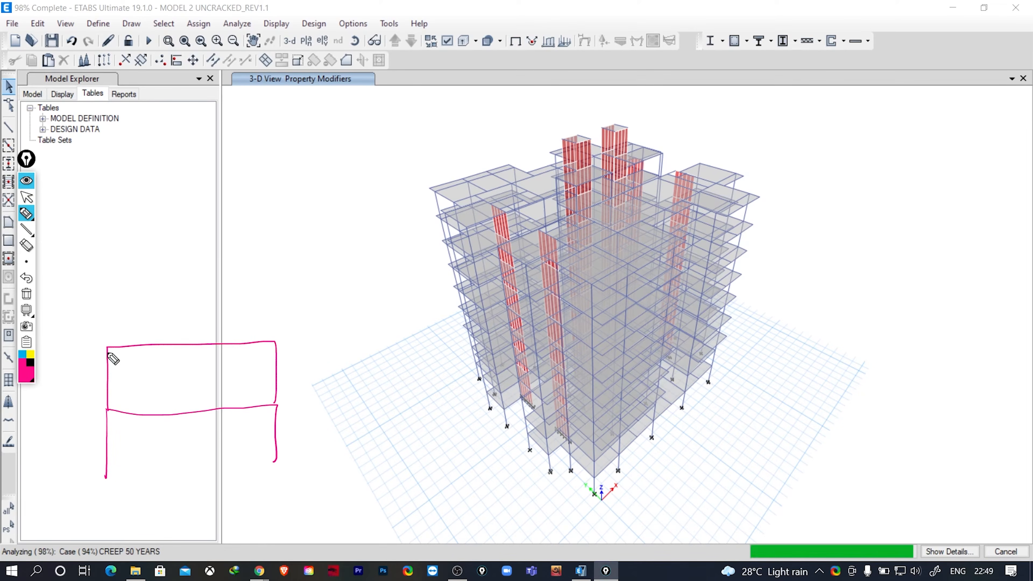
- Complete the annotation sketch of a two-bay frame with its top storey, middle column and base supports
mouse_move(108, 350)
left_mouse_down()
mouse_move(118, 292)
mouse_move(280, 282)
mouse_move(280, 334)
left_mouse_up()
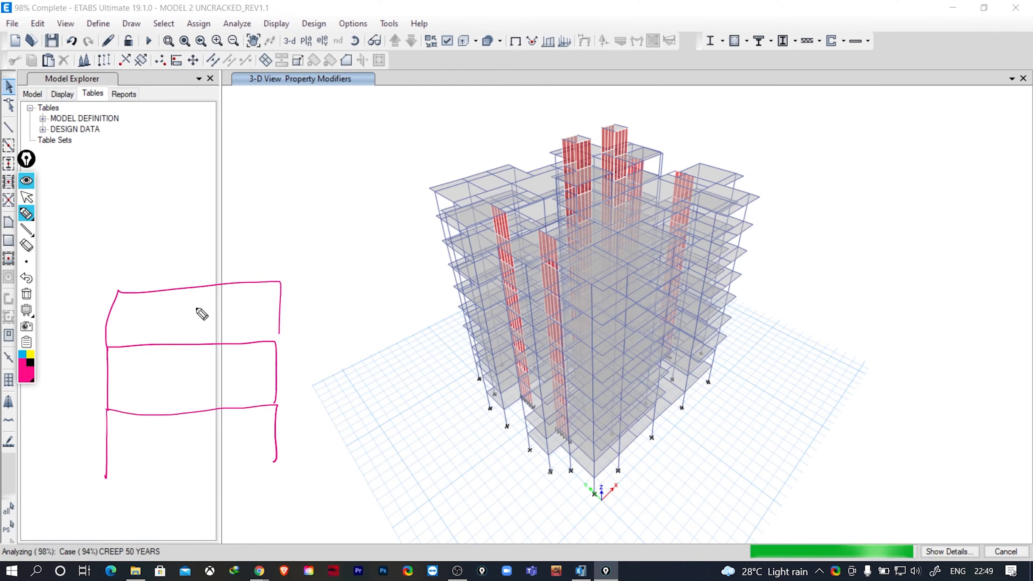
left_click_drag(188, 294, 190, 486)
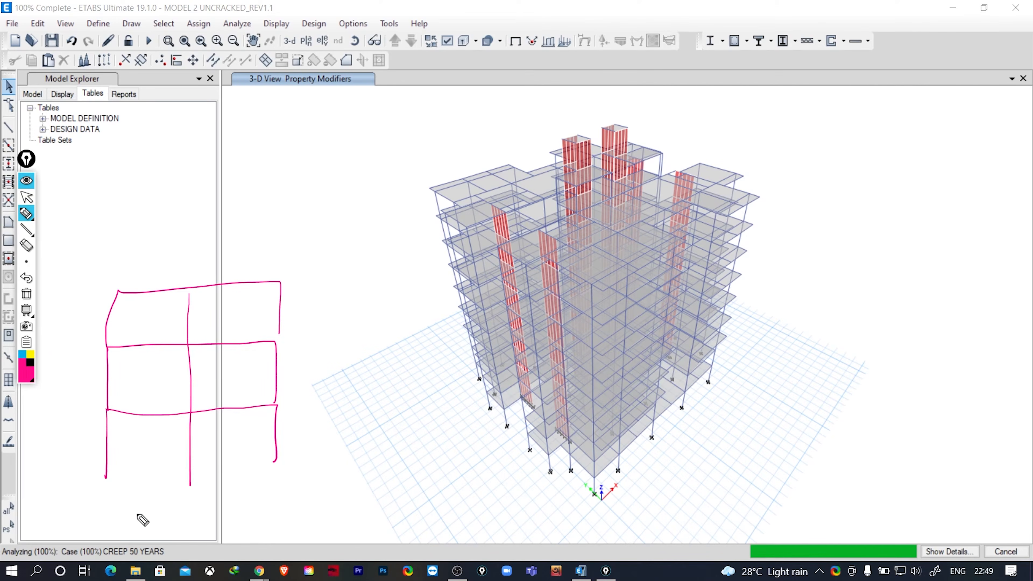
left_click_drag(94, 481, 106, 480)
left_click_drag(177, 487, 275, 470)
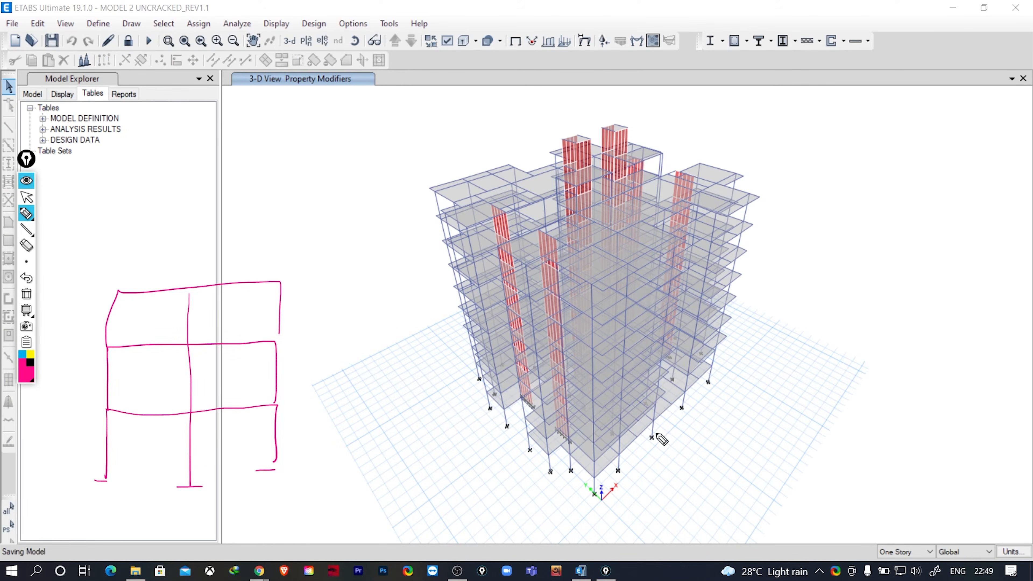
- Sketch a second three-storey frame without its ground-floor middle column, circle the gap, and clear all annotations
mouse_move(323, 464)
left_mouse_down()
mouse_move(324, 286)
mouse_move(476, 279)
mouse_move(471, 444)
left_mouse_up()
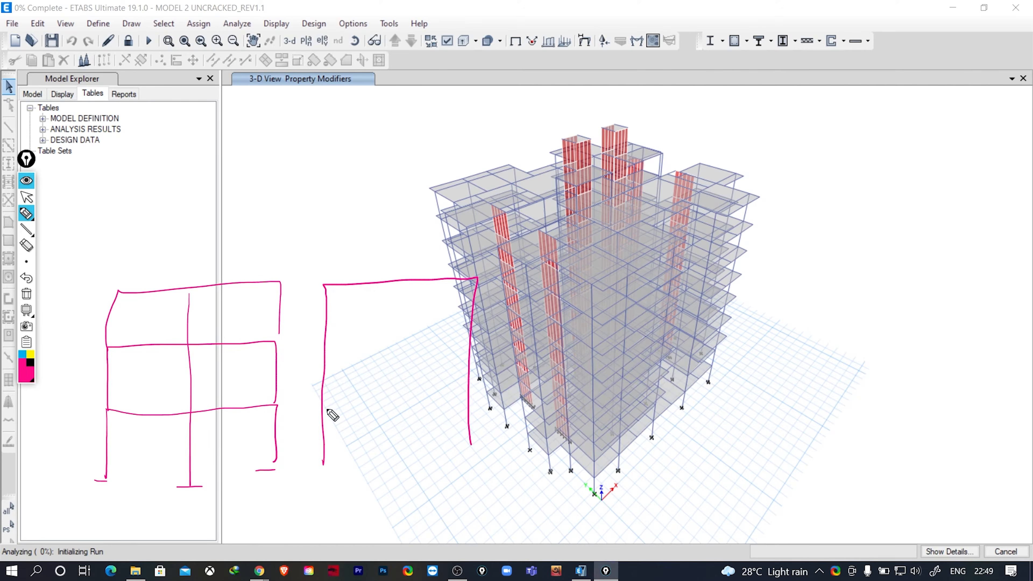
left_click_drag(323, 406, 462, 402)
left_click_drag(328, 349, 472, 345)
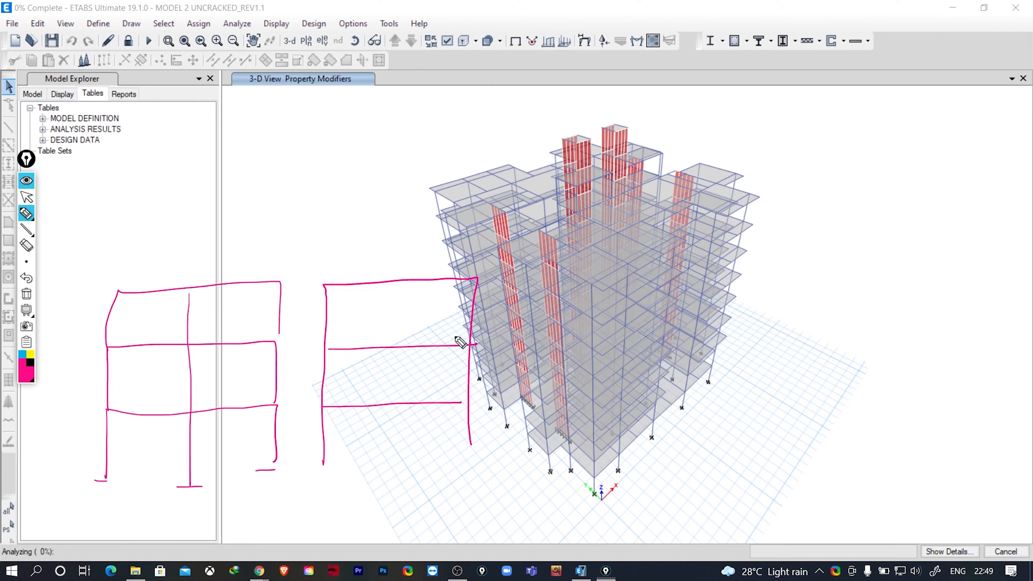
left_click_drag(394, 286, 394, 403)
left_click_drag(315, 464, 347, 464)
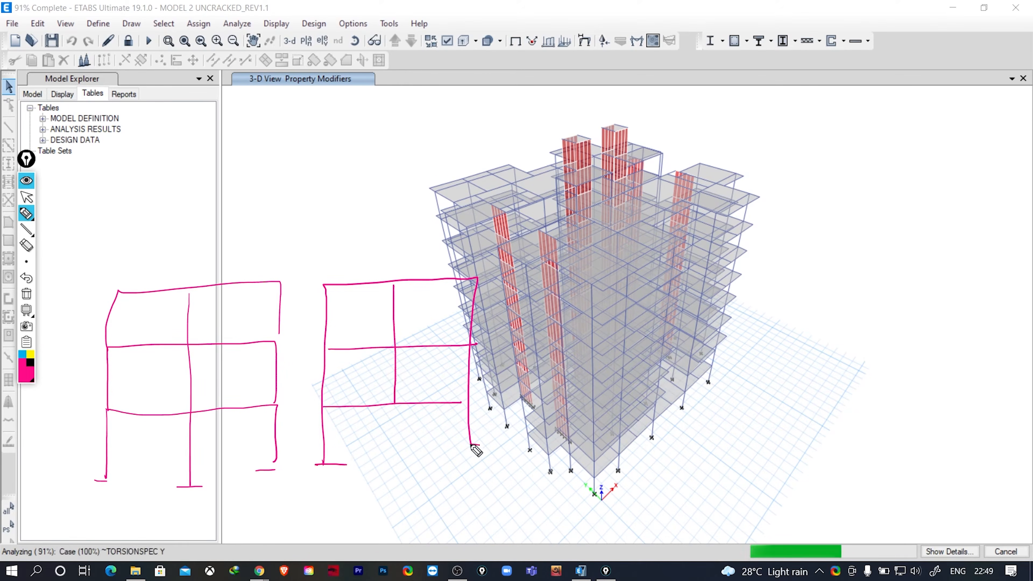
left_click_drag(471, 444, 492, 445)
mouse_move(469, 447)
left_mouse_down()
mouse_move(466, 459)
mouse_move(480, 463)
left_mouse_up()
left_click_drag(395, 413, 386, 421)
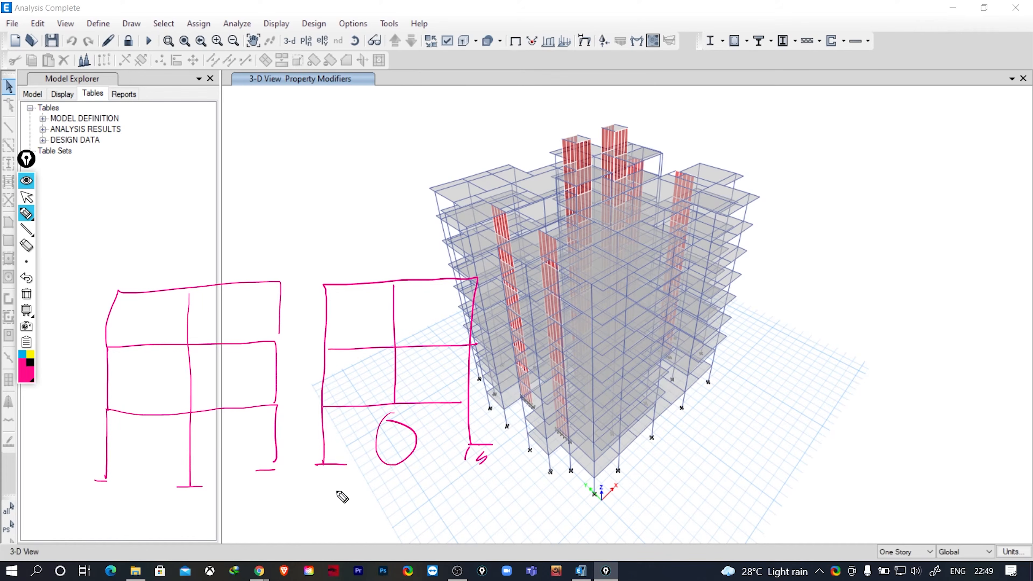
left_click_drag(323, 407, 468, 404)
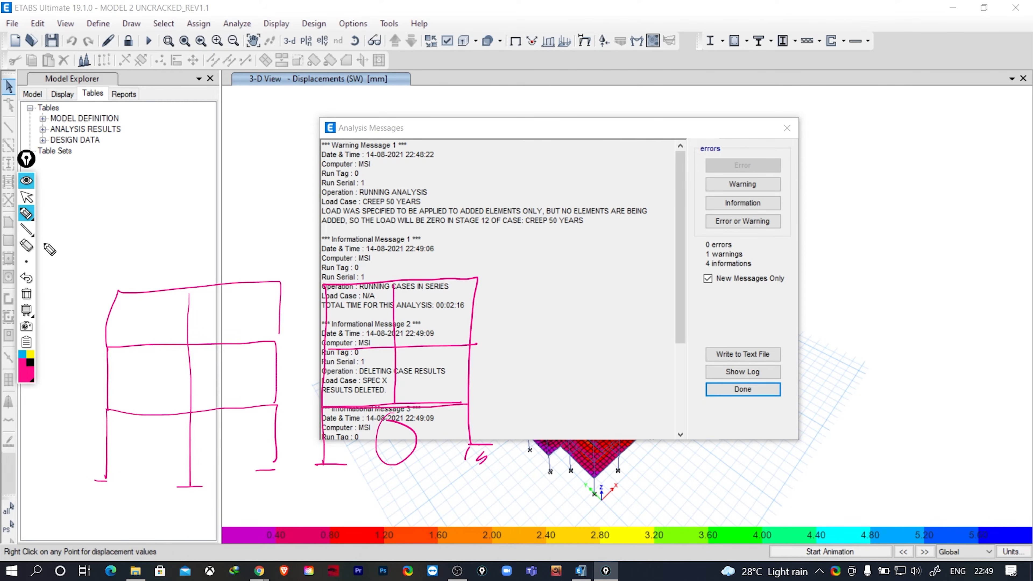
left_click(26, 299)
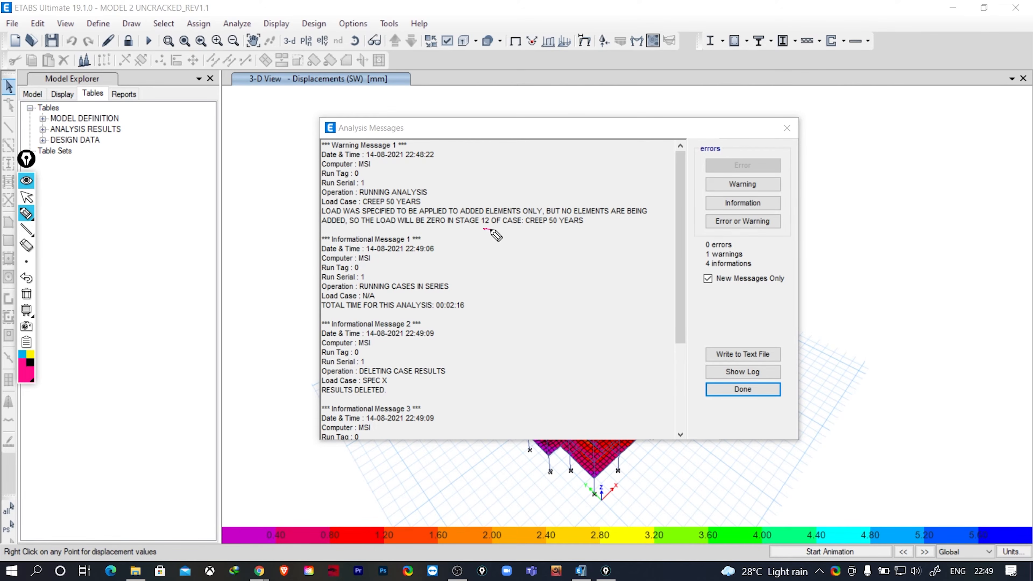
- Underline the stage 12 warning for the CREEP 50 YEARS case and close the analysis messages
left_click_drag(485, 229, 578, 227)
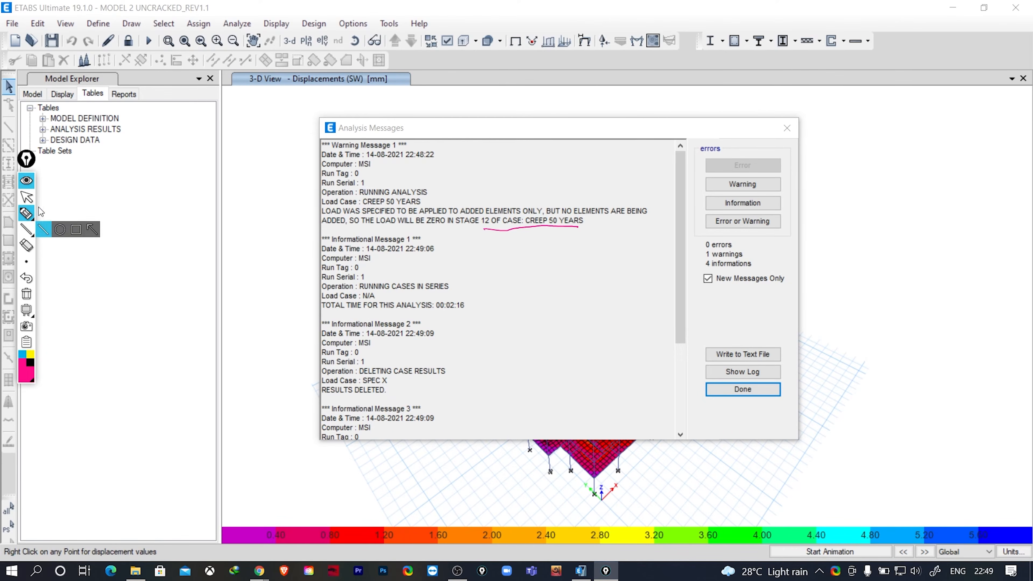
left_click(26, 197)
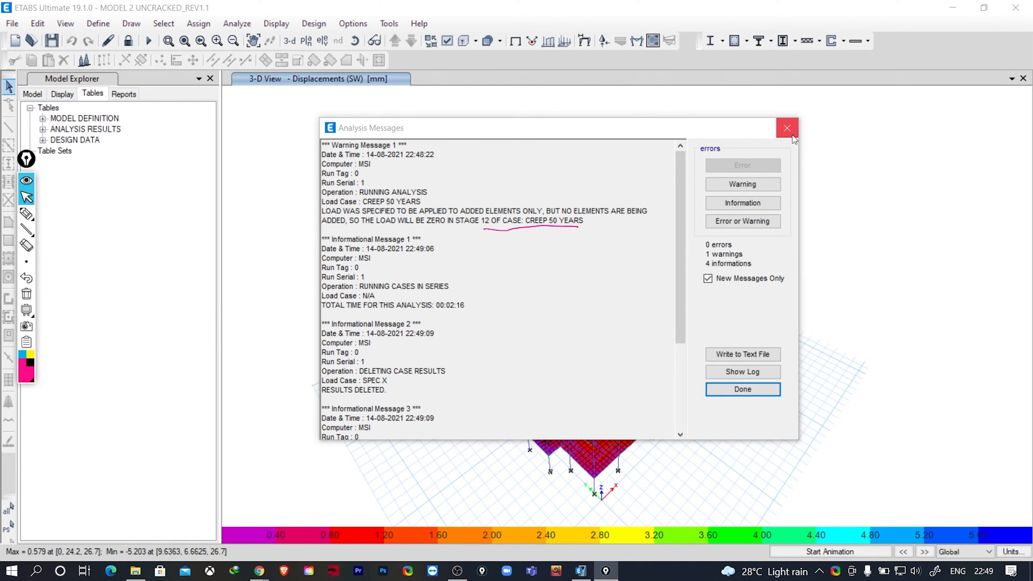
left_click(787, 128)
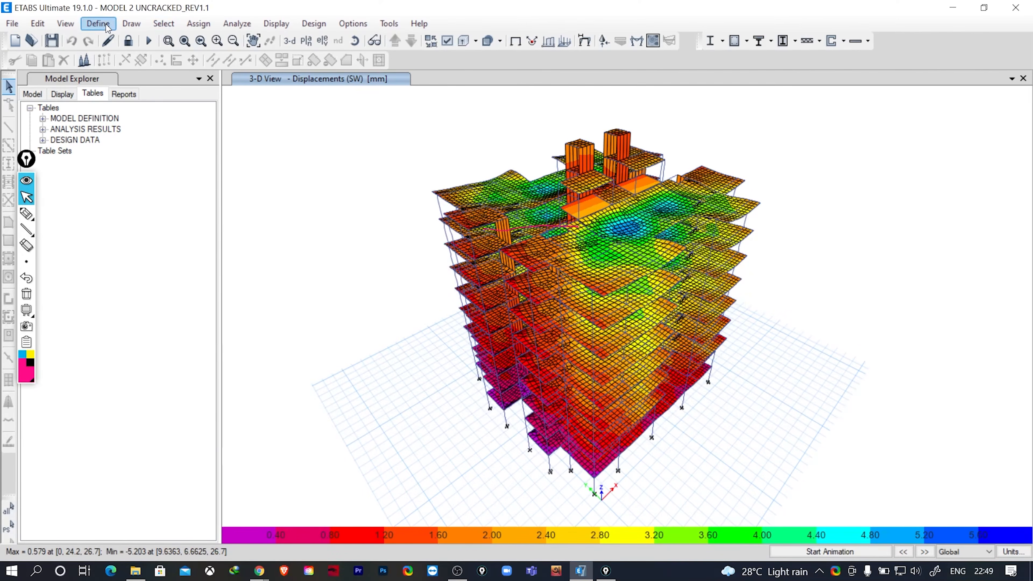
- Open the stage operations of stage 12, 1YEAR, in the CREEP 50 YEARS load case
left_click(98, 23)
left_click(169, 342)
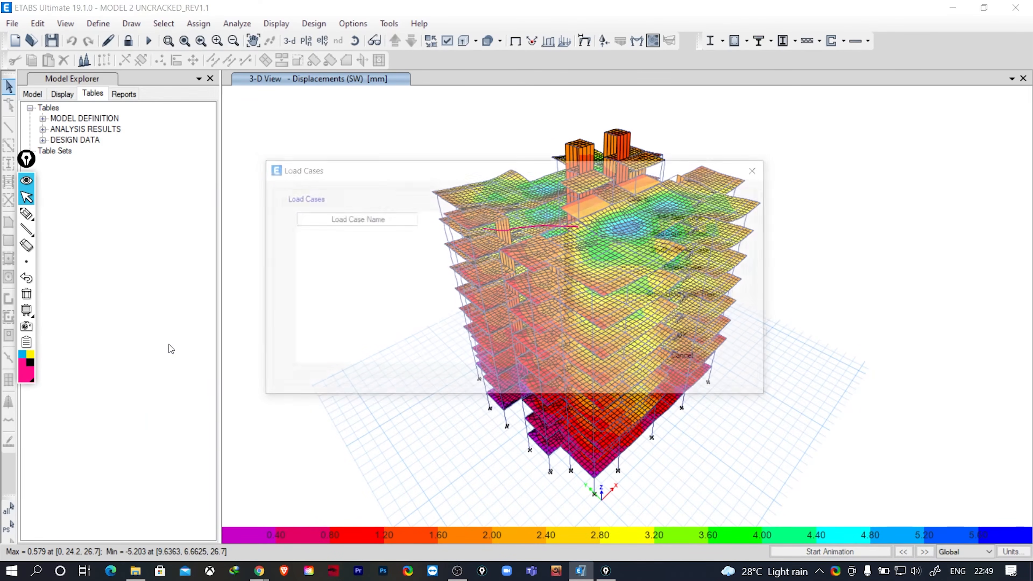
scroll(552, 321, "down", 2)
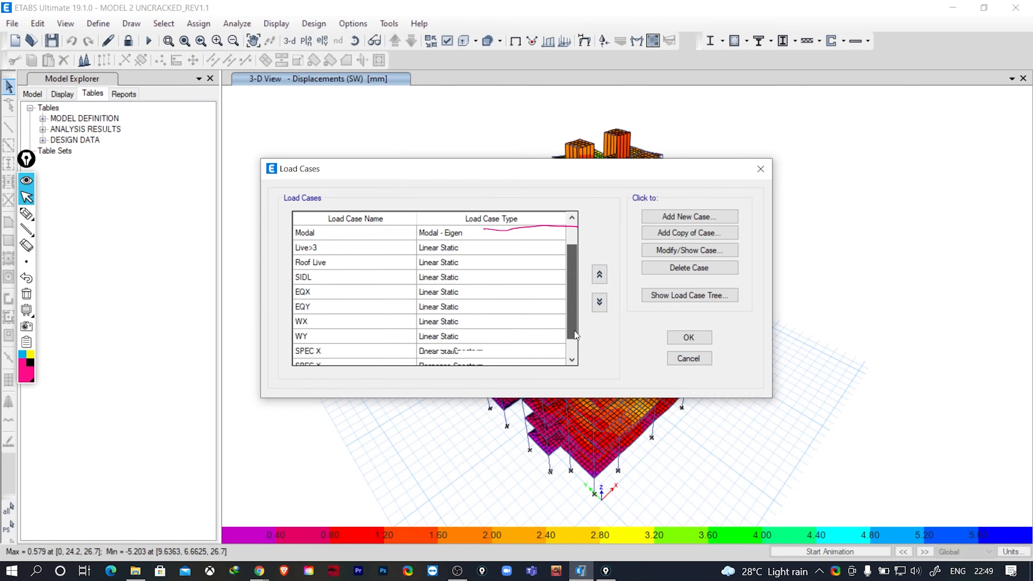
left_click(343, 352)
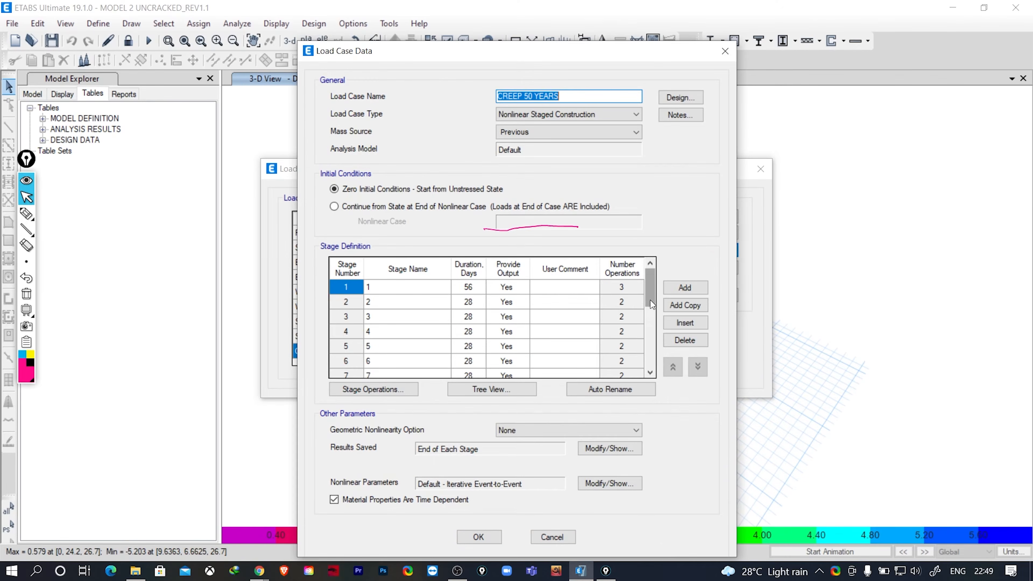
left_click_drag(650, 299, 645, 345)
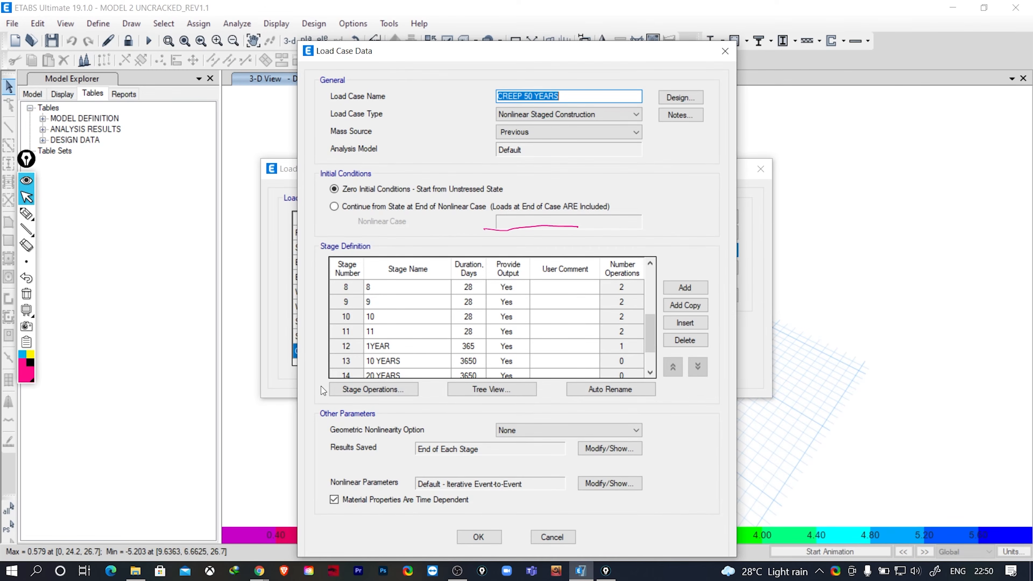
left_click(346, 346)
left_click(361, 390)
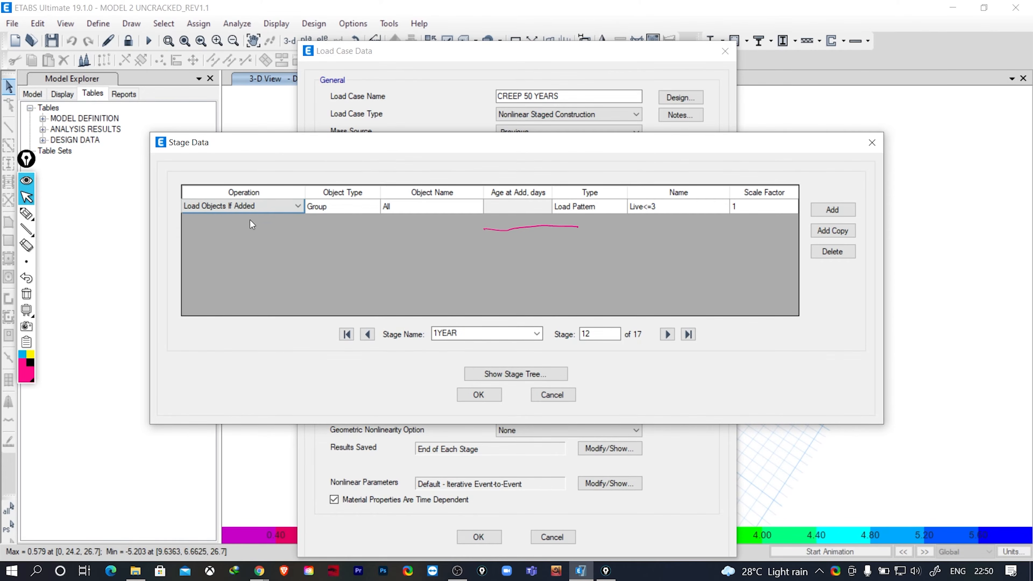
- Change the 1YEAR stage's operation to Load Objects, accept the load case changes, and rerun the analysis
left_click(248, 206)
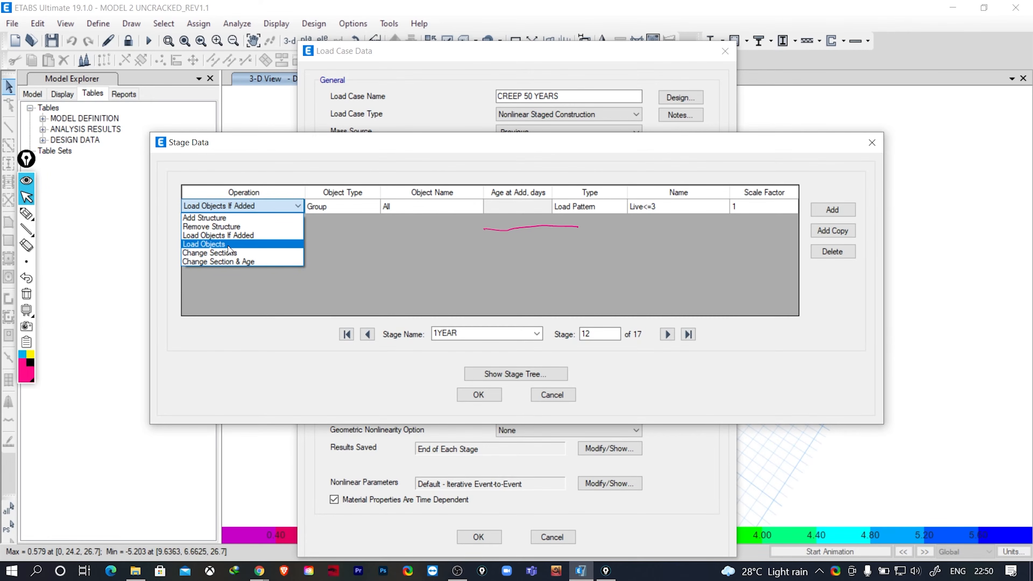
left_click(219, 245)
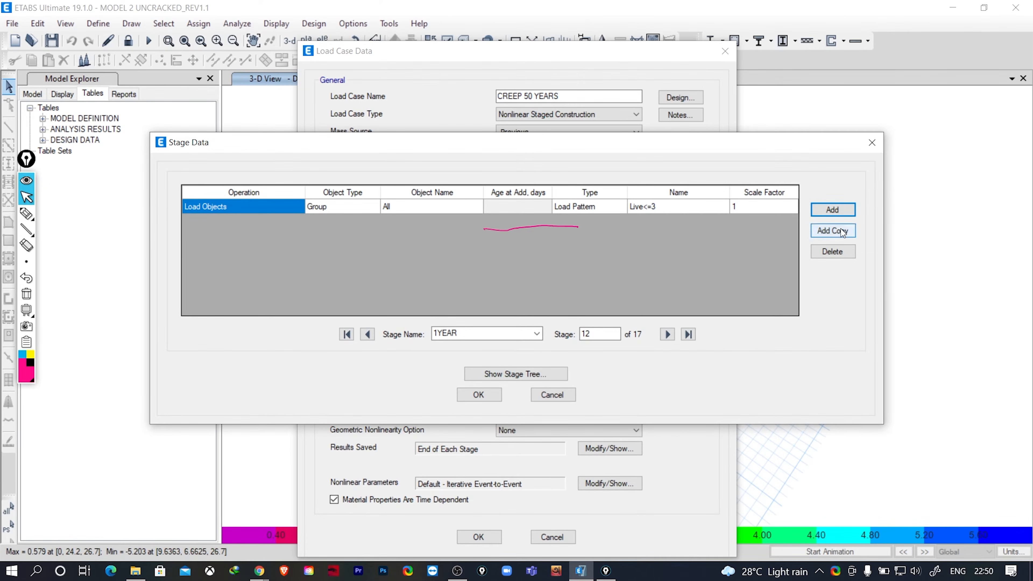
left_click(478, 395)
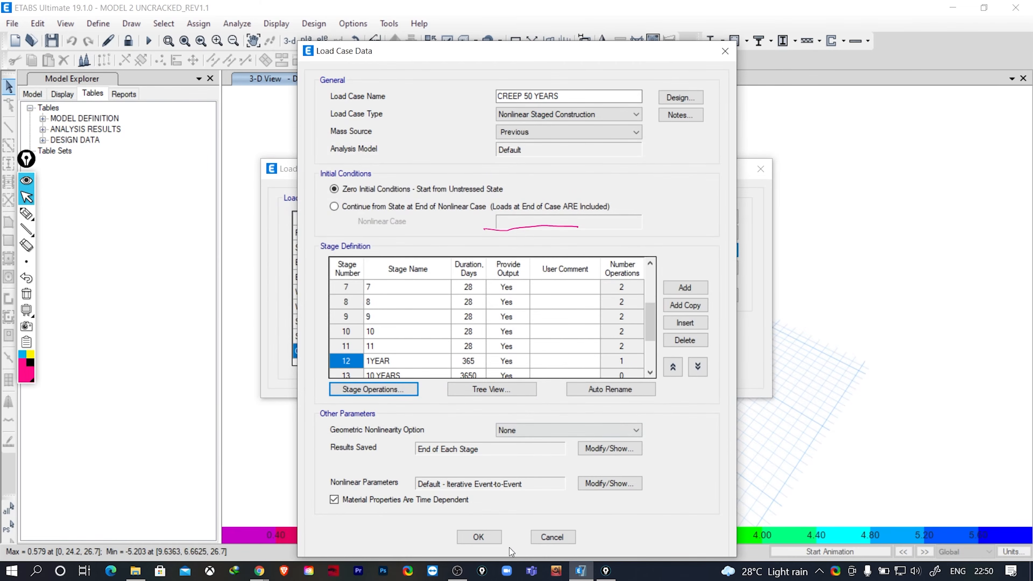
left_click(478, 537)
left_click(688, 338)
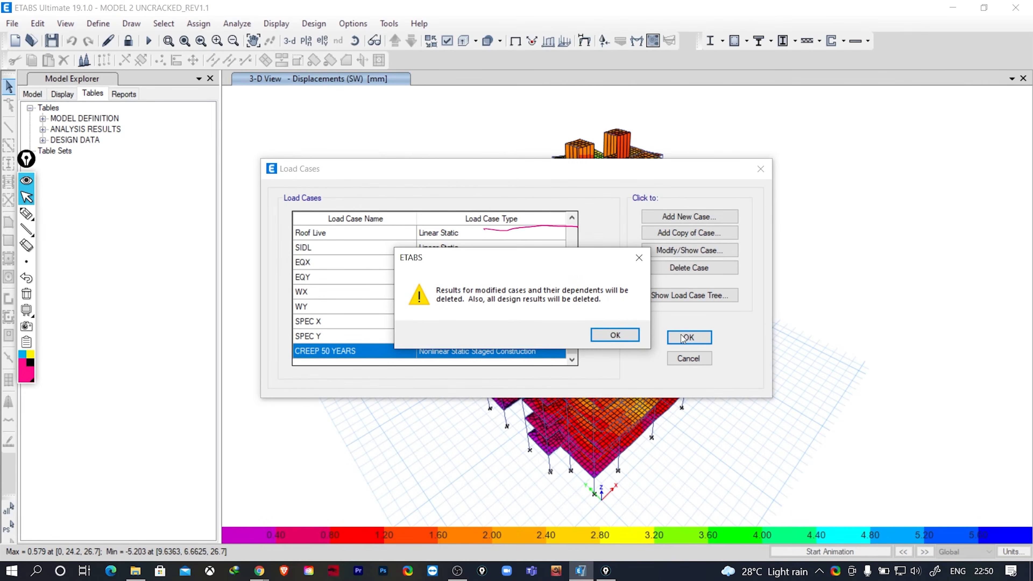
left_click(610, 334)
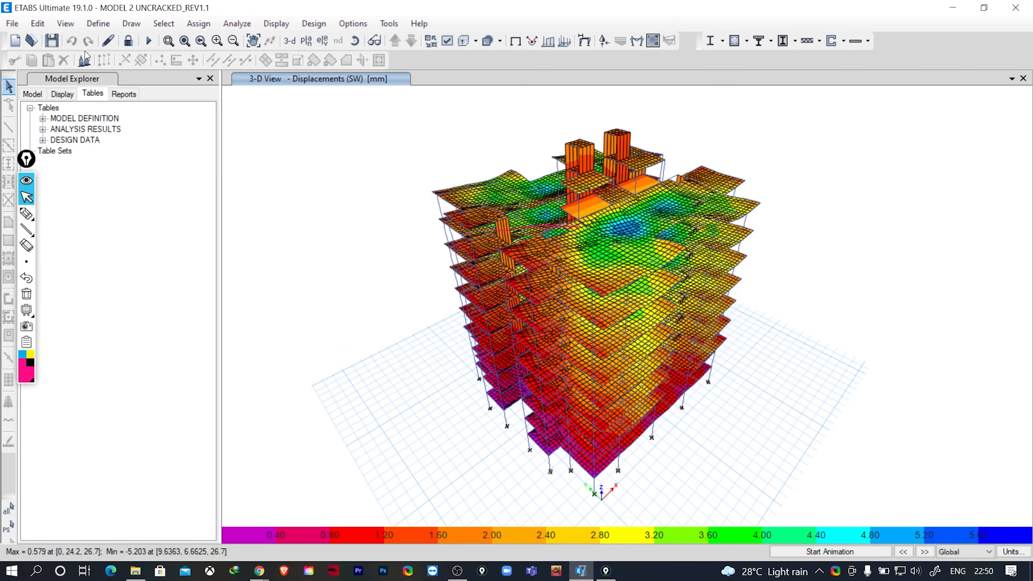
left_click(149, 41)
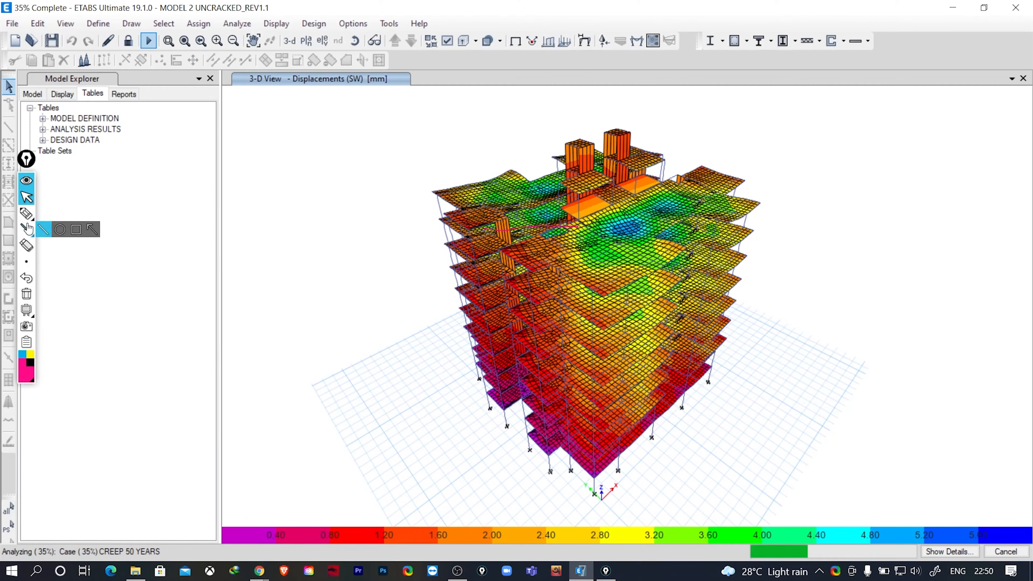
- Sketch an annotation of a single-storey frame with three columns and circle the middle column
left_click(26, 212)
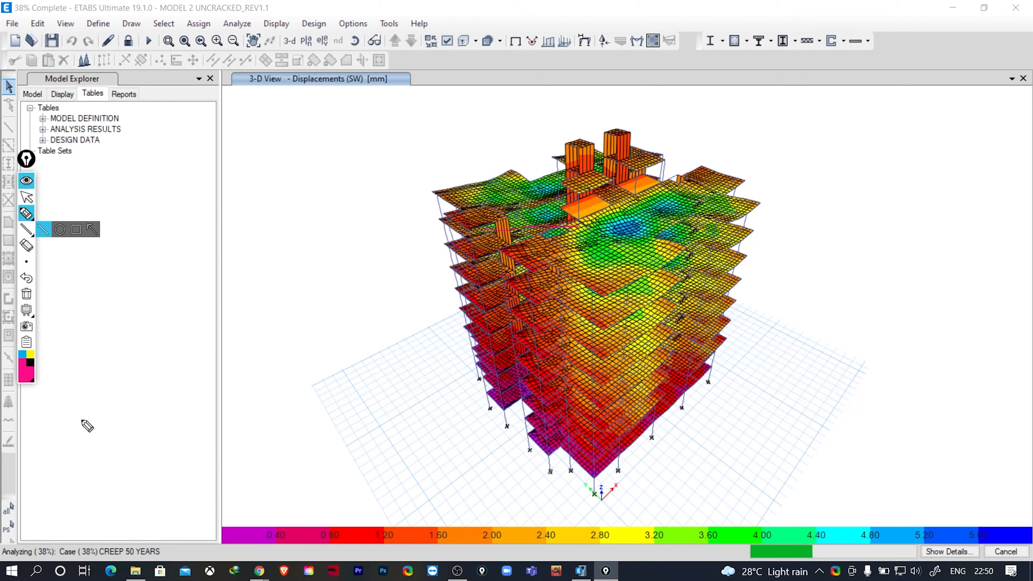
mouse_move(74, 406)
left_mouse_down()
mouse_move(190, 417)
mouse_move(191, 468)
left_mouse_up()
left_click_drag(85, 409, 88, 459)
left_click_drag(133, 411, 133, 457)
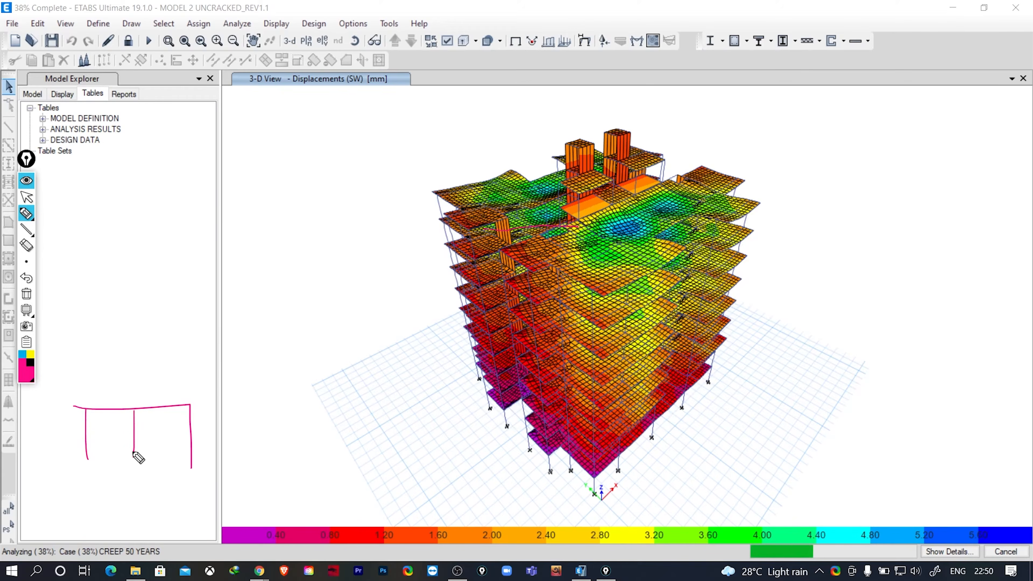
left_click_drag(145, 421, 131, 455)
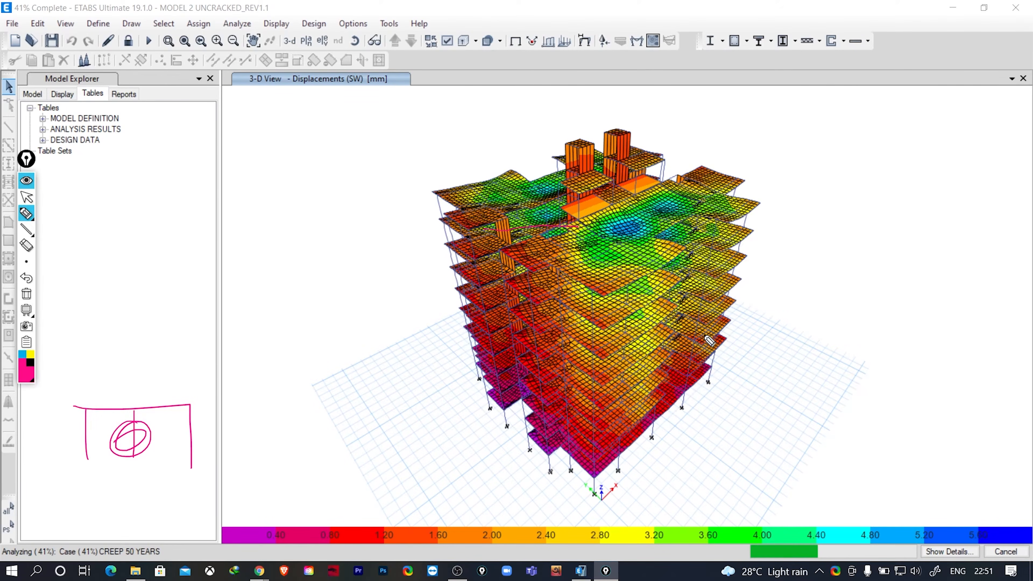
- Add upper-storey strokes and a circled mark to the frame annotation, clear the drawing, and return to the normal cursor
left_click_drag(86, 296, 86, 321)
mouse_move(87, 296)
left_mouse_down()
mouse_move(143, 293)
mouse_move(198, 322)
mouse_move(116, 318)
mouse_move(154, 317)
left_mouse_up()
left_click_drag(174, 305, 174, 310)
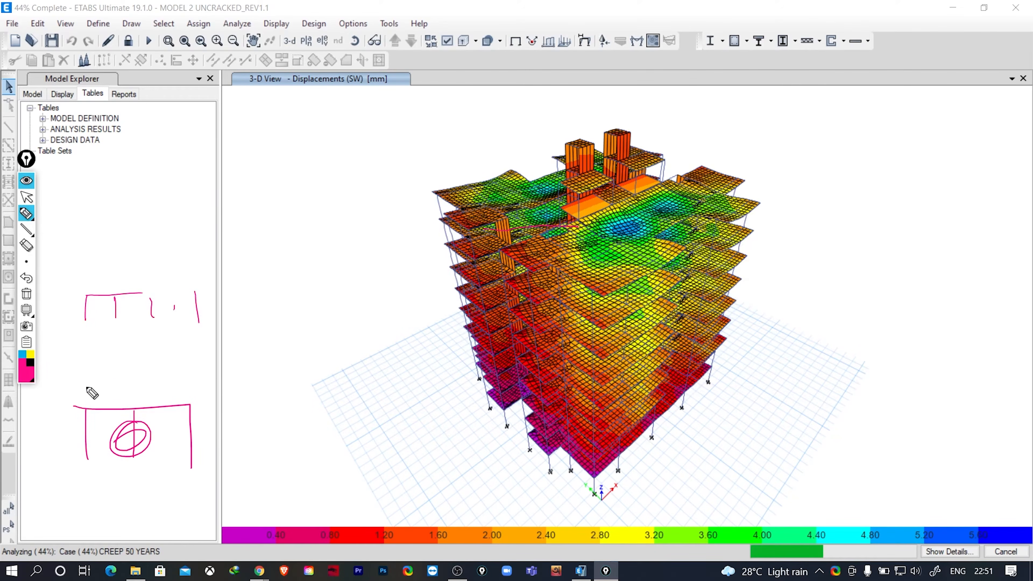
left_click_drag(85, 385, 86, 407)
left_click_drag(84, 385, 115, 380)
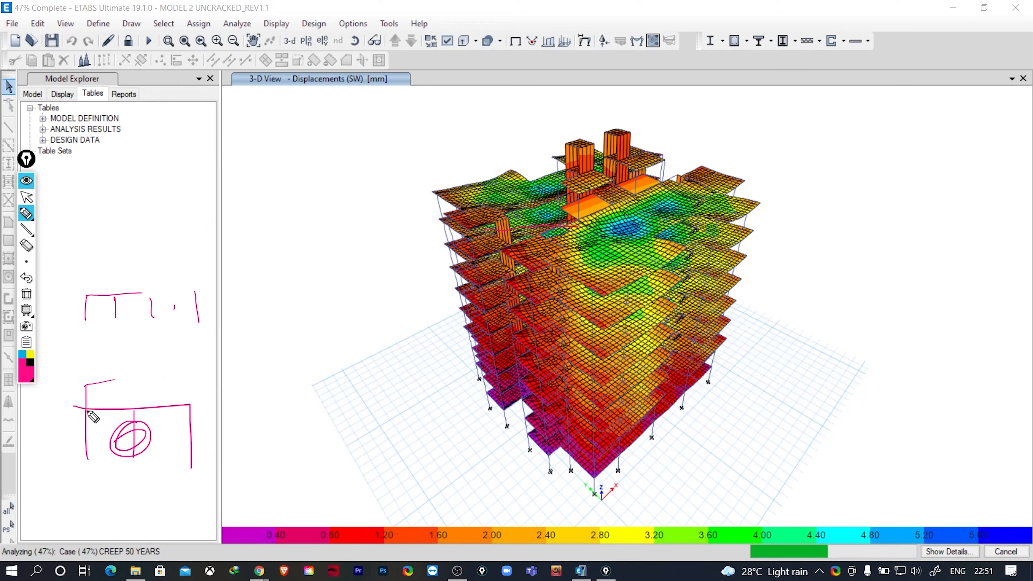
left_click_drag(40, 399, 45, 404)
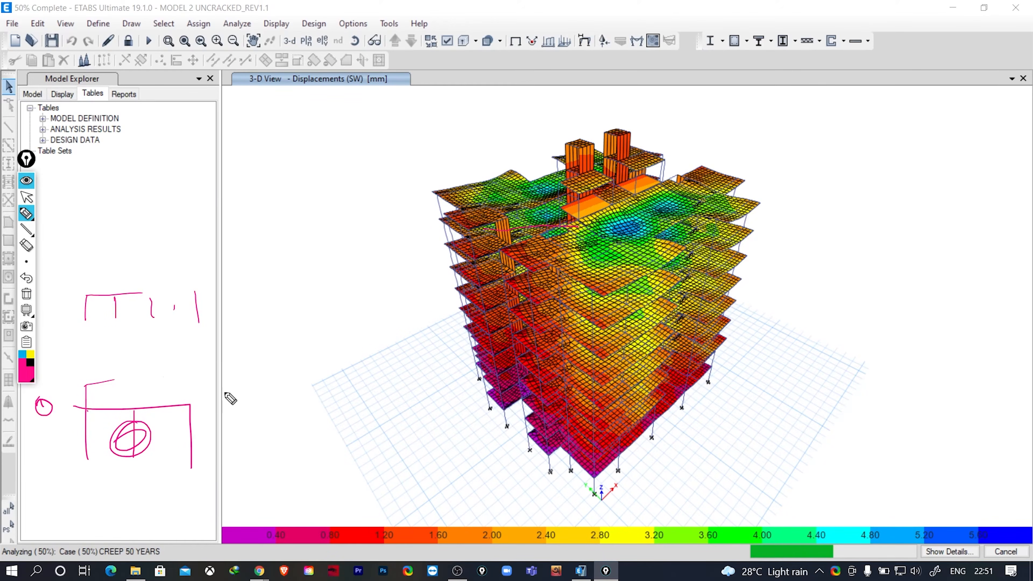
left_click(26, 294)
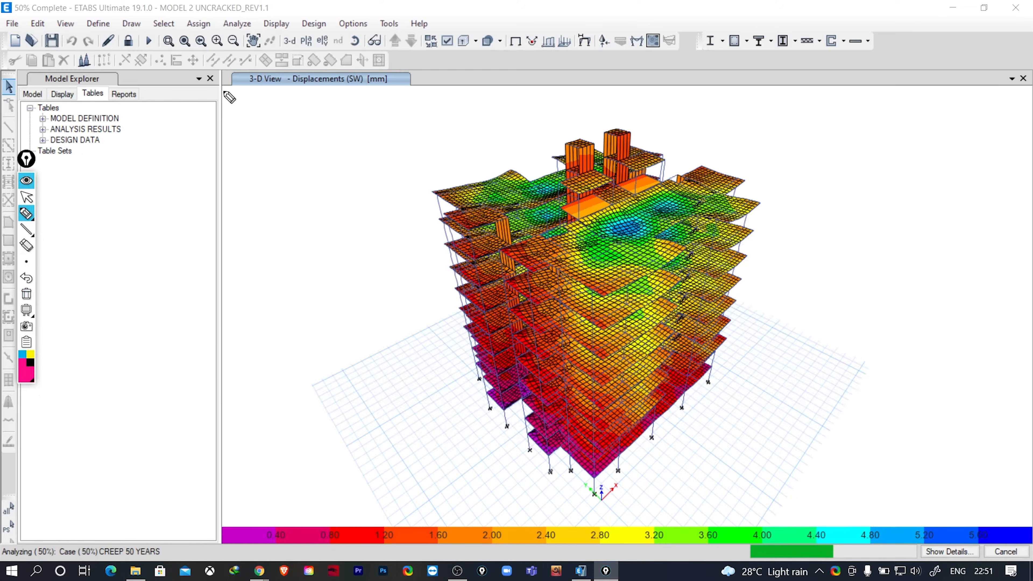
left_click(26, 197)
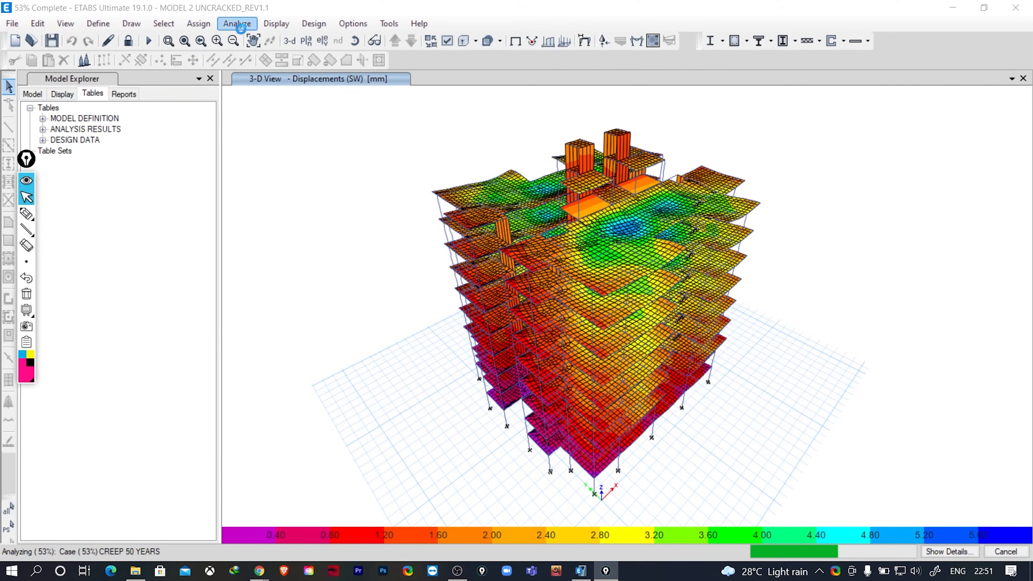
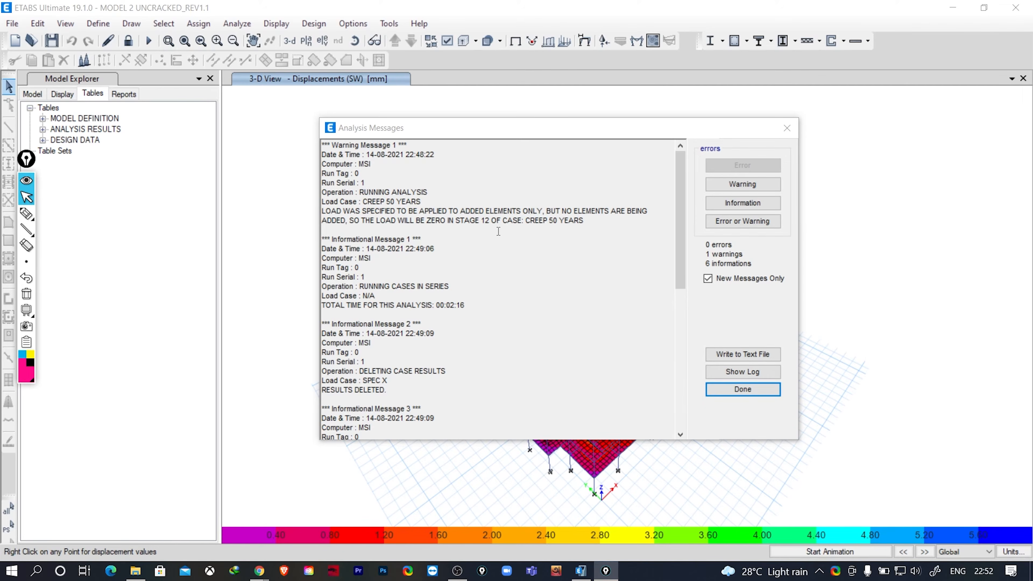
- Close the analysis messages and unlock the model for editing
left_click(787, 128)
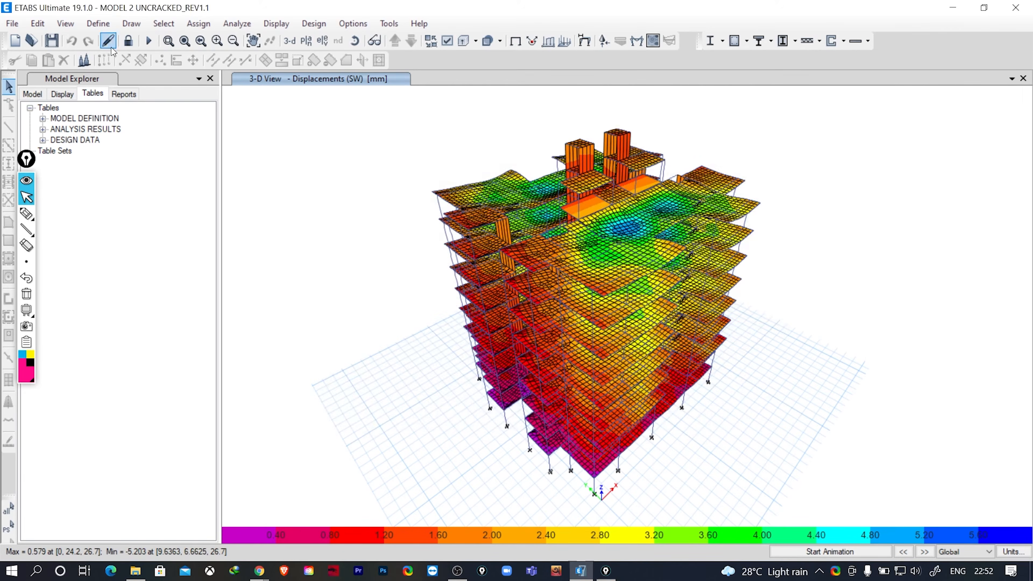
left_click(128, 40)
left_click(527, 340)
- Open the stage operations of the CREEP 50 YEARS load case
left_click(98, 23)
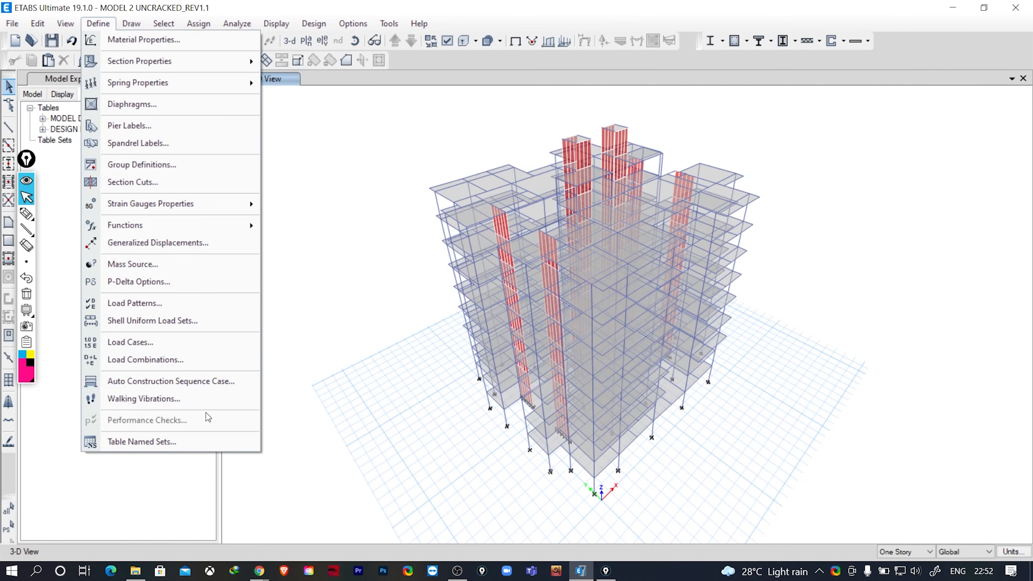
left_click(167, 342)
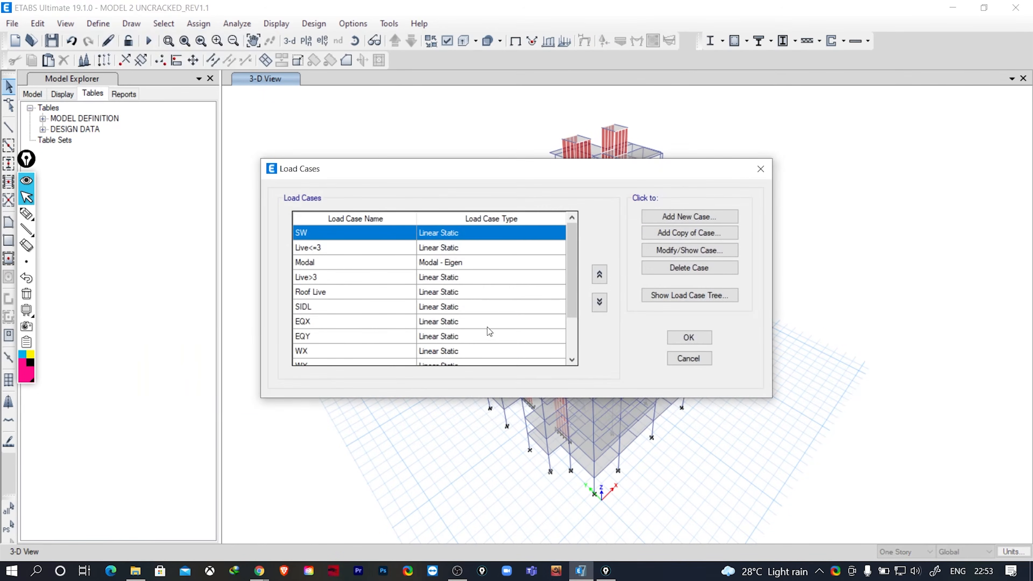
scroll(489, 332, "down", 4)
left_click(346, 353)
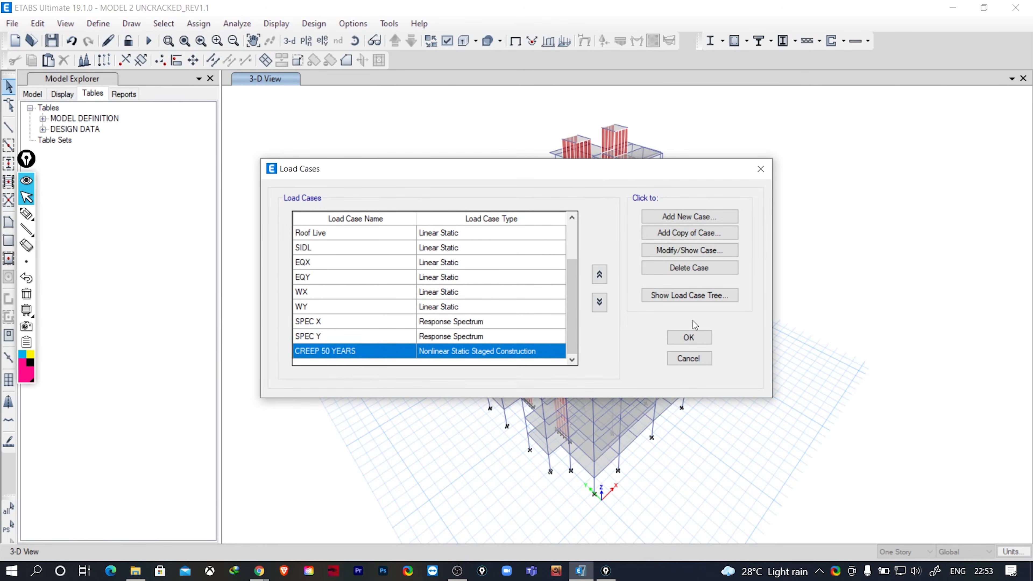
left_click(696, 251)
left_click(382, 391)
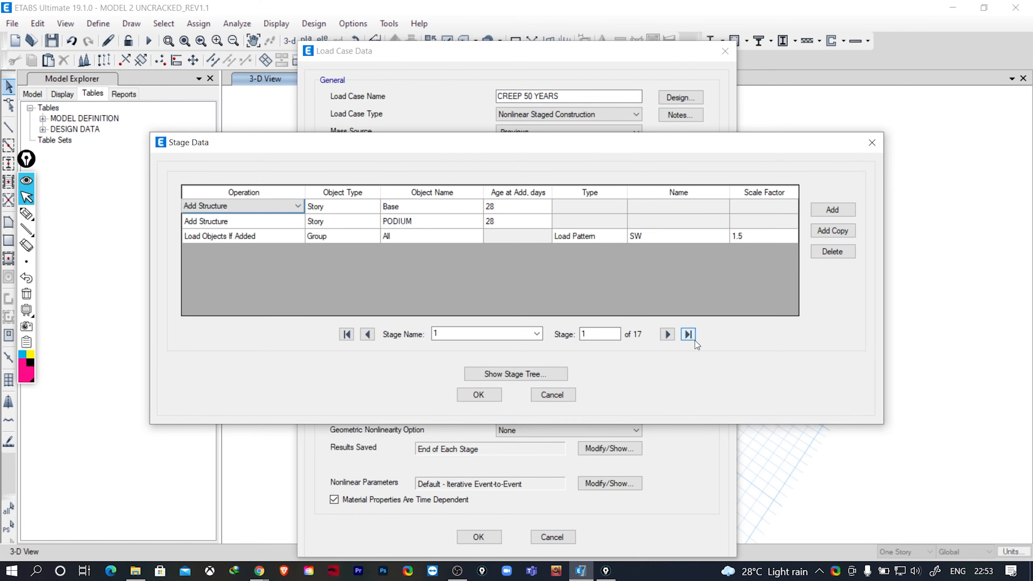
- Go to stage 12, 1YEAR, select Load Objects as its operation, and accept the load case definitions
left_click(669, 335)
left_click(669, 335)
left_click(668, 335)
left_click(668, 335)
left_click(668, 335)
left_click(668, 335)
left_click(669, 335)
left_click(668, 335)
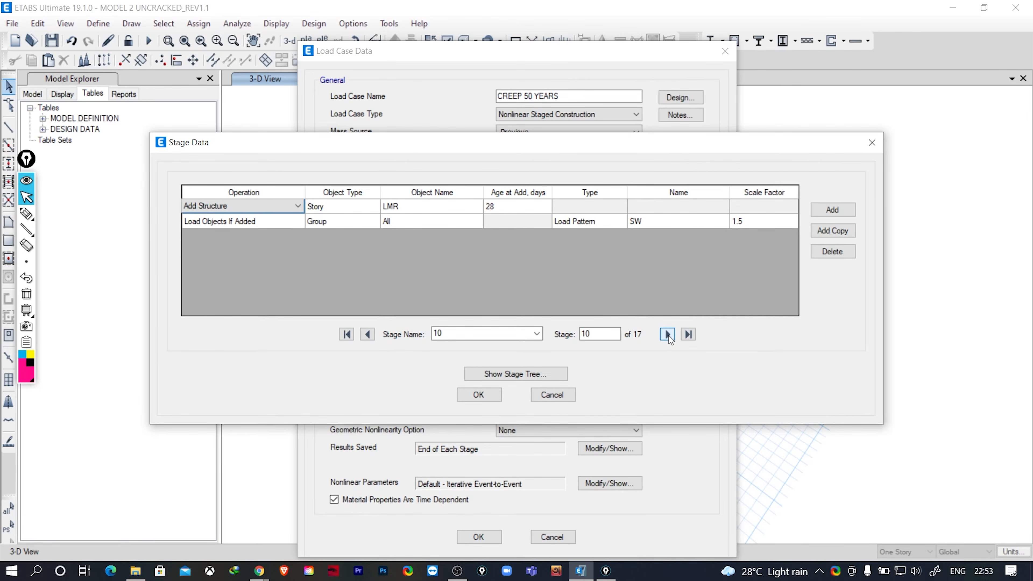
left_click(669, 335)
left_click(668, 335)
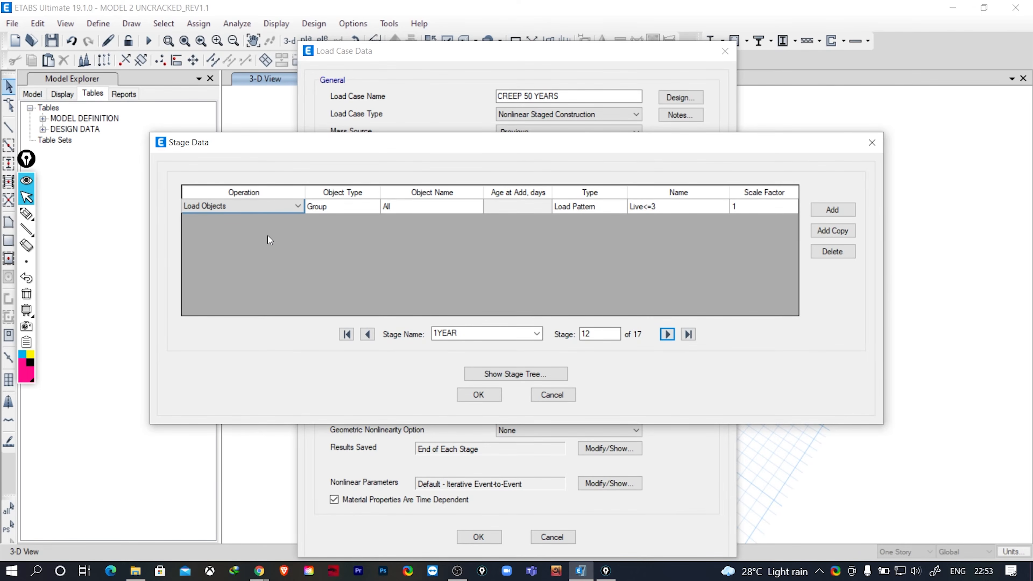
left_click(255, 208)
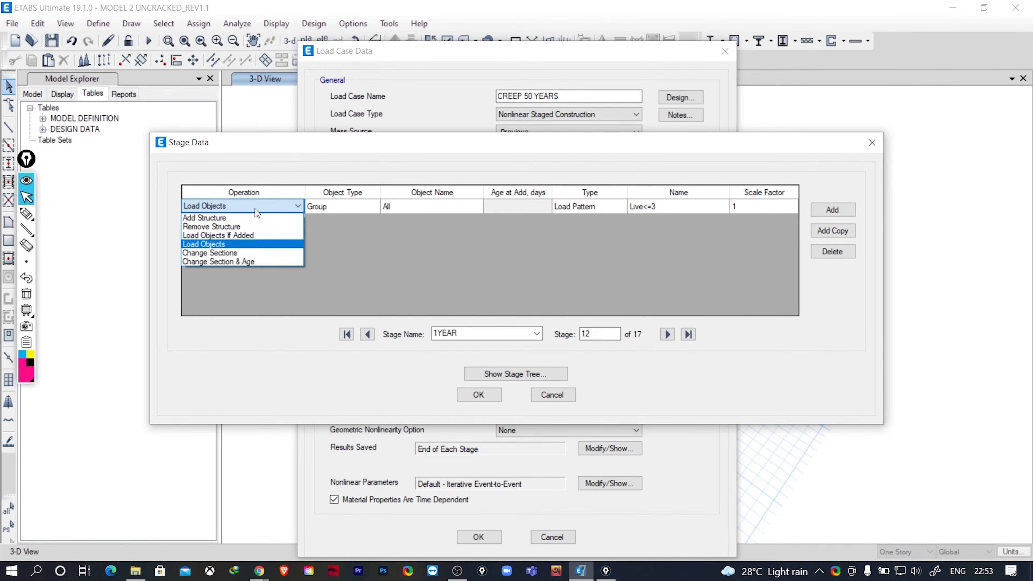
left_click(220, 245)
left_click(478, 394)
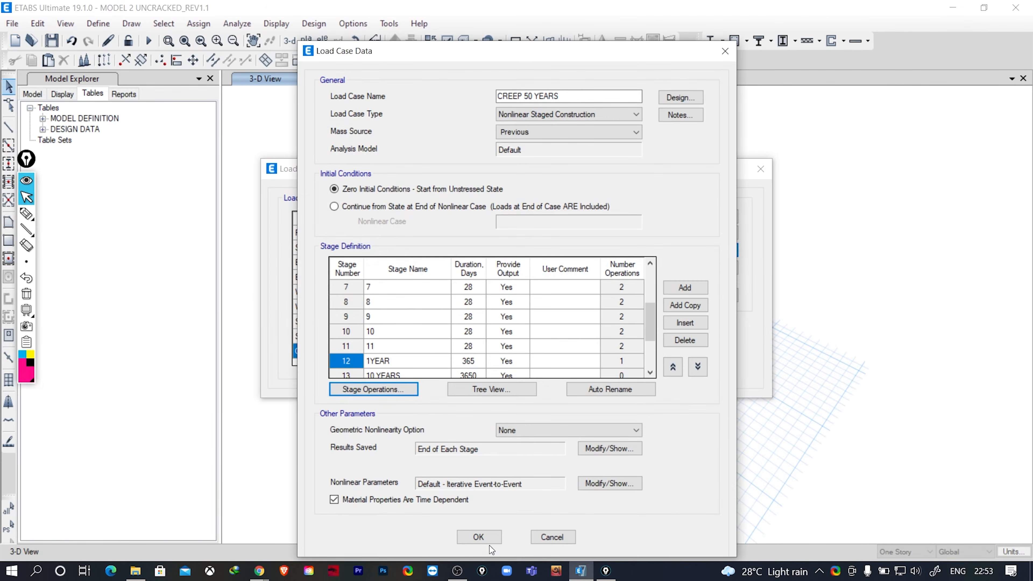
left_click(488, 540)
left_click(685, 340)
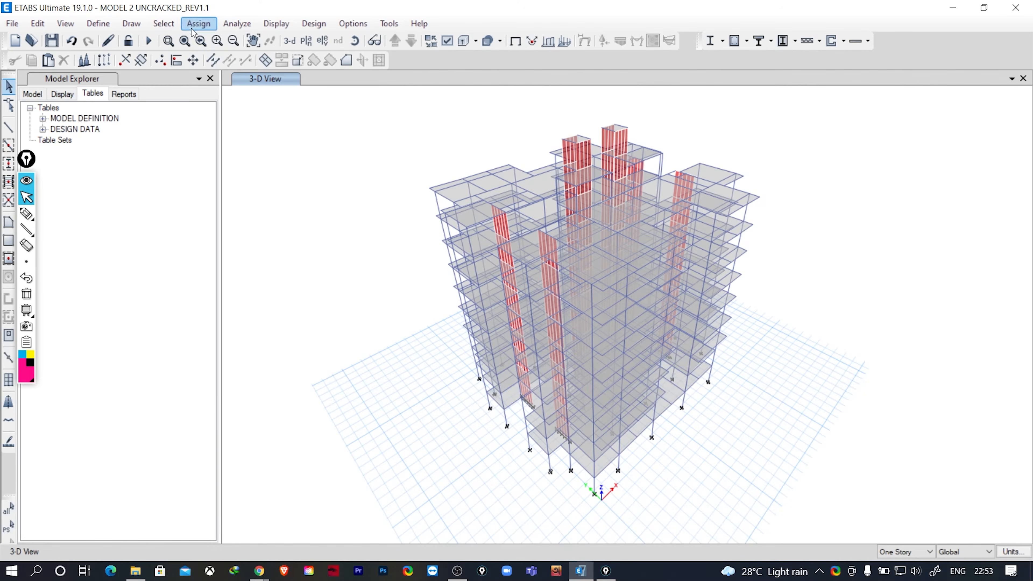
left_click(235, 23)
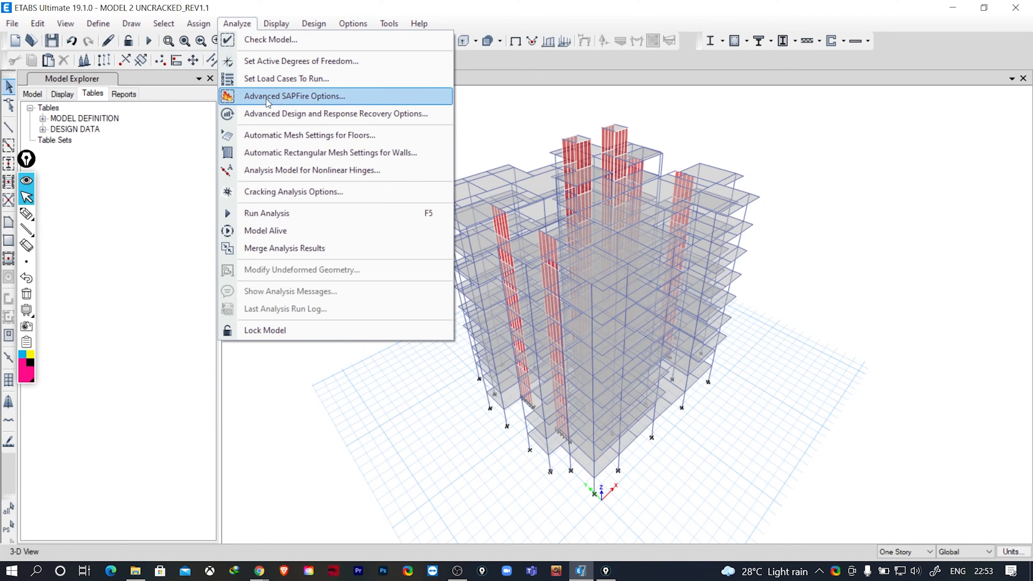
left_click(294, 65)
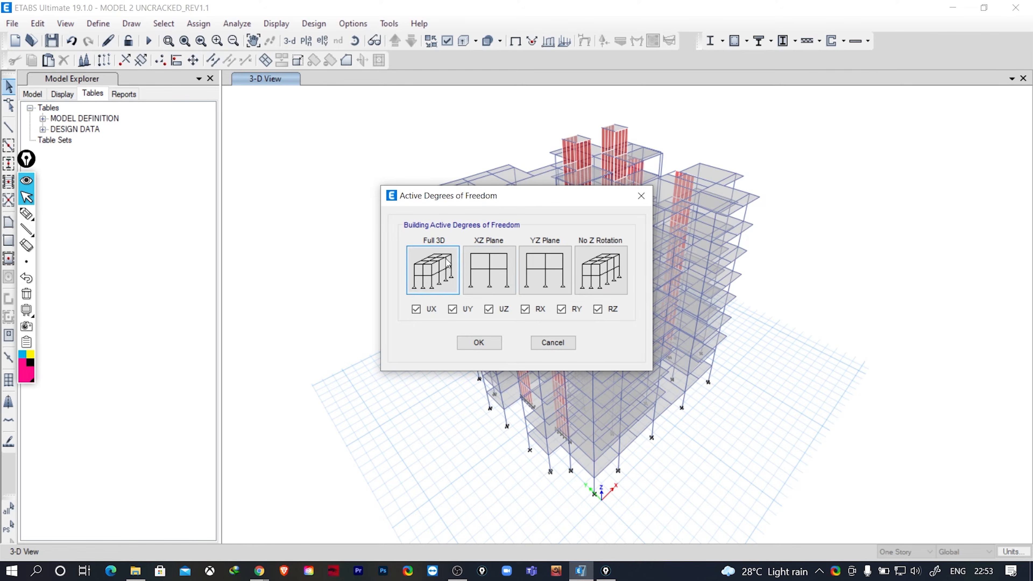
left_click(549, 343)
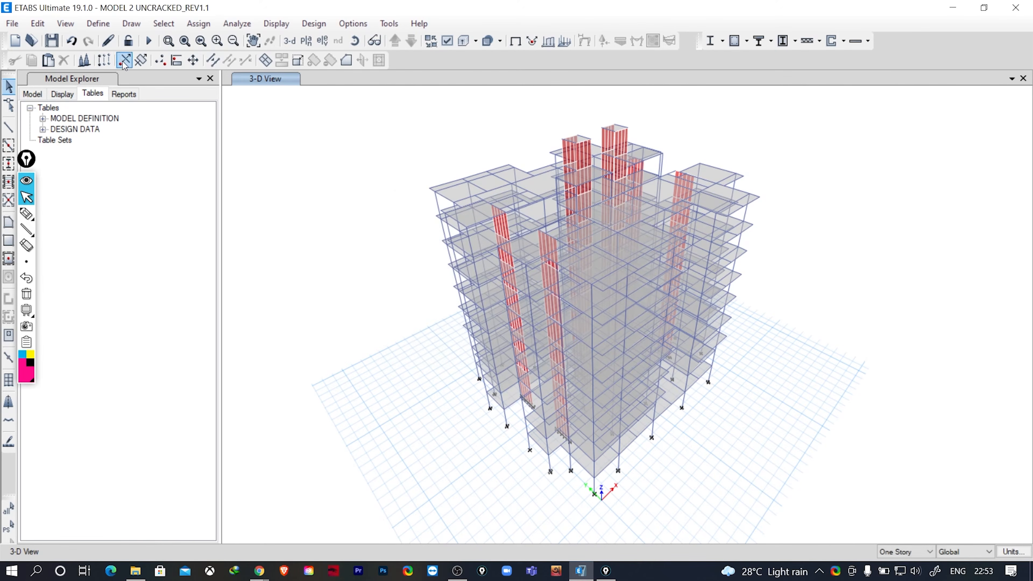
- Set the advanced SAPFire solver option to Multi-threaded Solver and accept it
left_click(249, 25)
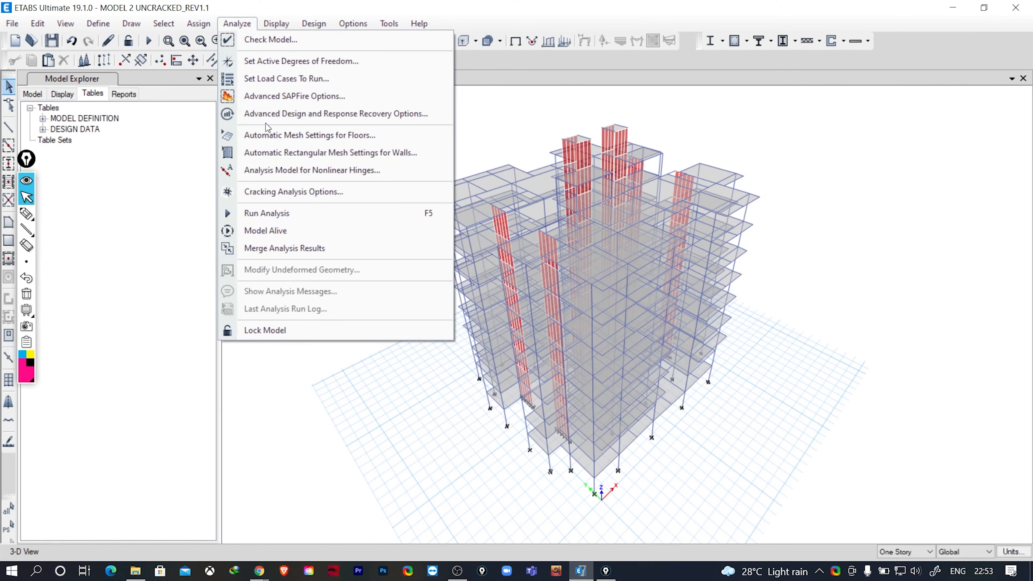
left_click(278, 99)
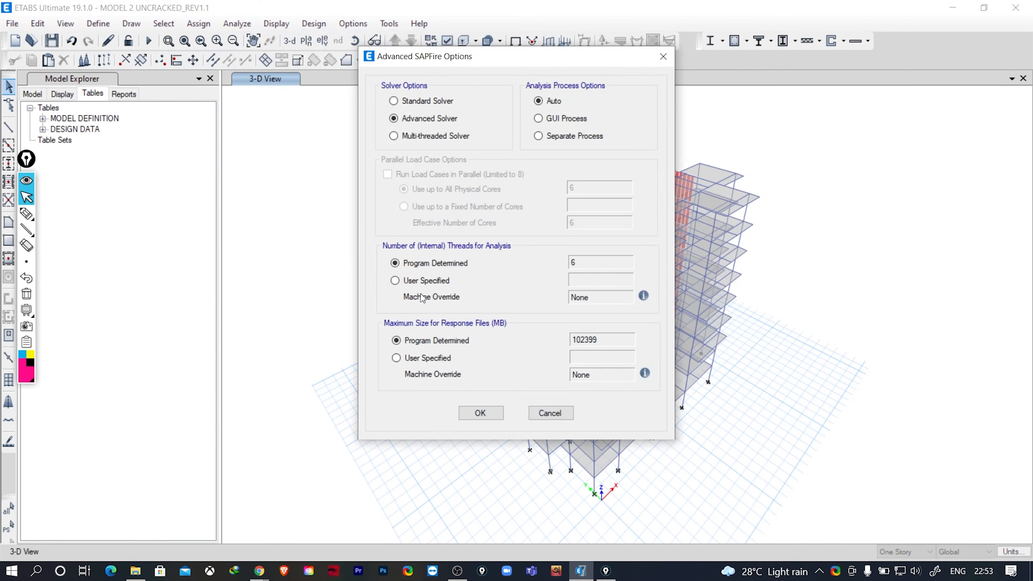
left_click(399, 137)
left_click(480, 412)
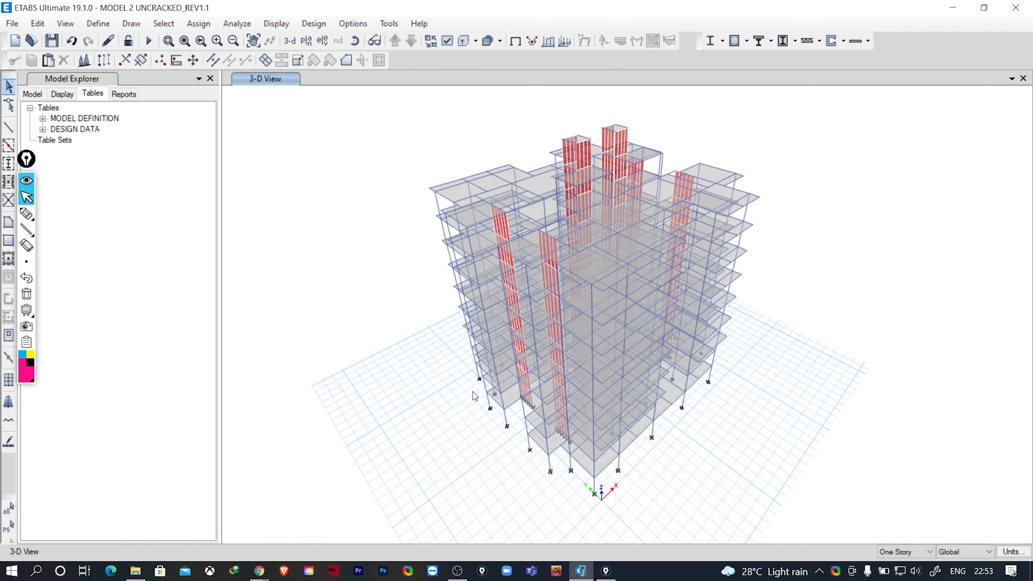
- Switch to MSI Dragon Center, turn on Gaming Mode, and return to ETABS
left_click(333, 571)
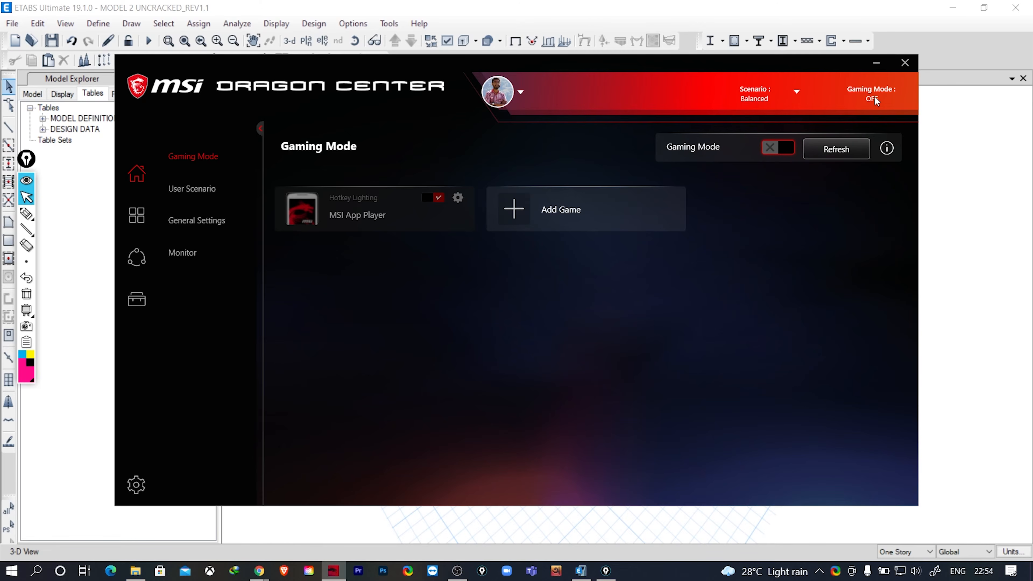
left_click(775, 149)
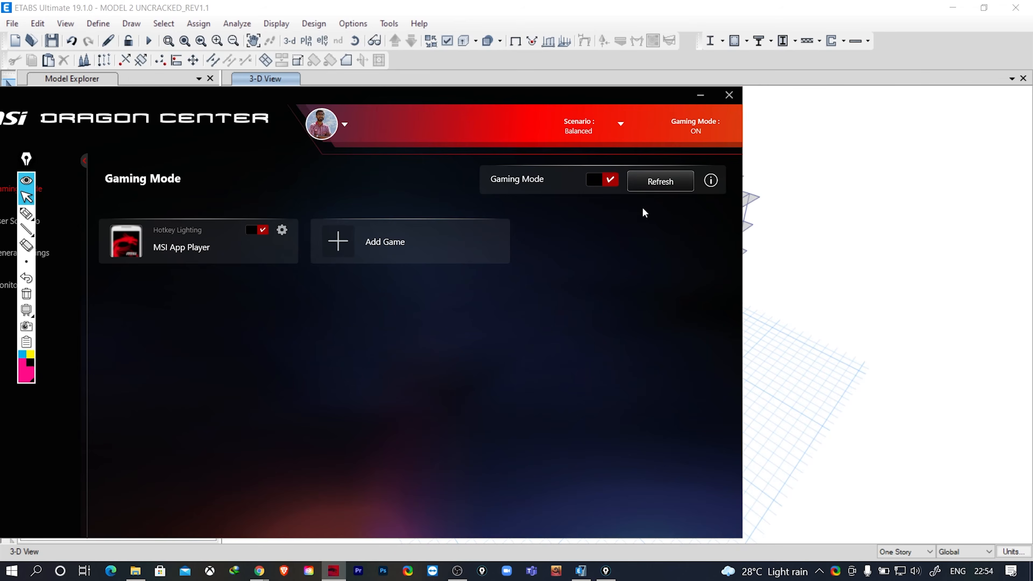
left_click(845, 92)
- Run the analysis with the multi-threaded solver
left_click(148, 40)
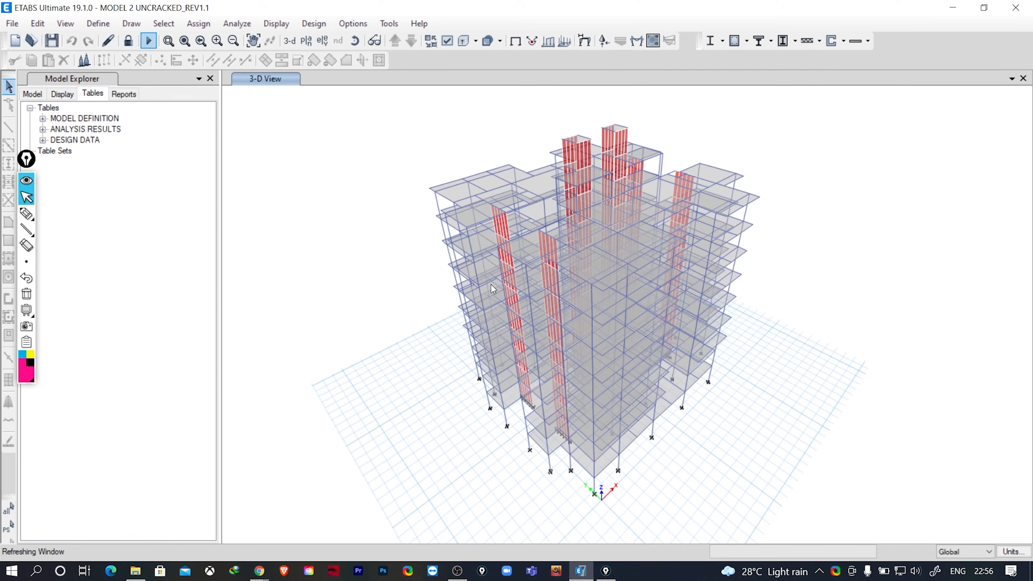
mouse_move(491, 285)
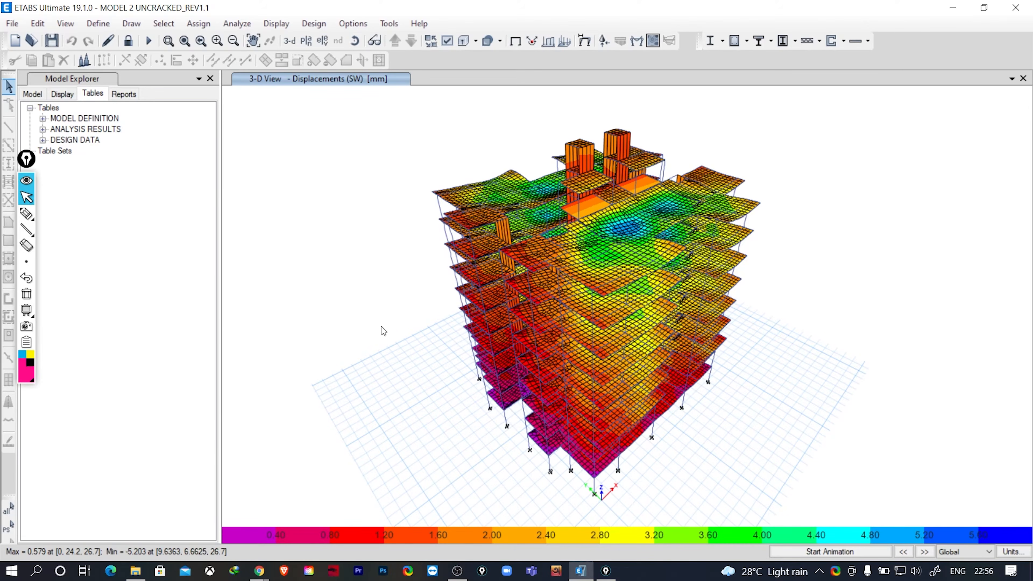
- Display the deformed shape of the CREEP 50 YEARS case at step number 1 with Displacement UZ contours
left_click(582, 45)
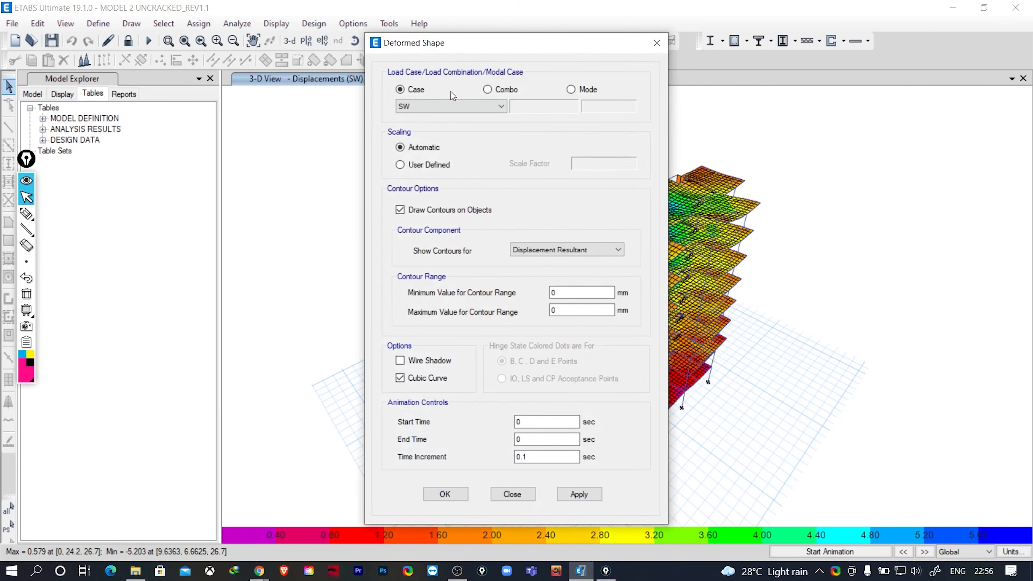
left_click_drag(457, 37, 163, 39)
left_click(148, 109)
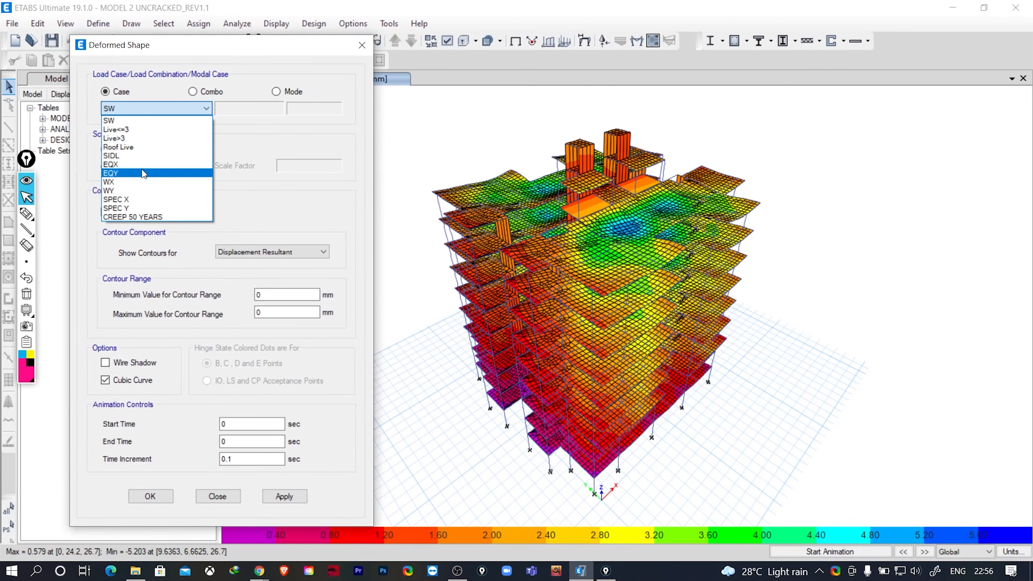
left_click(144, 218)
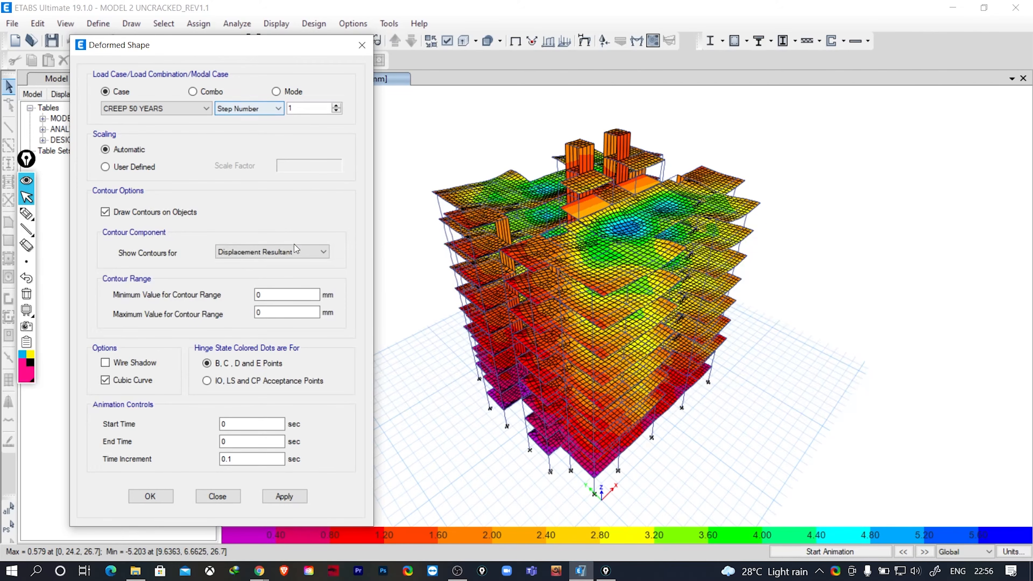
left_click(233, 255)
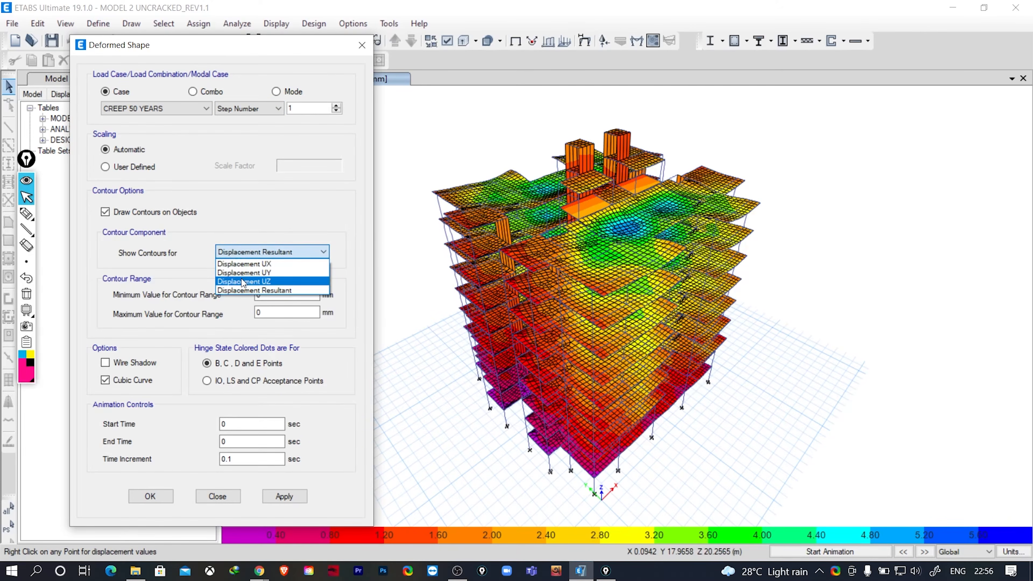
left_click(242, 279)
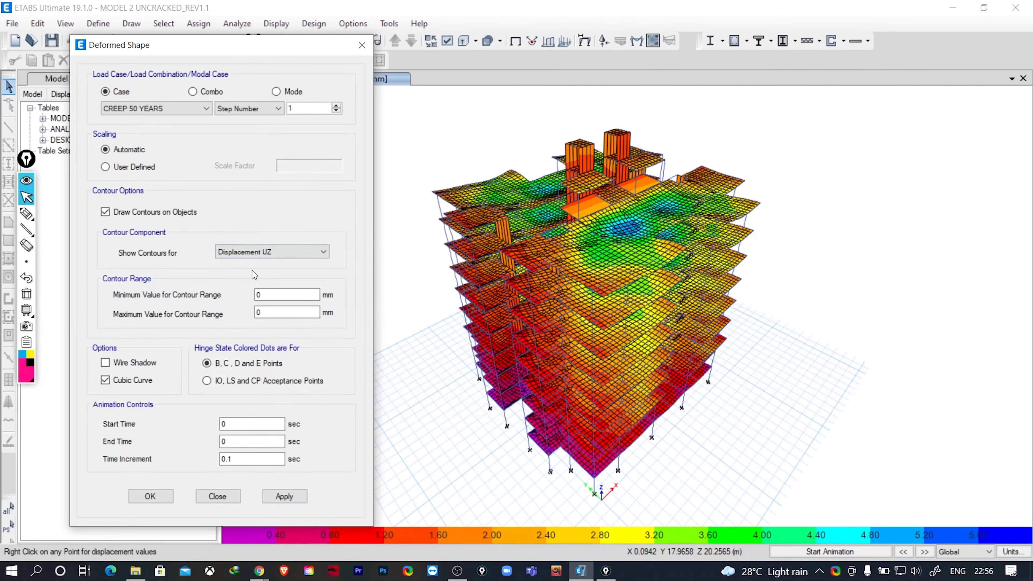
left_click(293, 498)
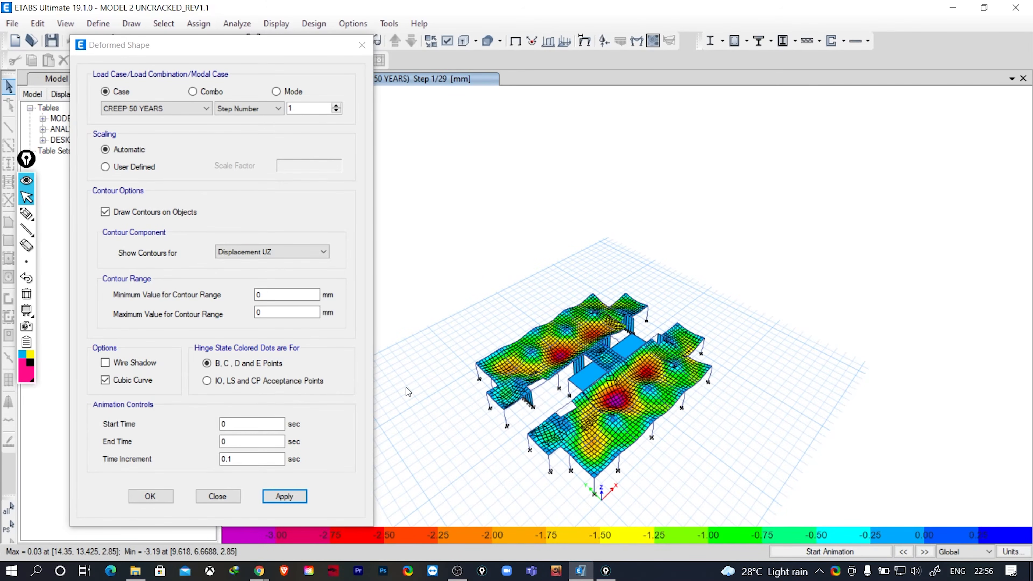
left_click_drag(225, 46, 176, 29)
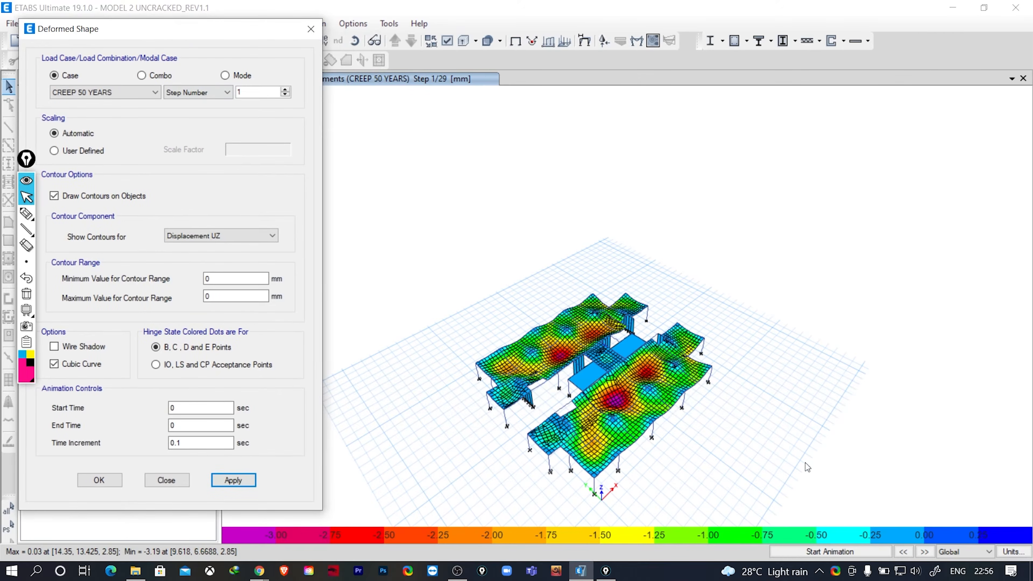
left_click(310, 30)
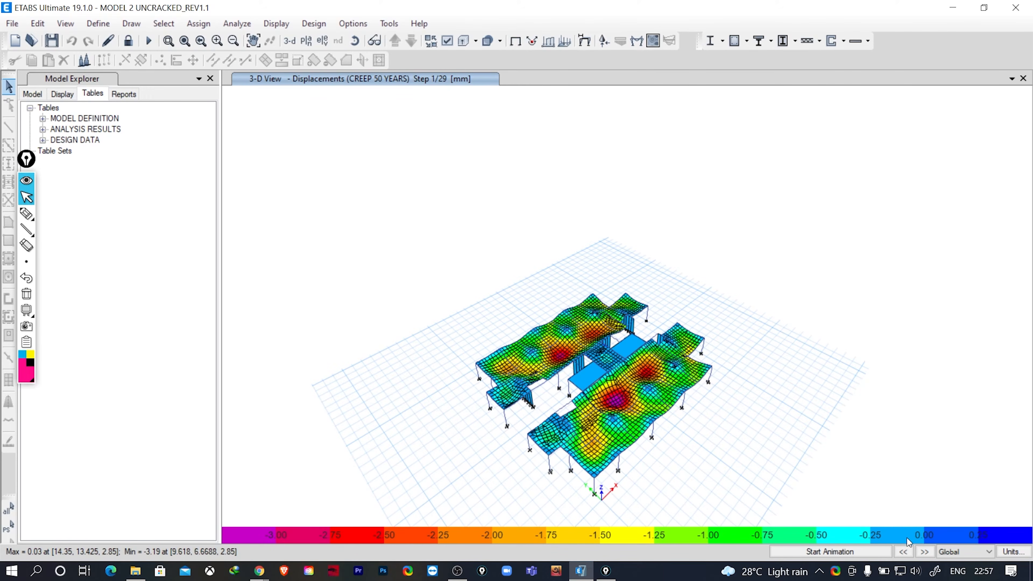
- Advance the CREEP 50 YEARS displacement contours one step at a time to step 4 and check joint displacements on the slabs
left_click(925, 553)
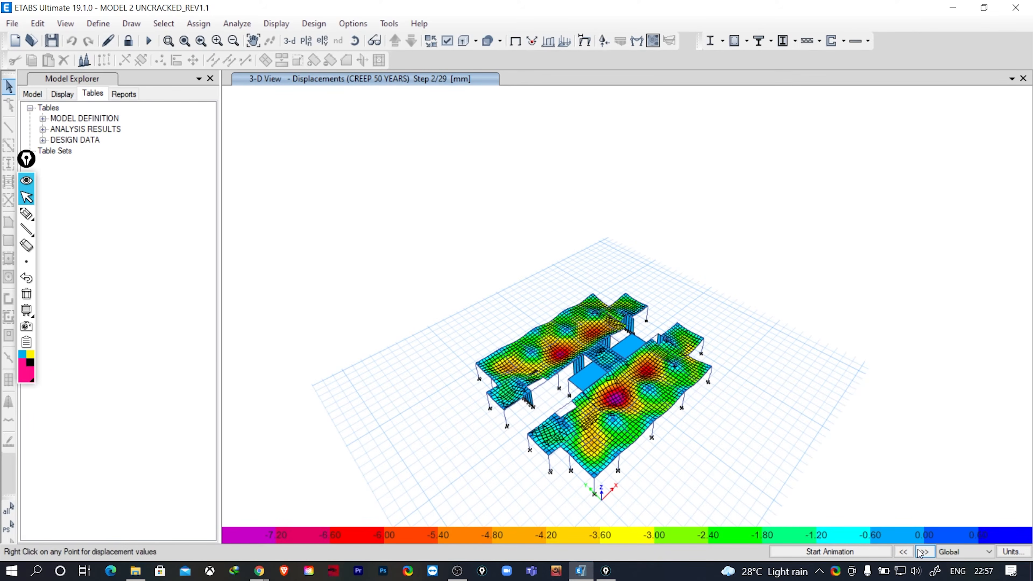
right_click(669, 462)
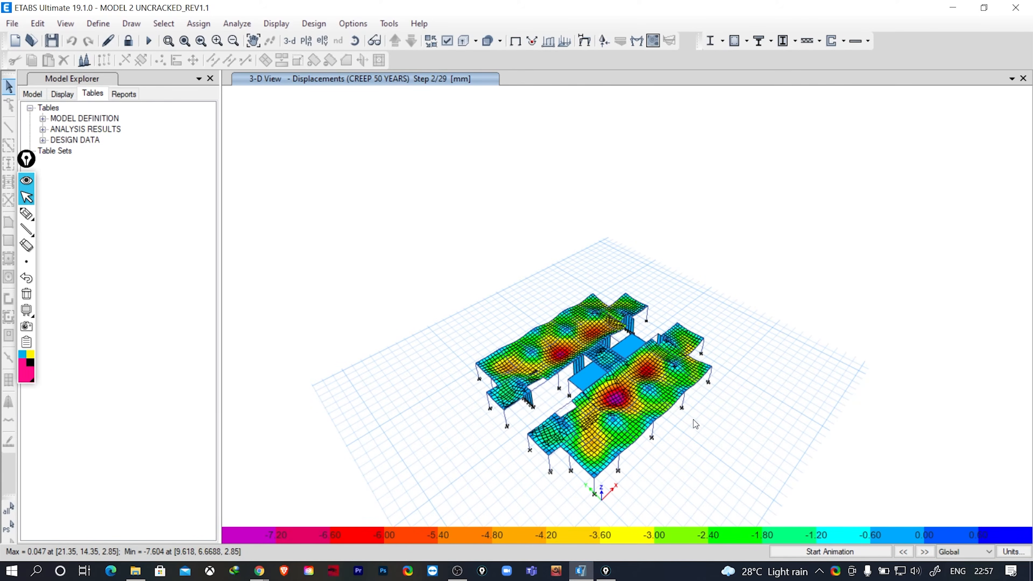
mouse_move(687, 438)
middle_mouse_down("shift")
mouse_move(684, 406)
mouse_move(684, 421)
middle_mouse_up("shift")
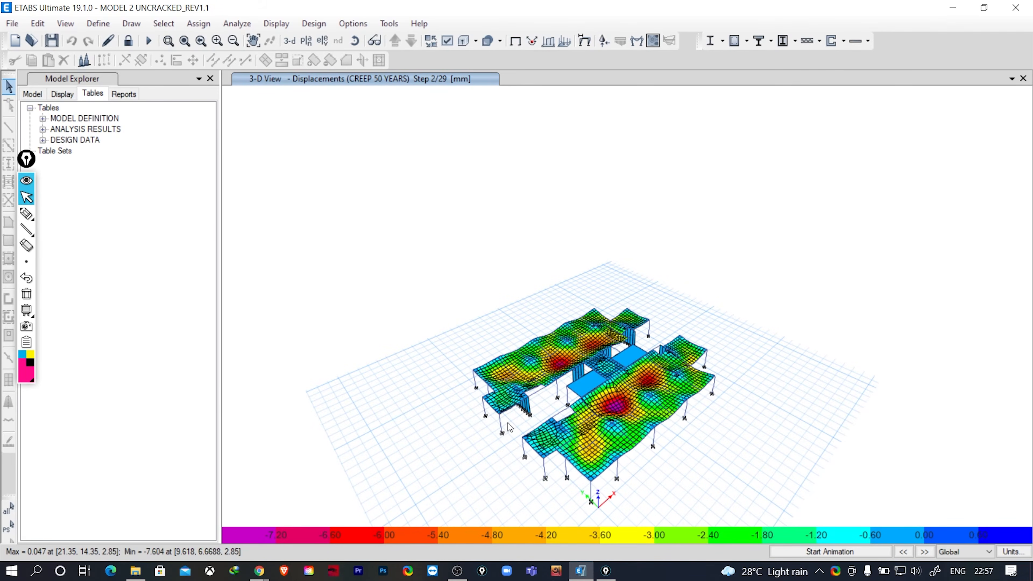
right_click(571, 319)
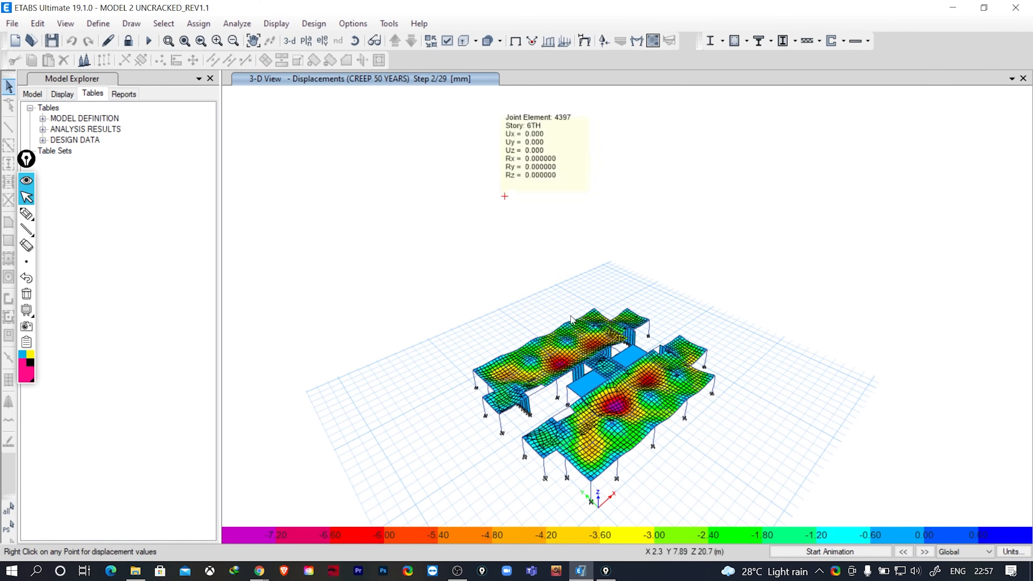
left_click(925, 552)
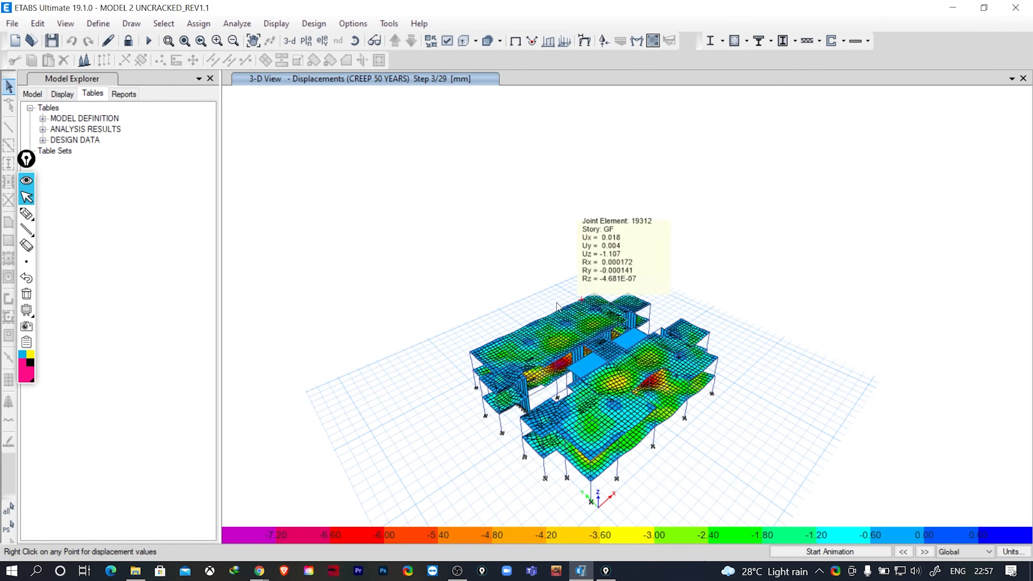
mouse_move(699, 356)
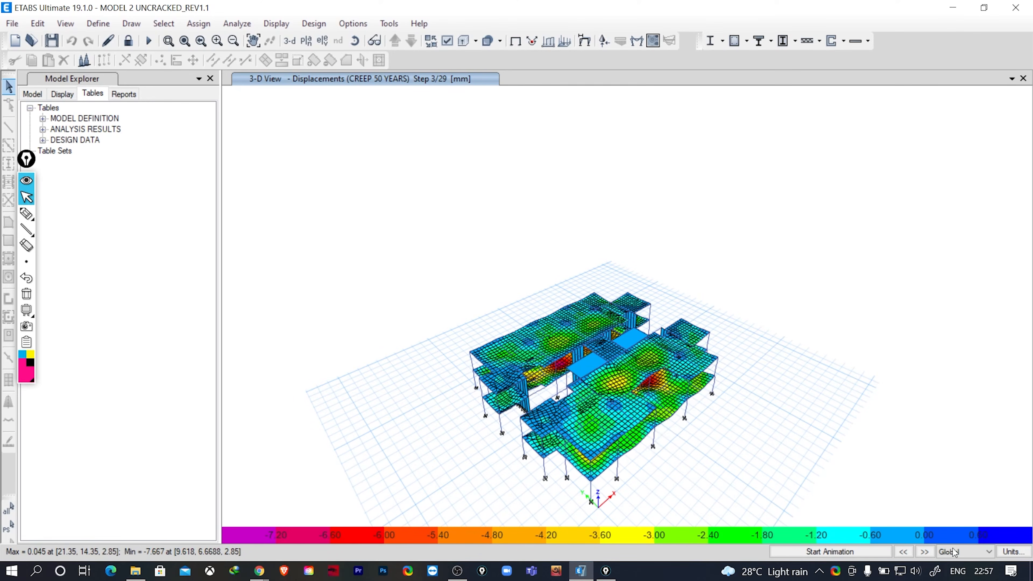
left_click(925, 552)
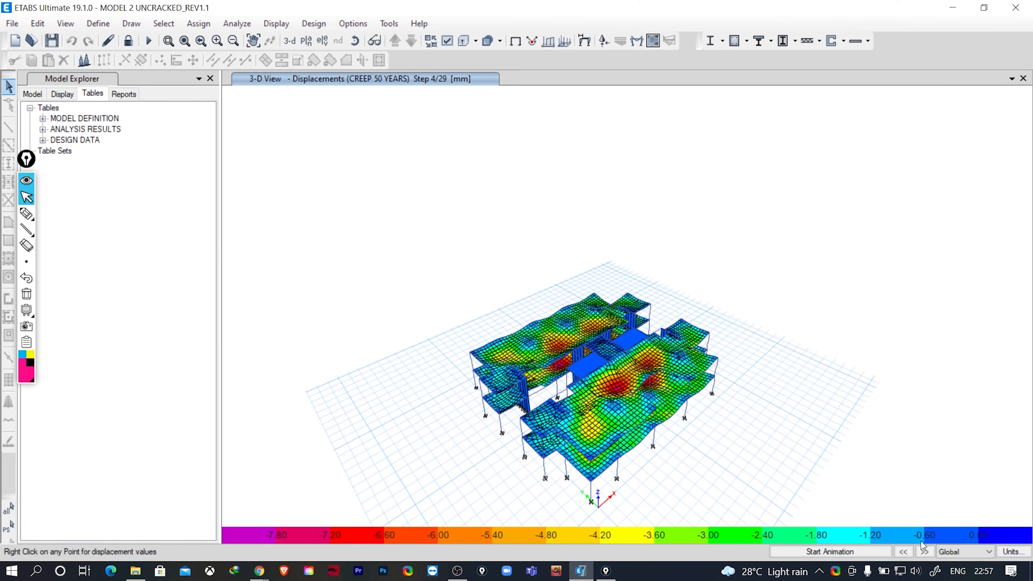
- Step the CREEP 50 YEARS displacement contours forward through the story-by-story construction stages, from step 5 to step 18
mouse_move(634, 423)
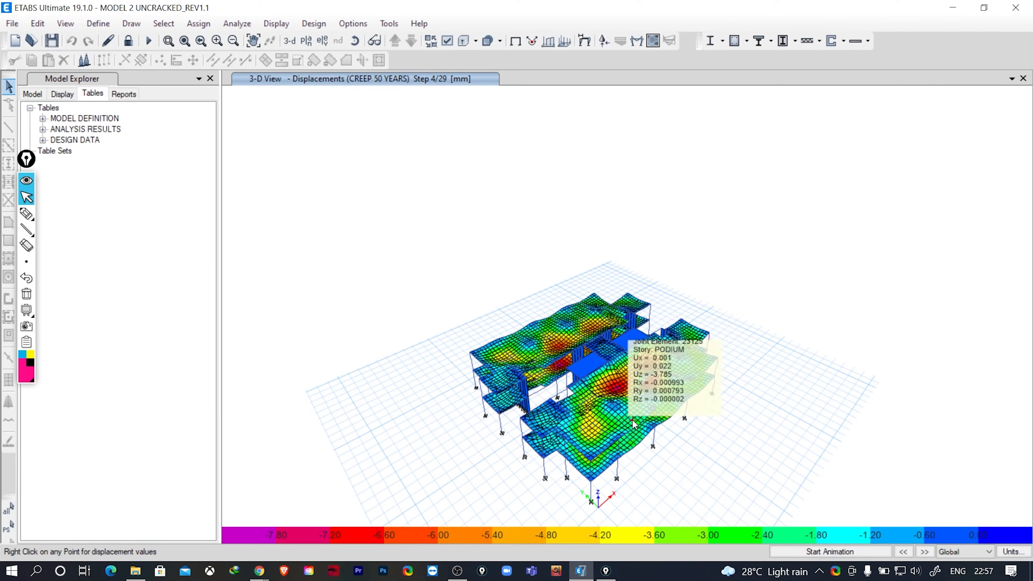
left_click(925, 552)
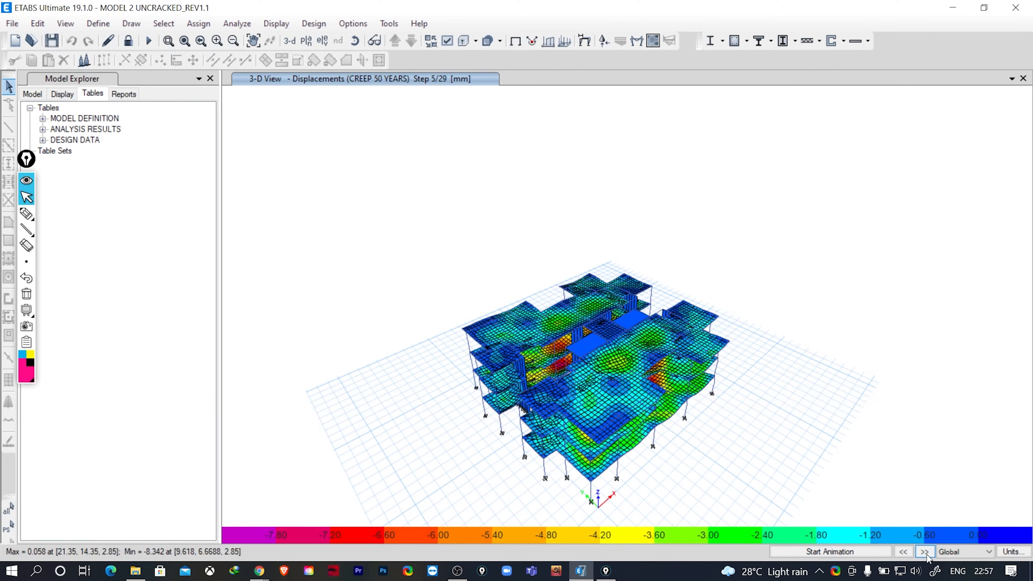
left_click(926, 553)
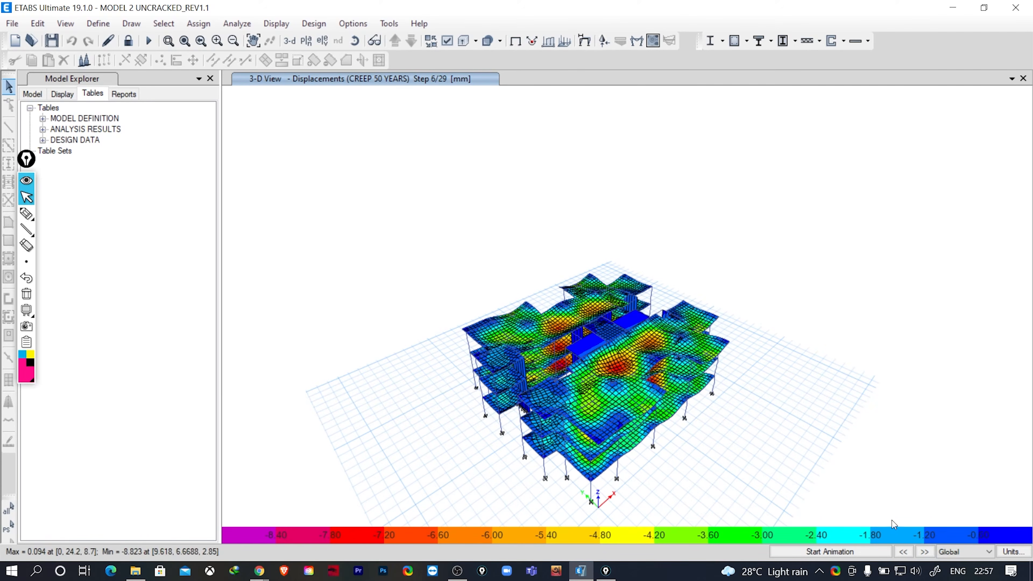
left_click(927, 554)
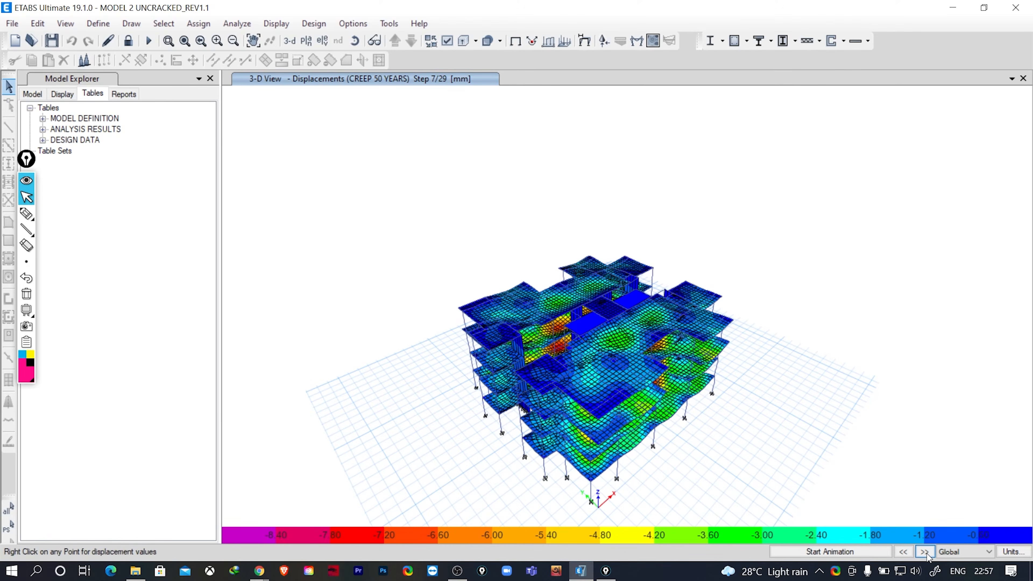
left_click(925, 553)
left_click(925, 552)
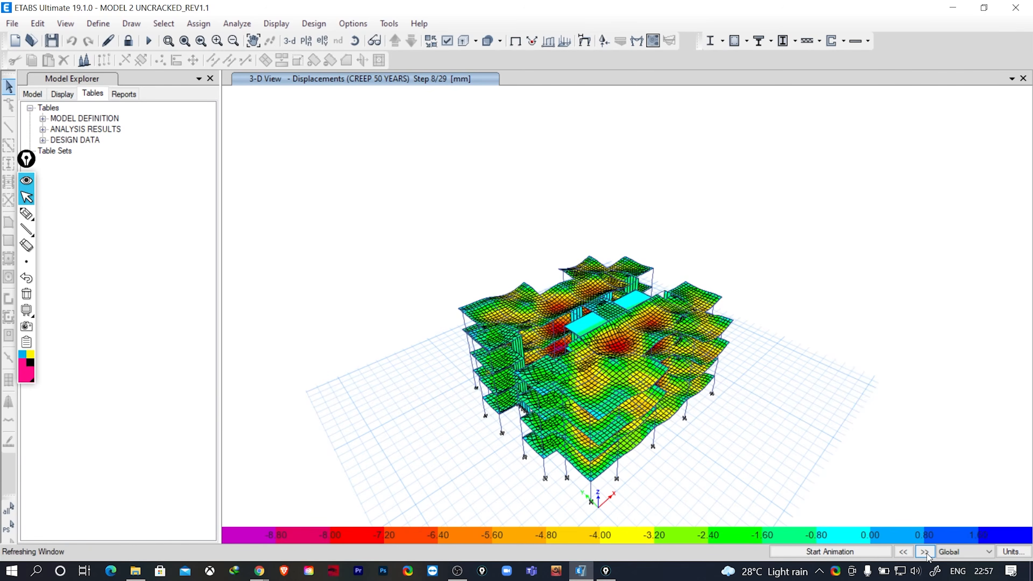
left_click(925, 553)
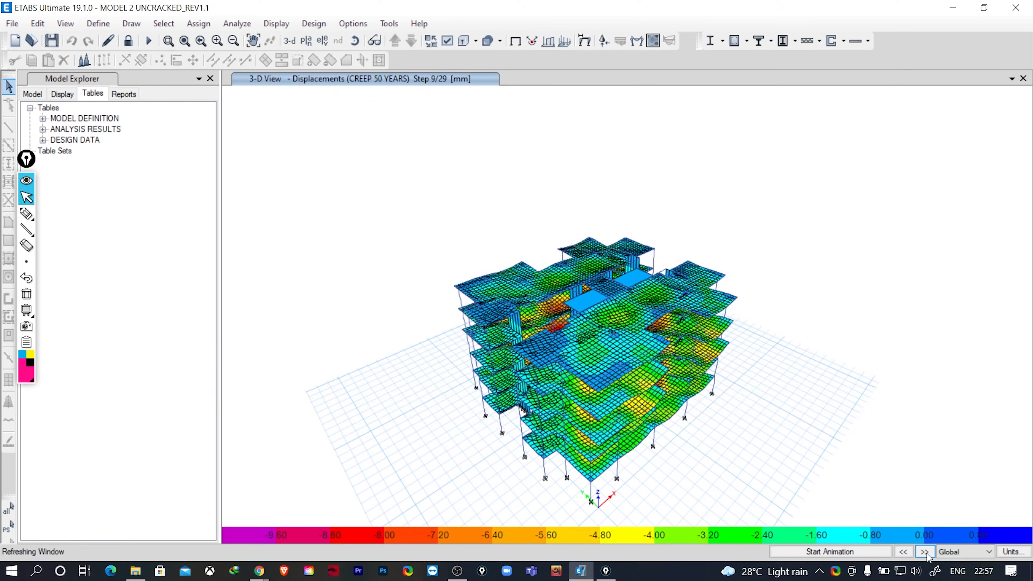
left_click(925, 552)
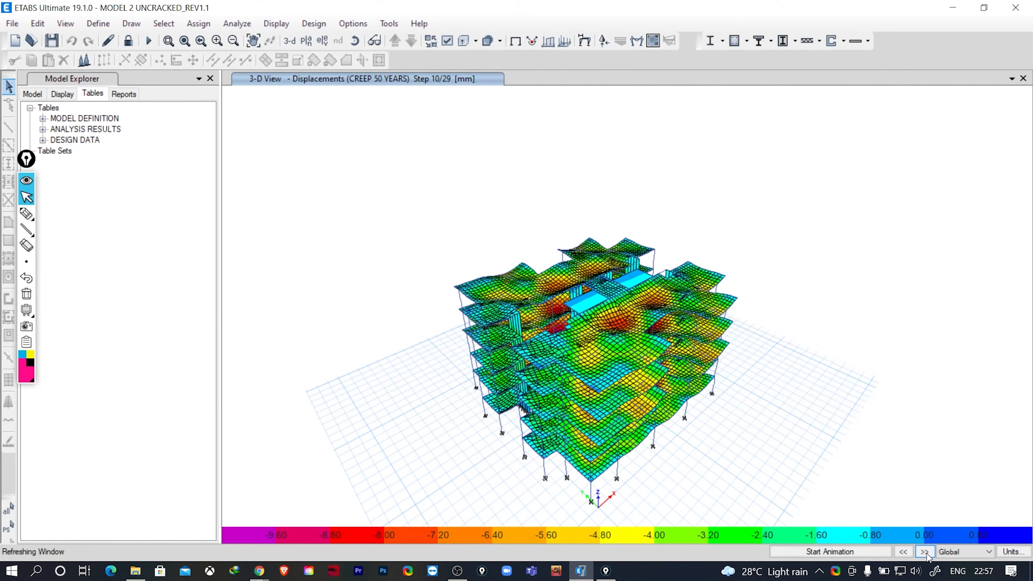
left_click(925, 552)
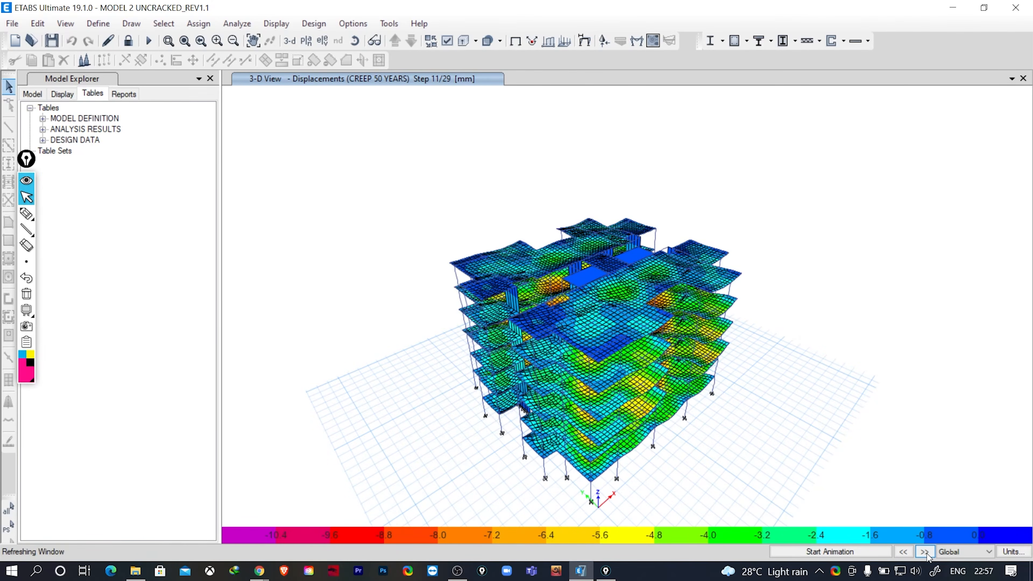
left_click(925, 552)
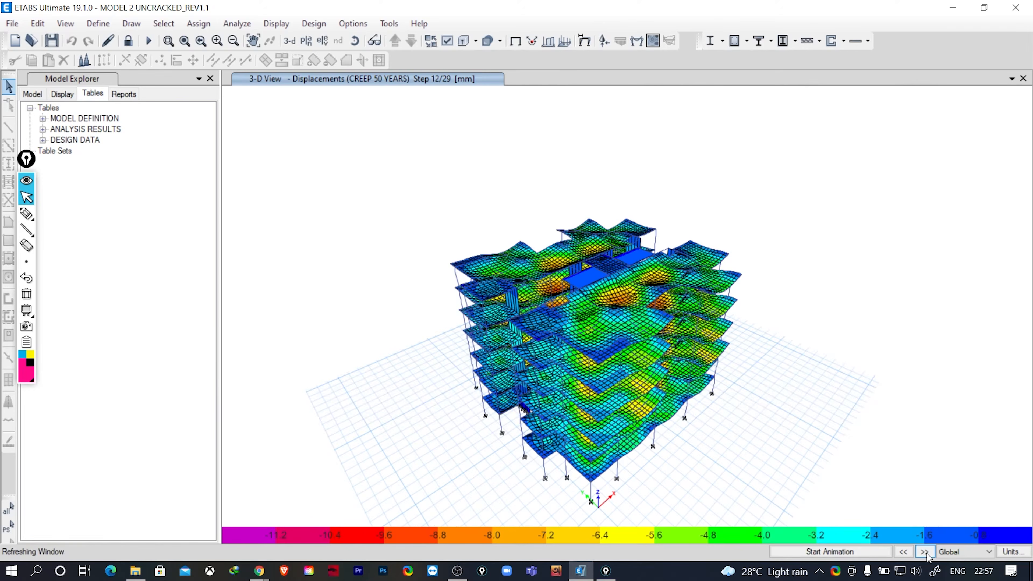
left_click(926, 552)
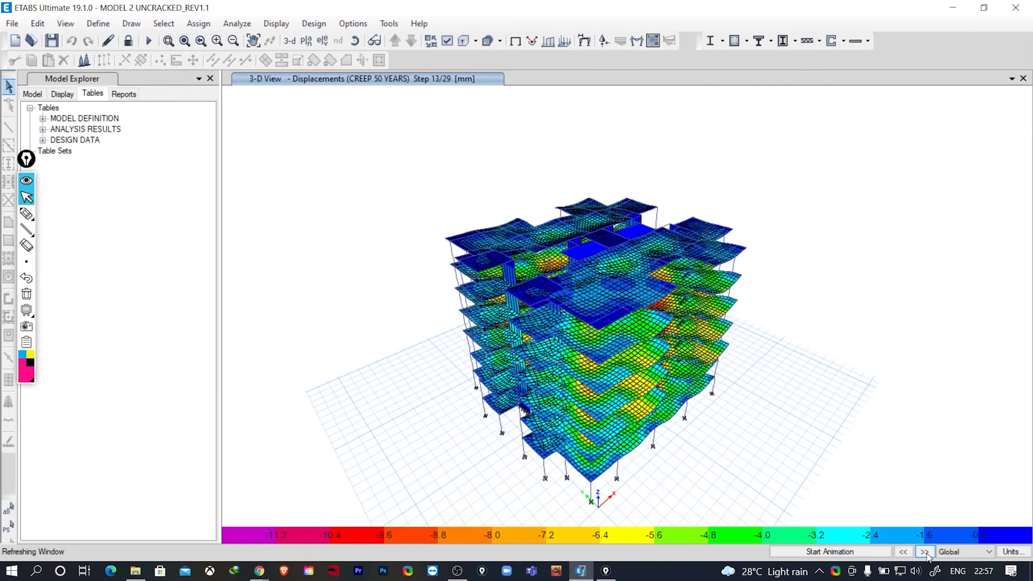
left_click(925, 552)
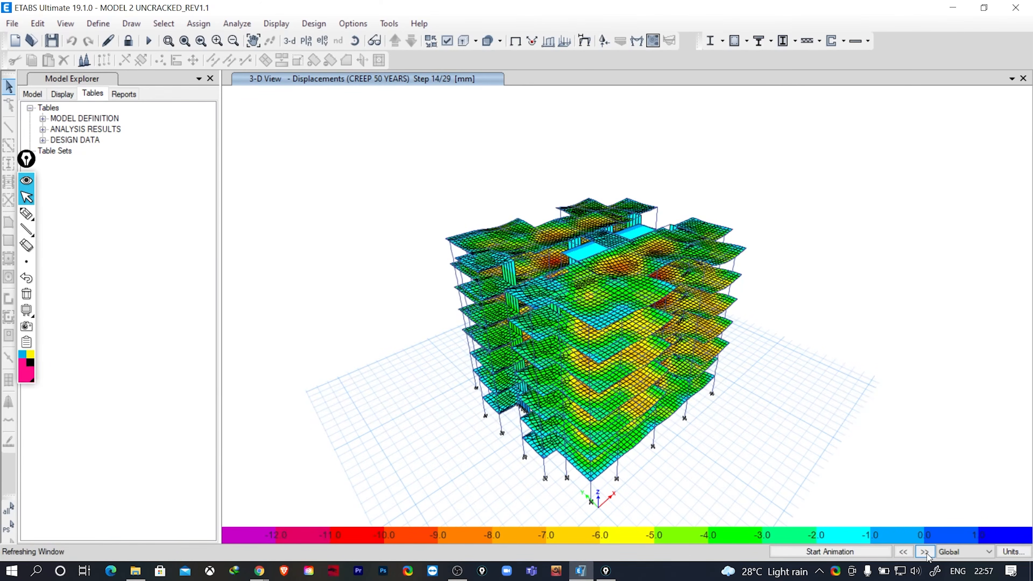
left_click(925, 552)
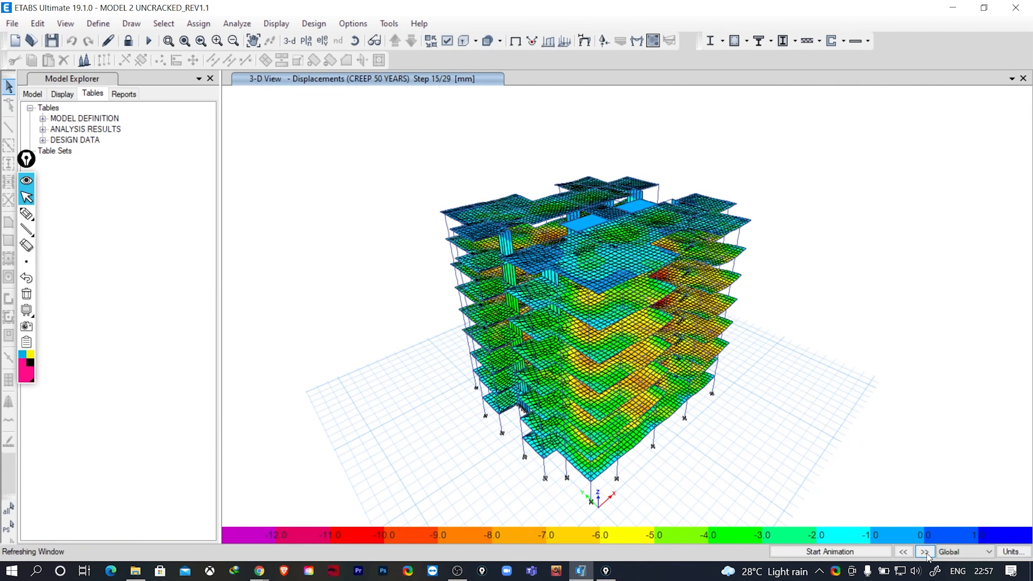
left_click(925, 552)
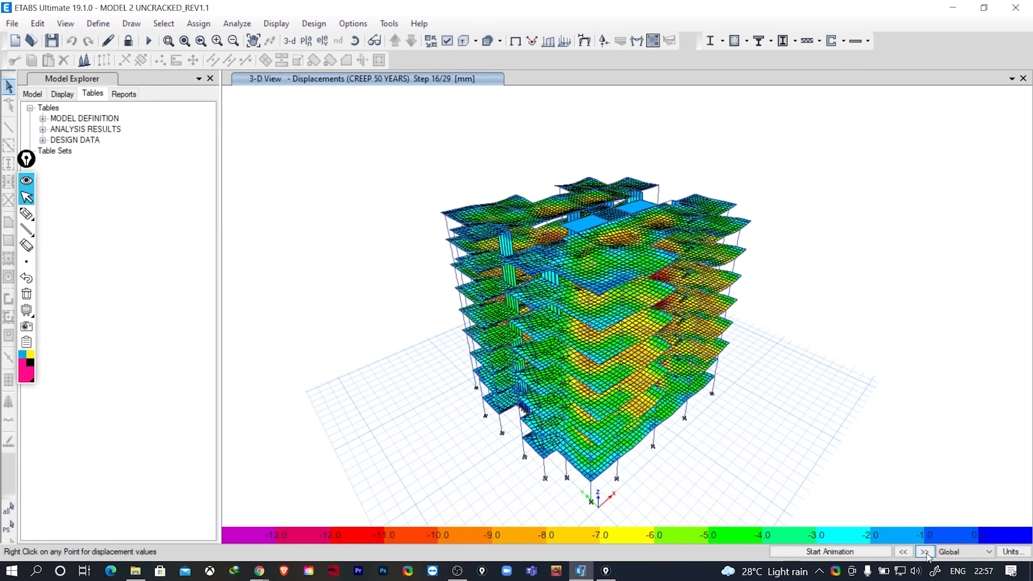
left_click(925, 553)
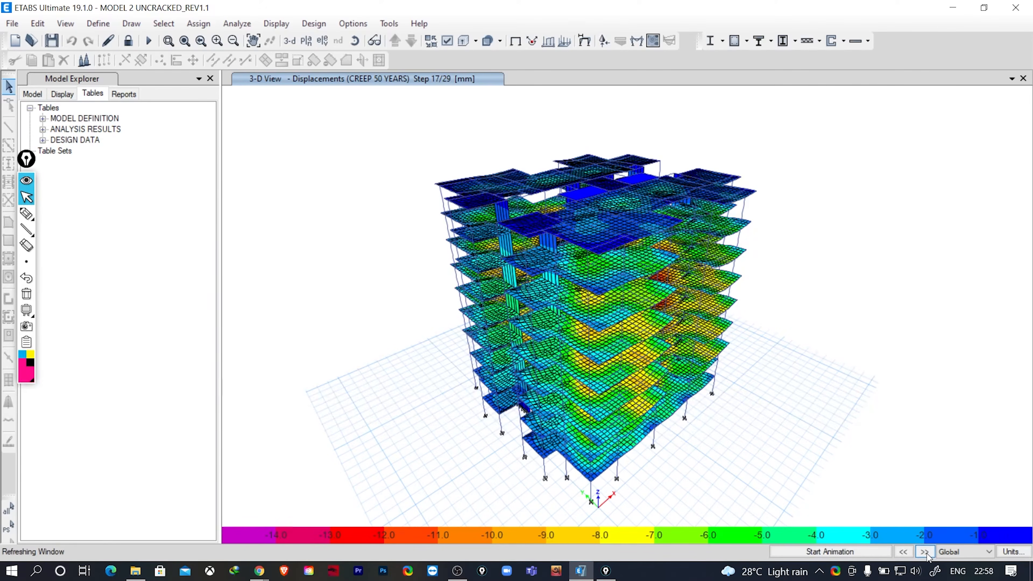
left_click(925, 552)
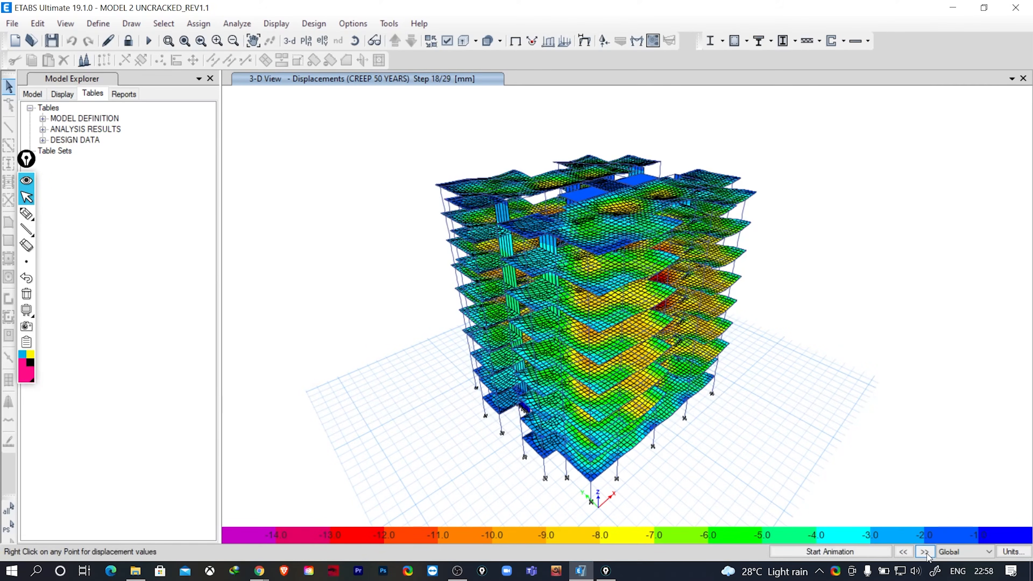
- Review the displacement contours for the lift machine room stages by advancing the creep case to step 23
left_click(925, 552)
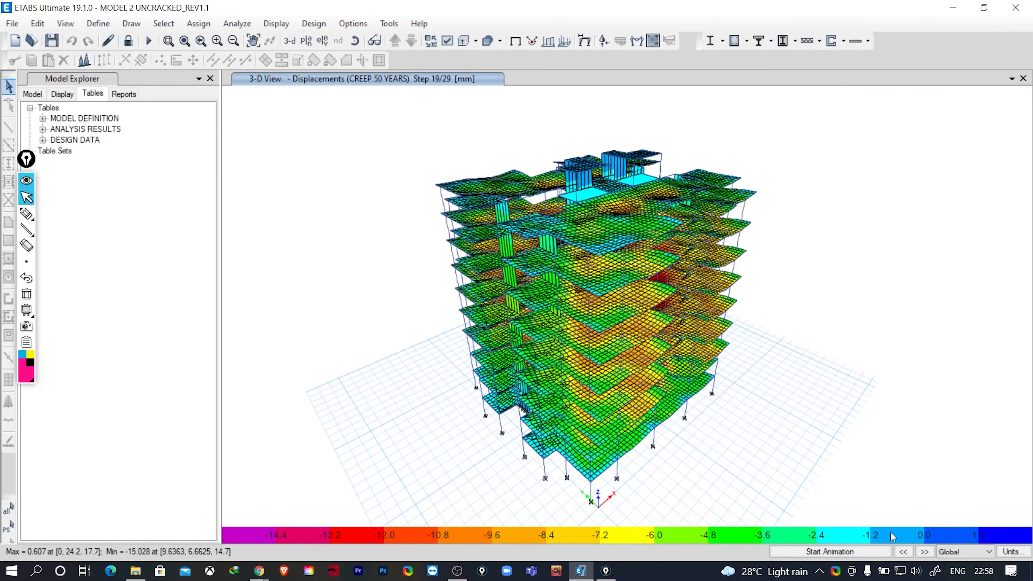
left_click(925, 554)
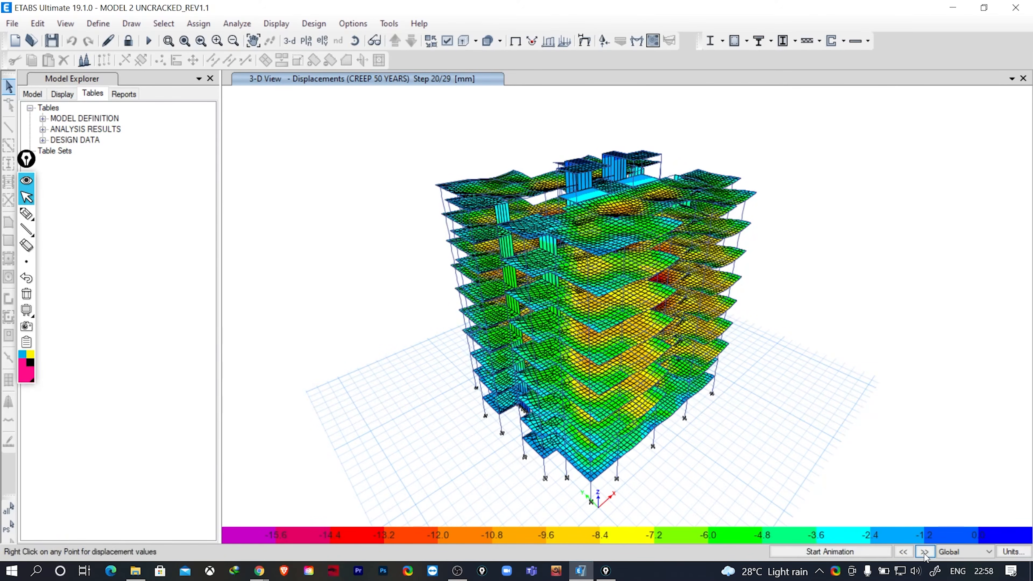
left_click(925, 554)
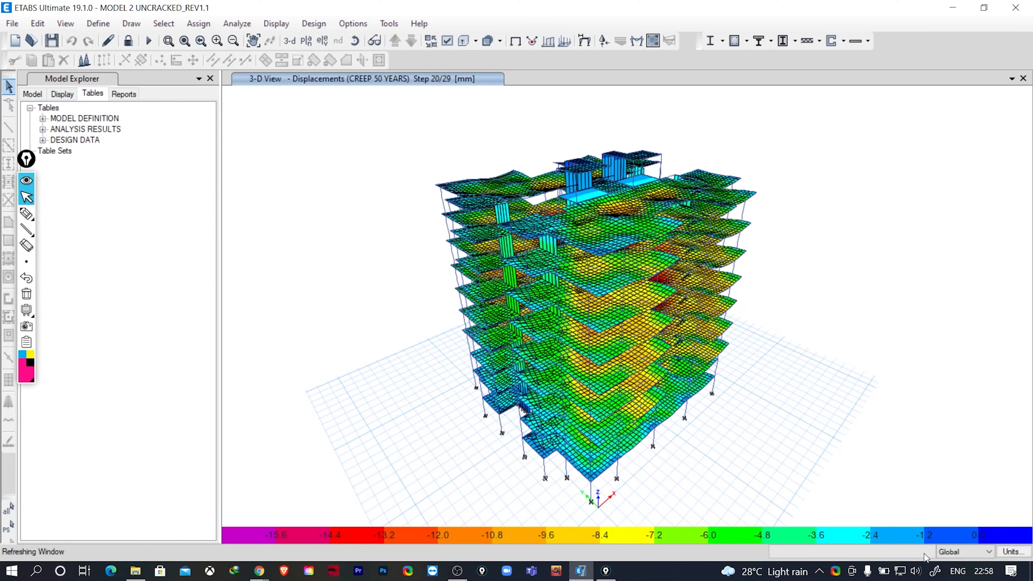
left_click(926, 554)
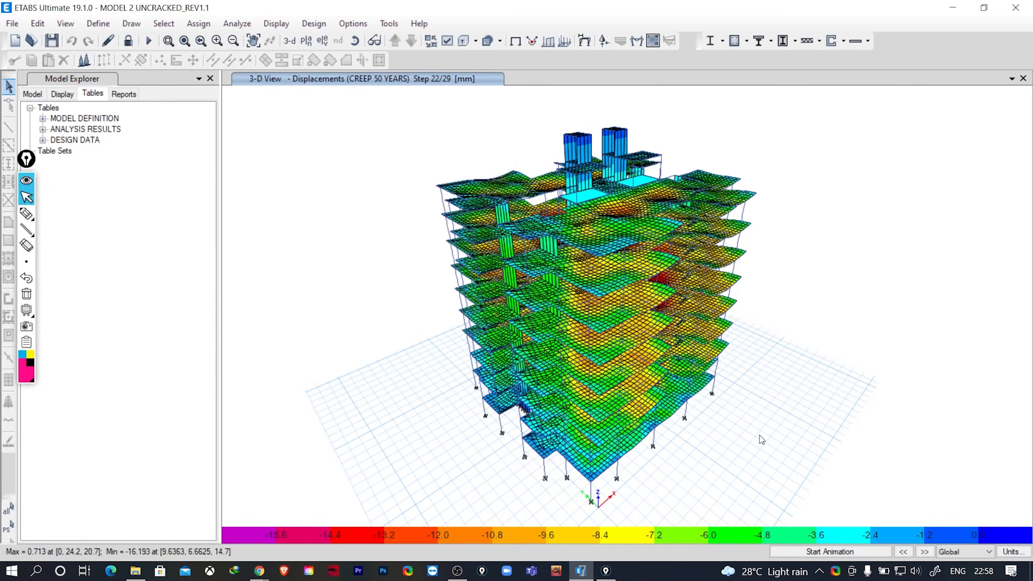
left_click(924, 553)
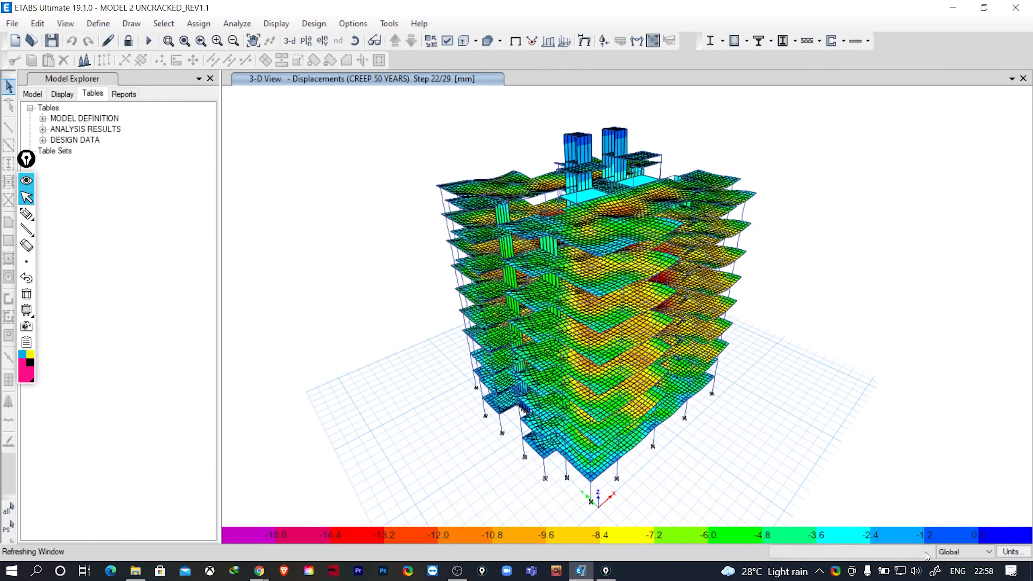
- Advance the creep case displacements through the remaining stages to the final step 29, checking a podium joint's displacements at step 28
mouse_move(683, 383)
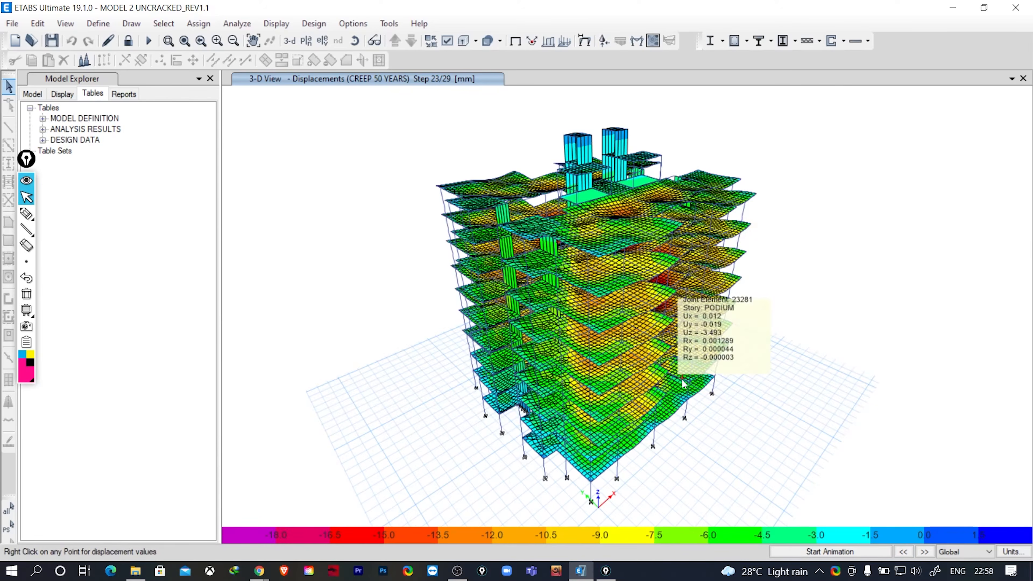
left_click(924, 553)
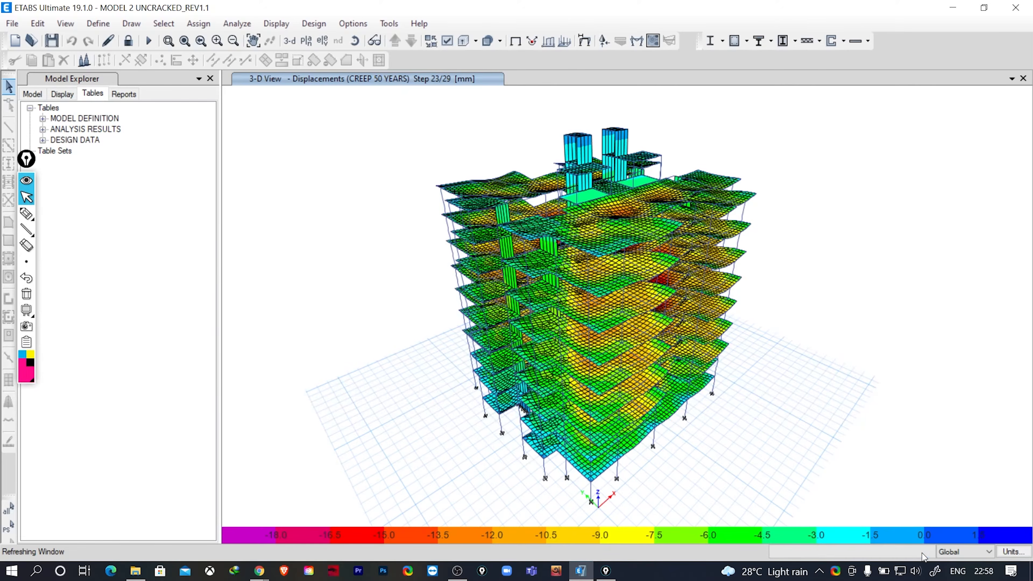
left_click(924, 552)
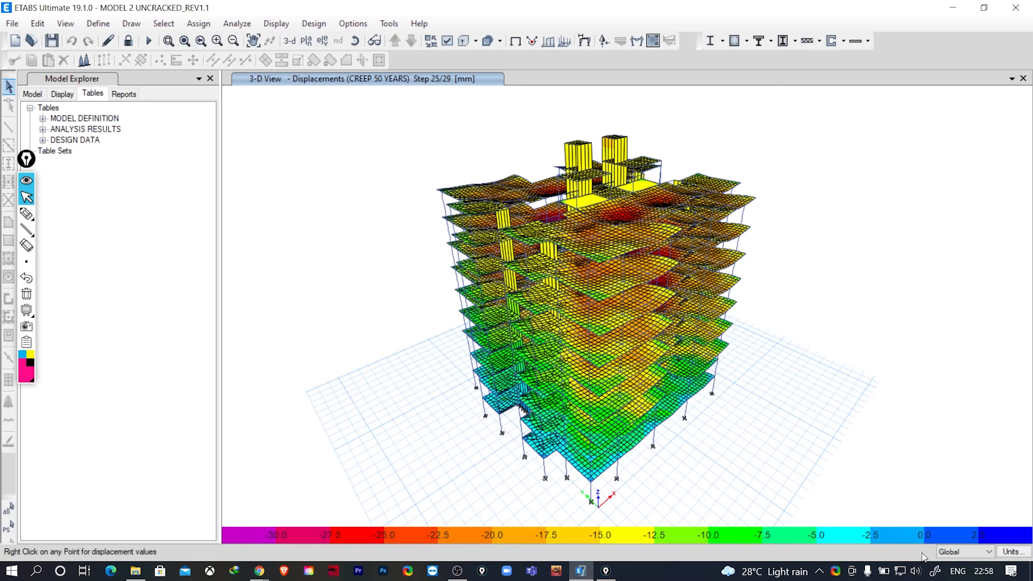
left_click(925, 552)
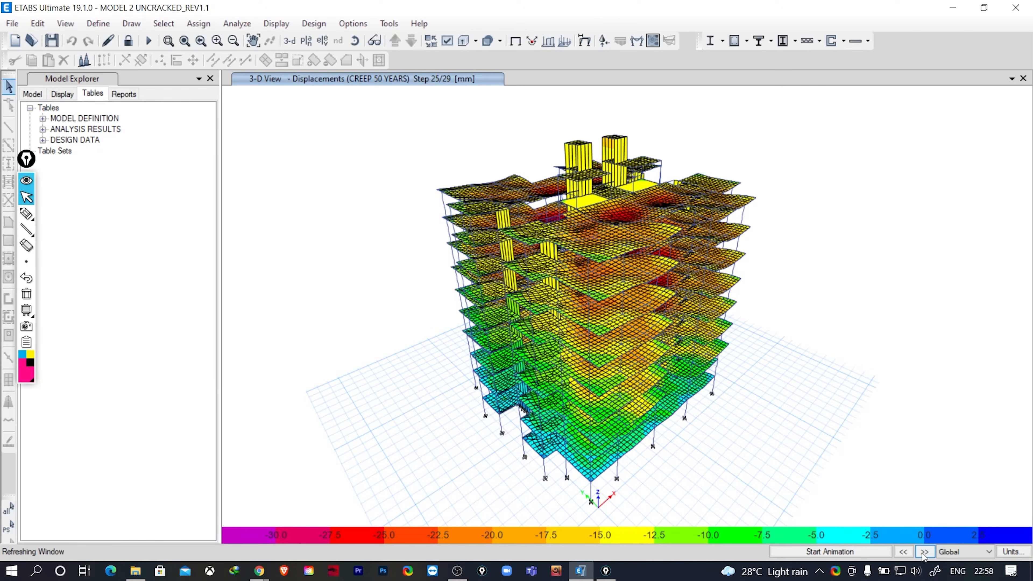
left_click(925, 552)
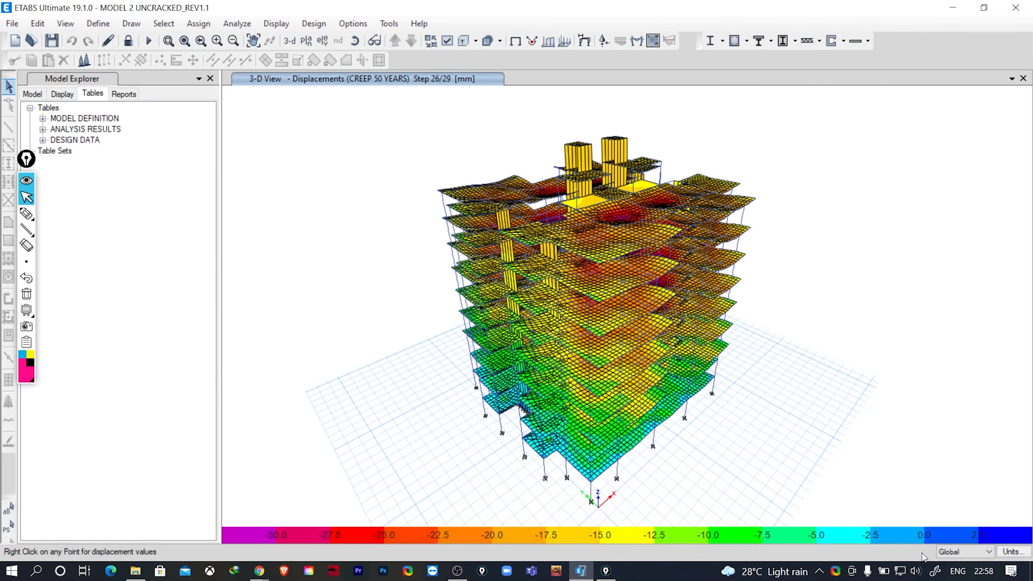
left_click(925, 552)
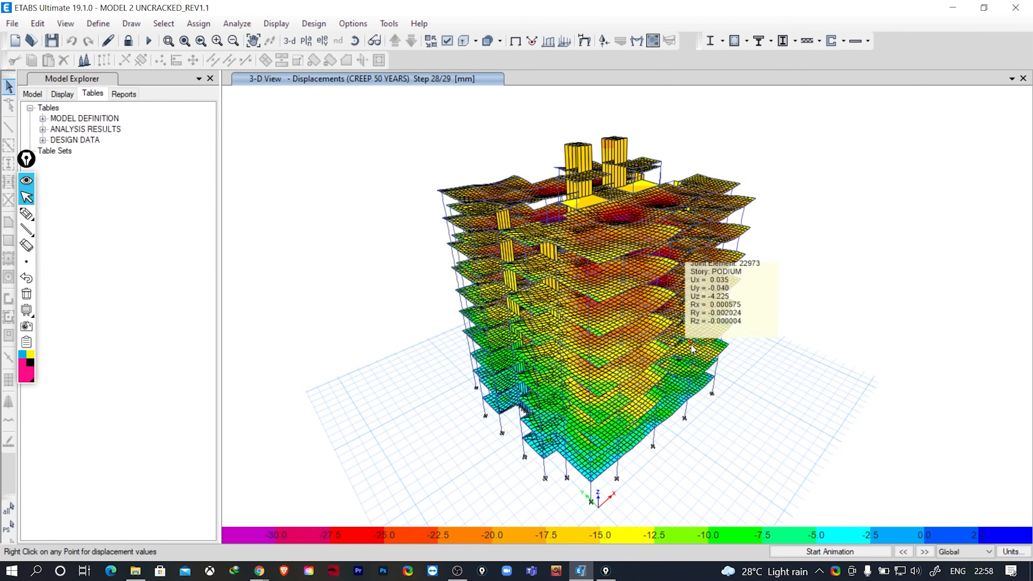
mouse_move(615, 435)
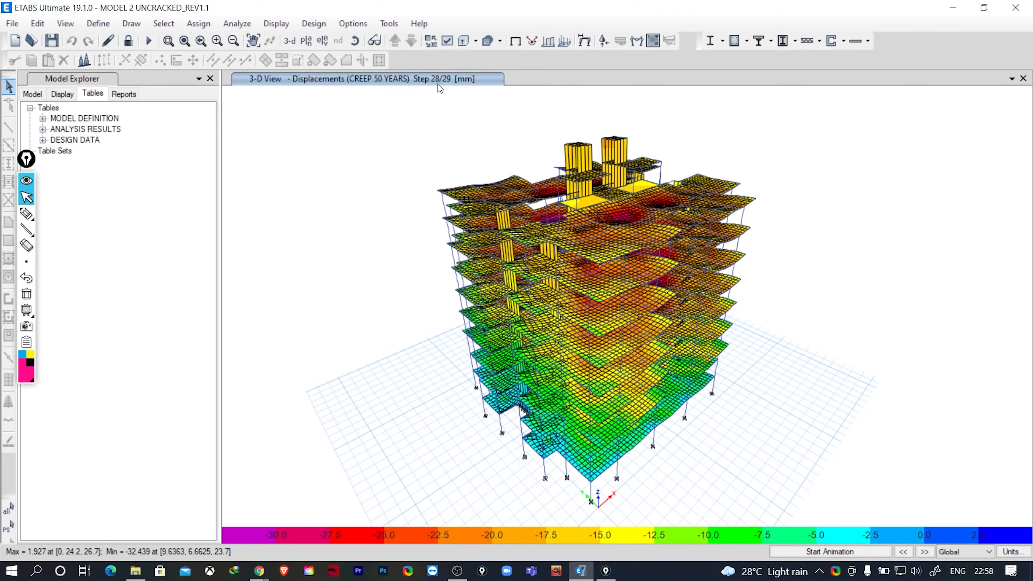
left_click(925, 552)
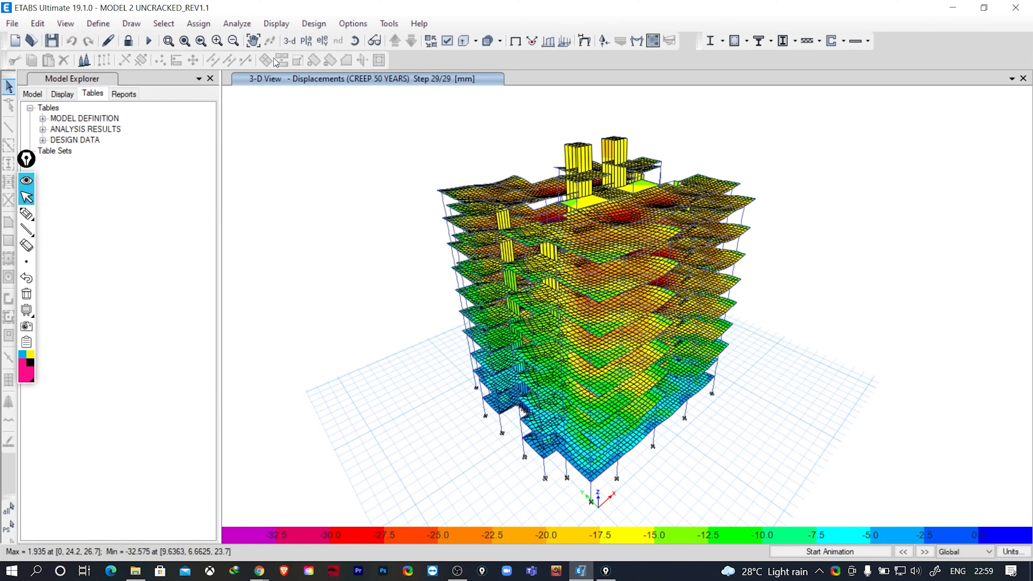
- Show the TERRACE story in plan view with the CREEP 50 YEARS displacement contours
left_click(306, 40)
left_click(456, 257)
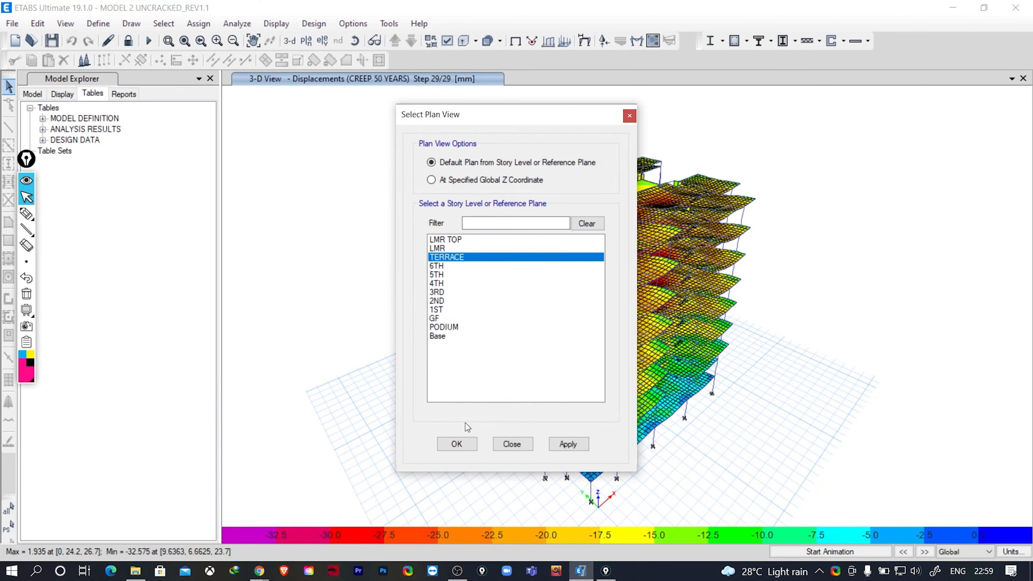
left_click(461, 445)
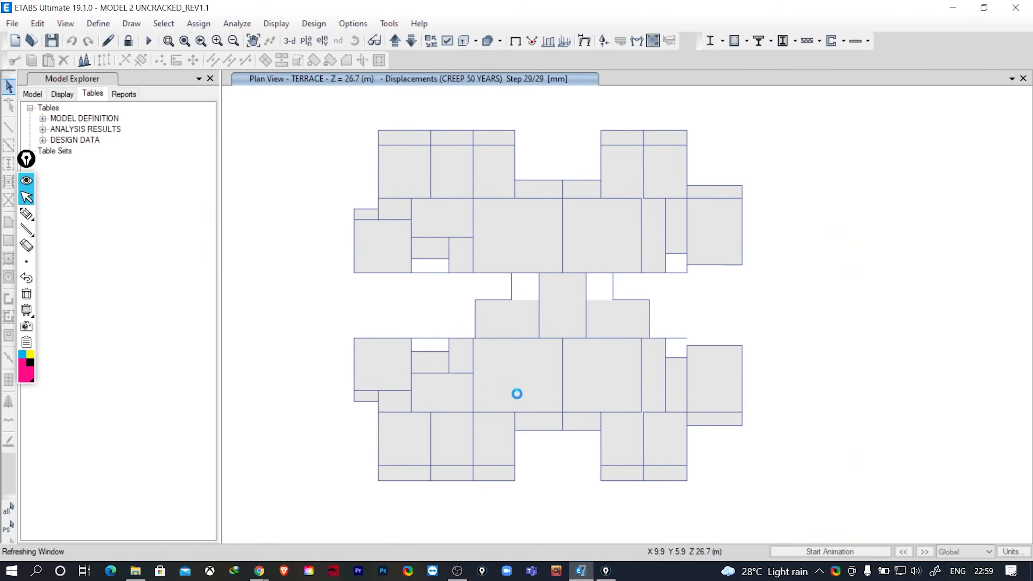
mouse_move(494, 231)
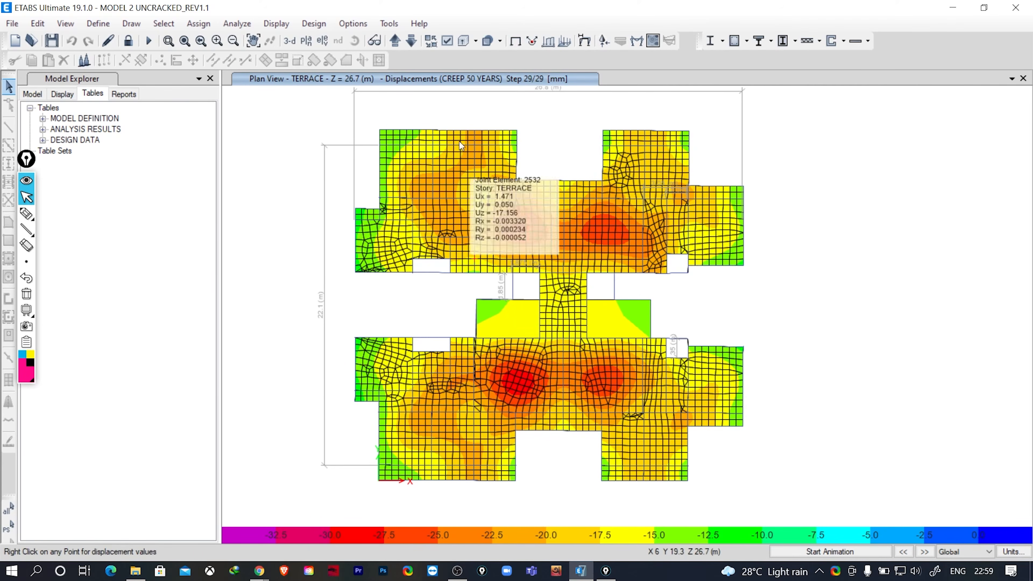
- Compare the creep displacement contours in plan between the TERRACE, 6TH, 5TH and 3RD stories, ending on the 6TH
left_click(411, 41)
left_click(411, 41)
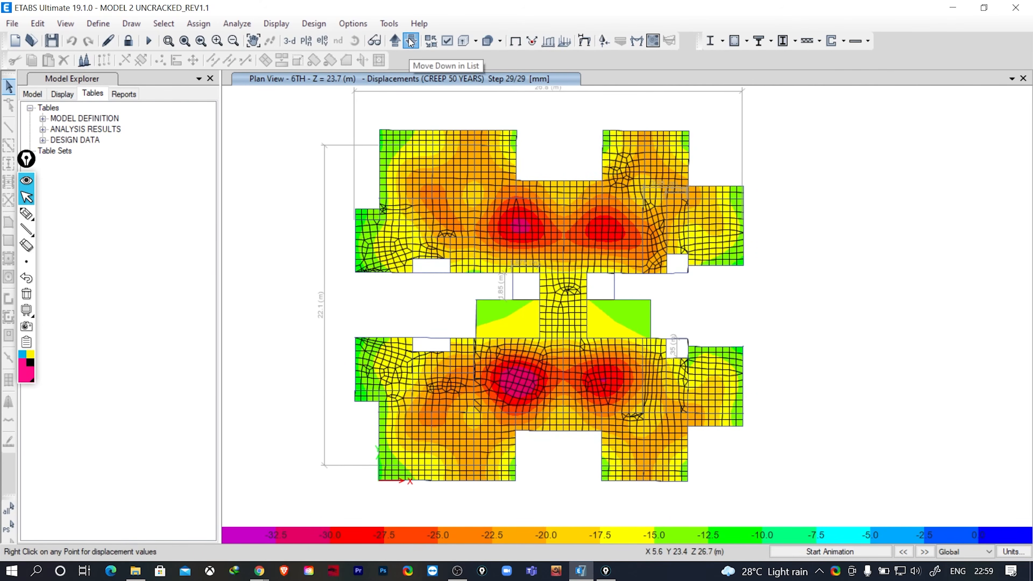
left_click(394, 41)
mouse_move(512, 387)
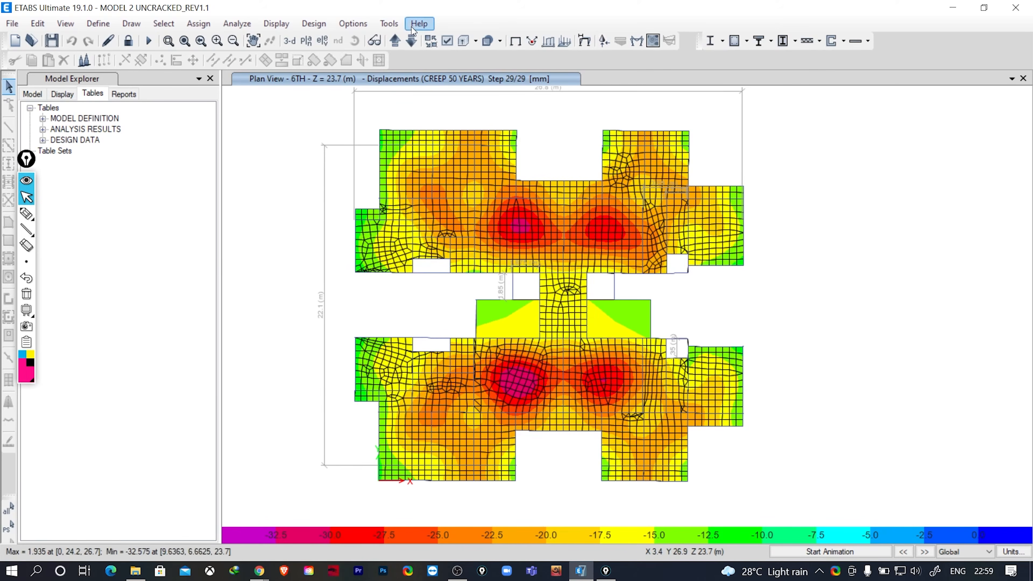
left_click(412, 40)
left_click(413, 39)
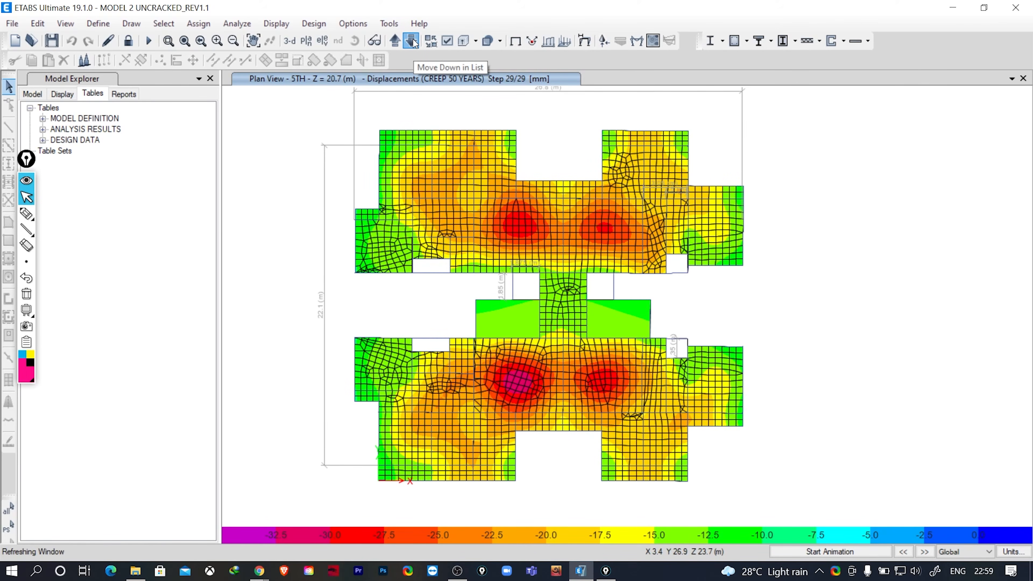
left_click(413, 40)
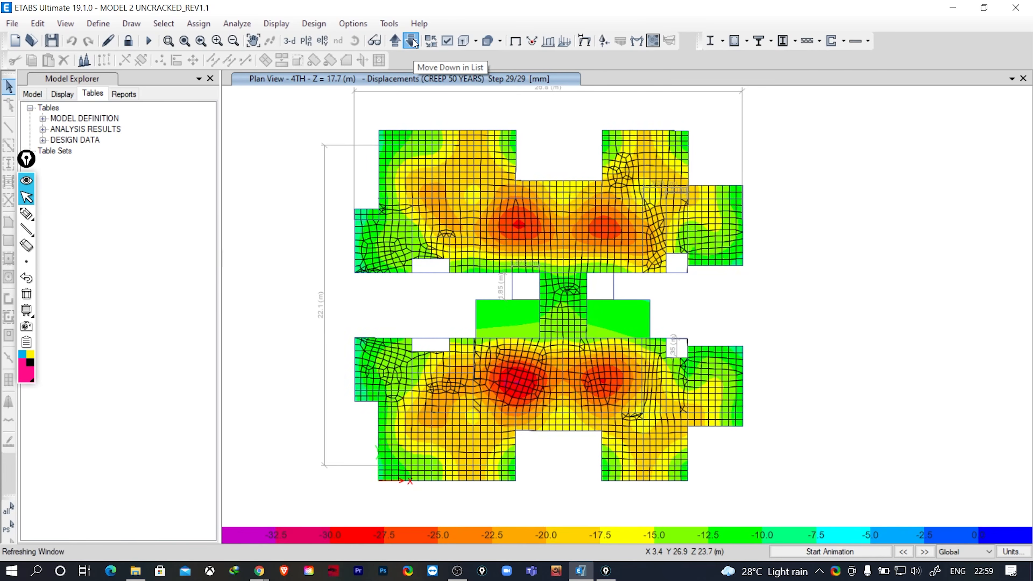
left_click(394, 41)
left_click(394, 41)
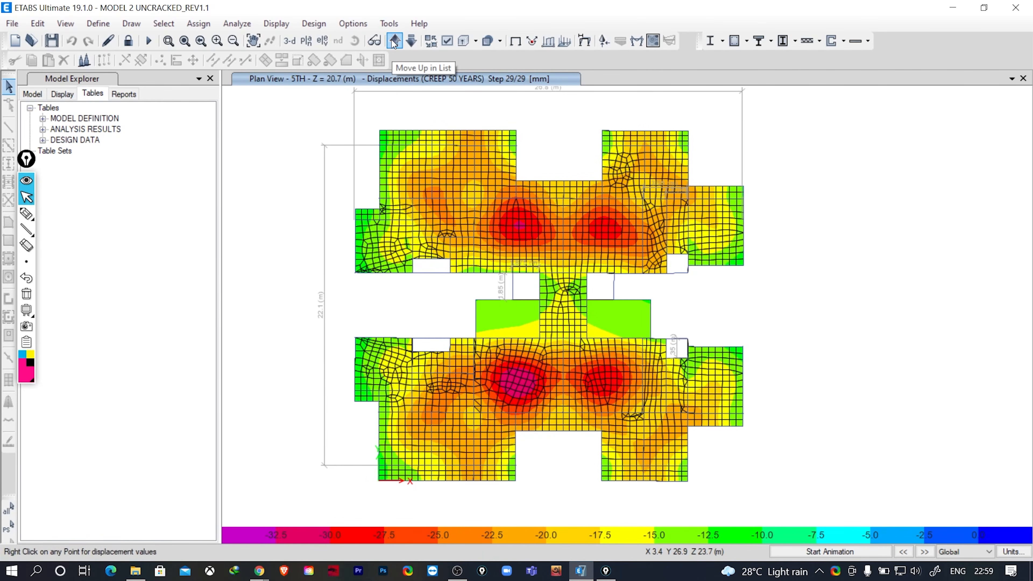
left_click(394, 41)
left_click(394, 41)
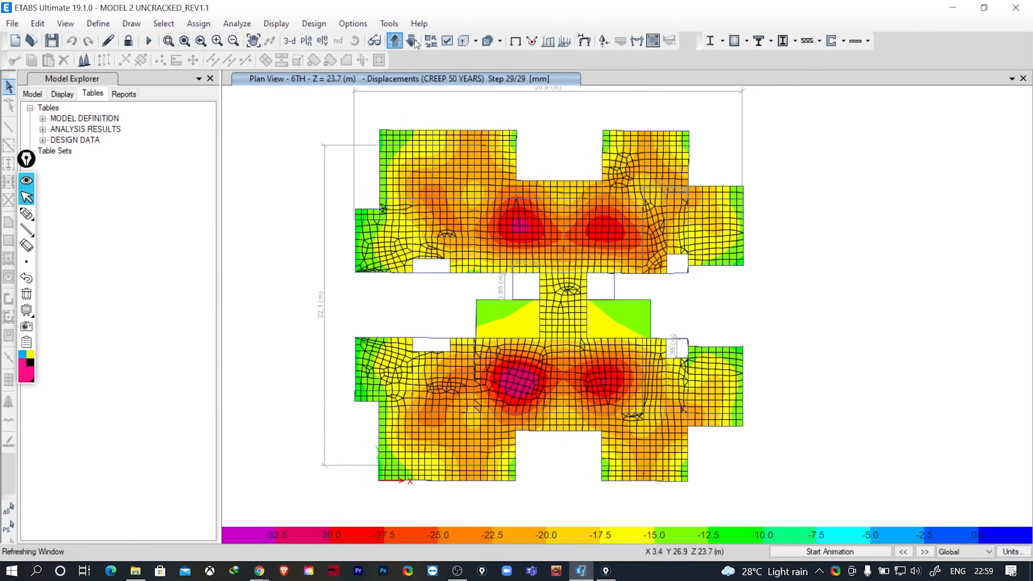
left_click(411, 41)
- Check the joint displacements at the most deflected slab panel and at the supporting edge on the 6TH story plan
right_click(521, 385)
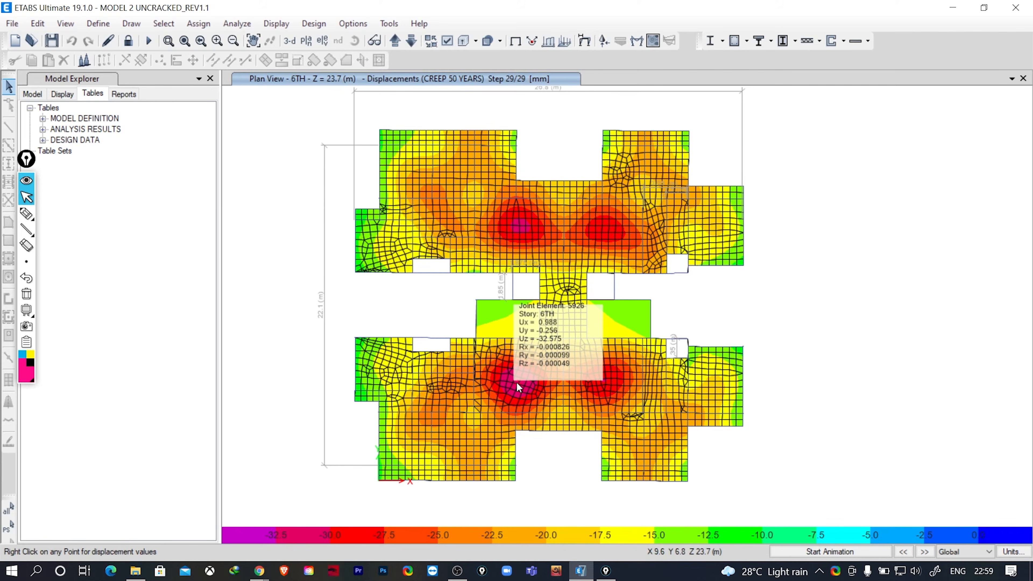
right_click(490, 280)
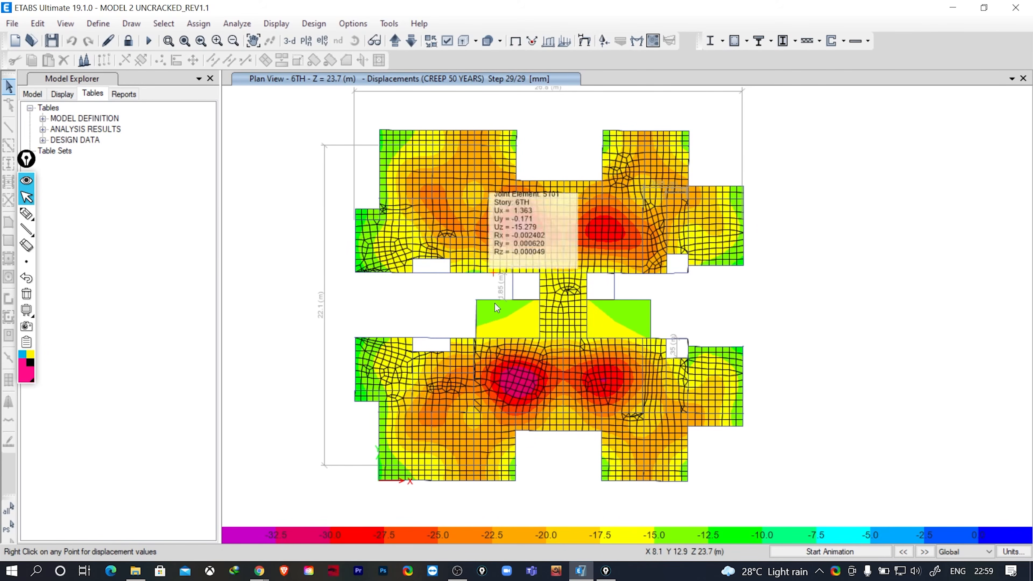
right_click(524, 357)
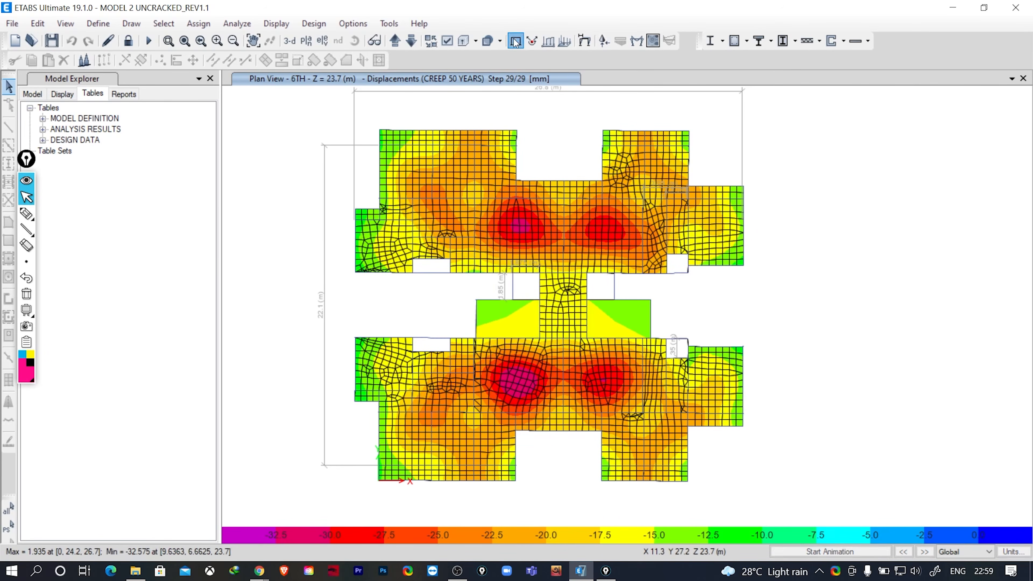
- Return to the undeformed 6TH plan and add a dimension line across the Y-direction span of the most deflected slab panel
left_click(515, 41)
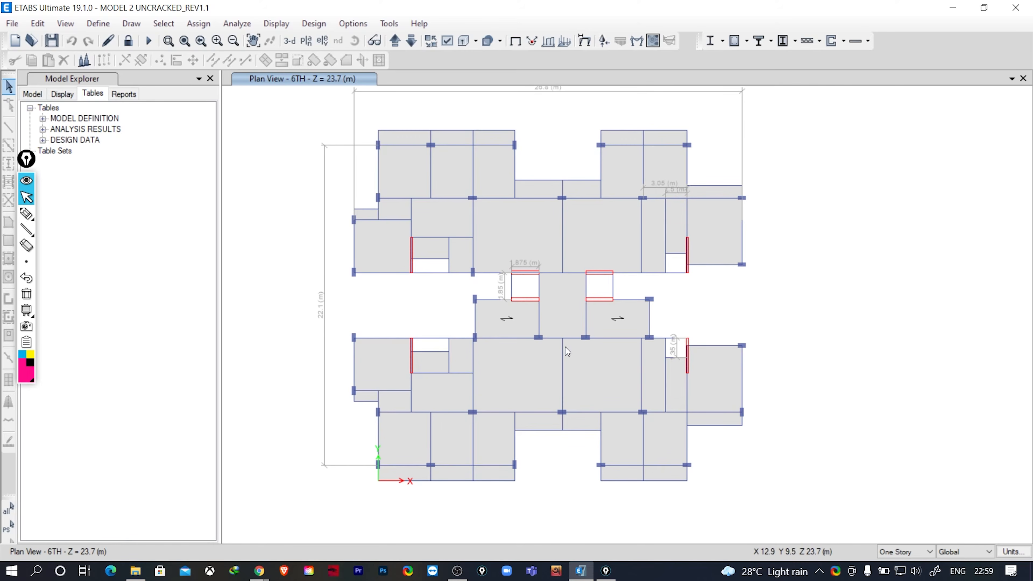
left_click(134, 24)
left_click(182, 230)
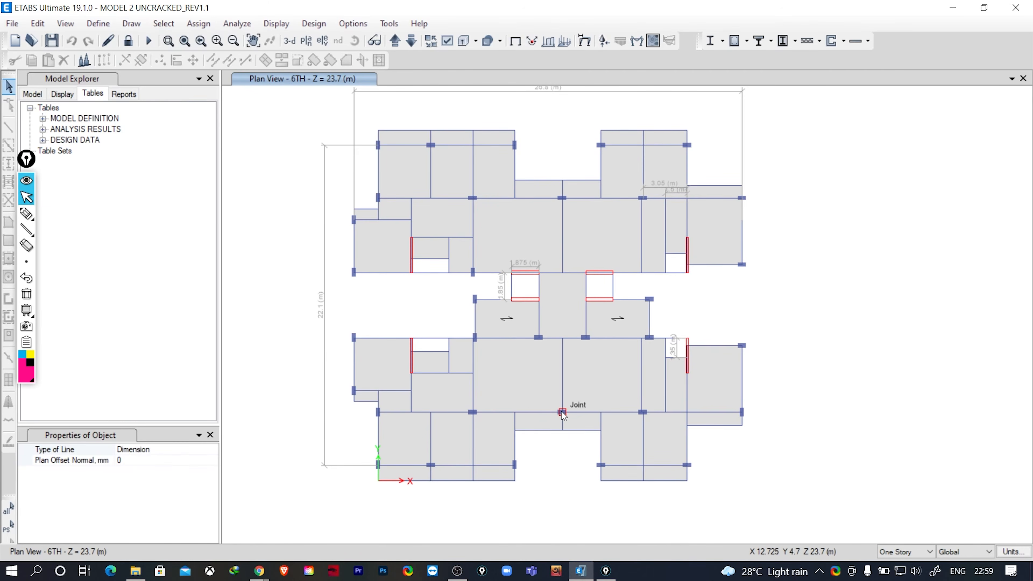
left_click(562, 411)
left_click(562, 338)
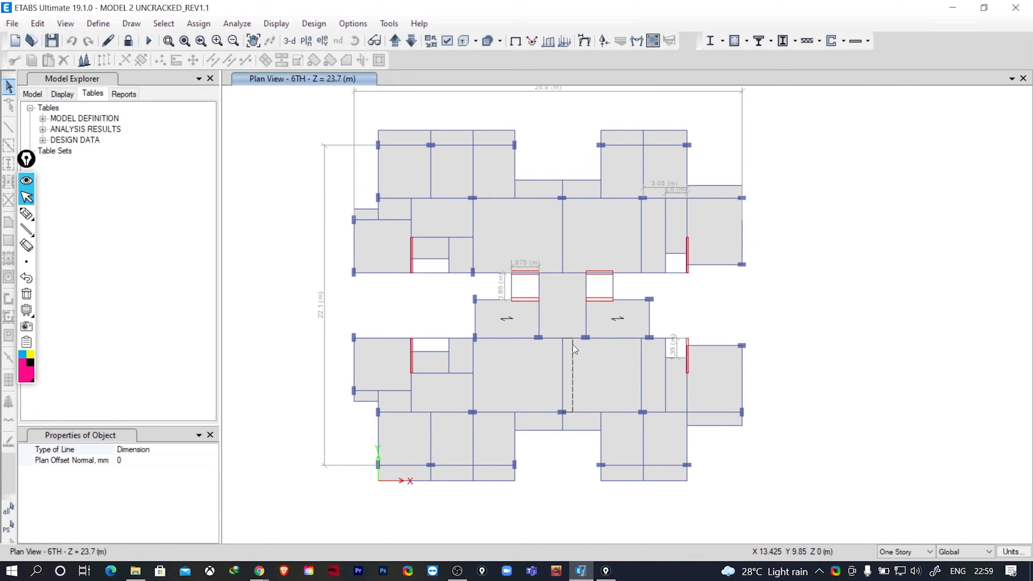
left_click(576, 348)
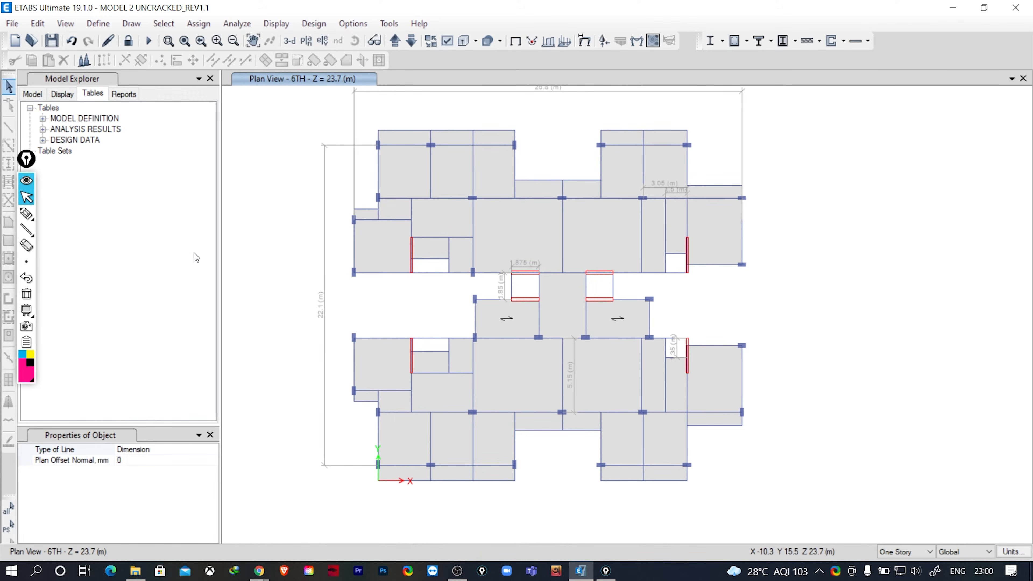
left_click(26, 262)
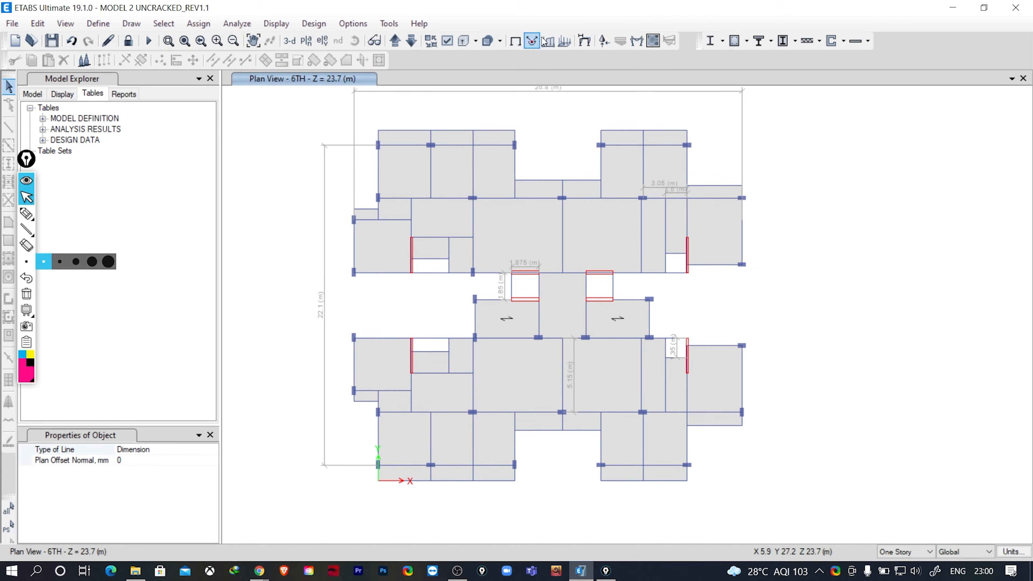
- Display the CREEP 50 YEARS UZ displacement contours at step 29 and check joint displacements across the 6TH story slab panels
left_click(584, 41)
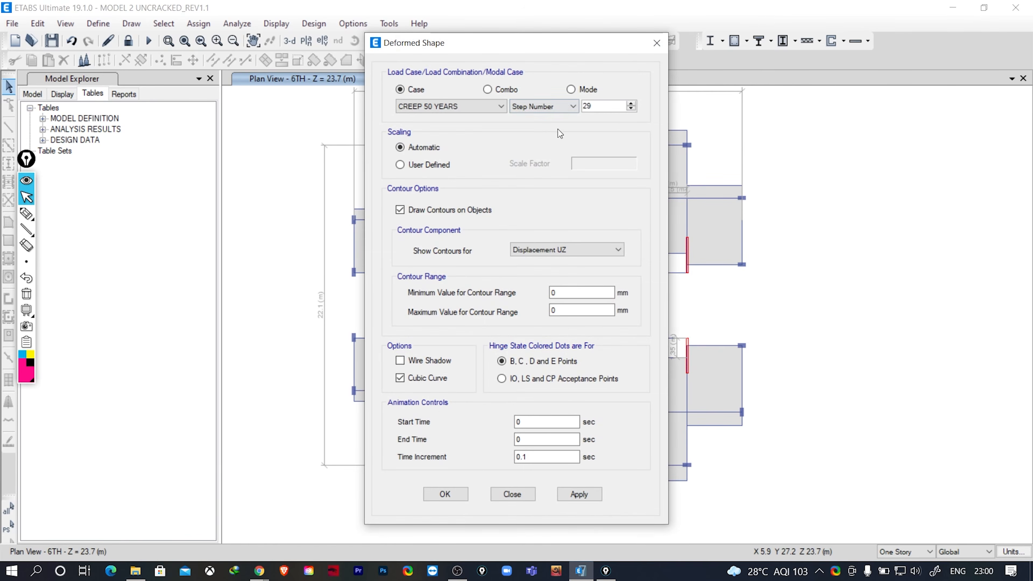
left_click_drag(545, 37, 197, 32)
left_click(231, 490)
mouse_move(527, 384)
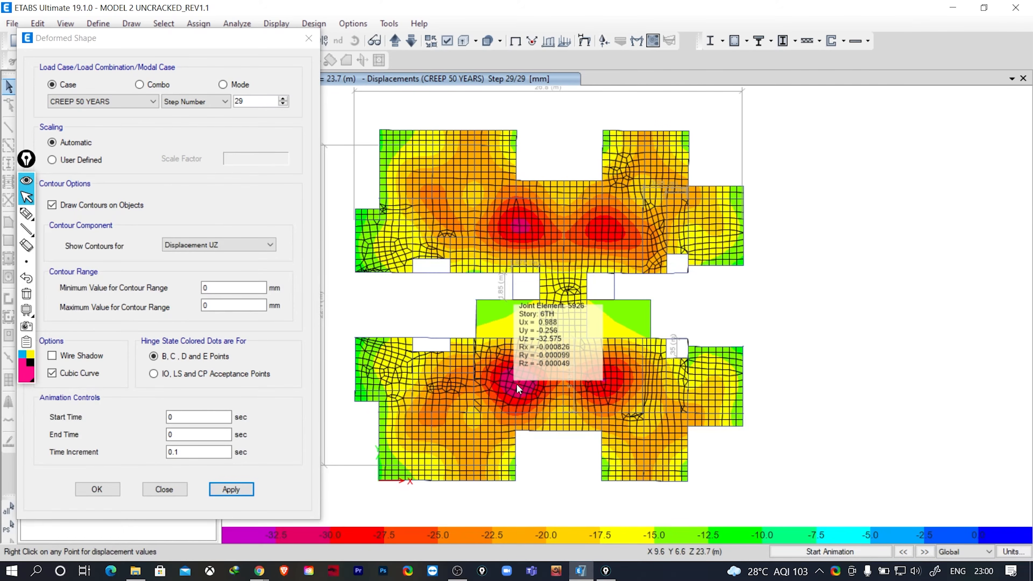
left_click(164, 490)
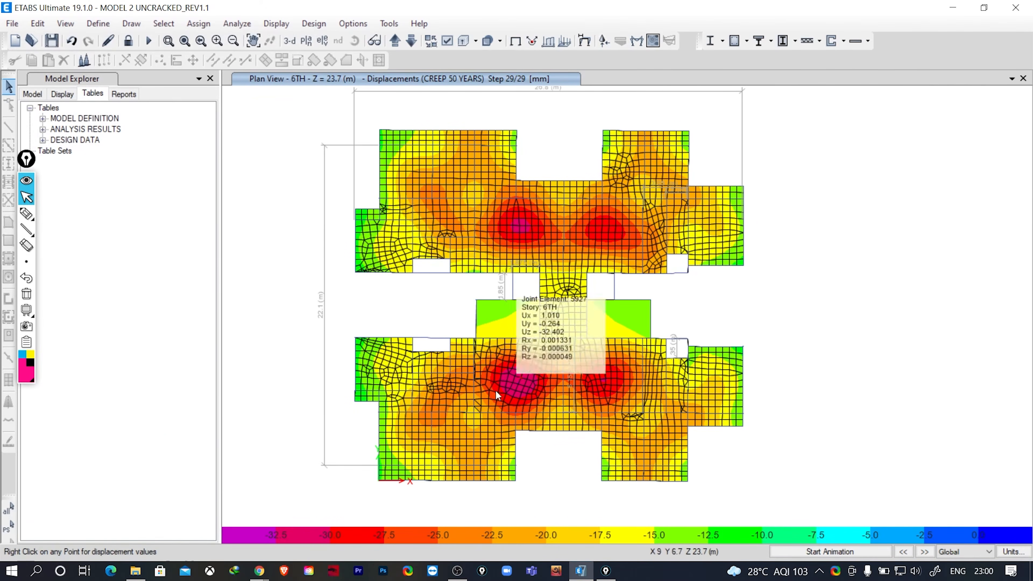
mouse_move(688, 380)
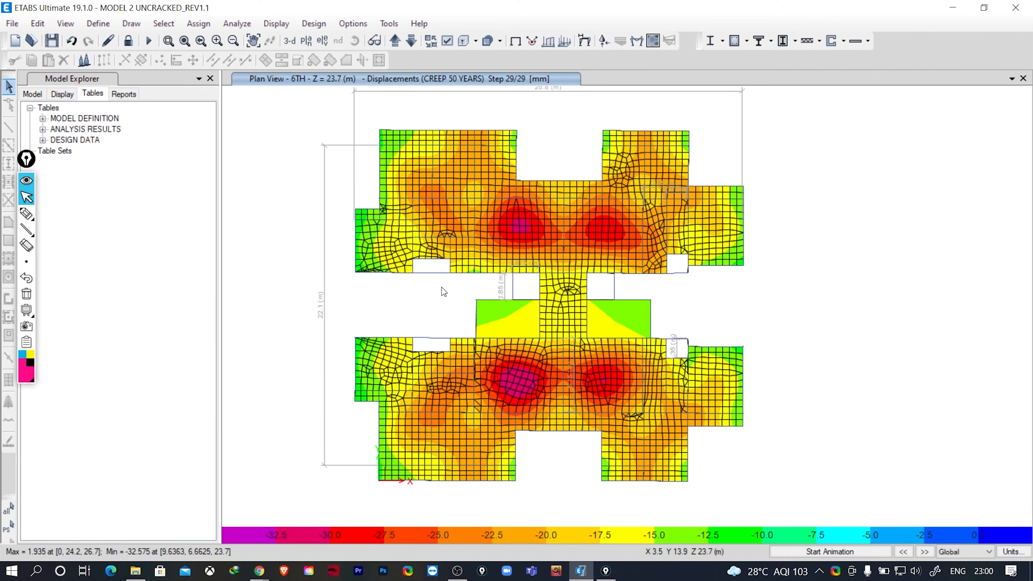
mouse_move(681, 134)
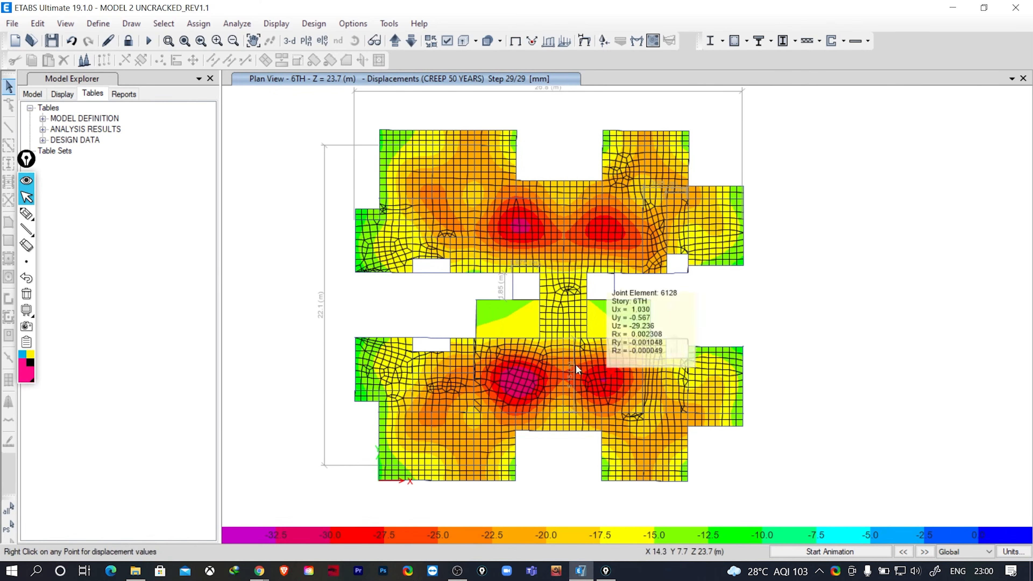
mouse_move(449, 177)
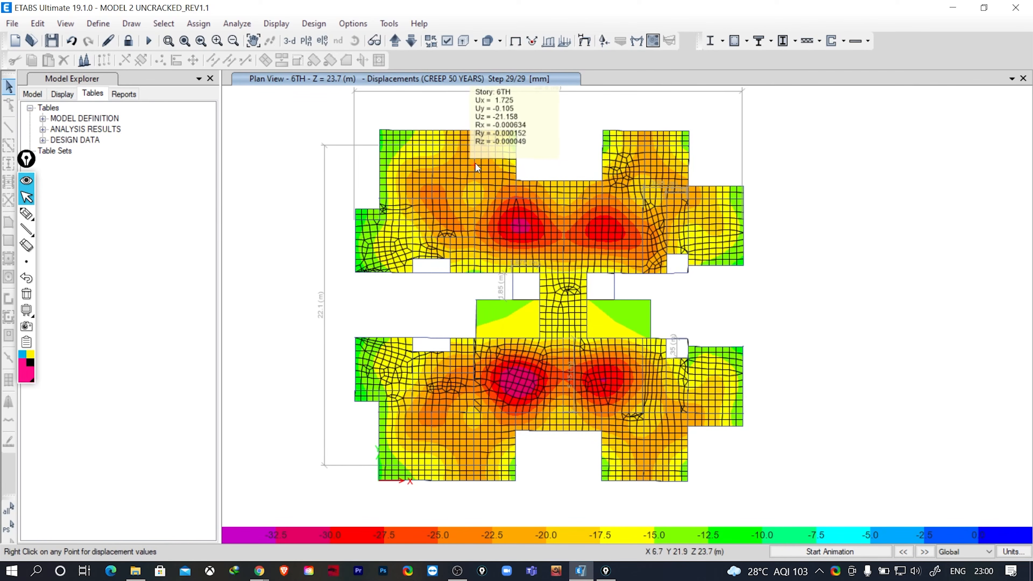
mouse_move(520, 228)
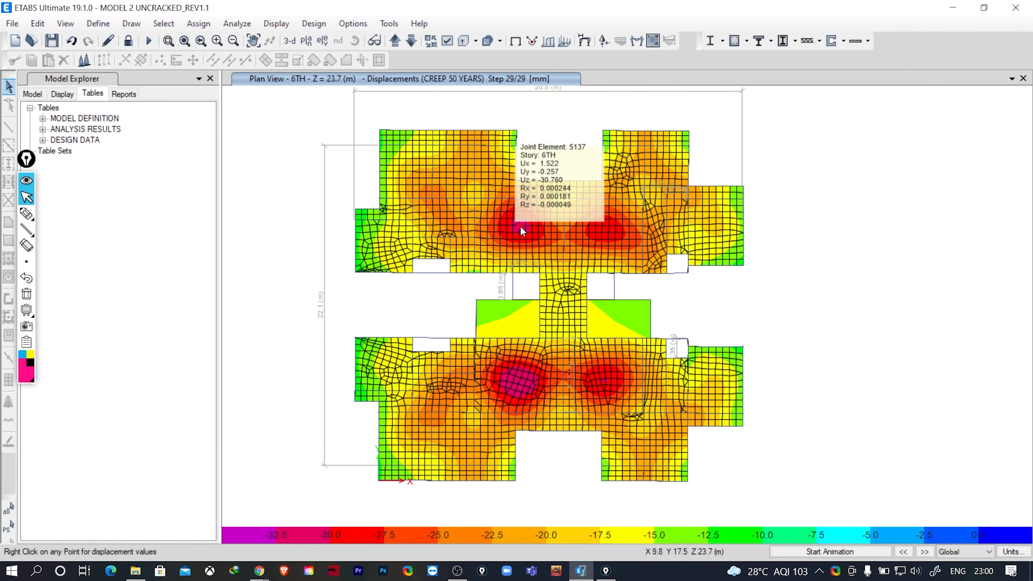
mouse_move(524, 351)
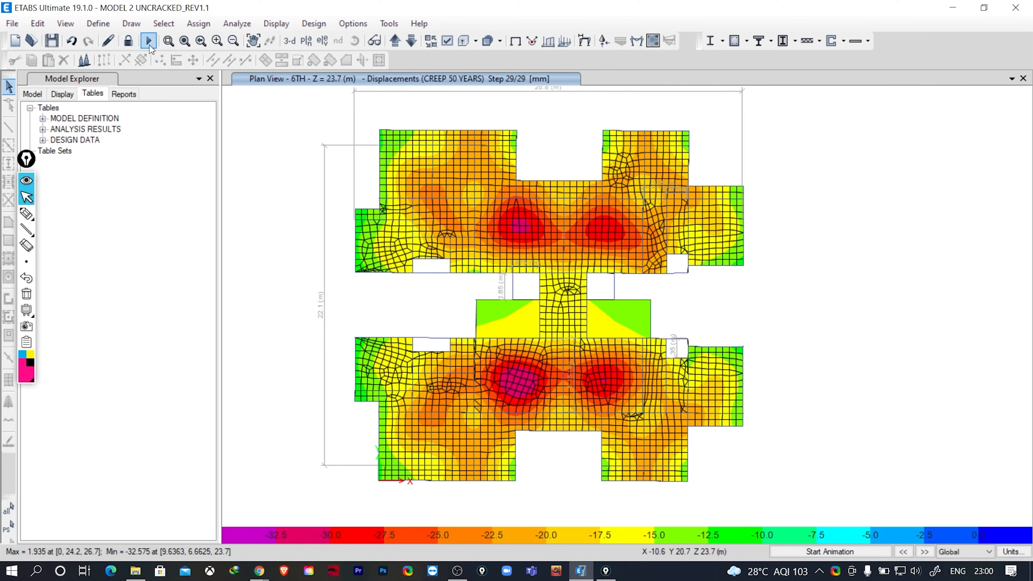
- Unlock the model, rename slab property S130 as S150 and set its thickness to match the new name
left_click(129, 40)
left_click(520, 340)
left_click(102, 25)
mouse_move(131, 62)
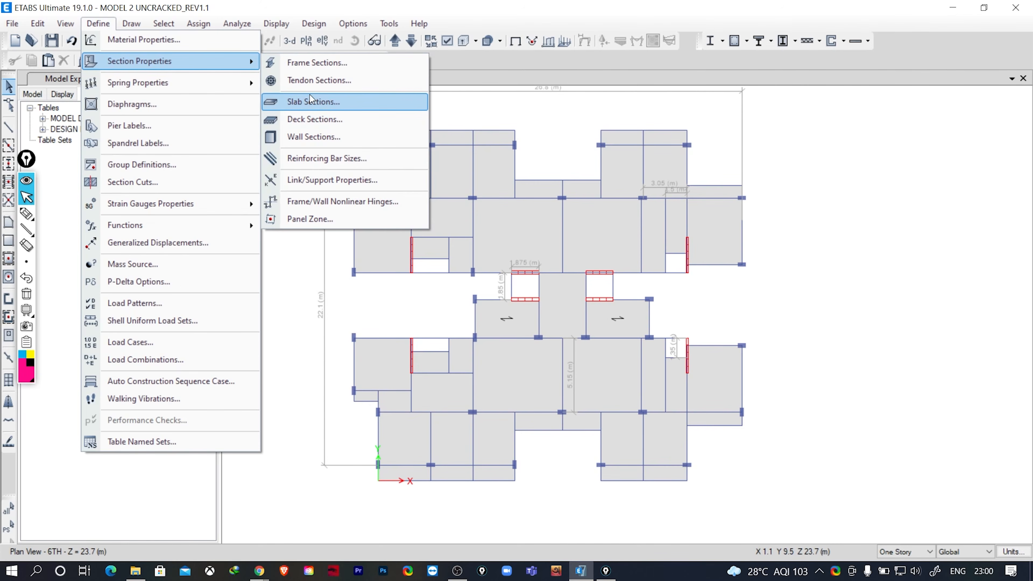
left_click(311, 102)
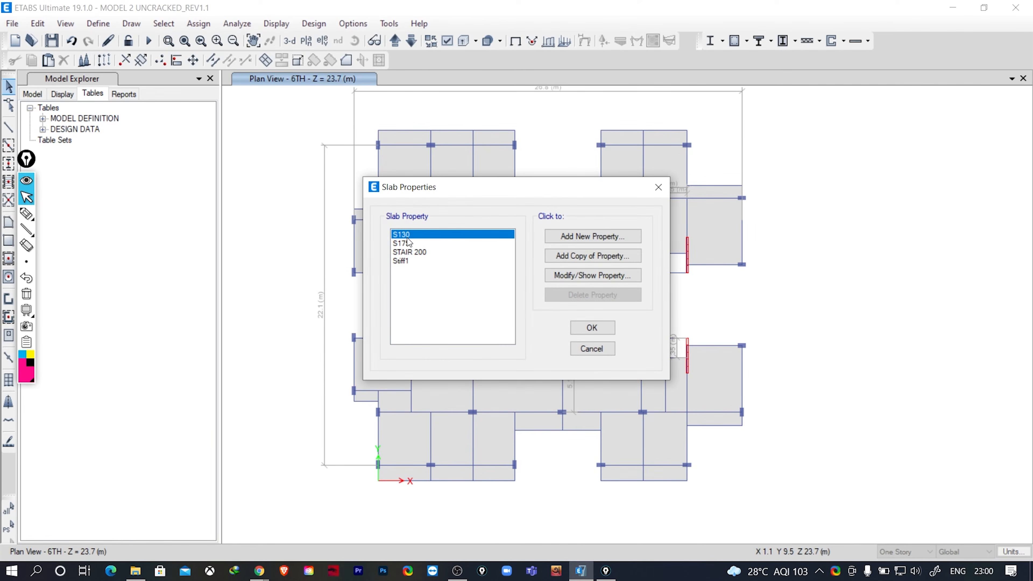
left_click(587, 277)
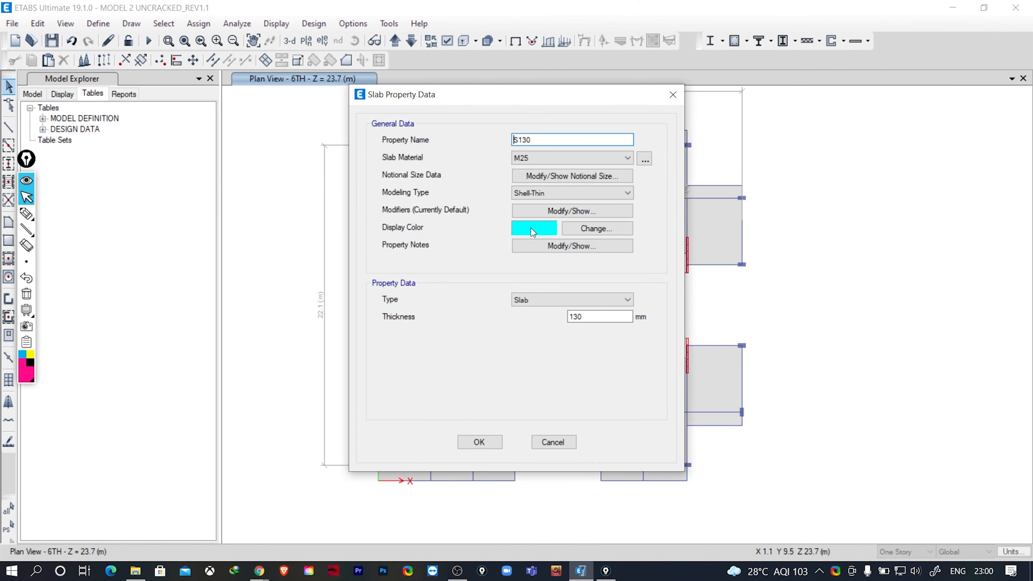
left_click_drag(589, 317, 576, 317)
left_click(480, 443)
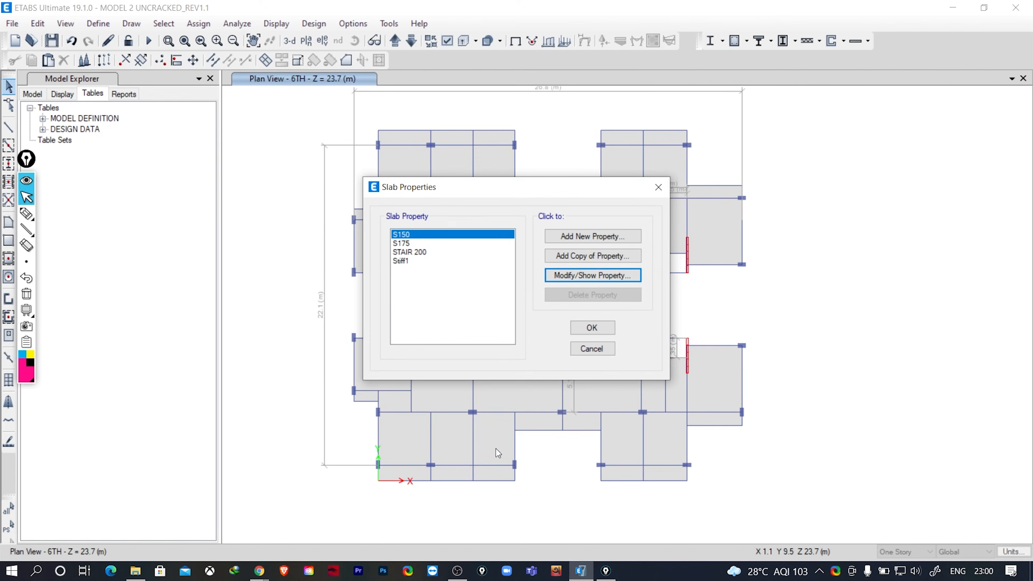
left_click(601, 327)
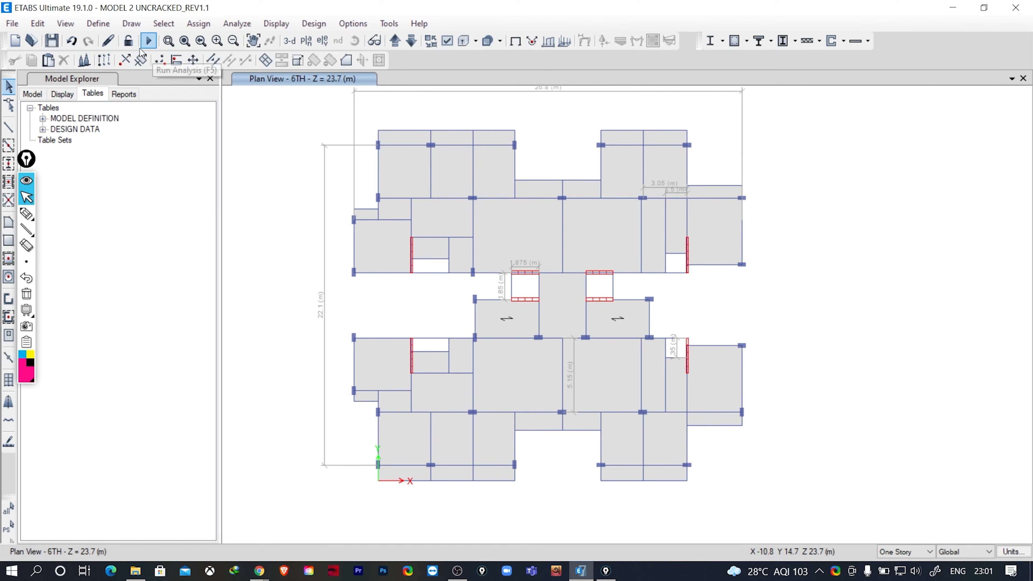
left_click(149, 41)
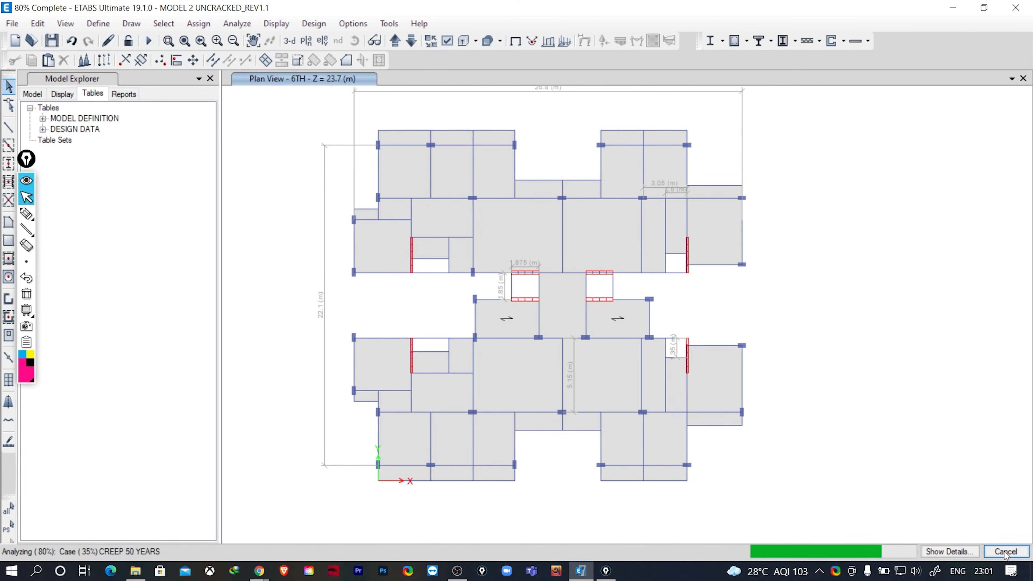
left_click(1005, 551)
left_click(528, 337)
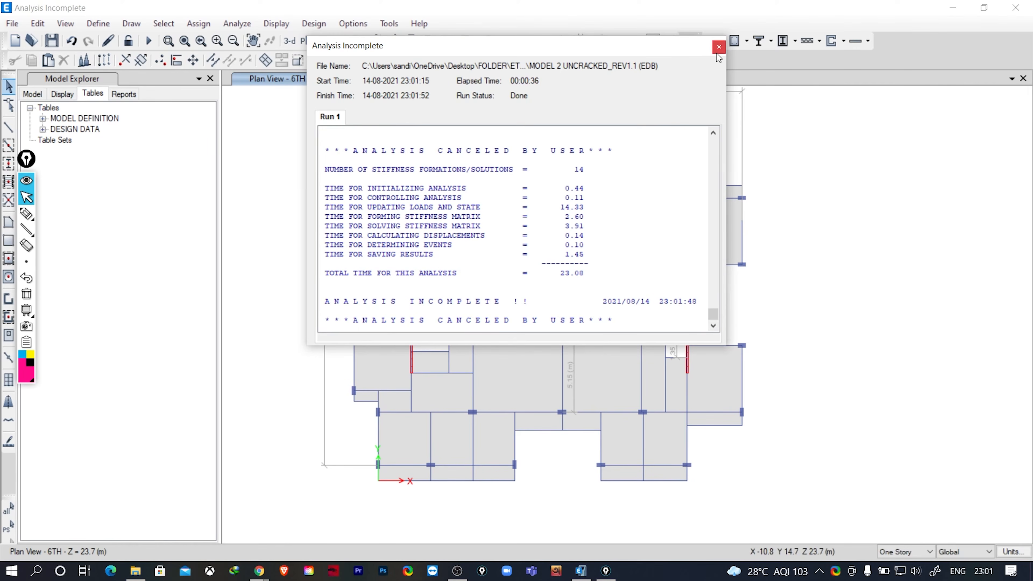
left_click(717, 49)
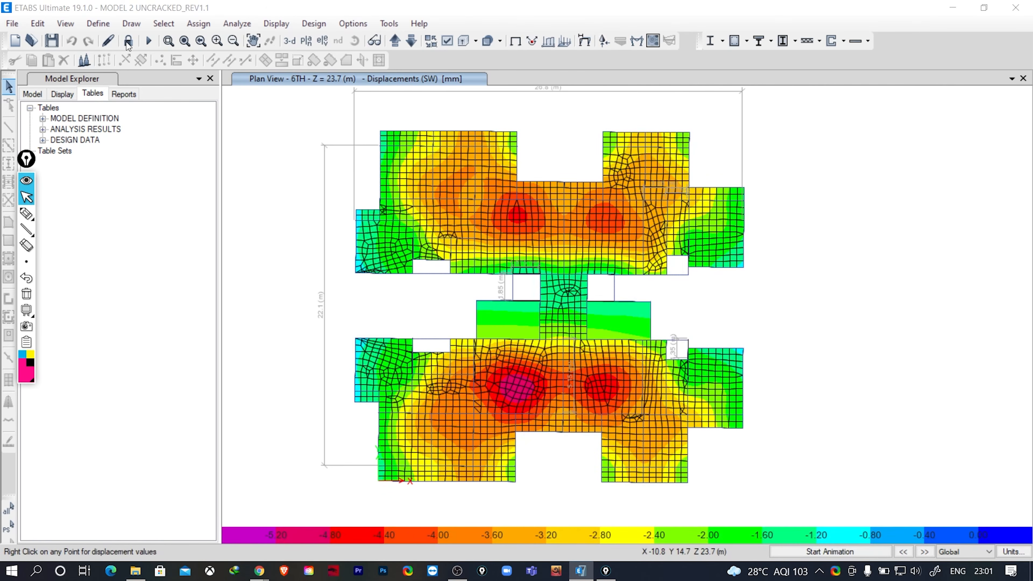
left_click(128, 40)
left_click(537, 338)
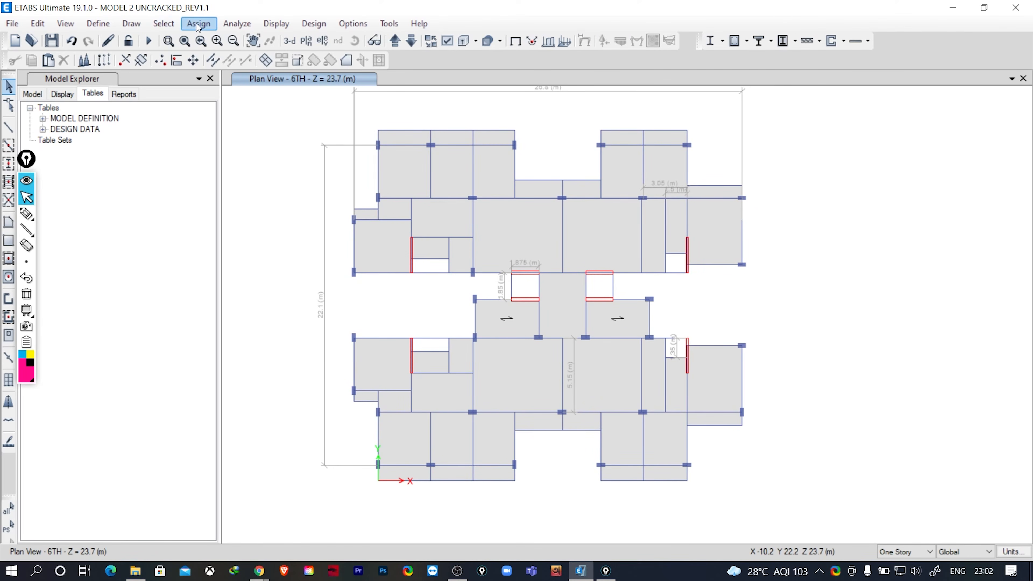
- Rename slab property S150 as S130, set its thickness to 130 mm, and run the analysis
left_click(97, 23)
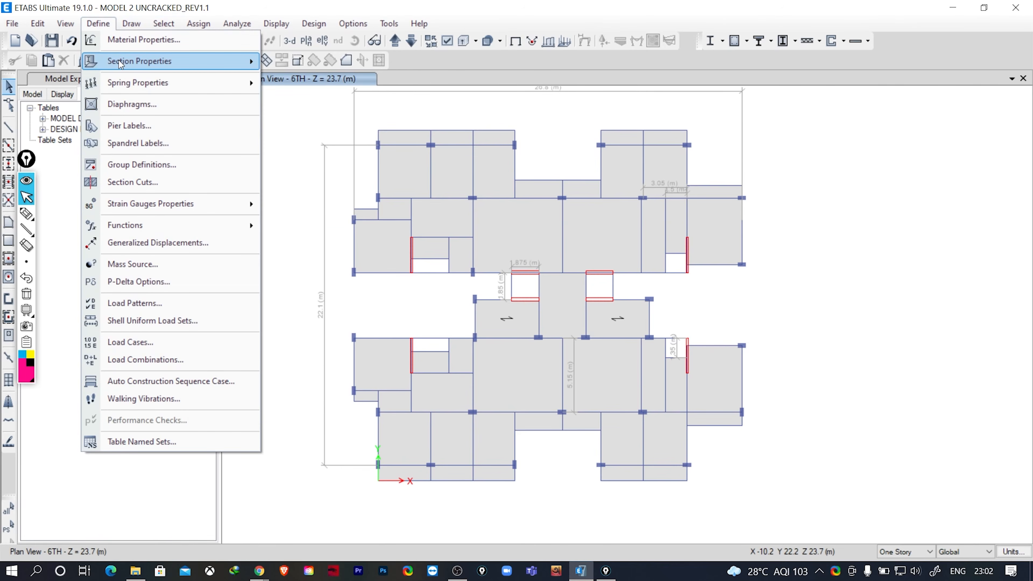
mouse_move(119, 60)
left_click(315, 101)
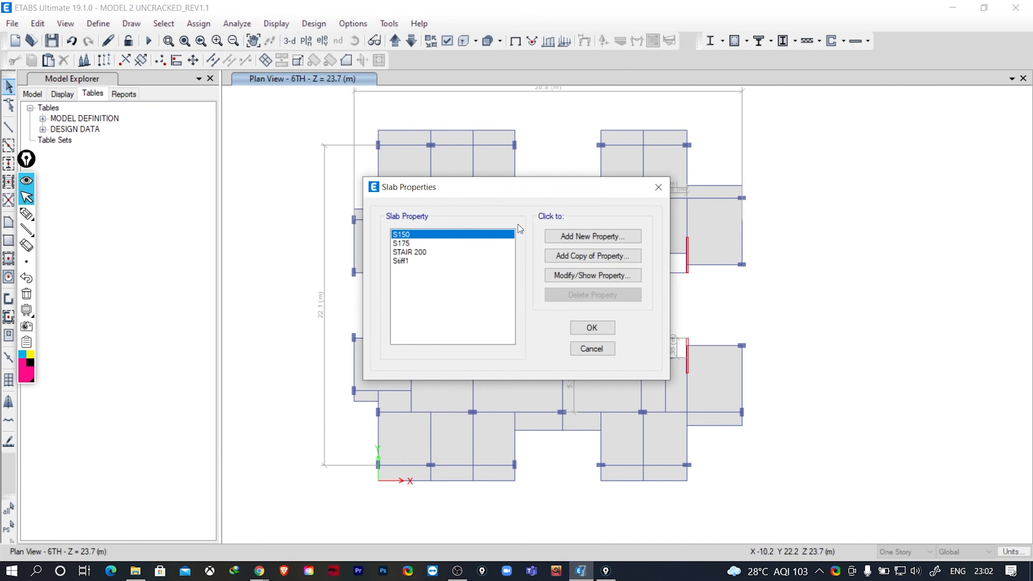
left_click(599, 277)
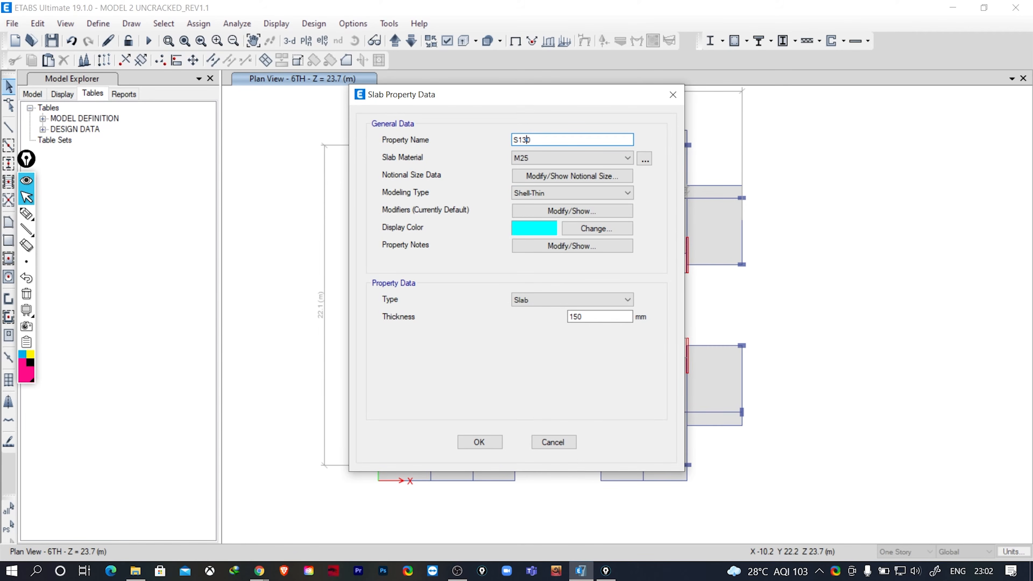
left_click(578, 316)
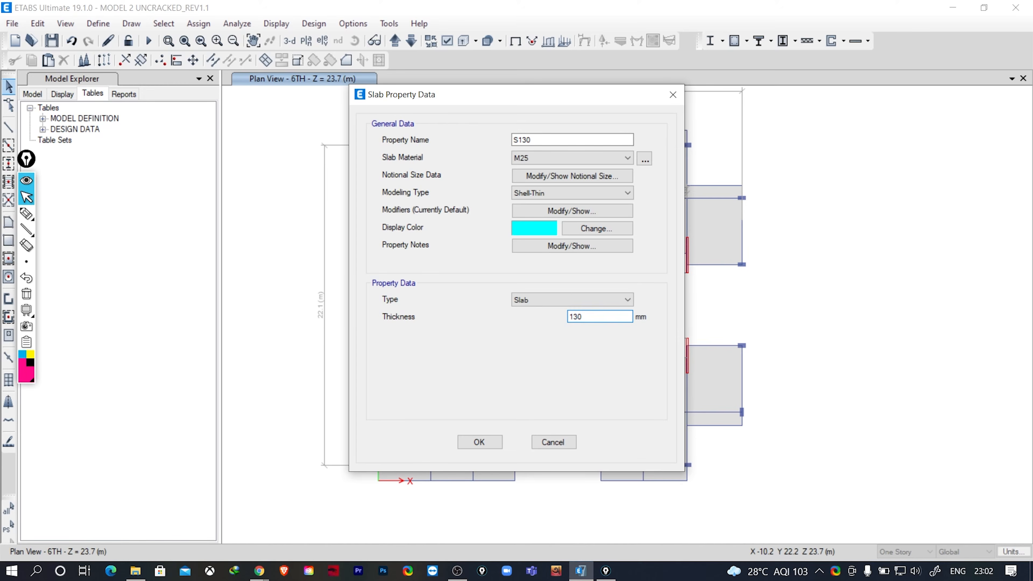
left_click(480, 442)
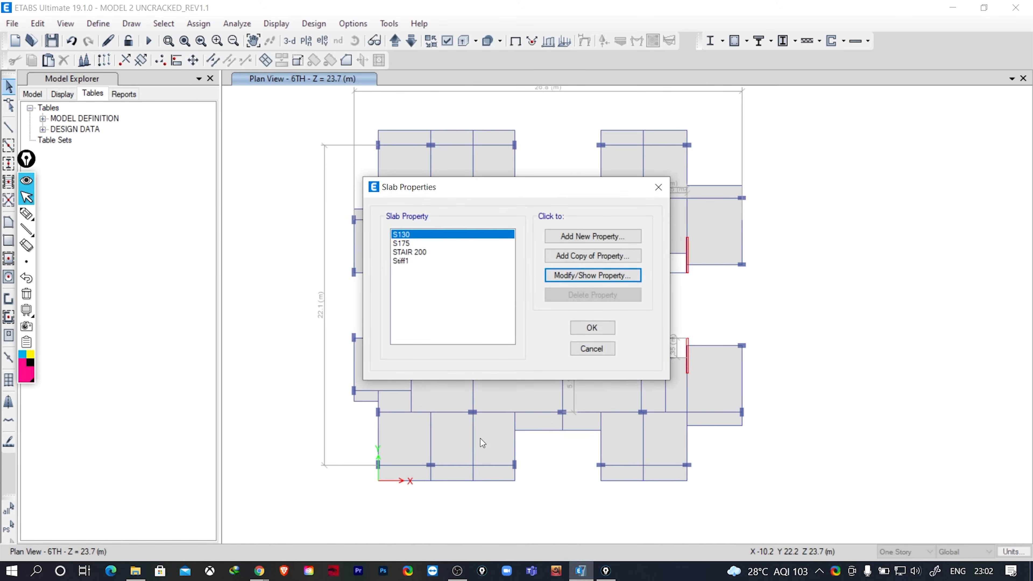
left_click(589, 326)
left_click(147, 42)
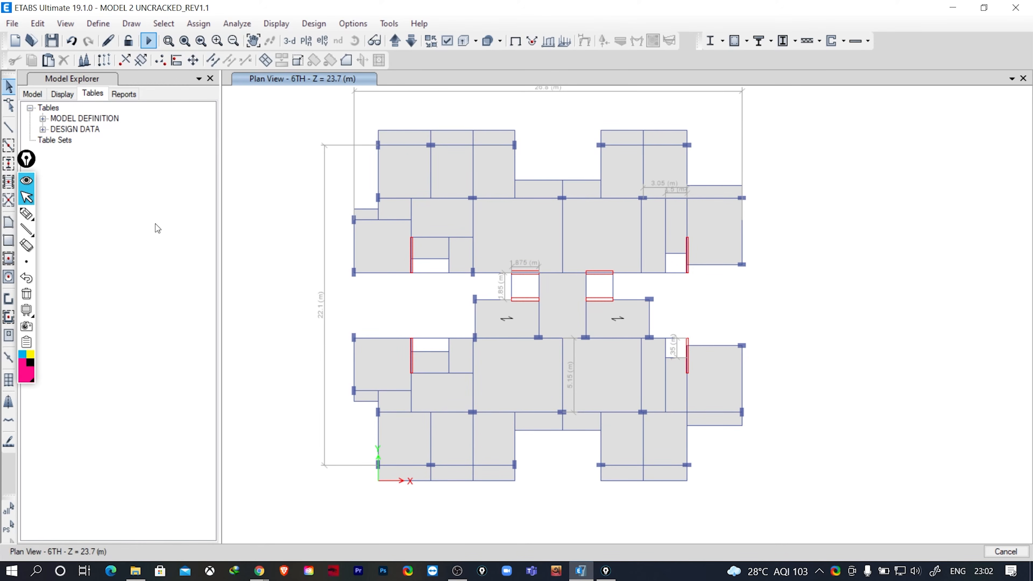
- Handwrite the annotation "(Total - Axial shortening) x" across the upper part of the plan and circle the axial shortening term
left_click(25, 214)
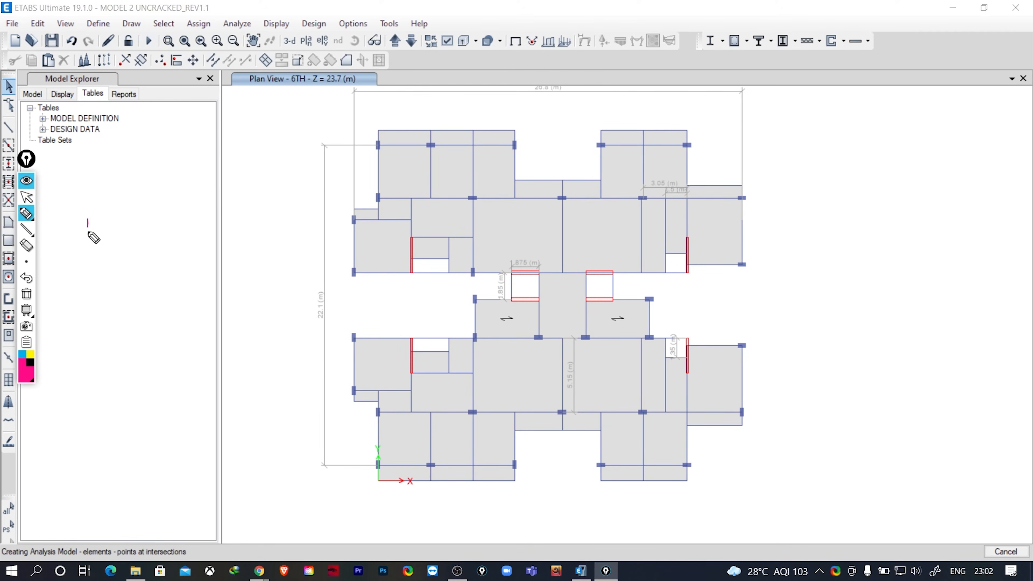
mouse_move(88, 220)
left_mouse_down()
mouse_move(113, 271)
mouse_move(118, 251)
left_mouse_up()
left_click_drag(123, 236, 136, 245)
left_click_drag(139, 230, 151, 236)
mouse_move(159, 221)
left_mouse_down()
mouse_move(225, 191)
mouse_move(243, 160)
mouse_move(254, 179)
mouse_move(340, 116)
mouse_move(355, 142)
left_mouse_up()
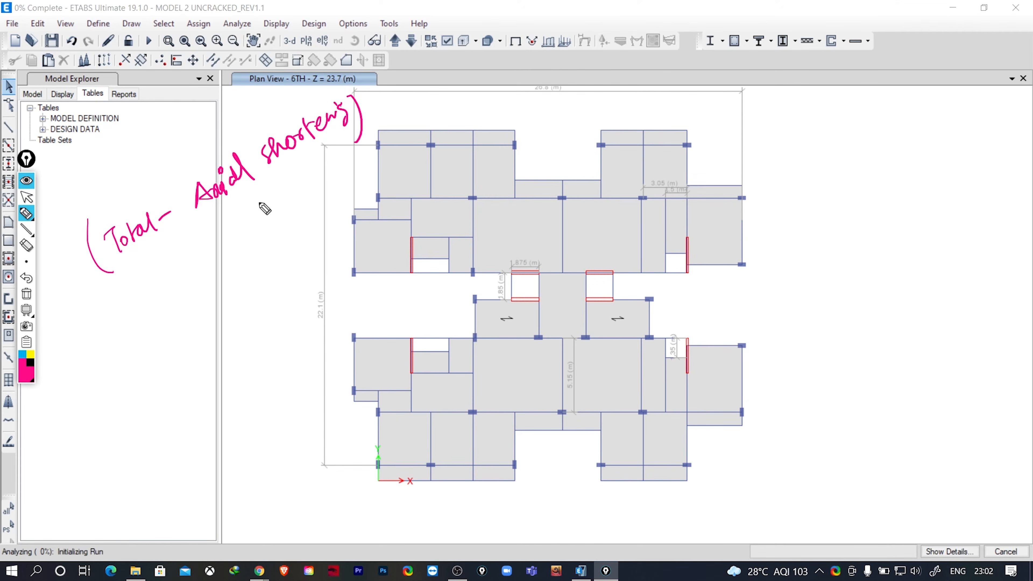
mouse_move(381, 96)
left_mouse_down()
mouse_move(377, 120)
mouse_move(392, 107)
left_mouse_up()
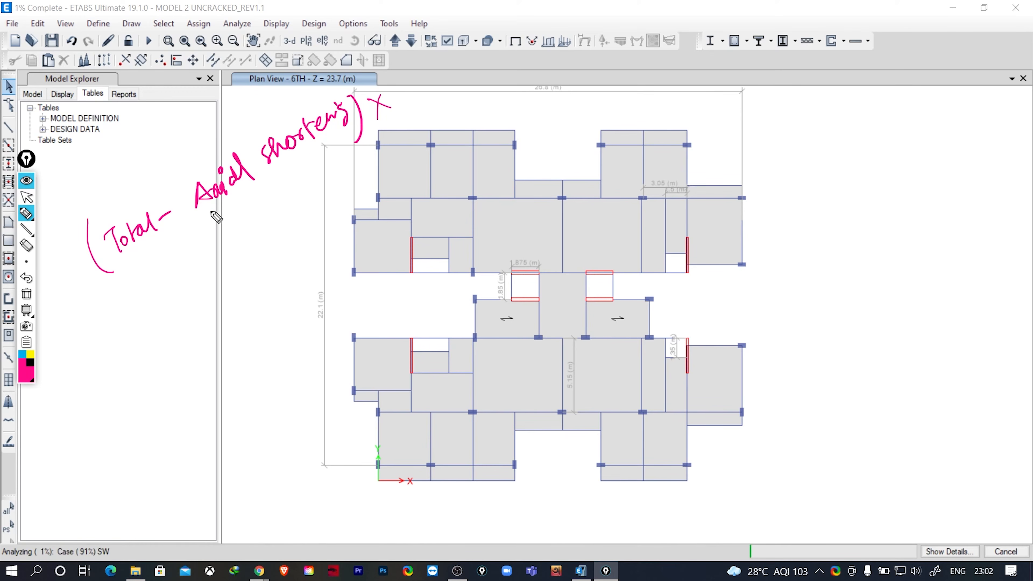
mouse_move(204, 214)
left_mouse_down()
mouse_move(341, 86)
mouse_move(185, 205)
left_mouse_up()
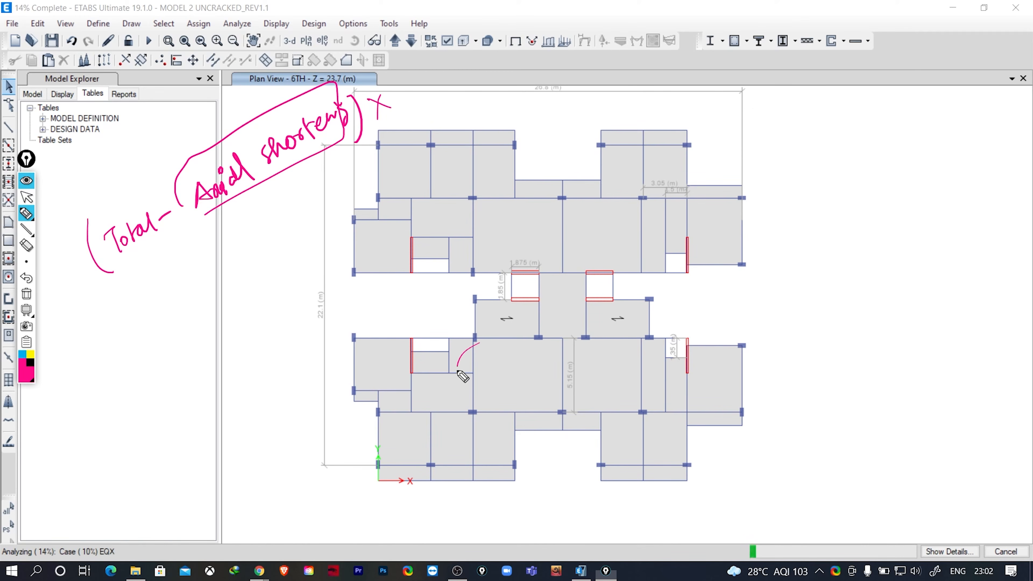
- Circle the most deflected slab panel and the two columns along its lower edge, and clear all the annotations
left_click_drag(479, 343, 446, 355)
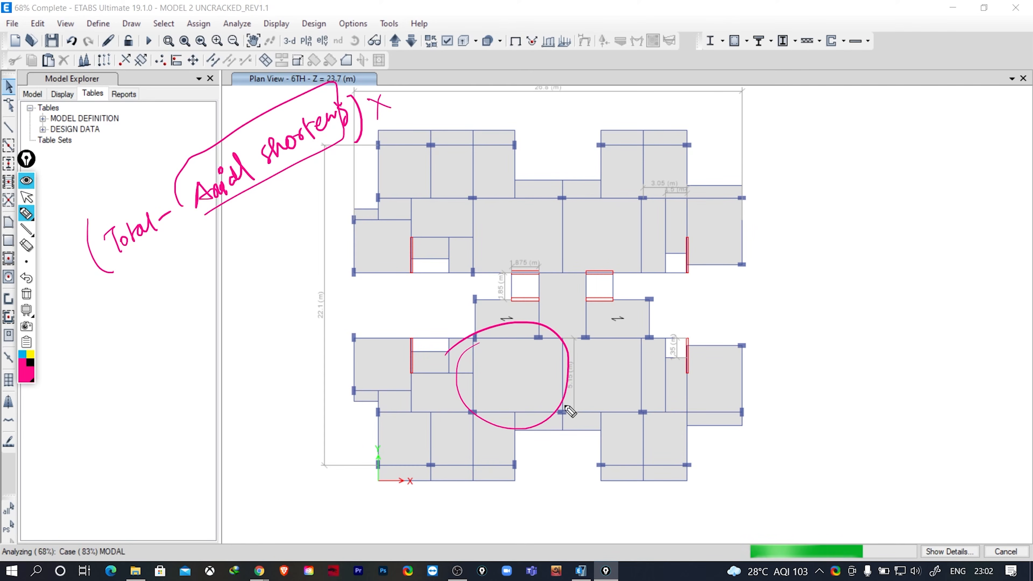
left_click_drag(556, 415, 554, 422)
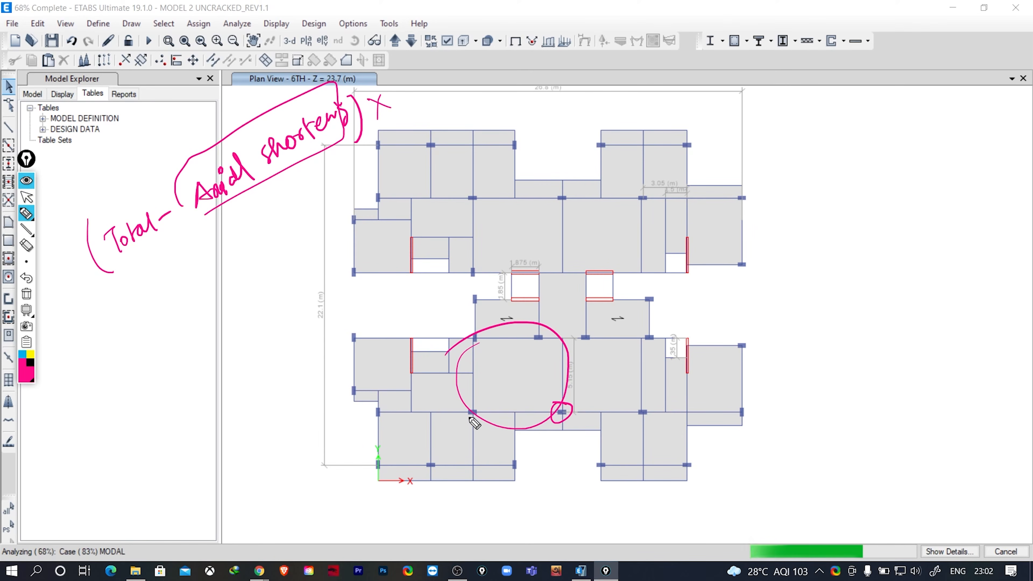
left_click_drag(473, 422, 471, 424)
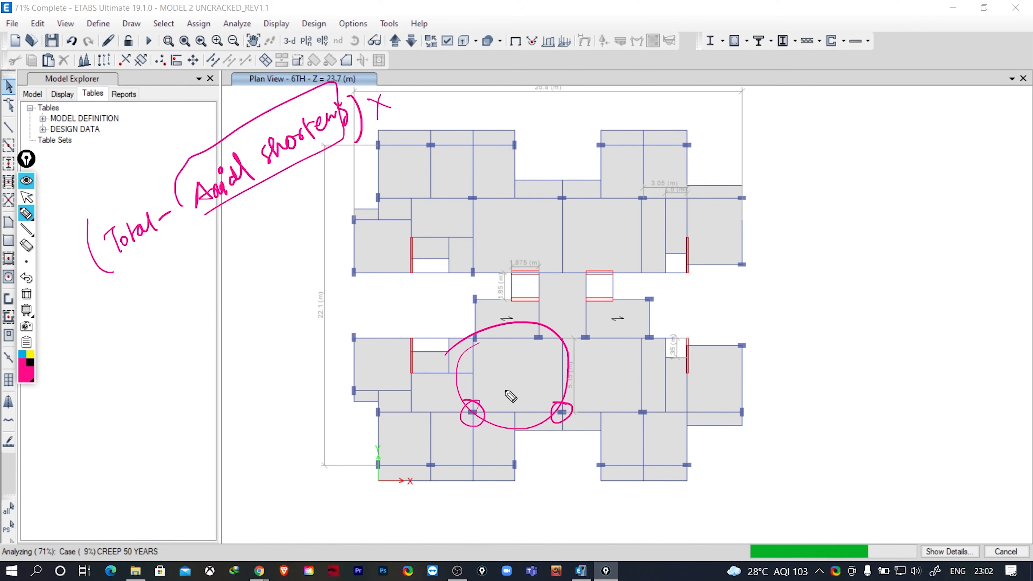
left_click(26, 295)
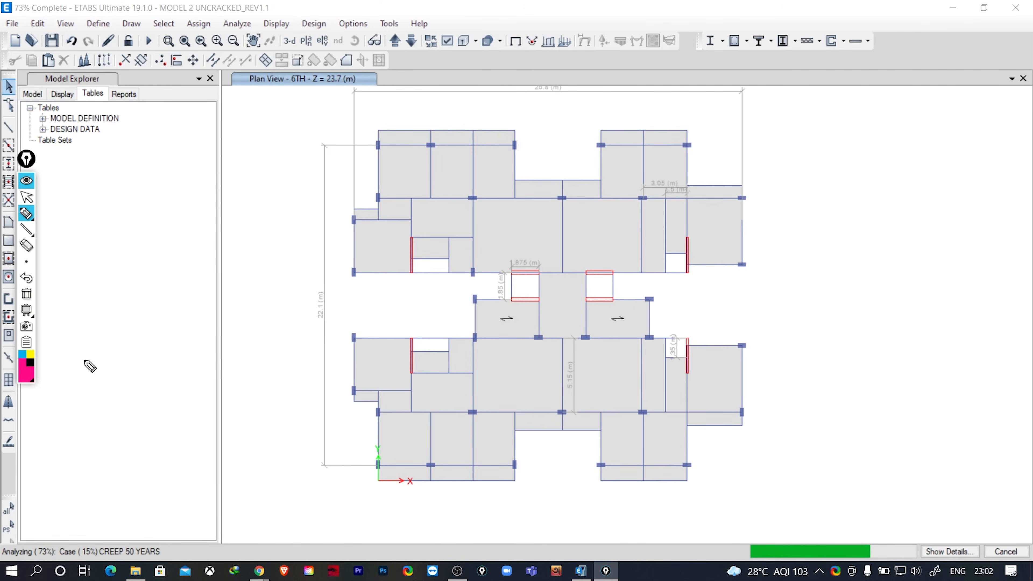
- Handwrite the deflection figures 14.7 and 15mm beside the plan, circle both, and return to the pointer
mouse_move(77, 250)
left_mouse_down()
mouse_move(80, 264)
mouse_move(99, 248)
left_mouse_up()
left_click_drag(98, 243, 106, 259)
left_click(112, 246)
mouse_move(109, 224)
left_mouse_down()
mouse_move(55, 270)
mouse_move(100, 222)
mouse_move(120, 256)
left_mouse_up()
mouse_move(32, 311)
left_click_drag(97, 306, 107, 319)
mouse_move(107, 302)
left_mouse_down()
mouse_move(157, 285)
mouse_move(76, 317)
left_mouse_up()
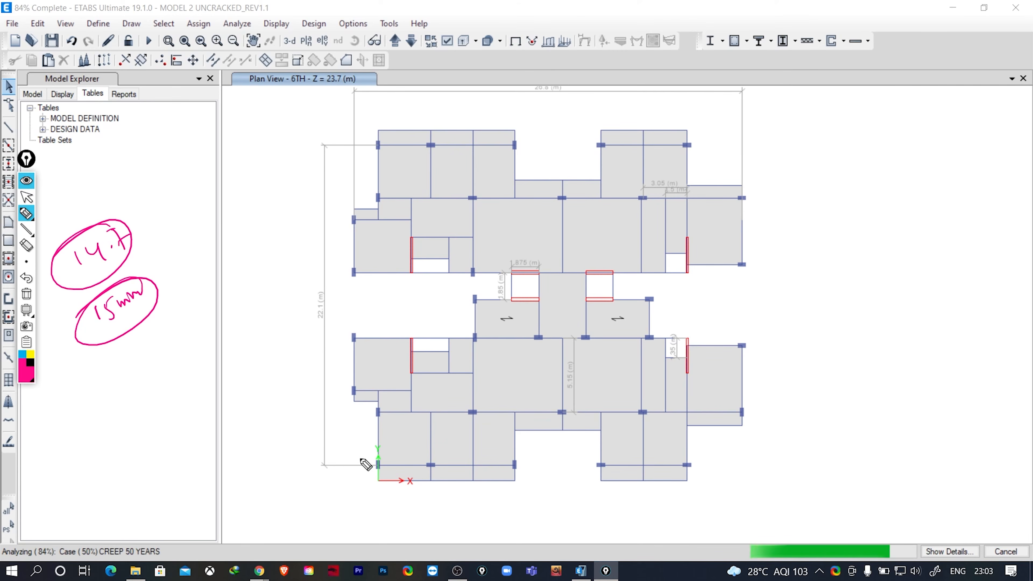
left_click(26, 196)
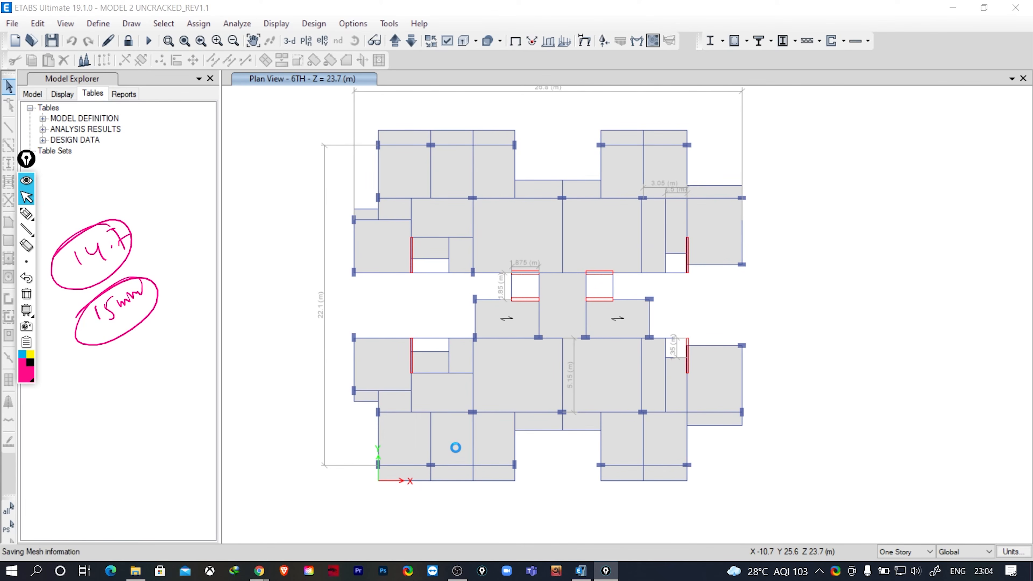
- Display the UZ displacement contours for CREEP 50 YEARS at step 29 and check joint displacements within the most deflected panel
right_click(456, 448)
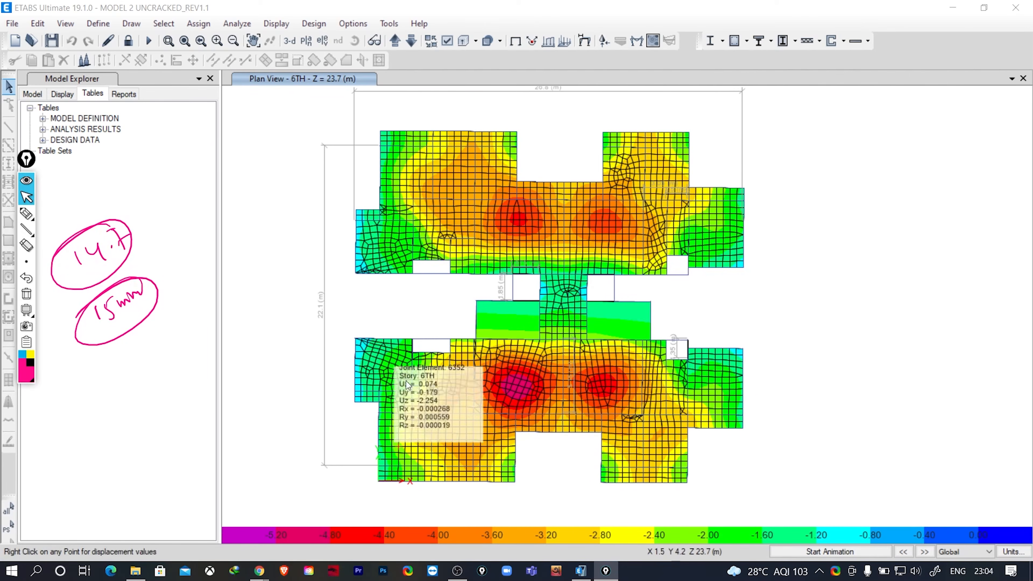
left_click(604, 41)
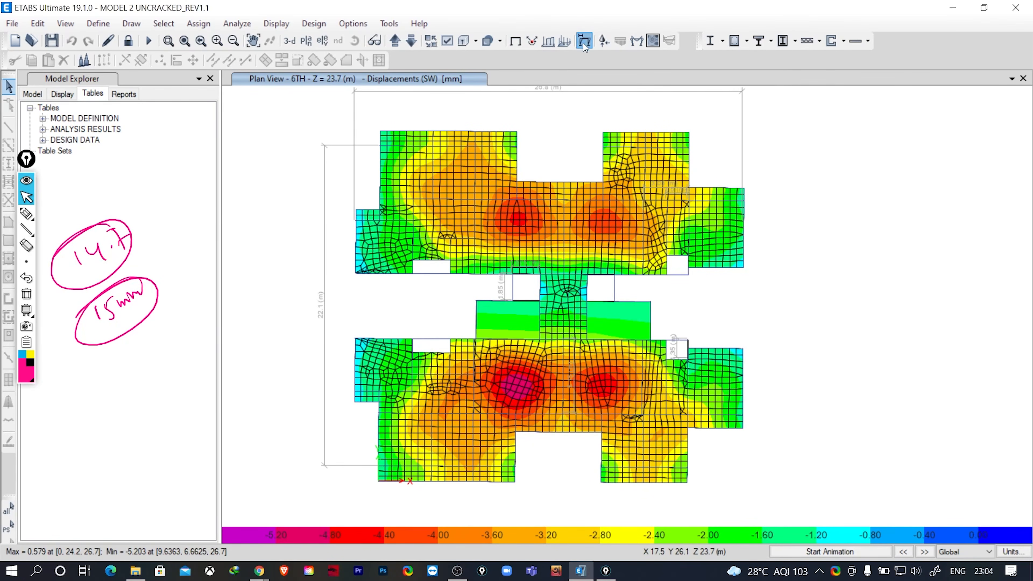
left_click(461, 107)
left_click(443, 215)
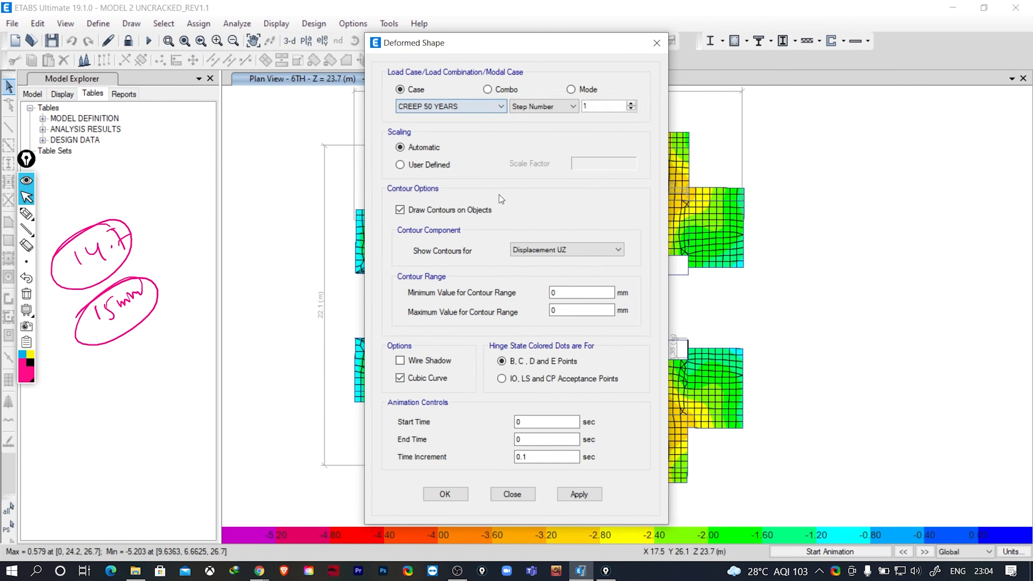
double_click(602, 106)
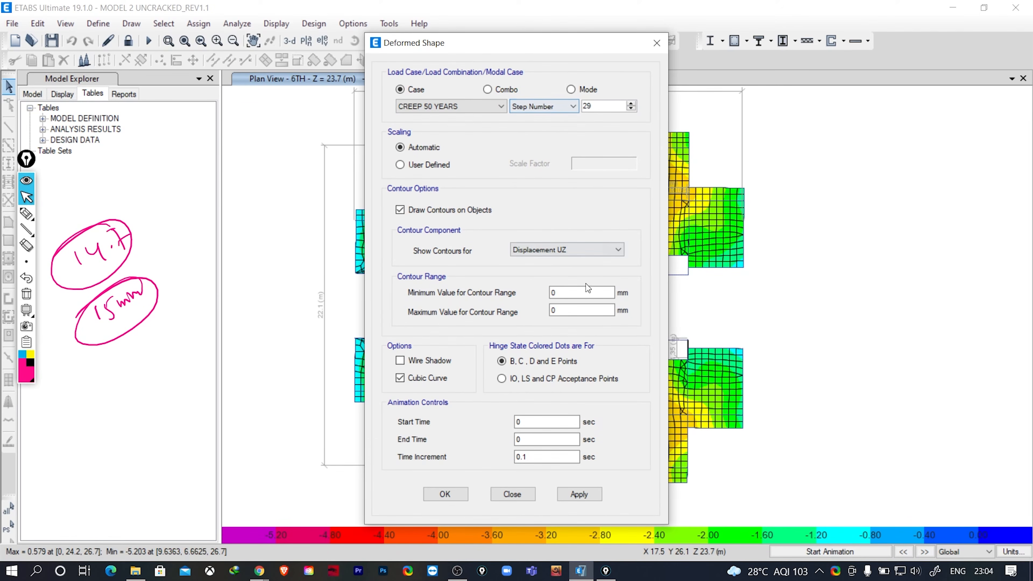
left_click(580, 493)
left_click(513, 494)
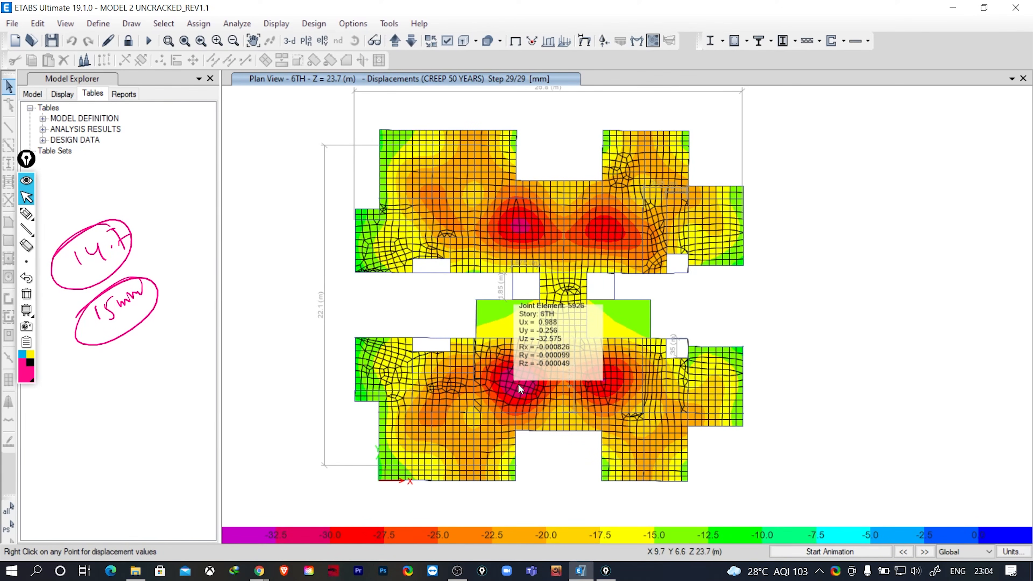
mouse_move(535, 354)
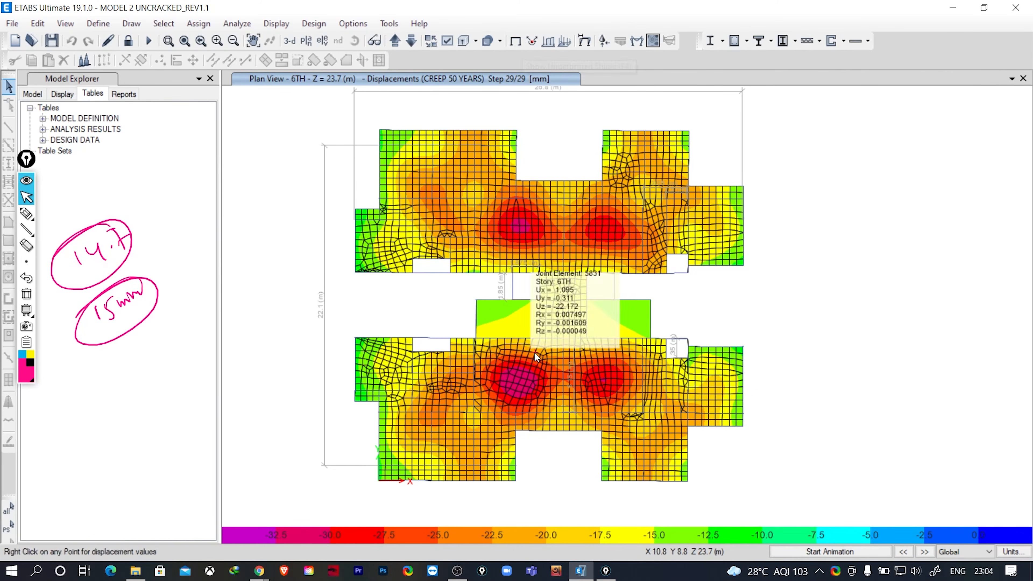
- Locate the panel's upper-edge columns on the undeformed plan, redisplay the creep contours and check joint displacements there and at the panel's peak
left_click(516, 41)
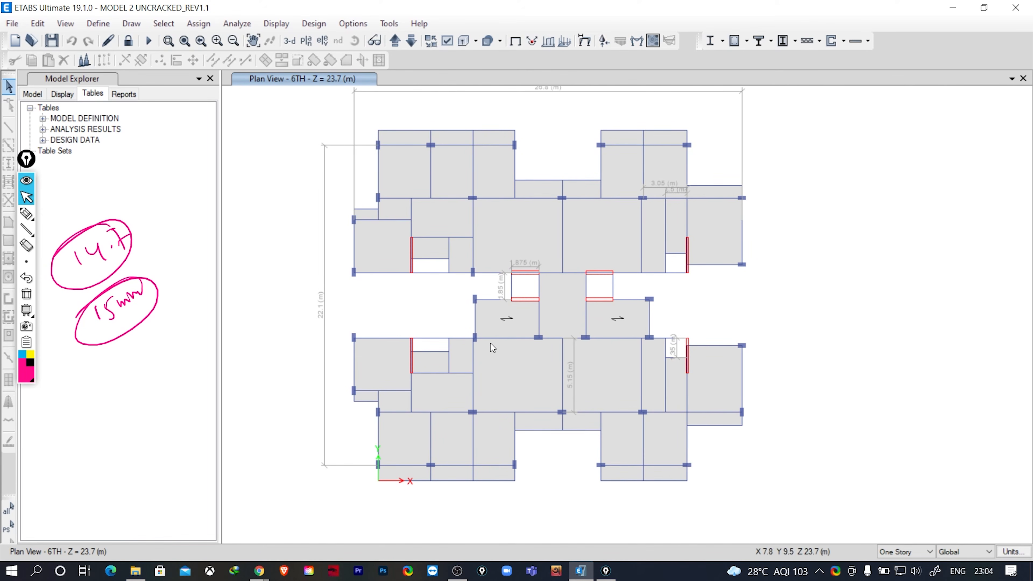
scroll(484, 345, "up", 5)
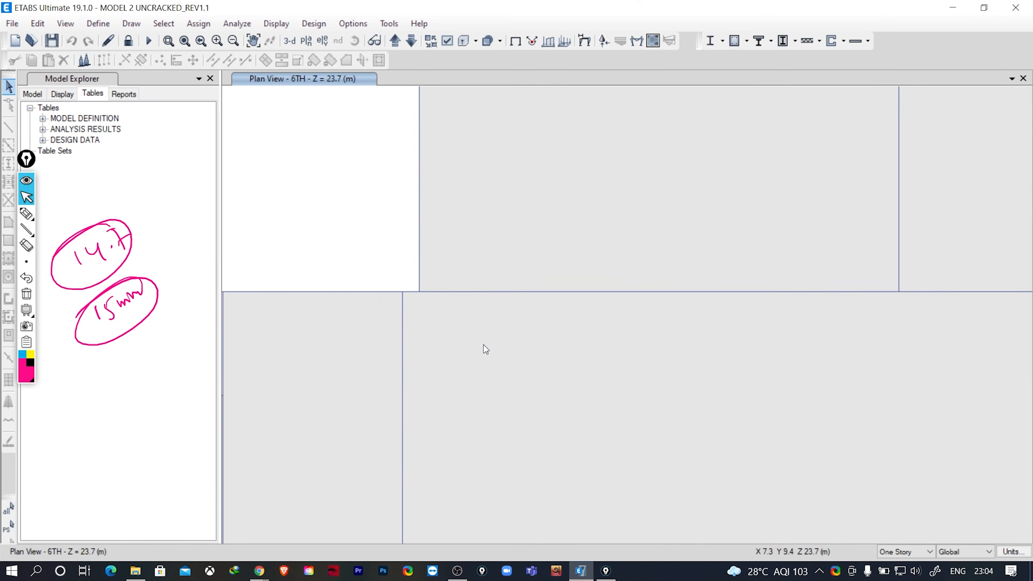
middle_click_drag(584, 427, 496, 347)
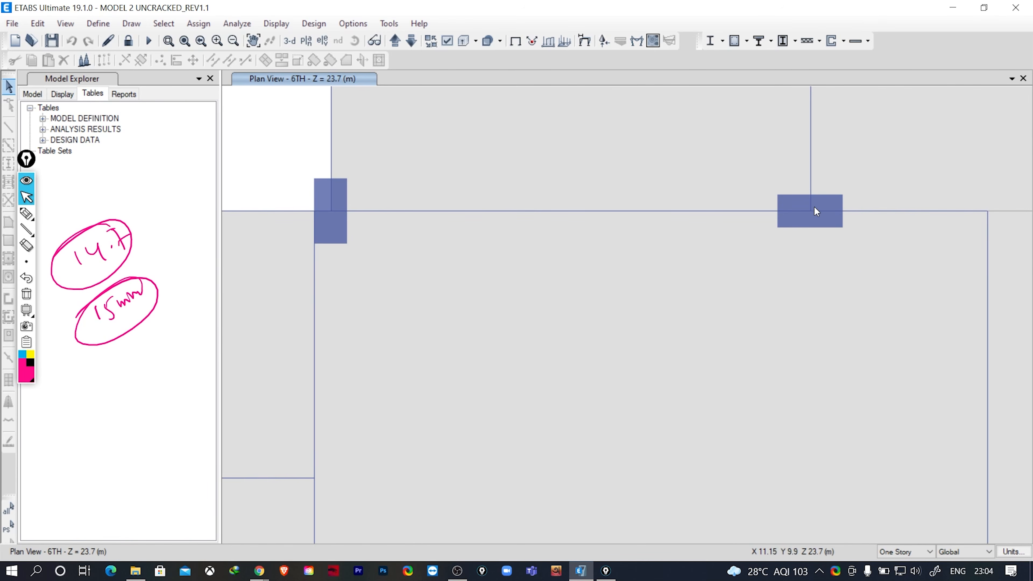
left_click(584, 40)
left_click(579, 495)
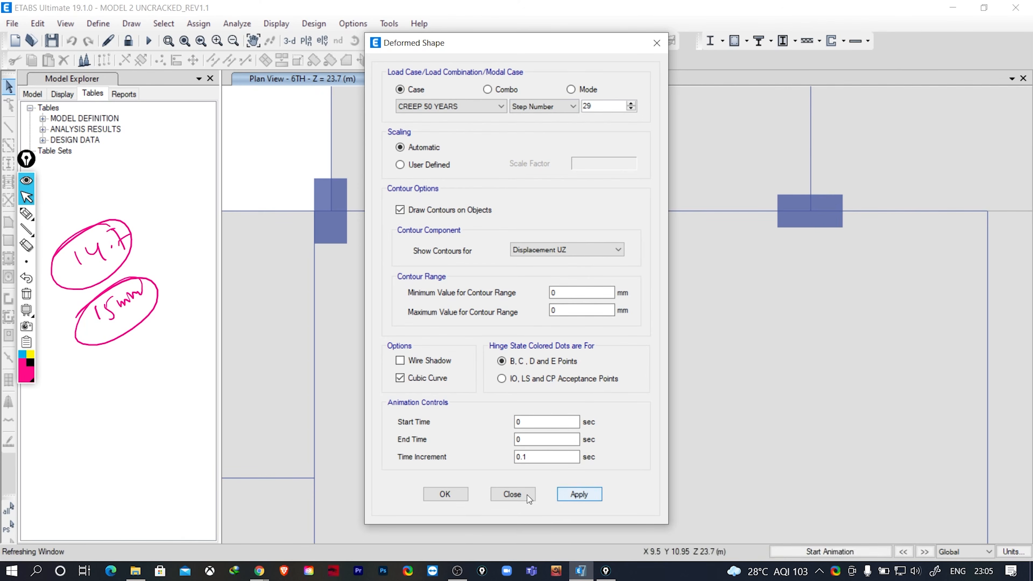
left_click(513, 494)
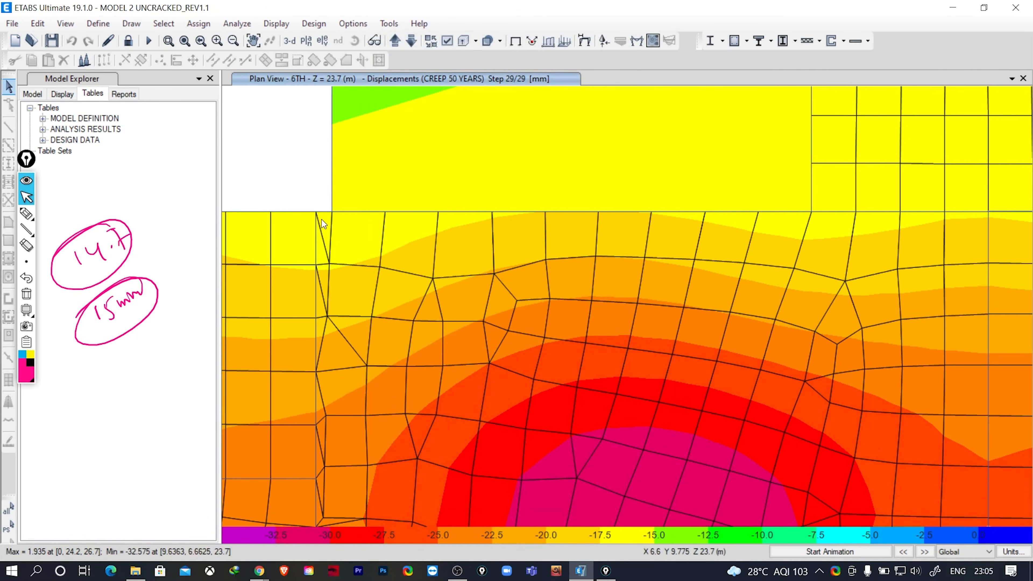
mouse_move(332, 211)
mouse_move(811, 214)
left_click(27, 213)
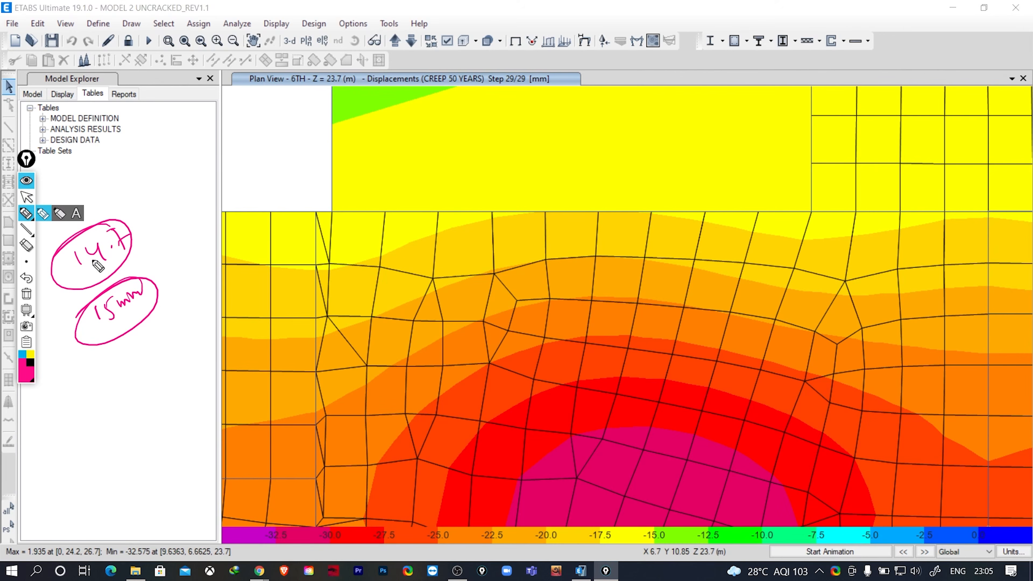
left_click(26, 197)
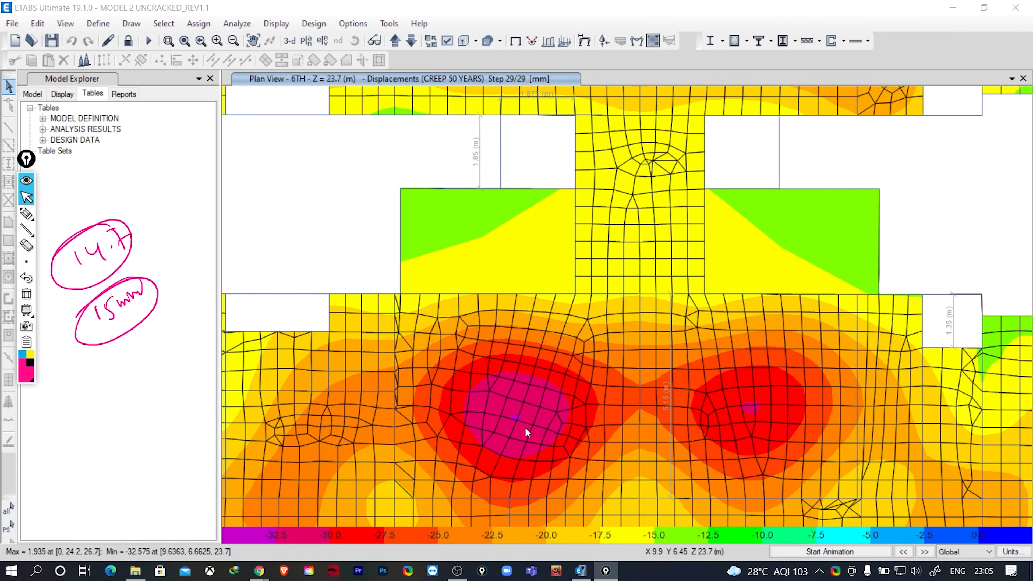
mouse_move(514, 419)
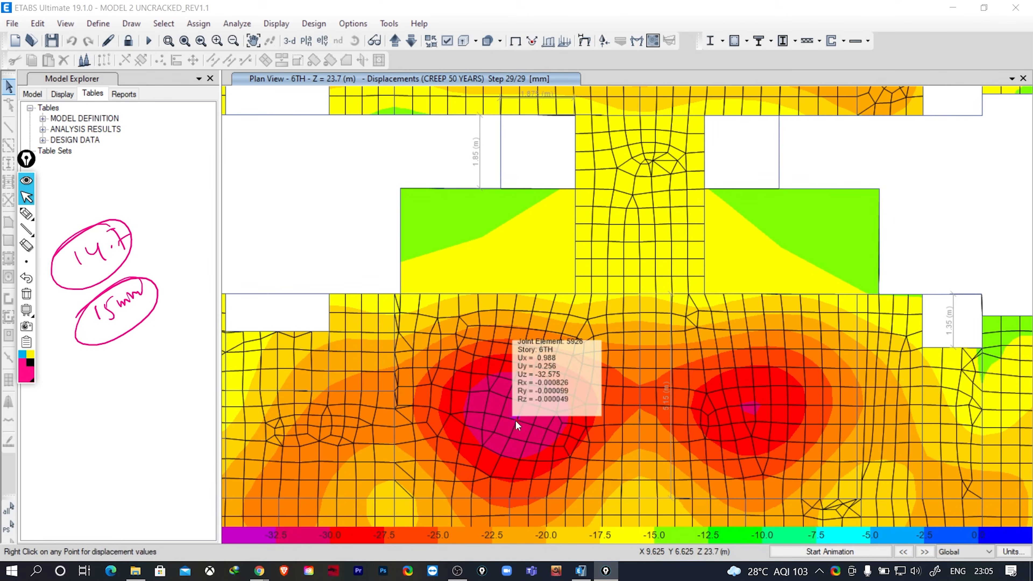
- Handwrite the net deflection calculation 32.57-15.78 = 16.79 below the notes, and box the result with an arrow to 15mm
left_click(27, 213)
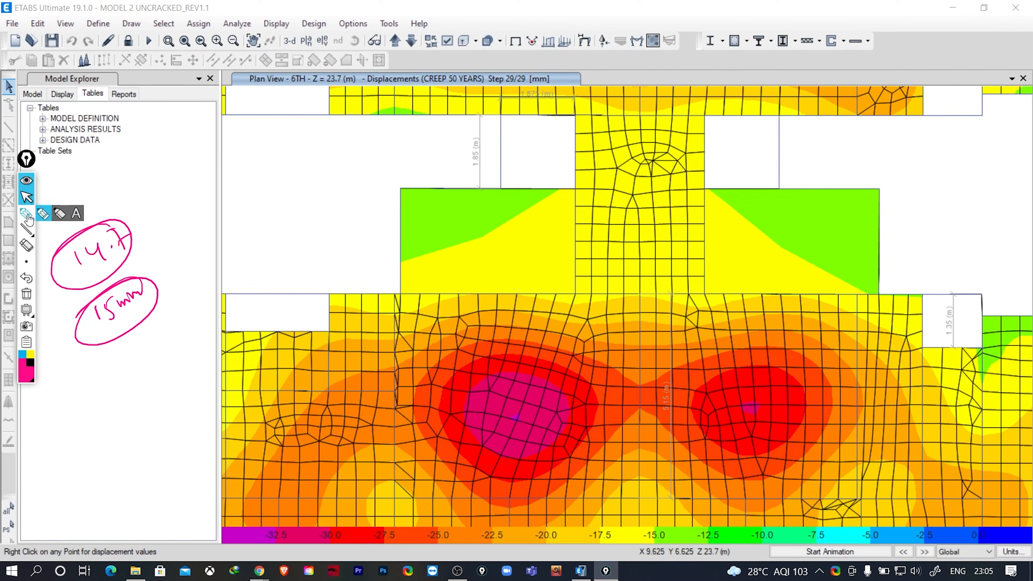
mouse_move(67, 376)
left_mouse_down()
mouse_move(74, 393)
mouse_move(100, 382)
mouse_move(191, 333)
mouse_move(195, 315)
left_mouse_up()
left_click(108, 372)
left_click(180, 341)
left_click_drag(75, 433, 92, 422)
left_click_drag(89, 435, 102, 426)
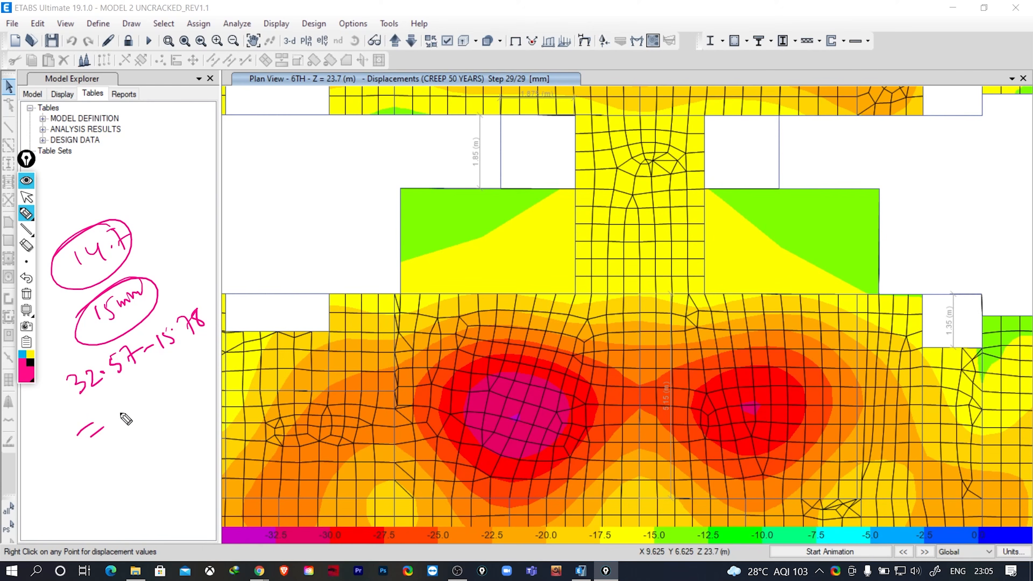
mouse_move(118, 405)
left_mouse_down()
mouse_move(124, 415)
mouse_move(160, 402)
mouse_move(165, 389)
left_mouse_up()
left_click(145, 397)
left_click_drag(170, 382, 170, 400)
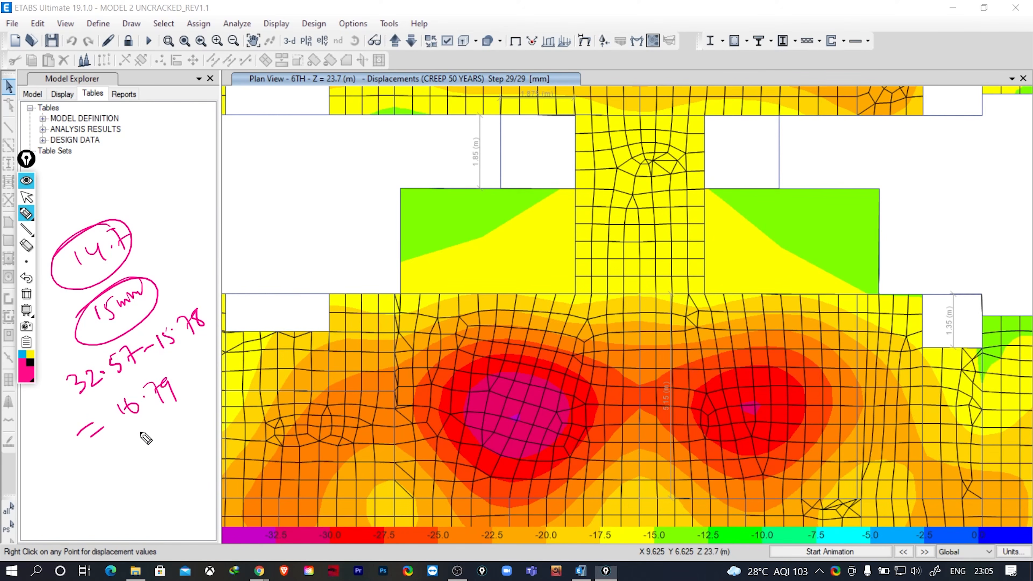
mouse_move(129, 439)
left_mouse_down()
mouse_move(186, 398)
mouse_move(121, 435)
mouse_move(194, 405)
left_mouse_up()
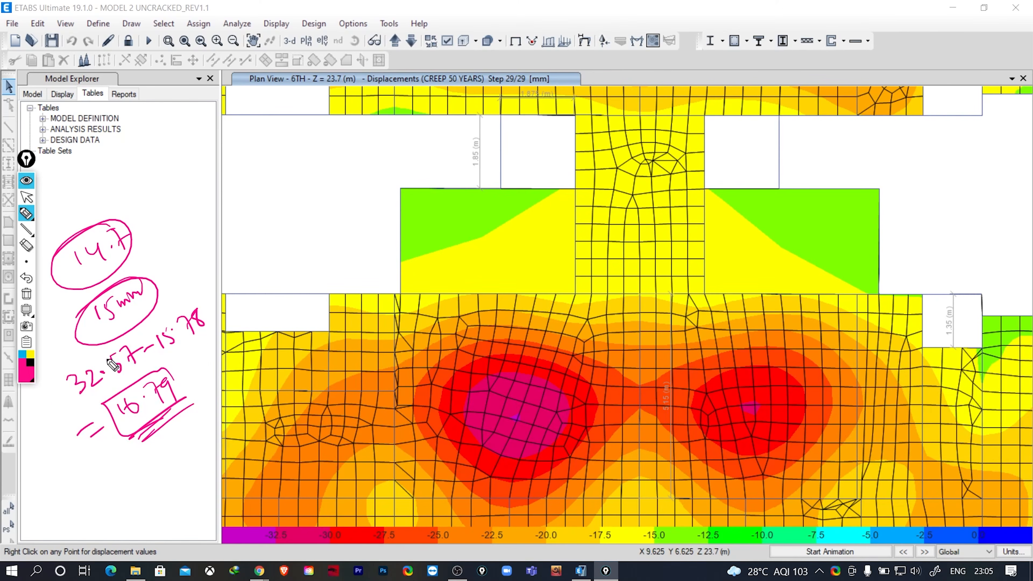
mouse_move(117, 419)
left_mouse_down()
mouse_move(77, 422)
mouse_move(82, 333)
left_mouse_up()
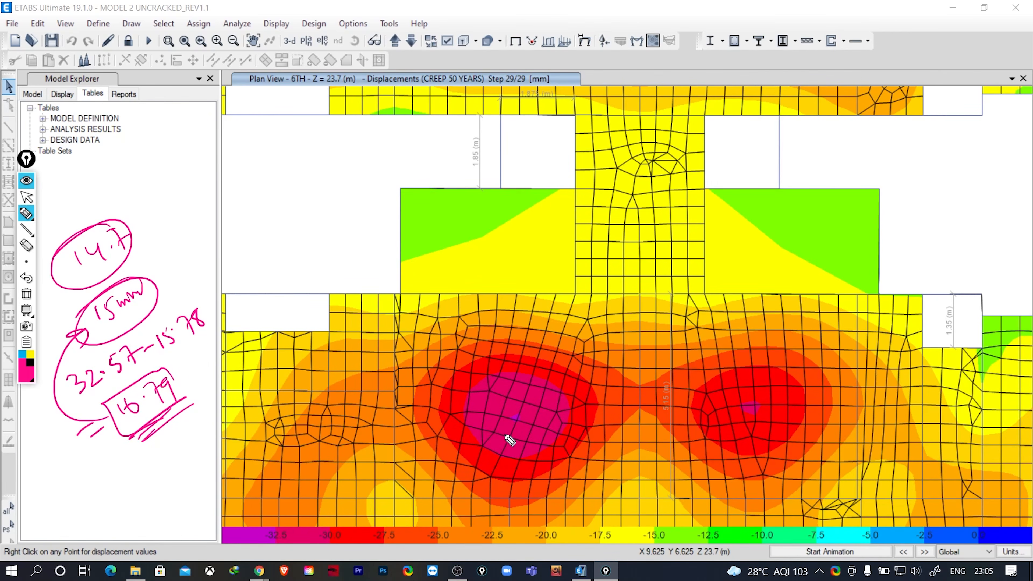
- Switch the annotation ink to blue, circle the most deflected panel's peak, and handwrite a circled 150 above the deflection notes
left_click(25, 355)
left_click_drag(483, 418, 537, 398)
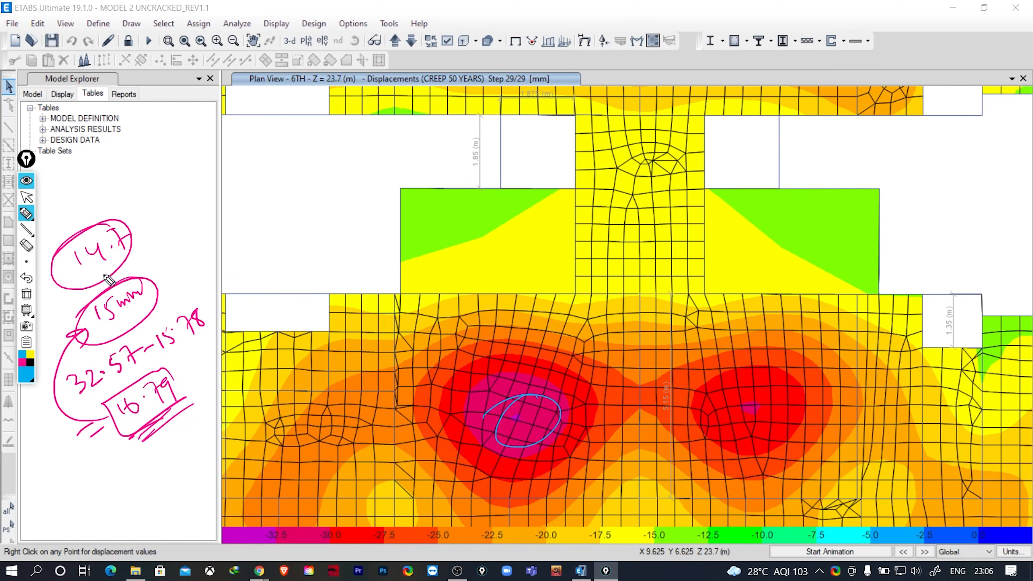
mouse_move(170, 199)
left_mouse_down()
mouse_move(178, 217)
mouse_move(192, 212)
left_mouse_up()
mouse_move(192, 190)
left_mouse_down()
mouse_move(206, 188)
mouse_move(195, 191)
left_mouse_up()
left_click_drag(168, 182, 142, 199)
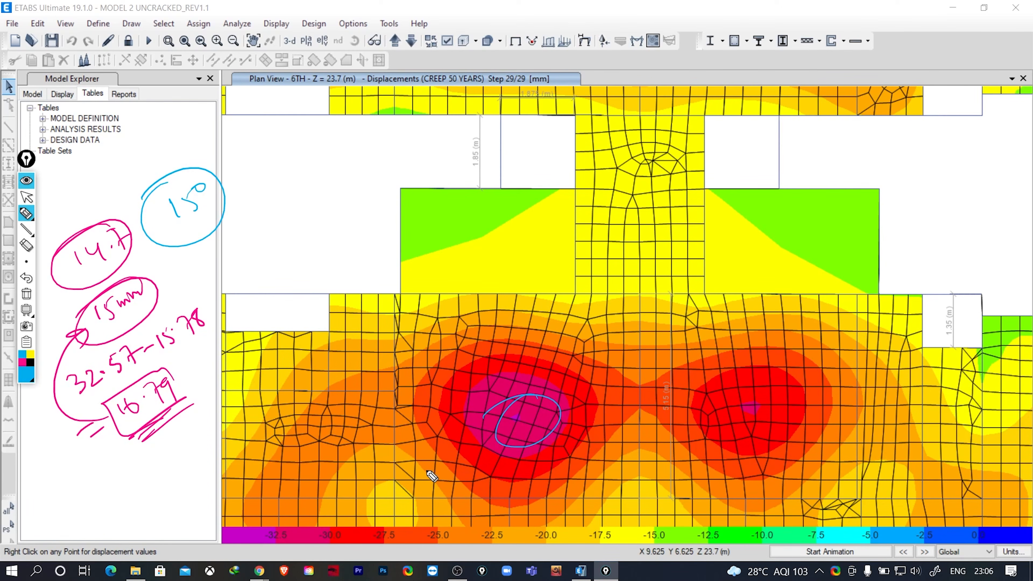
- Handwrite a circled 1 below the boxed 16.79 result and a circled 1.2 in the blank area beside the plan
mouse_move(130, 474)
left_mouse_down()
mouse_move(130, 504)
mouse_move(122, 471)
left_mouse_up()
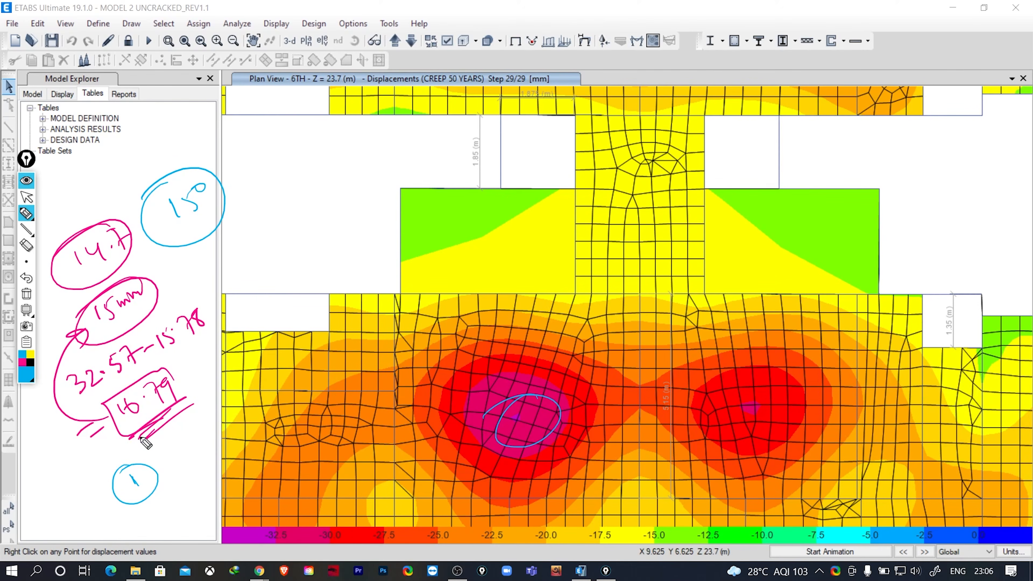
mouse_move(287, 225)
left_mouse_down()
mouse_move(295, 241)
mouse_move(315, 220)
left_mouse_up()
left_click(298, 229)
left_click_drag(301, 208, 295, 211)
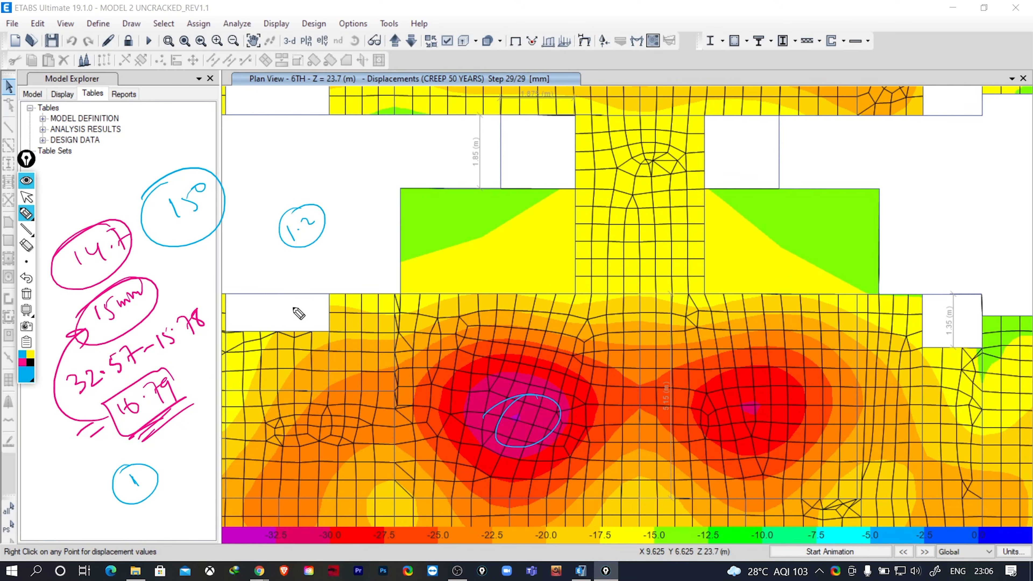
mouse_move(298, 259)
left_mouse_down()
mouse_move(331, 236)
mouse_move(303, 261)
left_mouse_up()
- Clear all handwritten annotations from the screen and return to the pointer
left_click(26, 294)
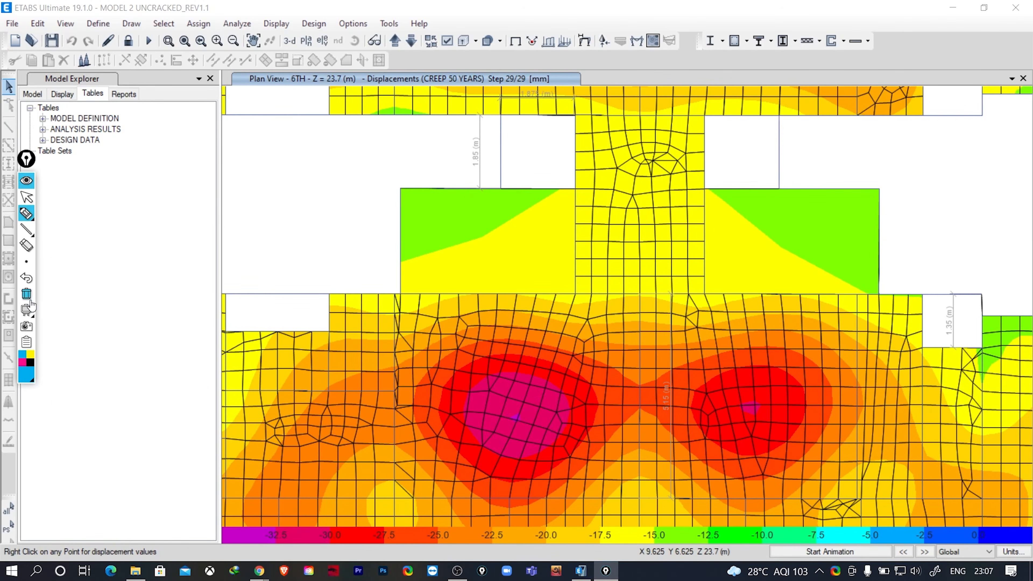
left_click(26, 197)
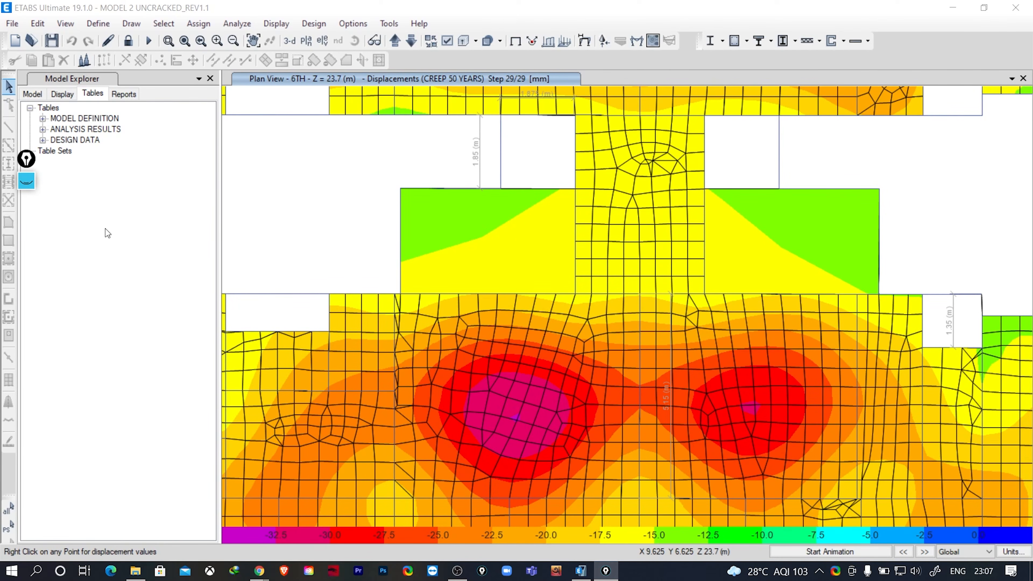
- Show the CREEP 50 YEARS displacement contours on the whole building in 3-D and save the model
scroll(513, 265, "down", 3)
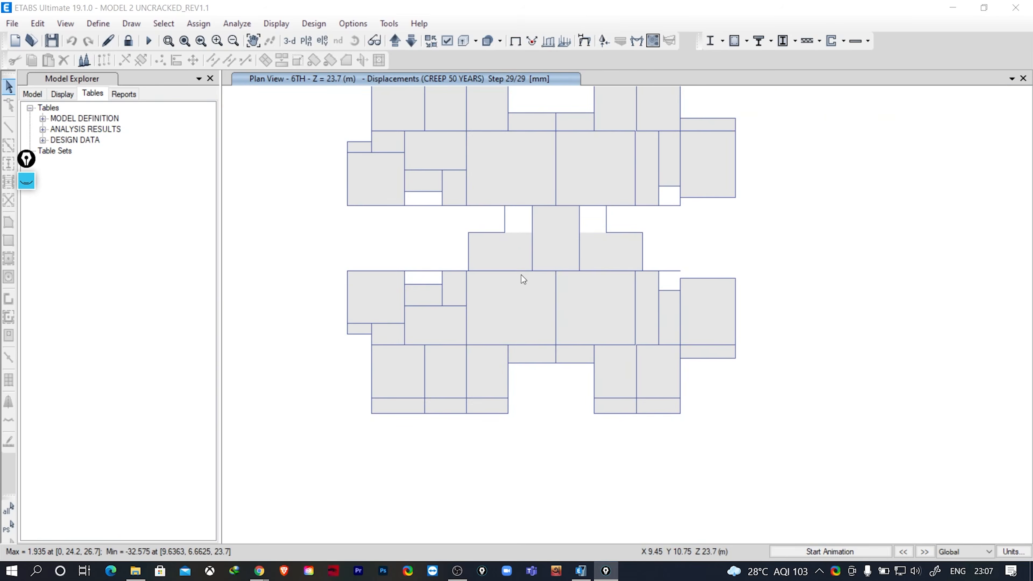
middle_click_drag(333, 297, 348, 353)
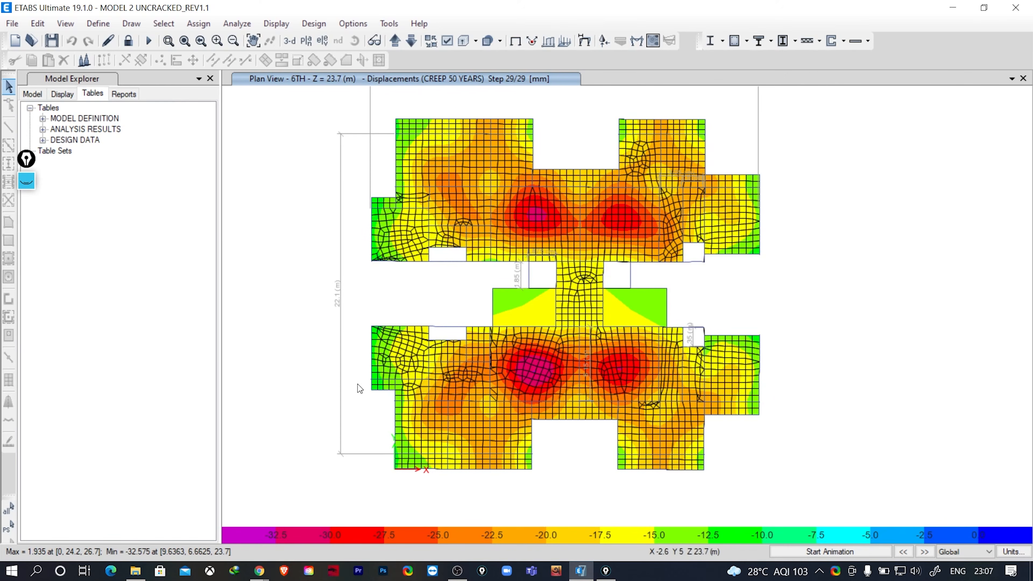
left_click(289, 45)
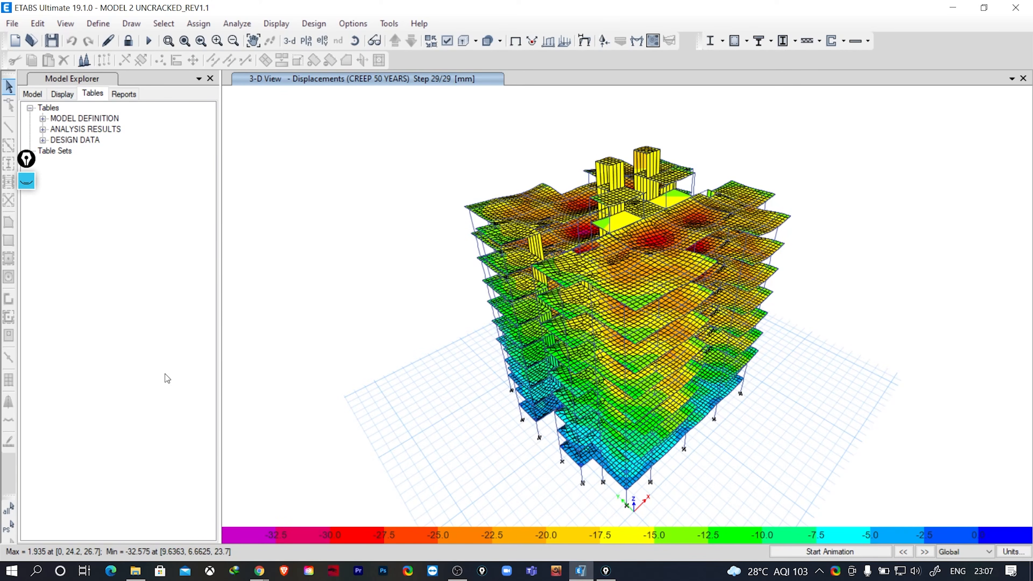
left_click(52, 42)
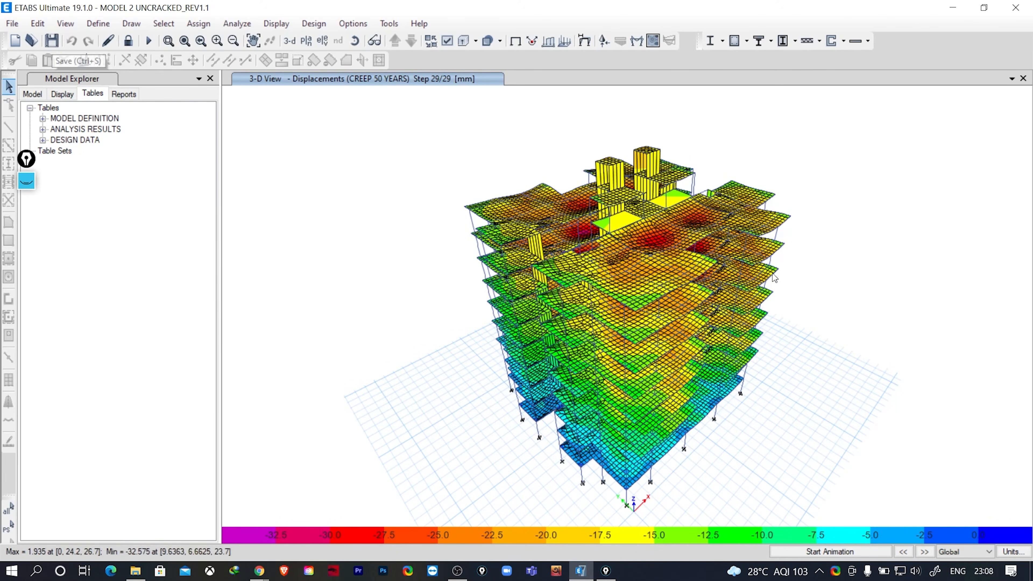
middle_click_drag(831, 320, 794, 301)
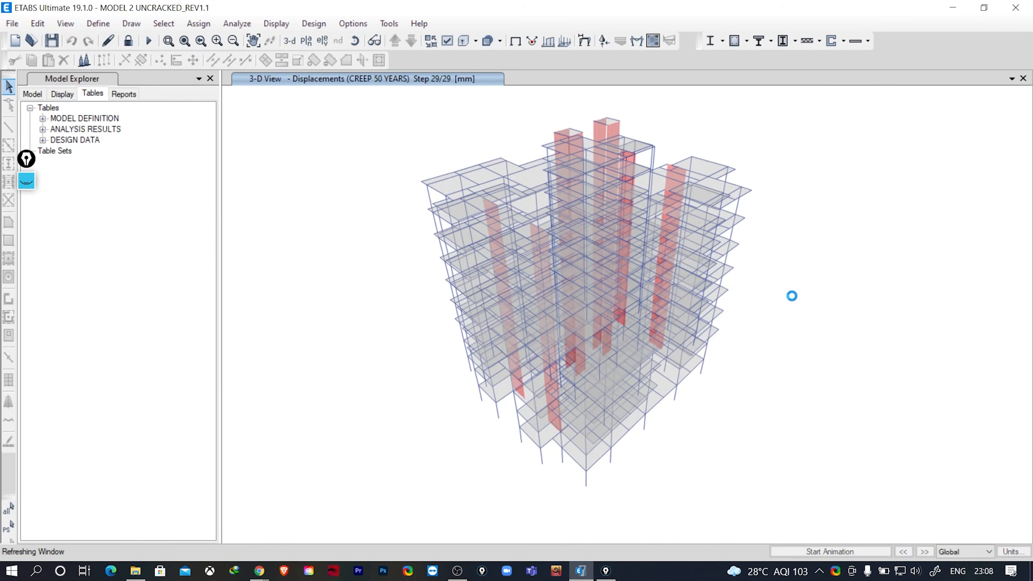